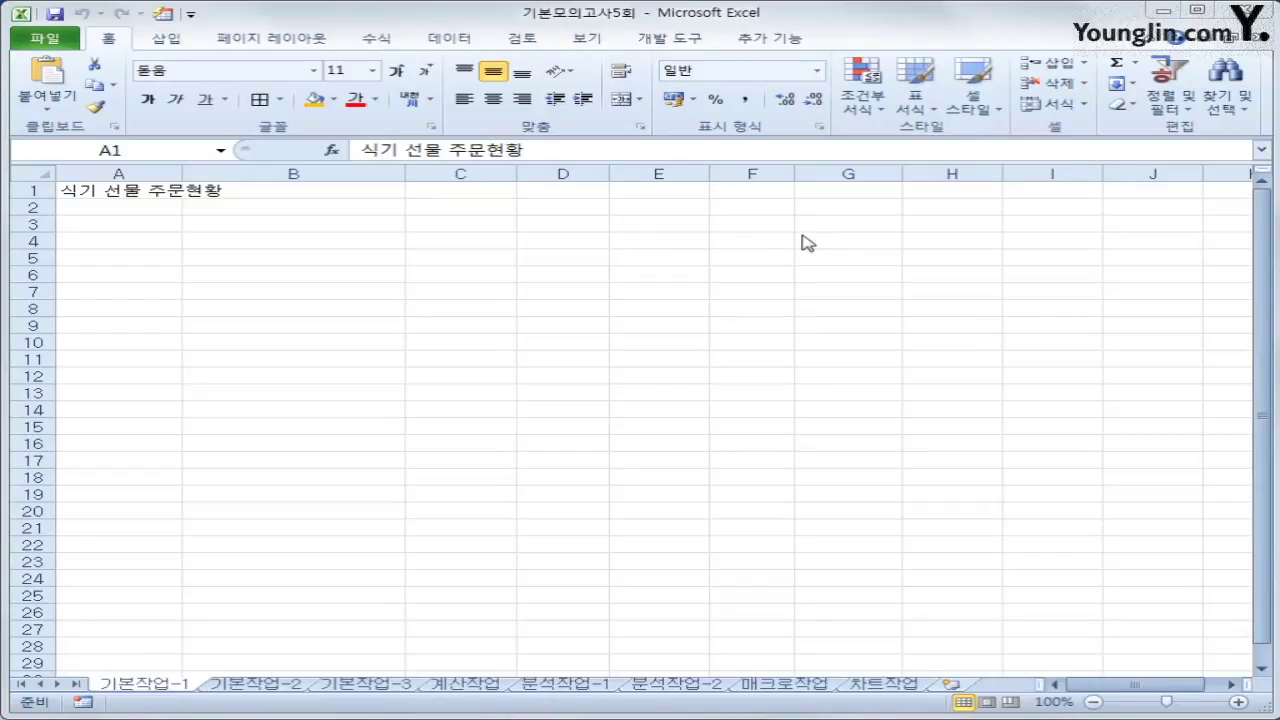
# Step: Enter the unit label "단위 : 천원" in cell G2 of the 기본작업-1 sheet
pyautogui.click(848, 206)
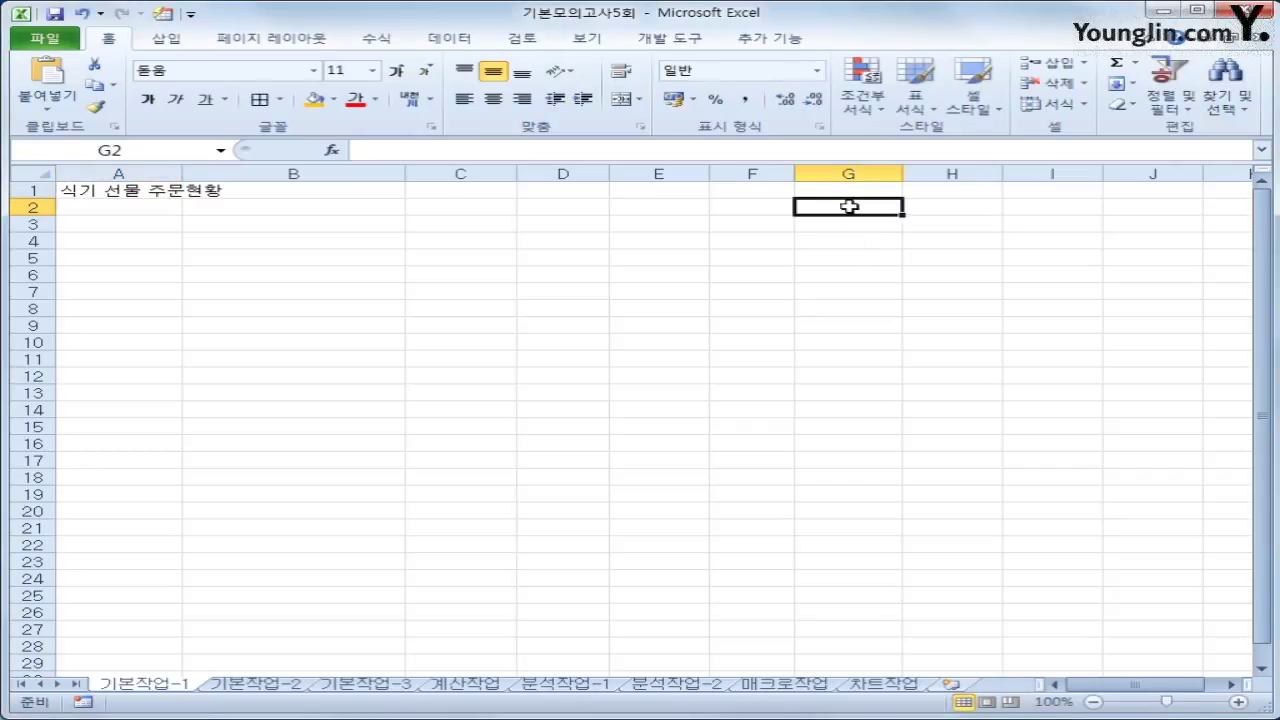
pyautogui.write('단위 : ')
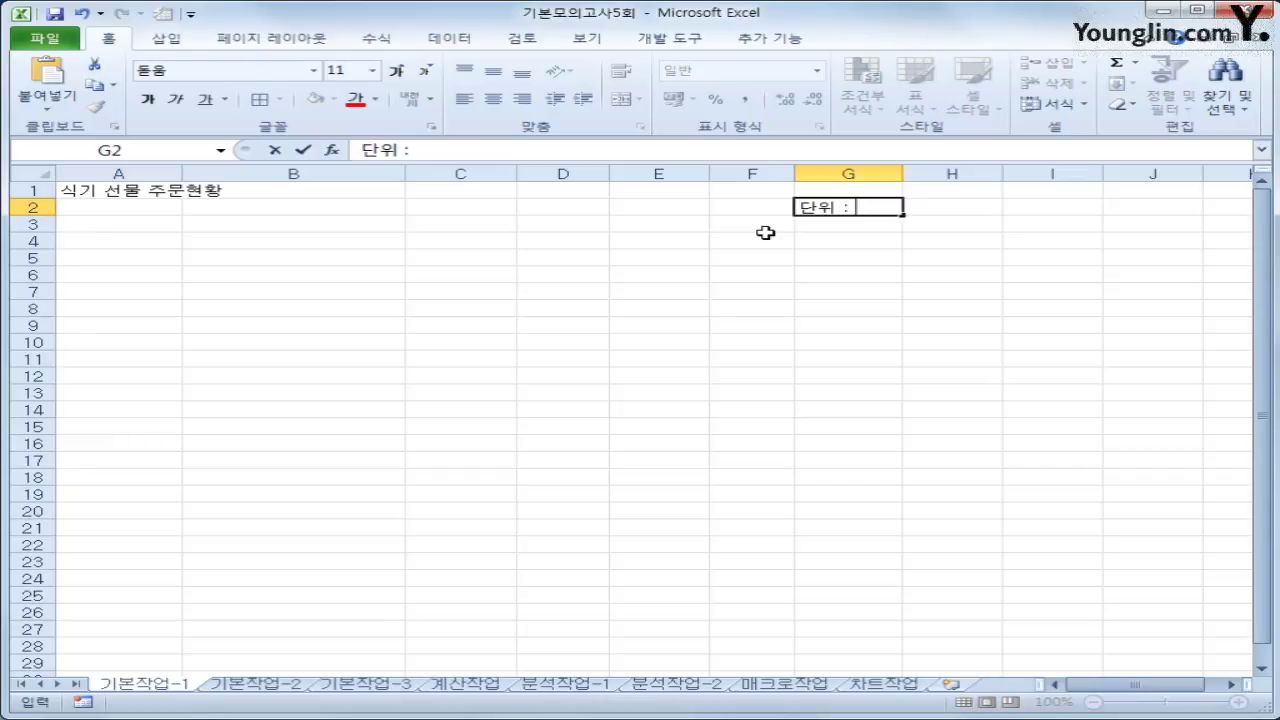
pyautogui.write('천원')
pyautogui.press('Return')
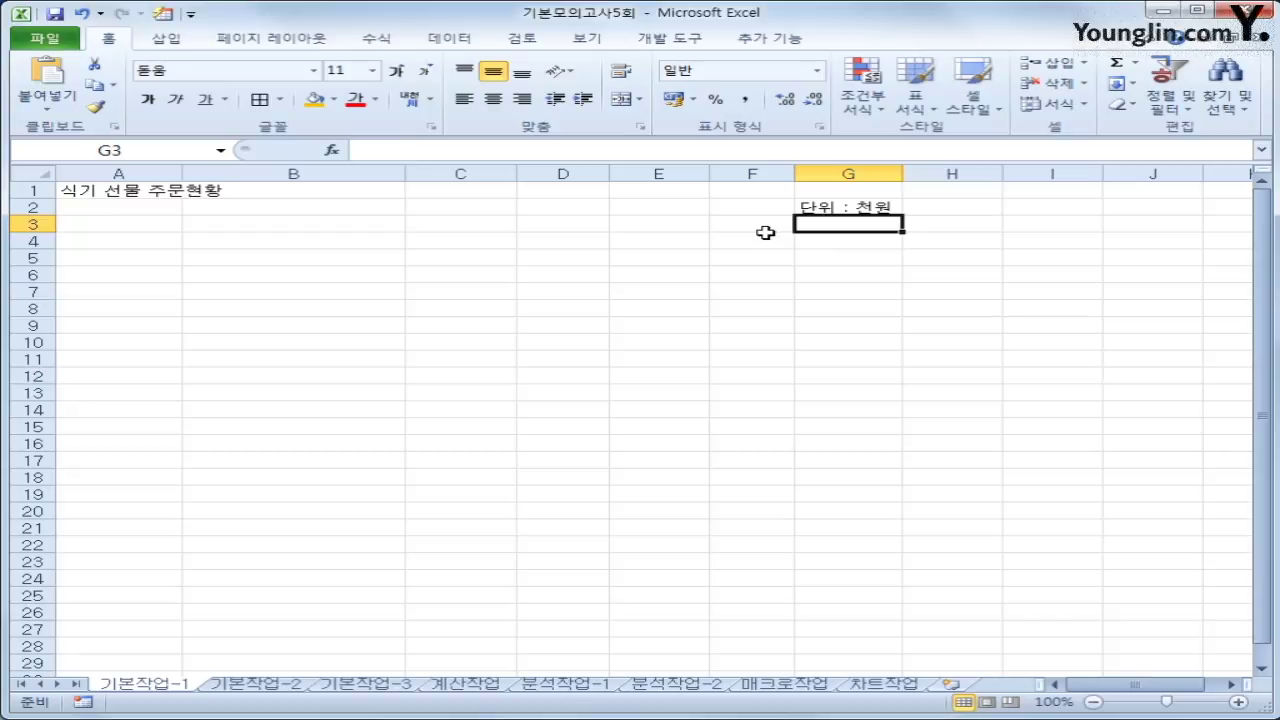
pyautogui.click(808, 211)
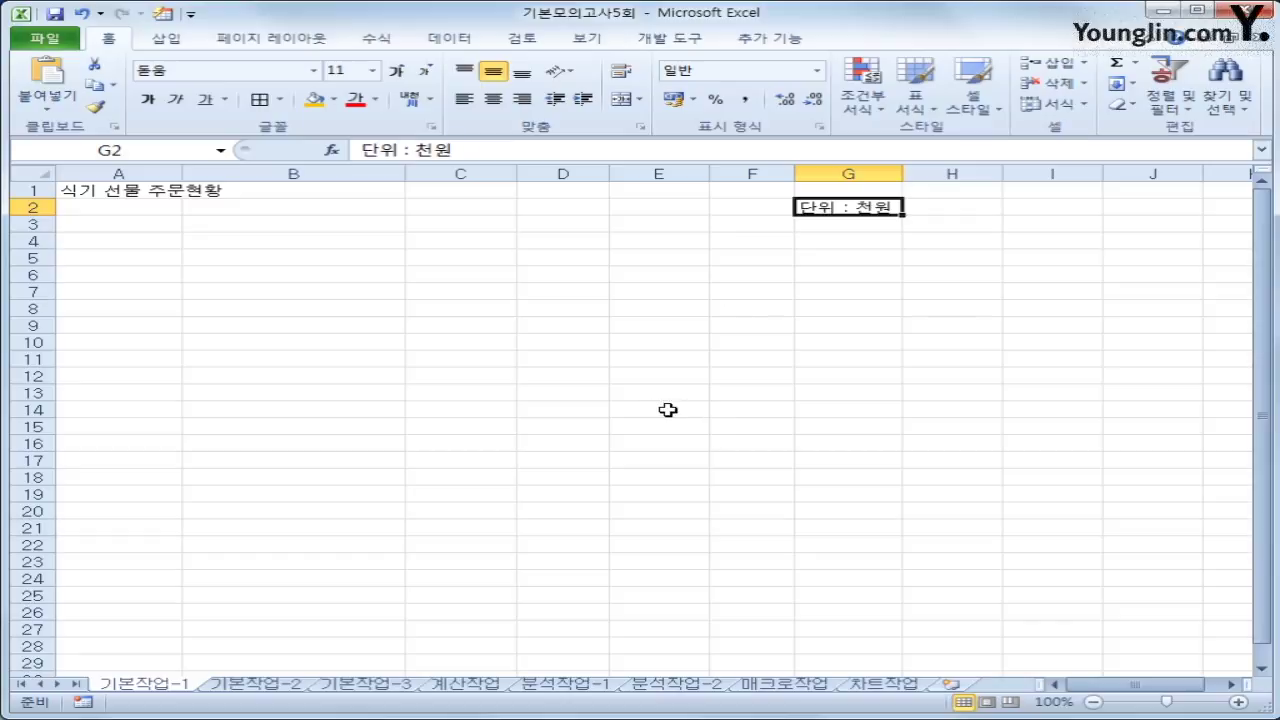
# Step: On the 기본작업-2 sheet, set the title range A1:H1 to the horizontal alignment 선택 영역의 가운데로 (center across selection)
pyautogui.click(238, 688)
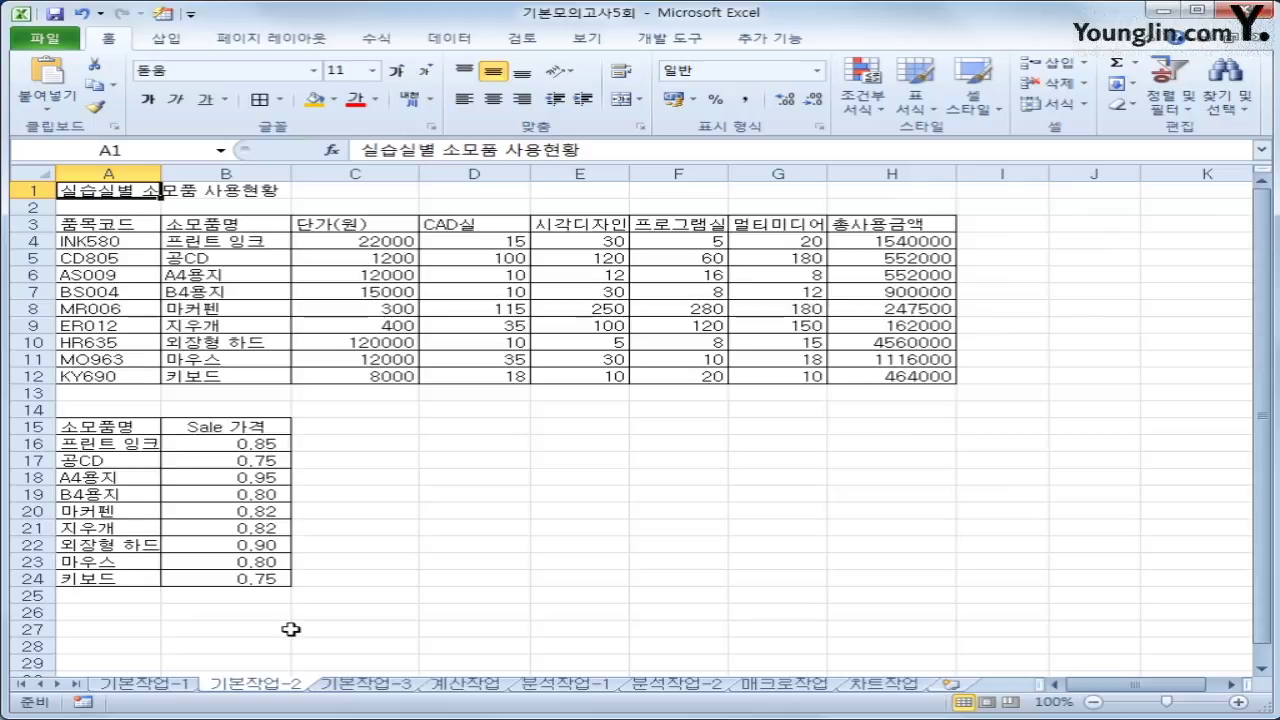
pyautogui.moveTo(107, 190); pyautogui.dragTo(845, 189)
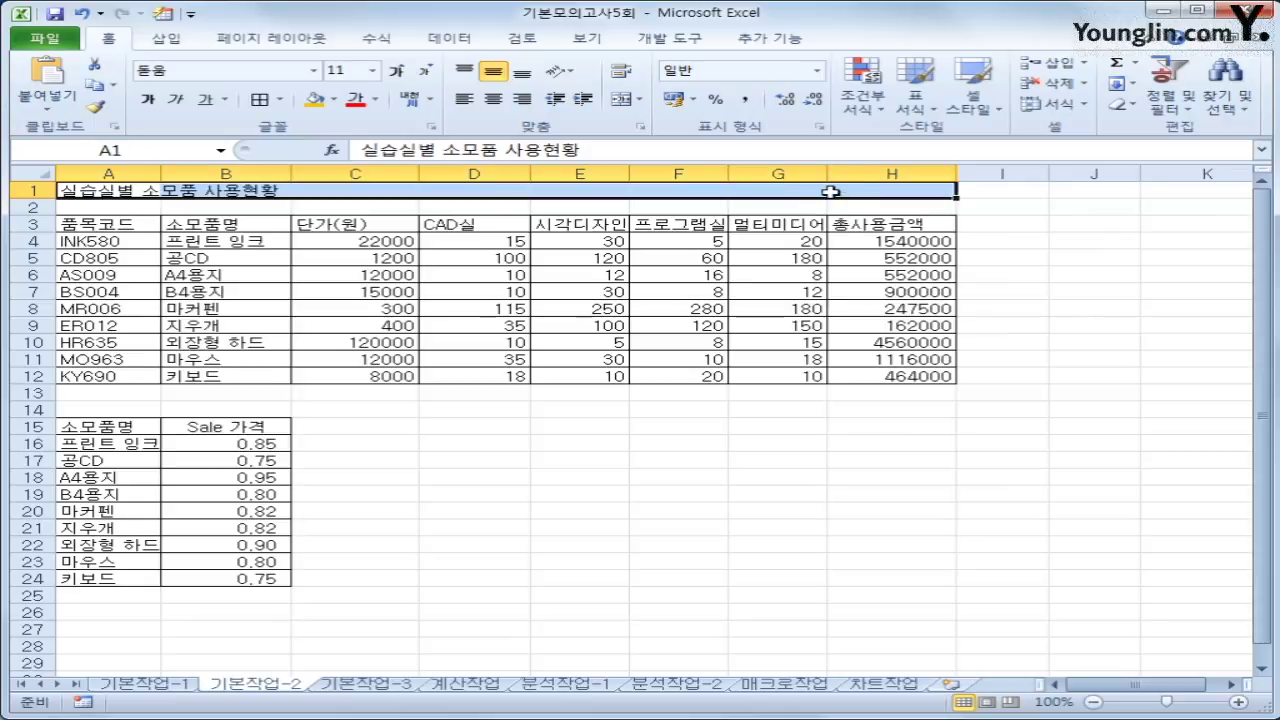
pyautogui.rightClick(765, 195)
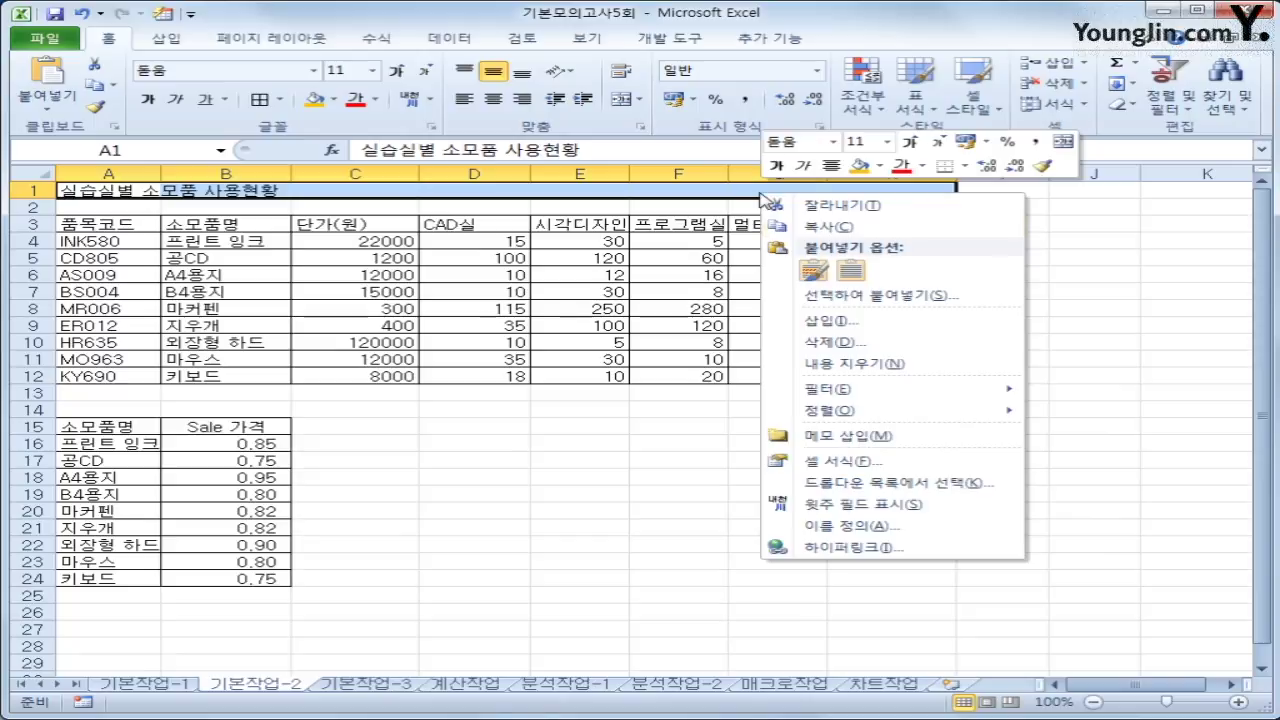
pyautogui.click(818, 466)
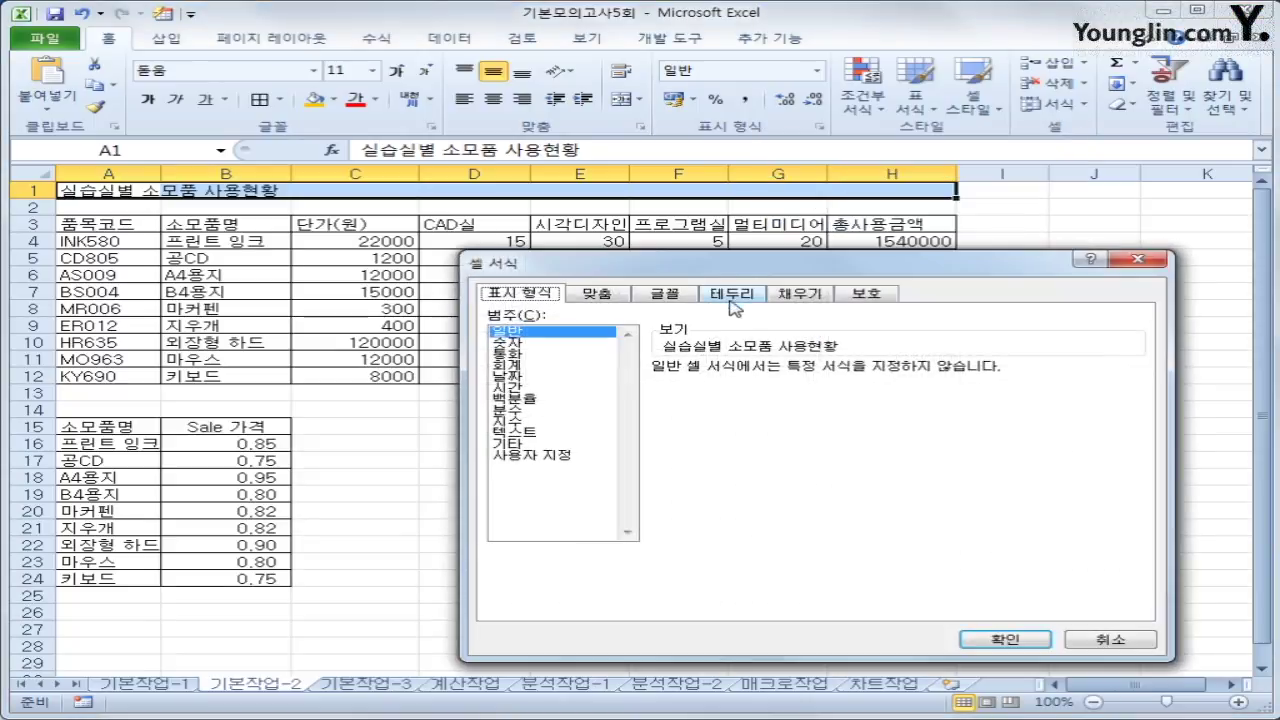
pyautogui.moveTo(803, 186); pyautogui.dragTo(626, 243)
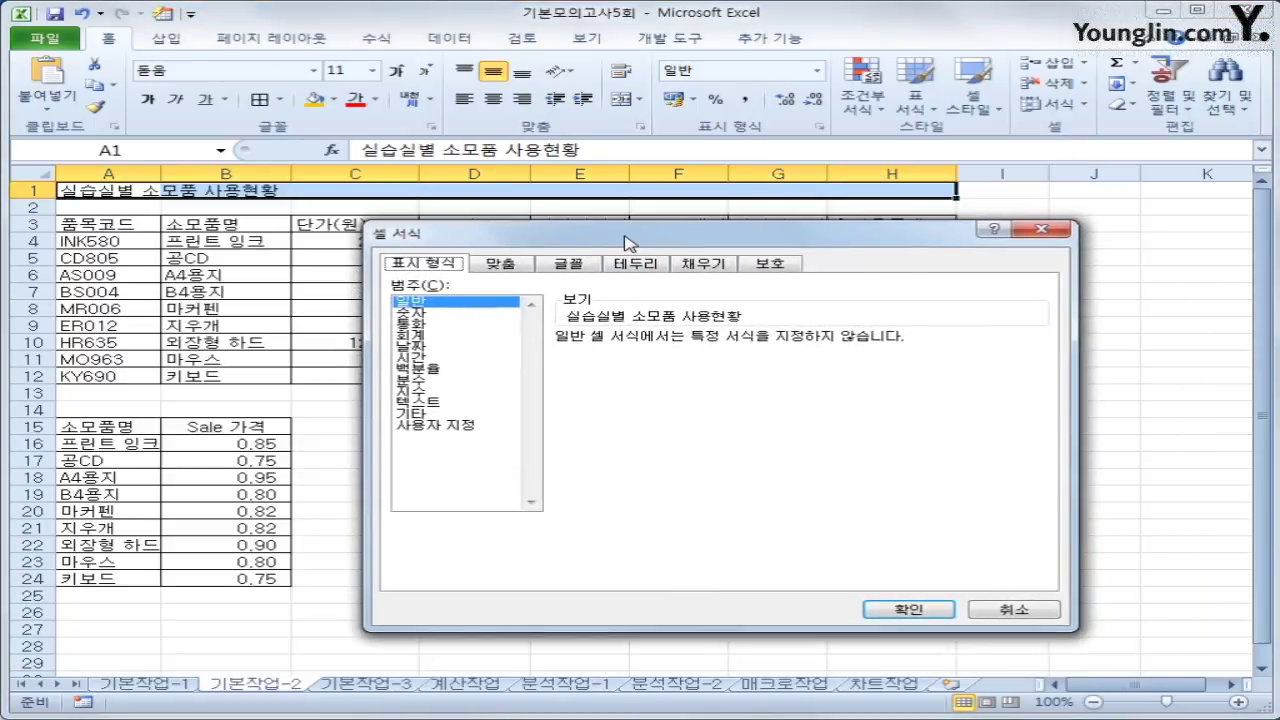
pyautogui.click(492, 266)
pyautogui.click(472, 324)
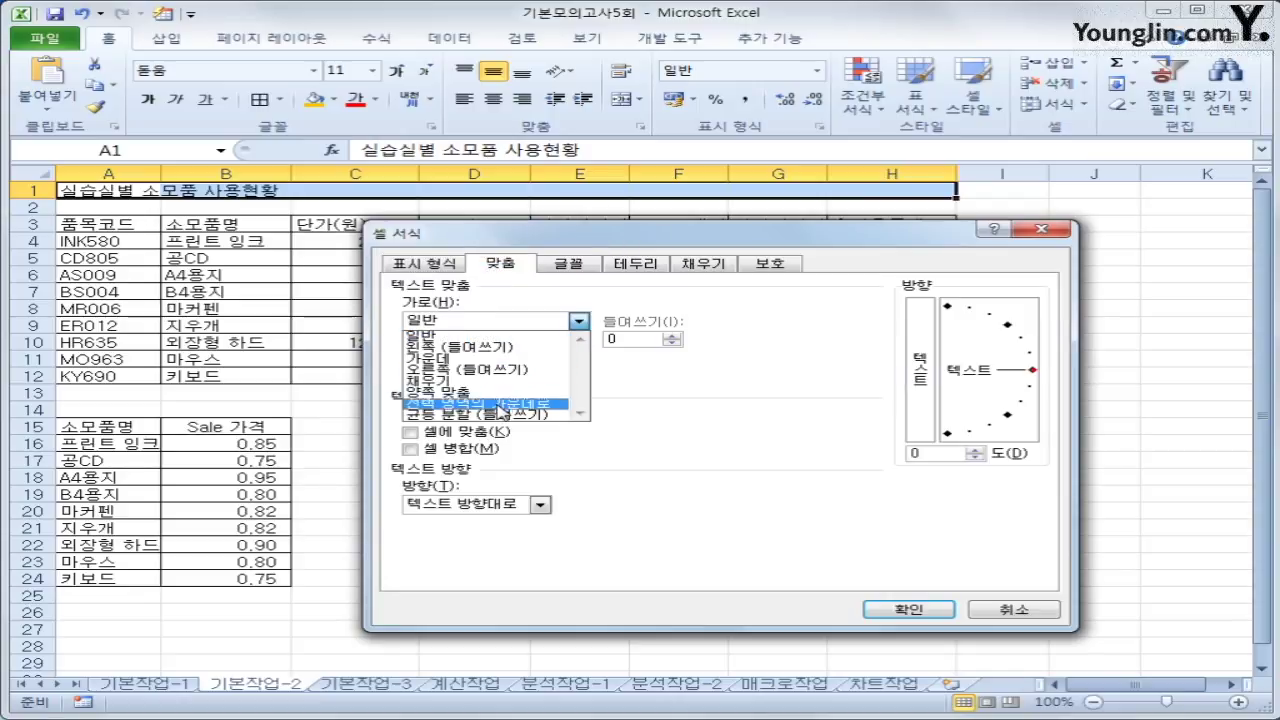
pyautogui.click(497, 404)
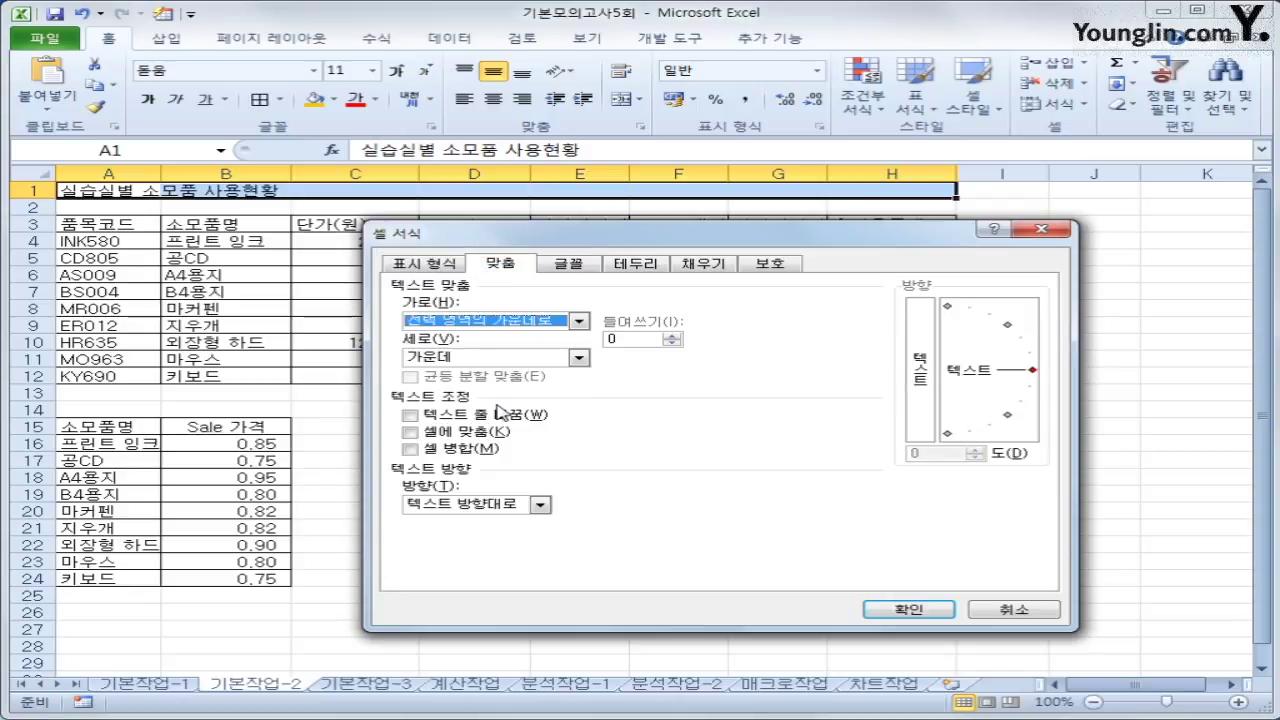
# Step: Set the title's font to 궁서, size 16, bold (굵게), and apply the cell formatting
pyautogui.click(568, 264)
pyautogui.click(550, 354)
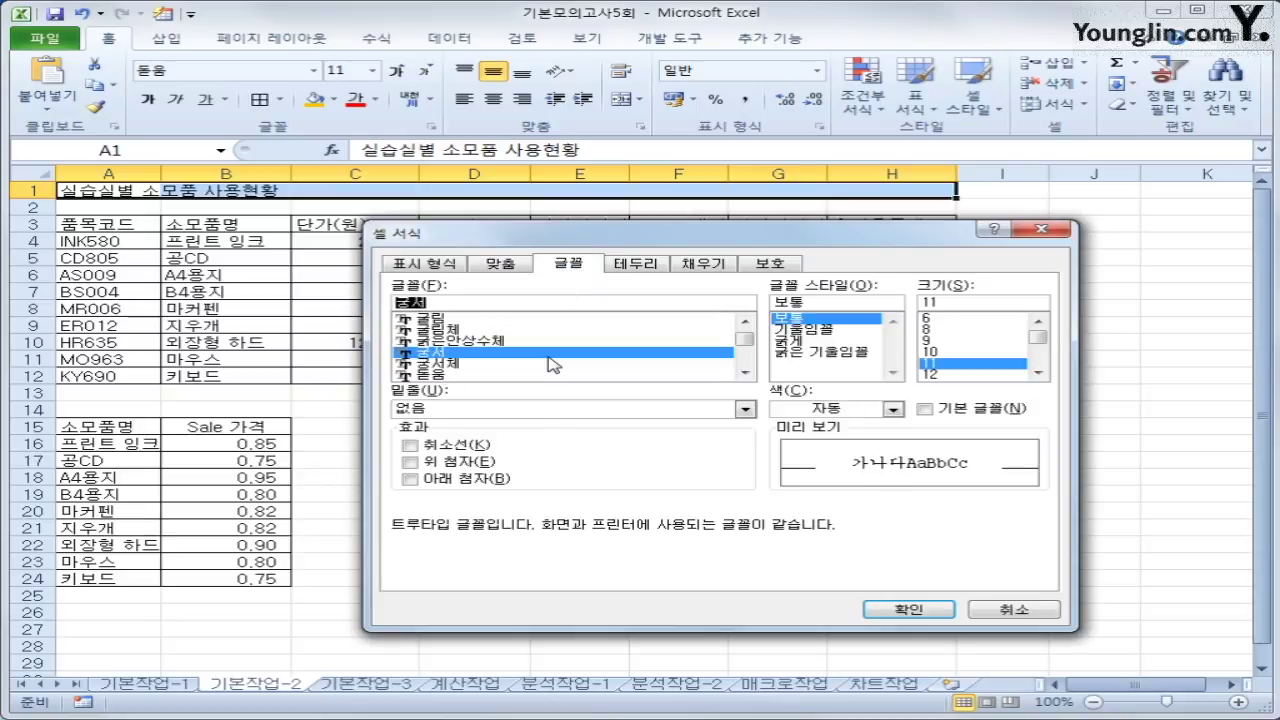
pyautogui.click(1038, 373)
pyautogui.click(1038, 373)
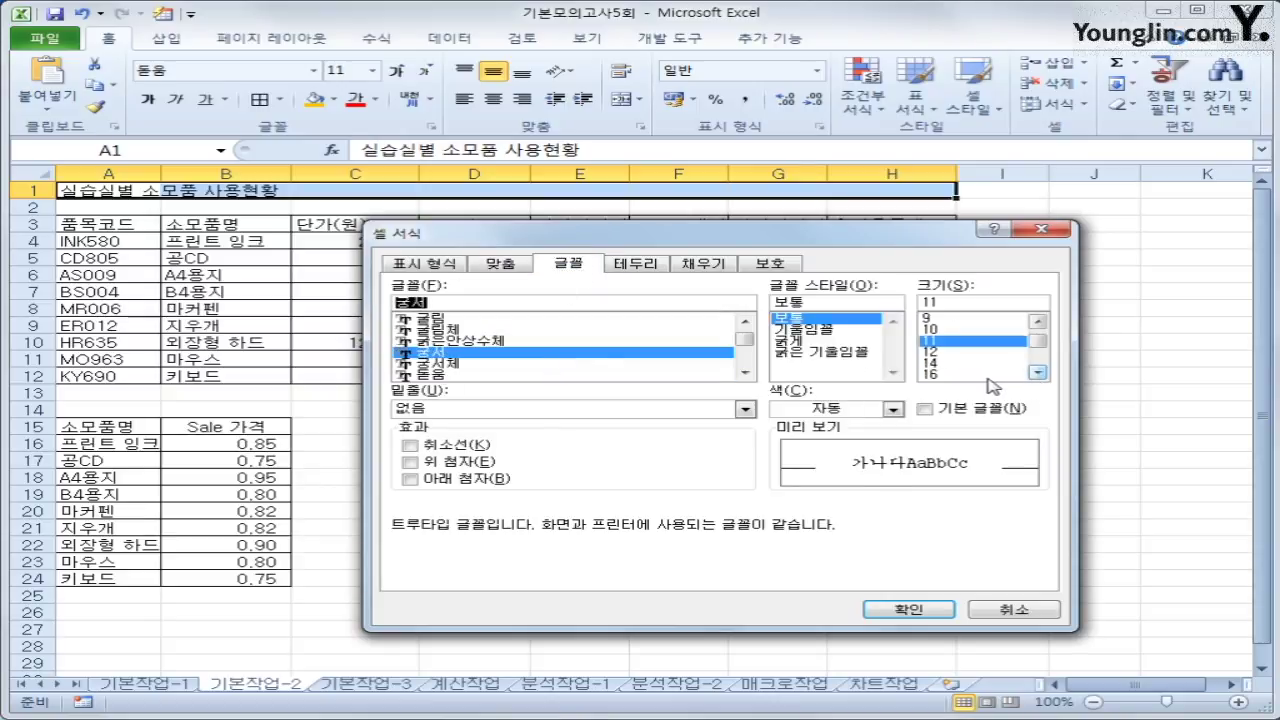
pyautogui.click(987, 375)
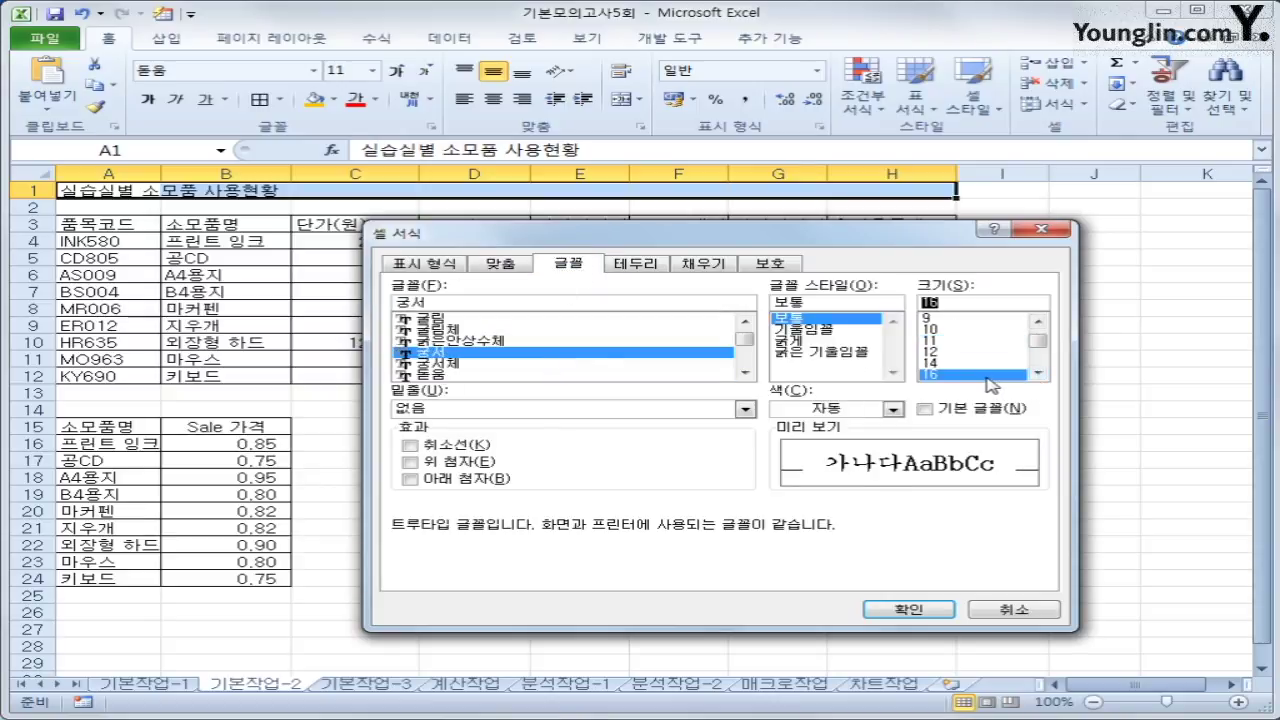
pyautogui.click(846, 341)
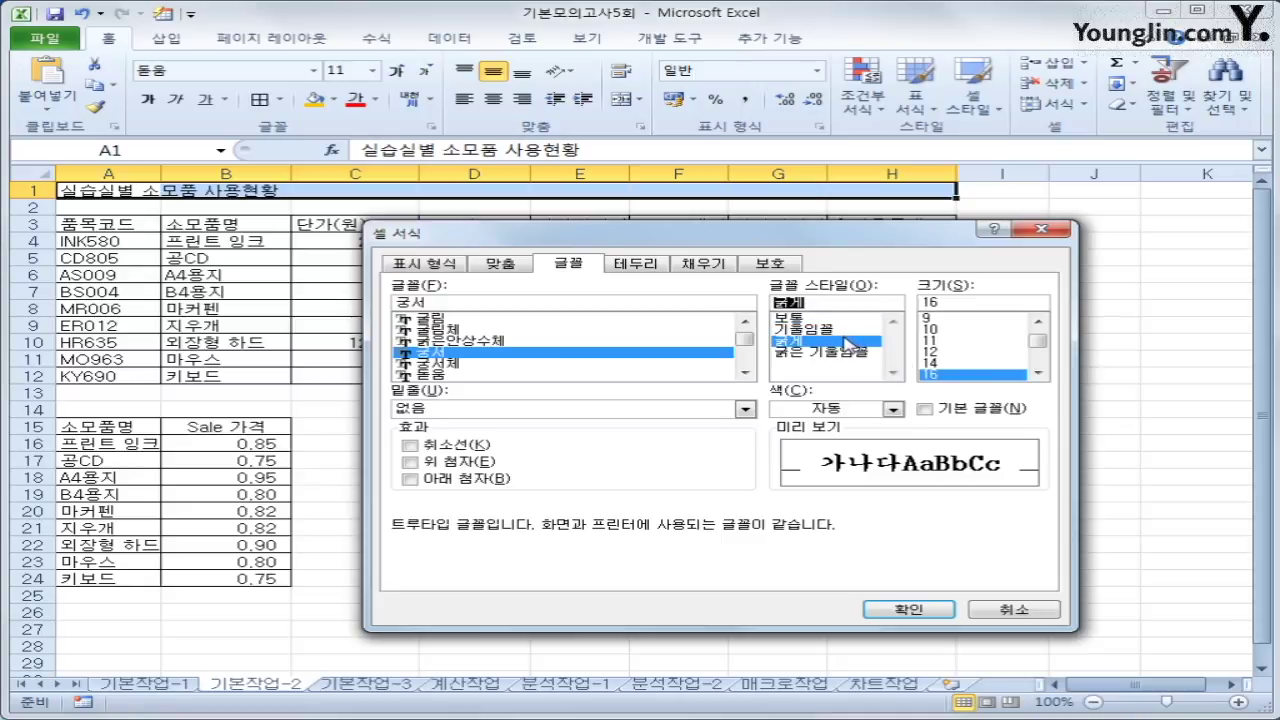
pyautogui.click(908, 608)
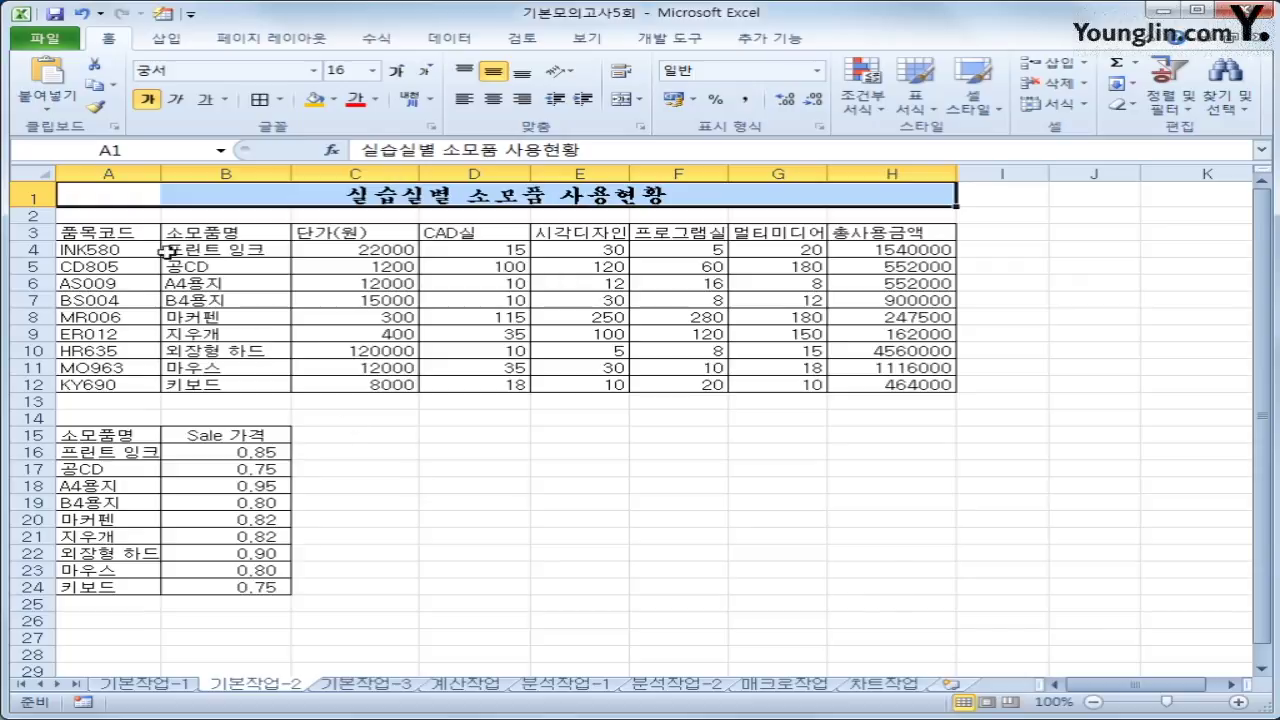
# Step: Center the header cells A3:H3 horizontally (가운데) and turn on shrink to fit (셀에 맞춤)
pyautogui.moveTo(140, 238); pyautogui.dragTo(892, 230)
pyautogui.rightClick(800, 240)
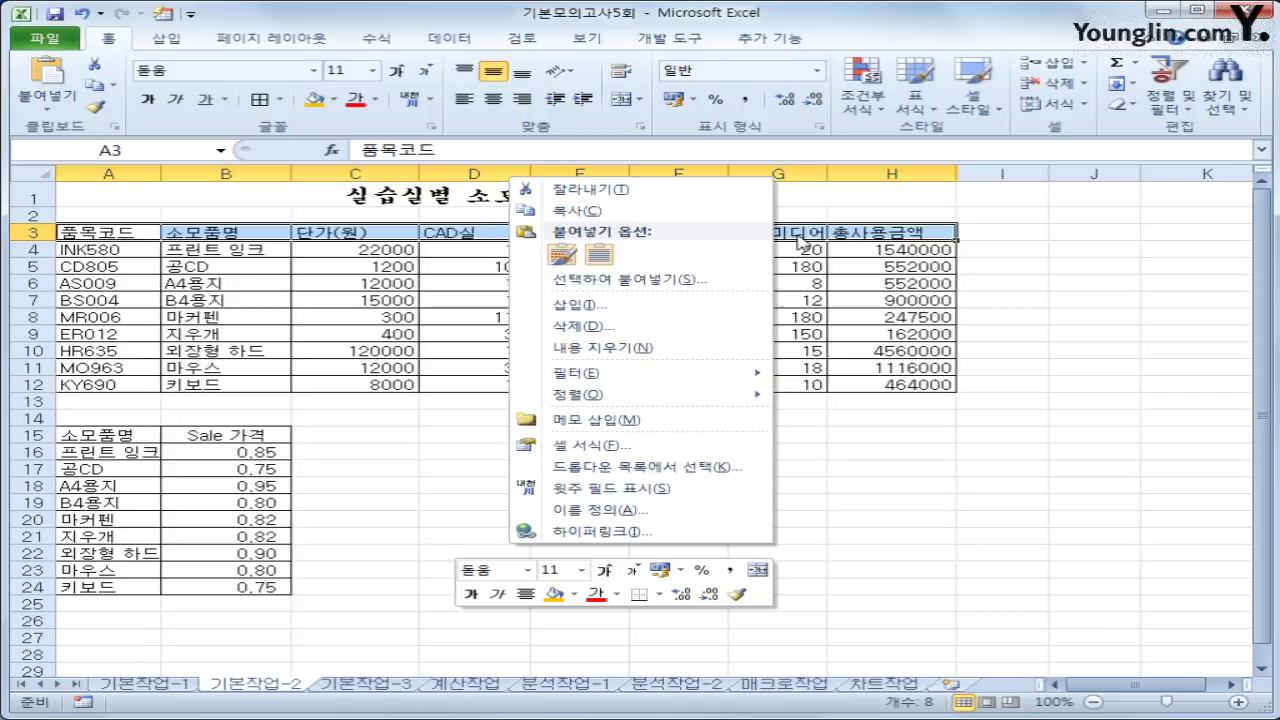
pyautogui.click(740, 446)
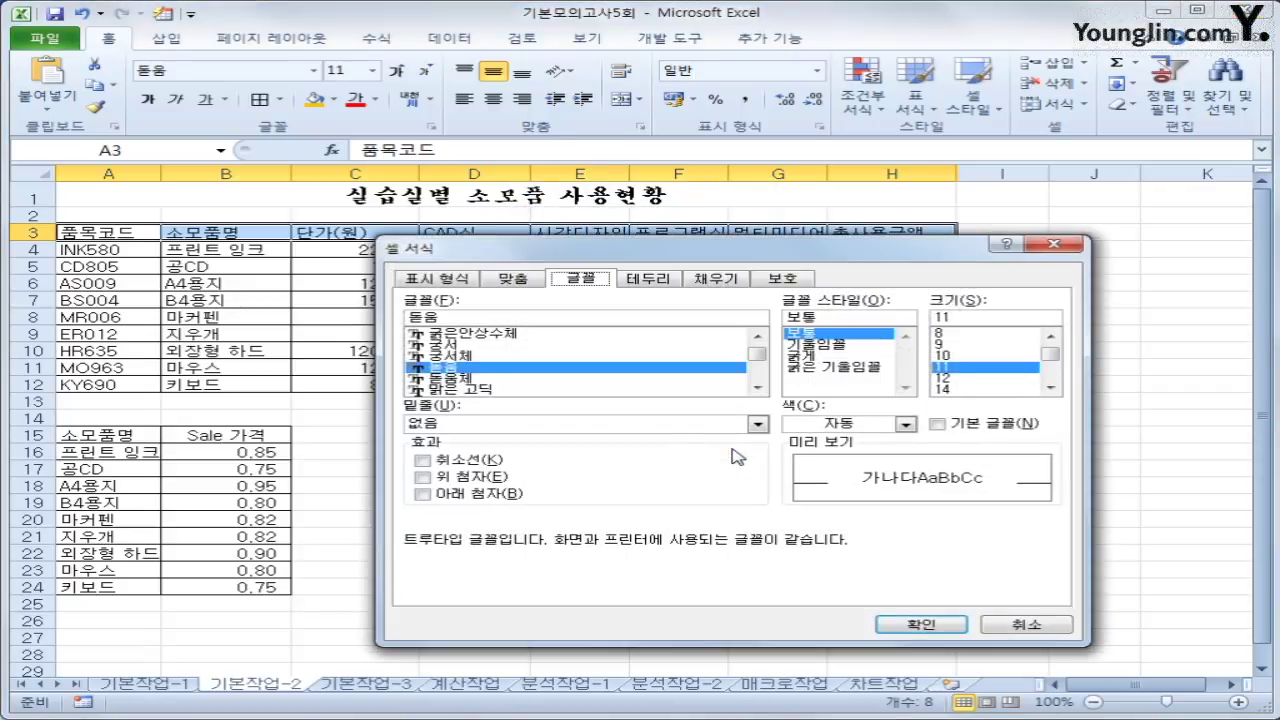
pyautogui.click(512, 279)
pyautogui.click(503, 338)
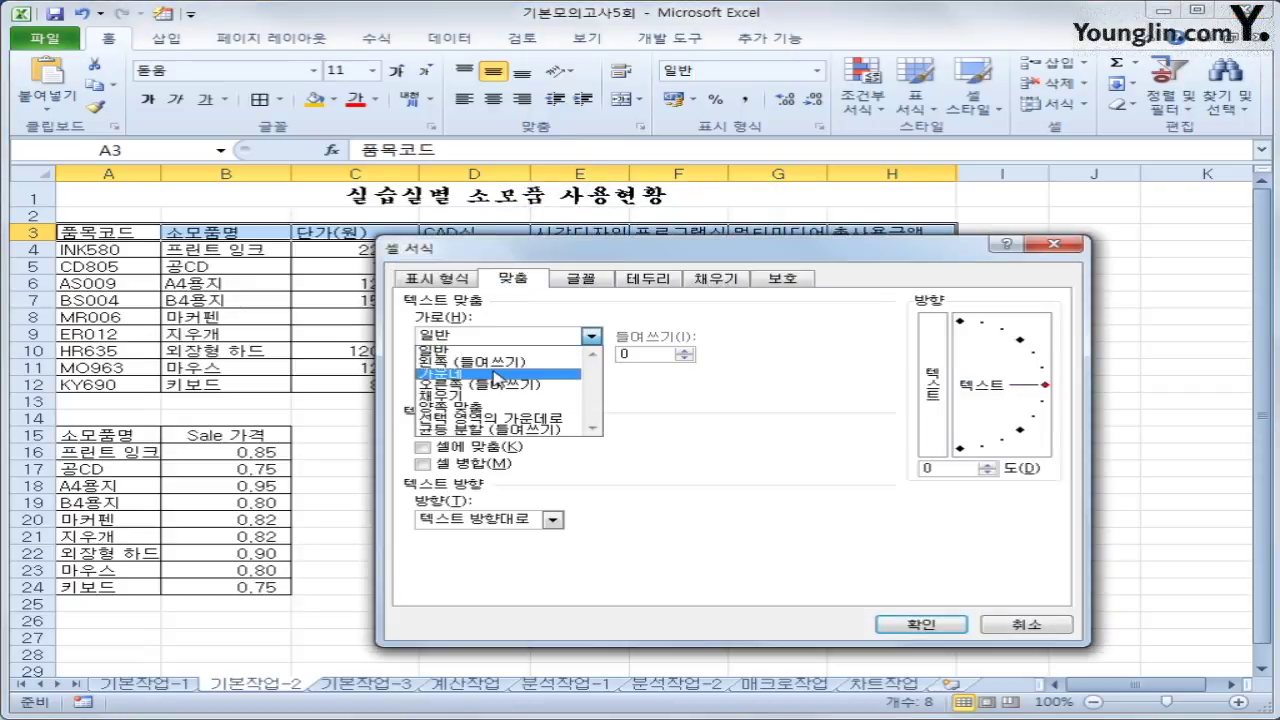
pyautogui.click(496, 374)
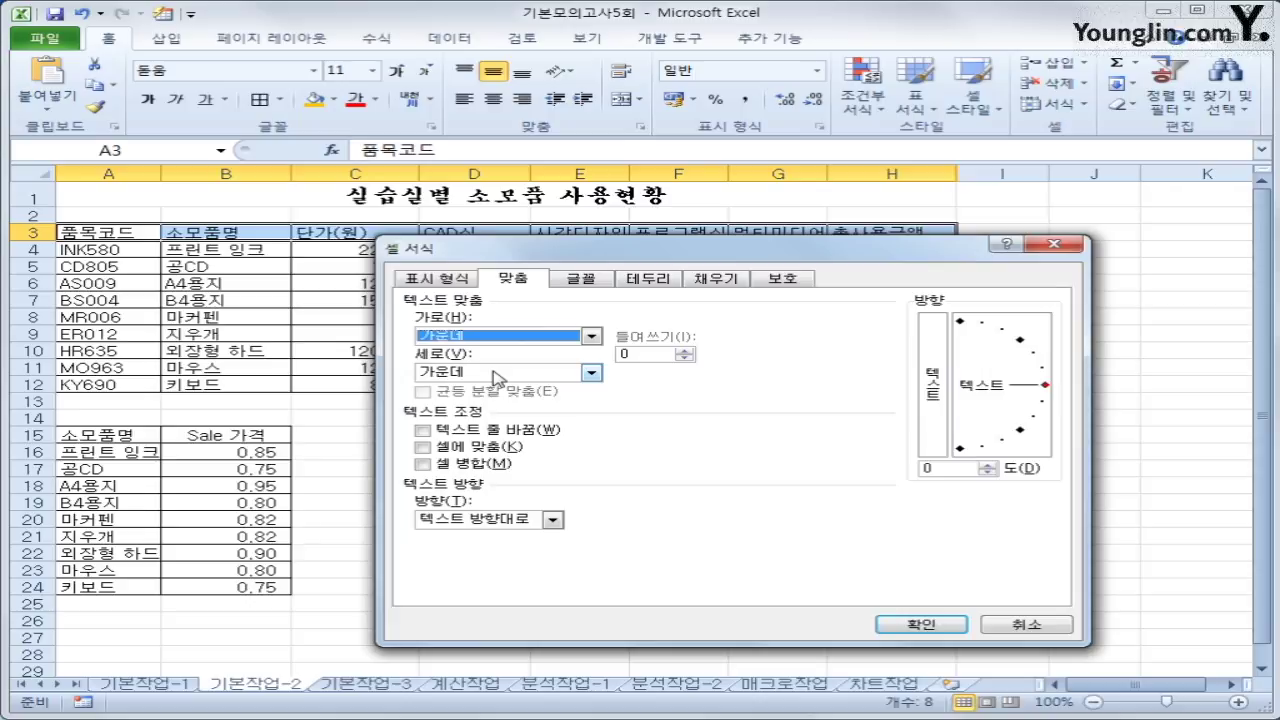
pyautogui.click(489, 448)
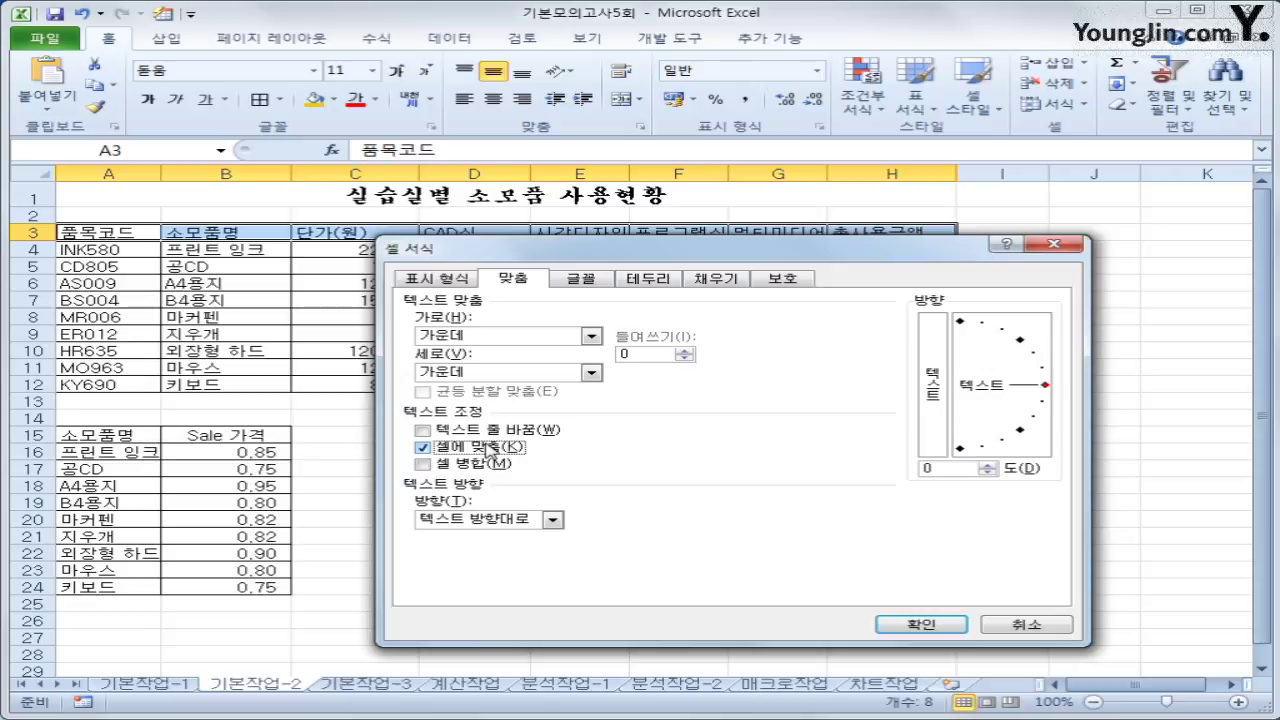
pyautogui.click(890, 624)
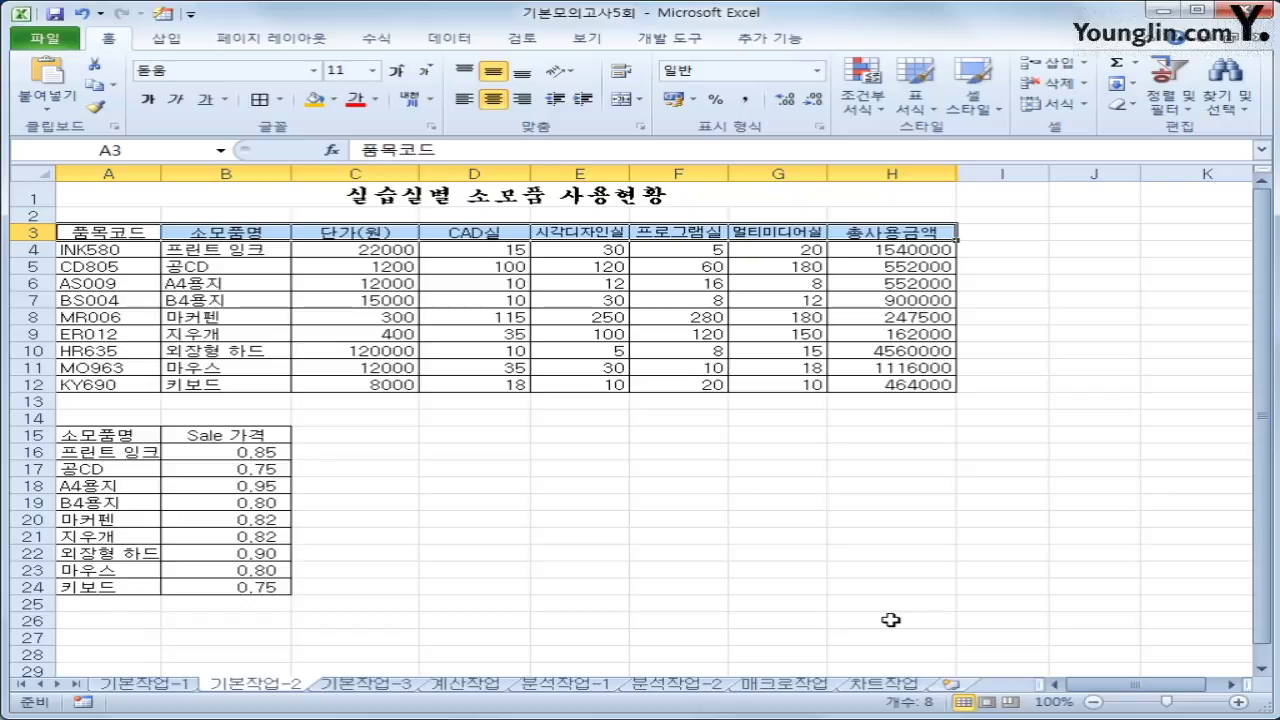
# Step: Set the font of the header cells A3:H3 to bold (굵게), size 12
pyautogui.rightClick(700, 230)
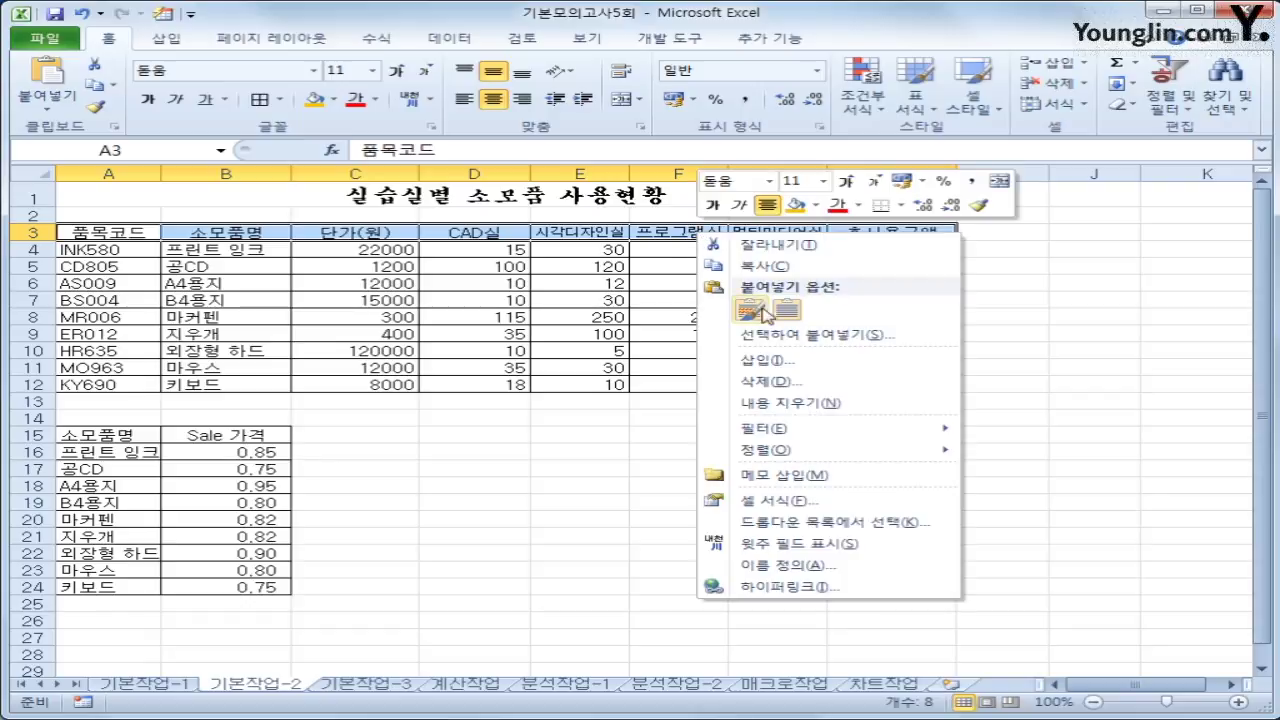
pyautogui.click(778, 506)
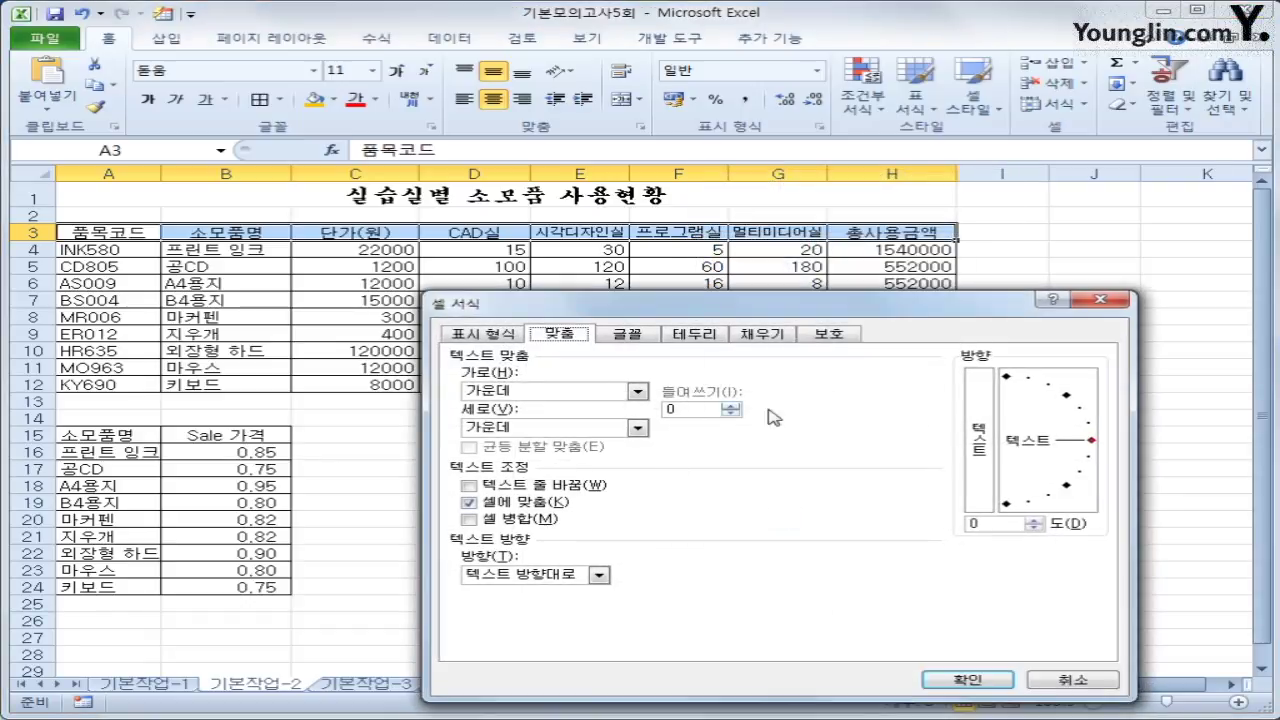
pyautogui.click(630, 336)
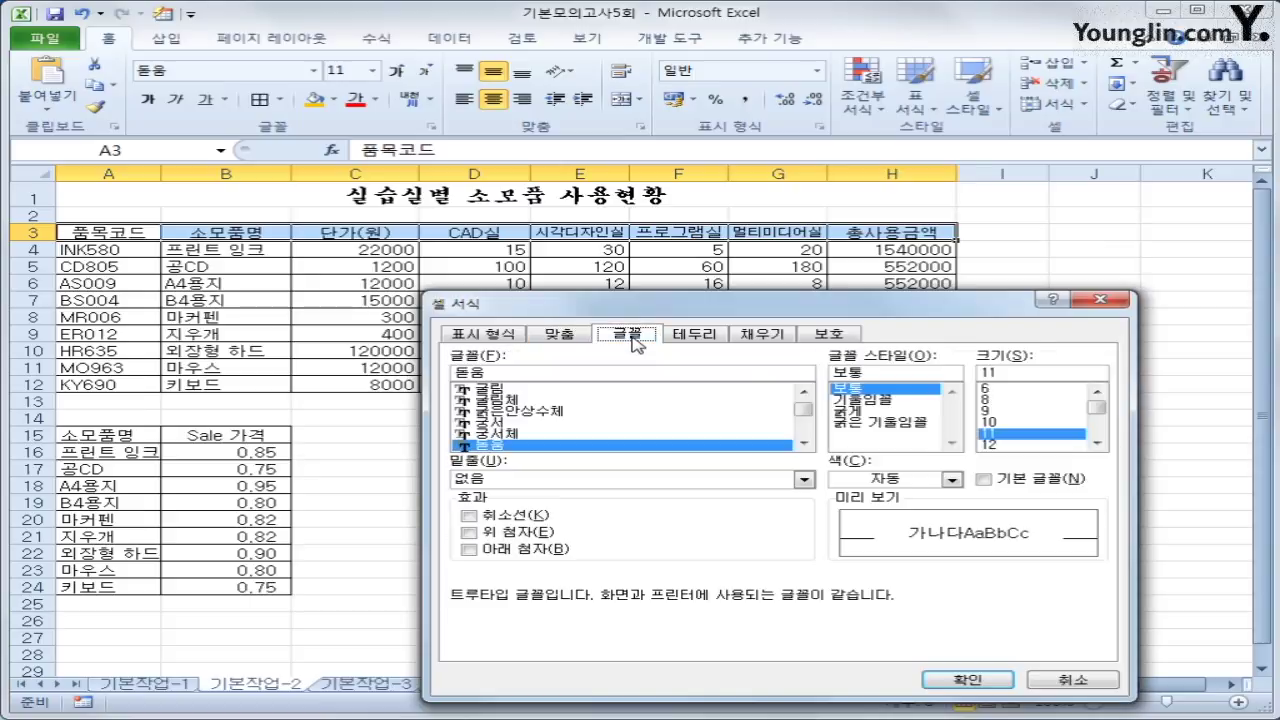
pyautogui.click(840, 412)
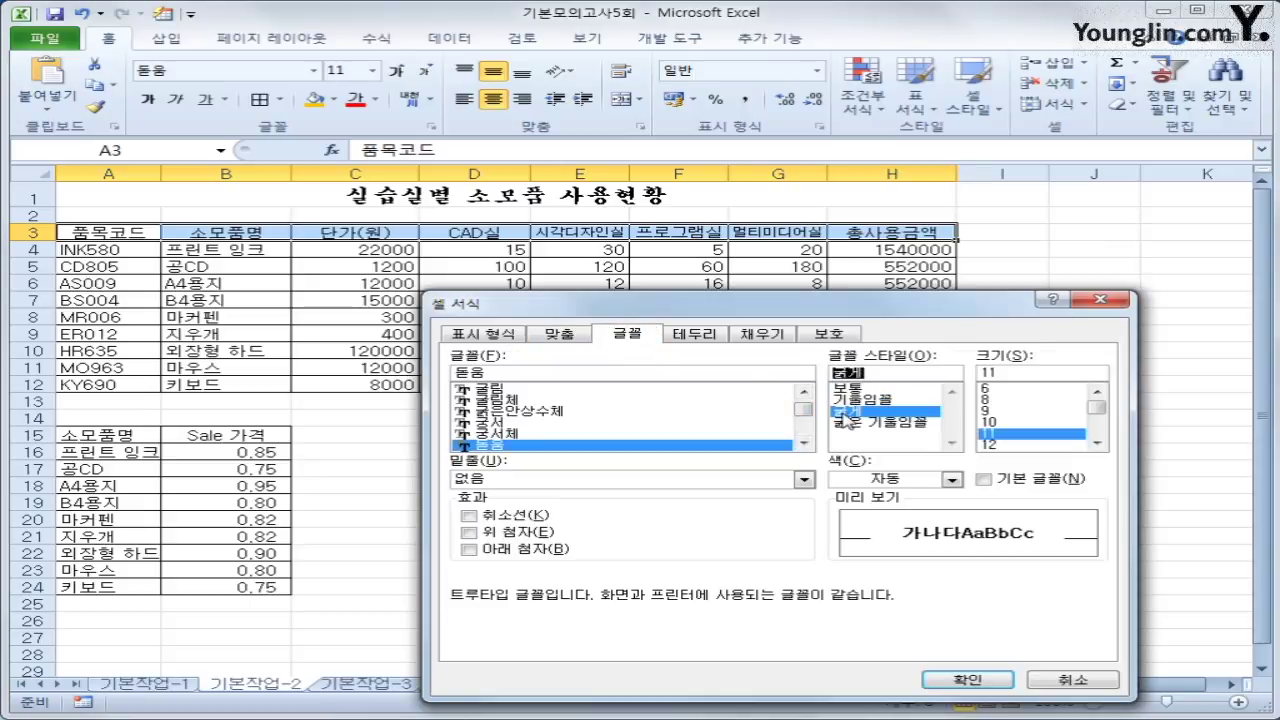
pyautogui.click(1068, 445)
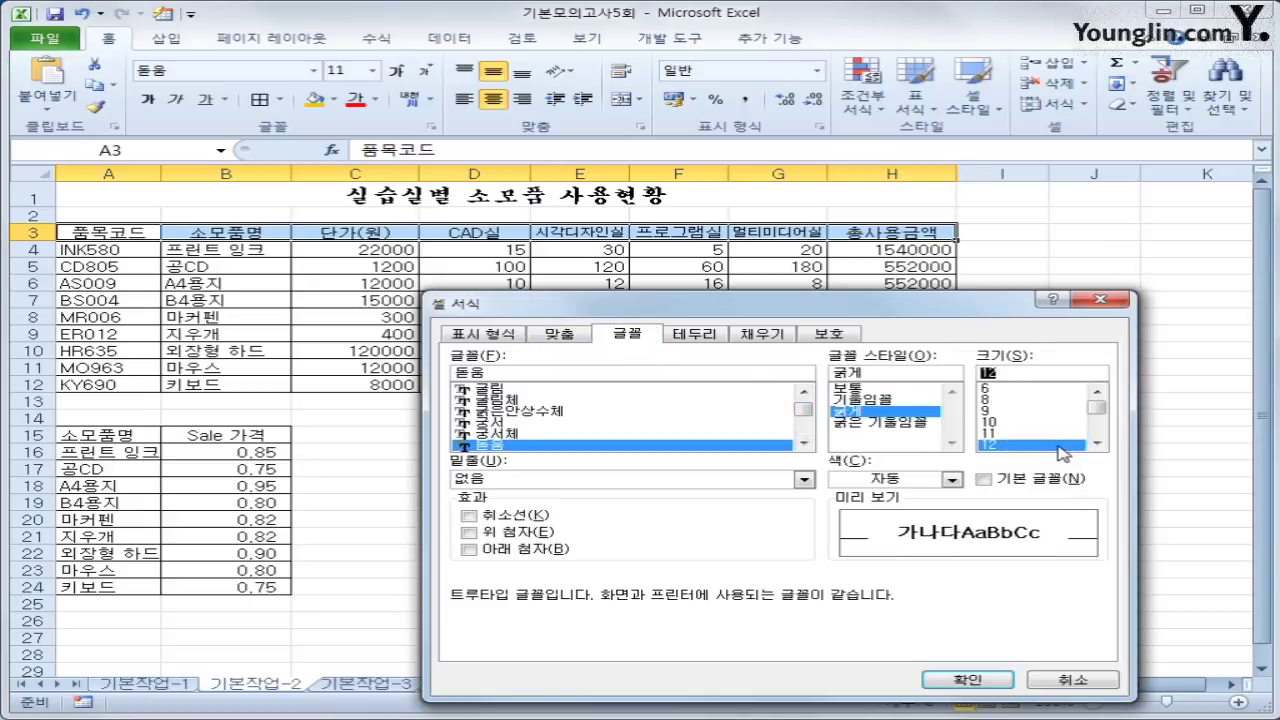
# Step: Fill the header cells A3:H3 with the standard yellow background color and apply the cell formatting
pyautogui.click(768, 336)
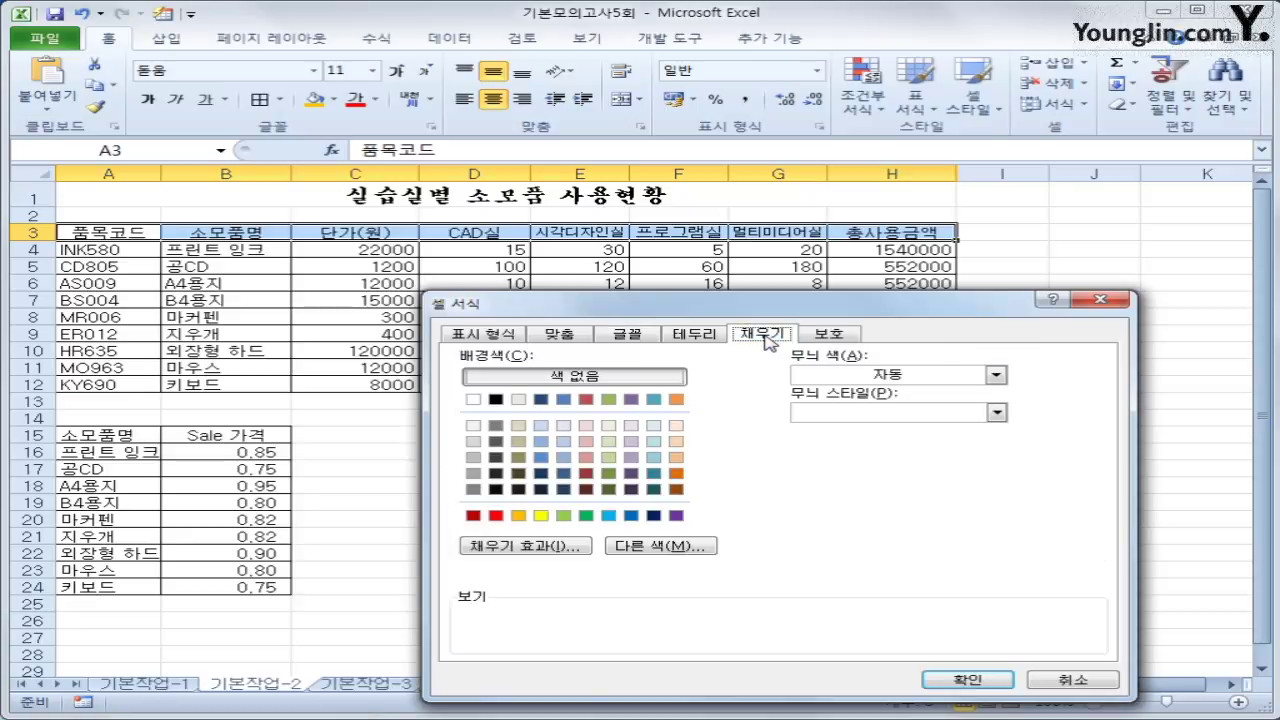
pyautogui.click(541, 516)
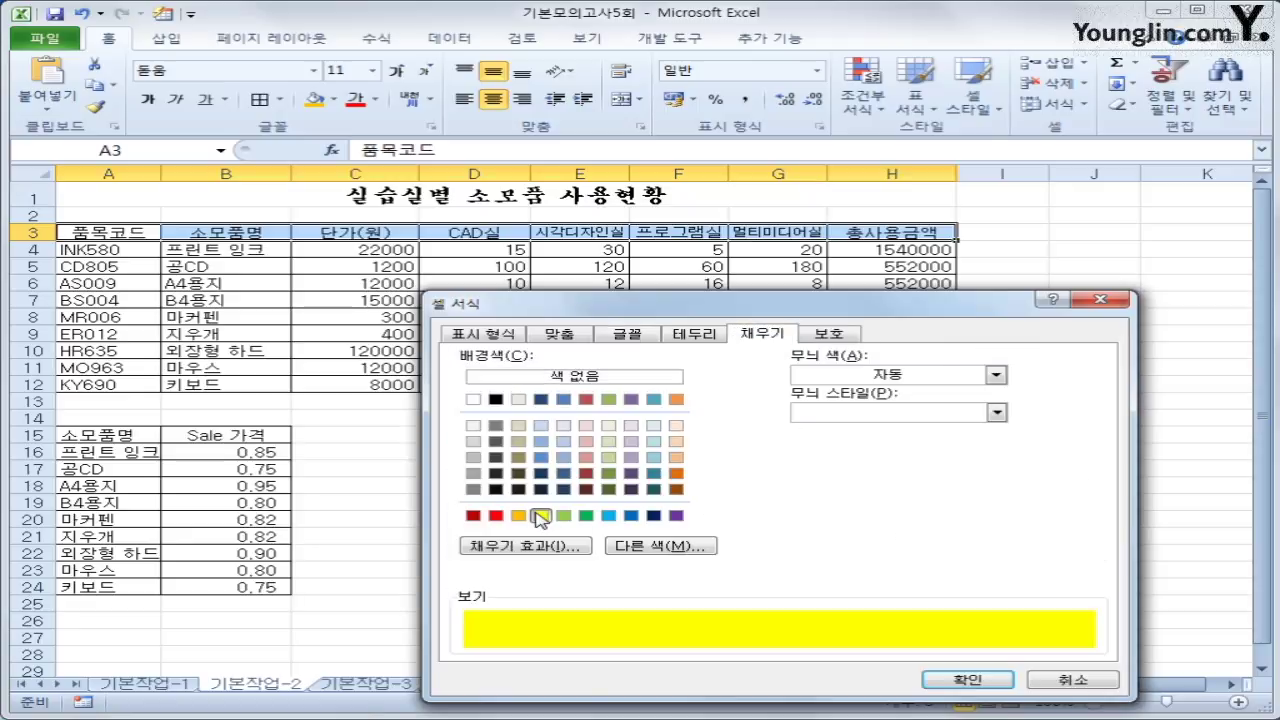
pyautogui.click(965, 680)
pyautogui.click(1021, 606)
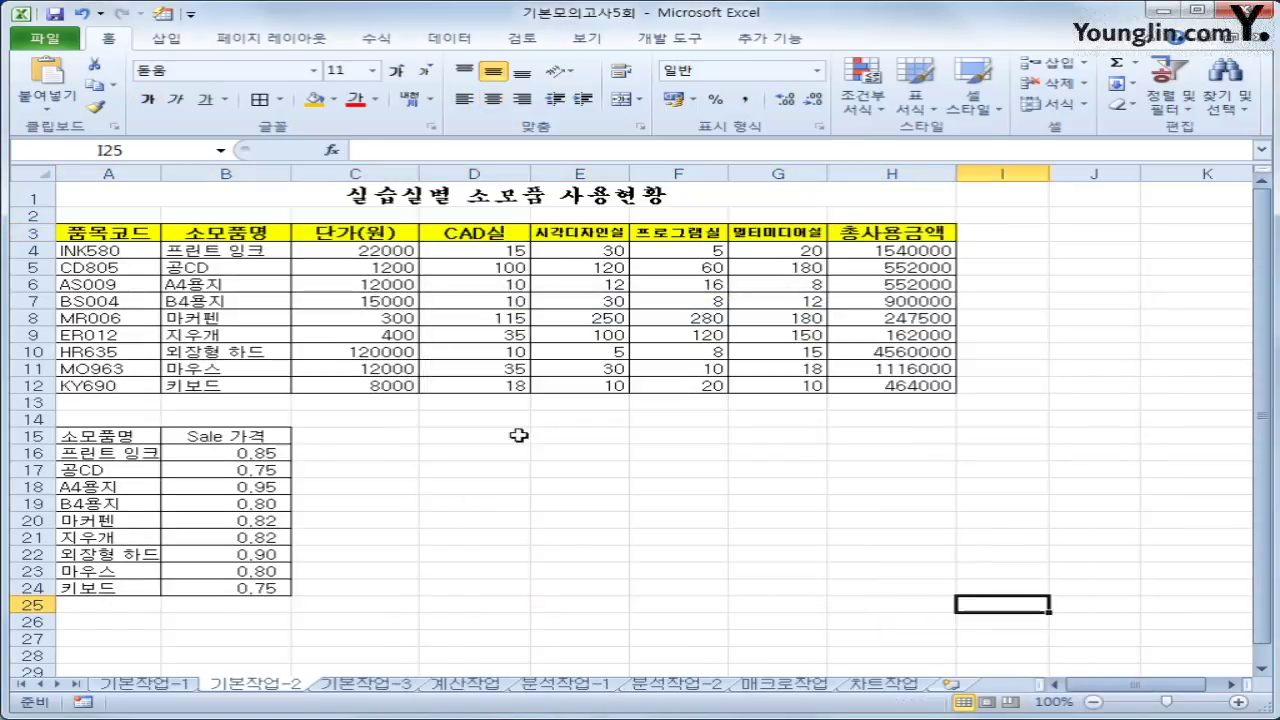
# Step: Copy the unit prices C4:C12 and paste them onto the Sale 가격 cells B16:B24 with the multiply operation (곱하기)
pyautogui.moveTo(396, 252); pyautogui.dragTo(385, 380)
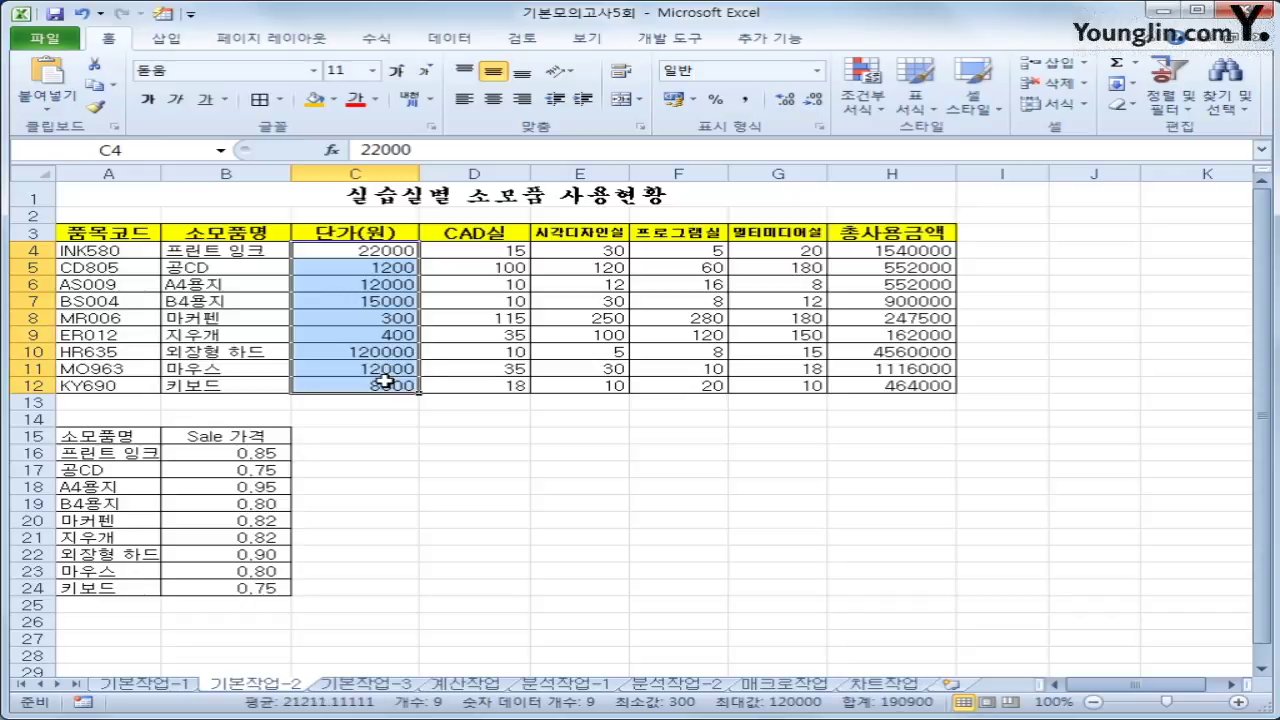
pyautogui.hotkey('ctrl', 'c')
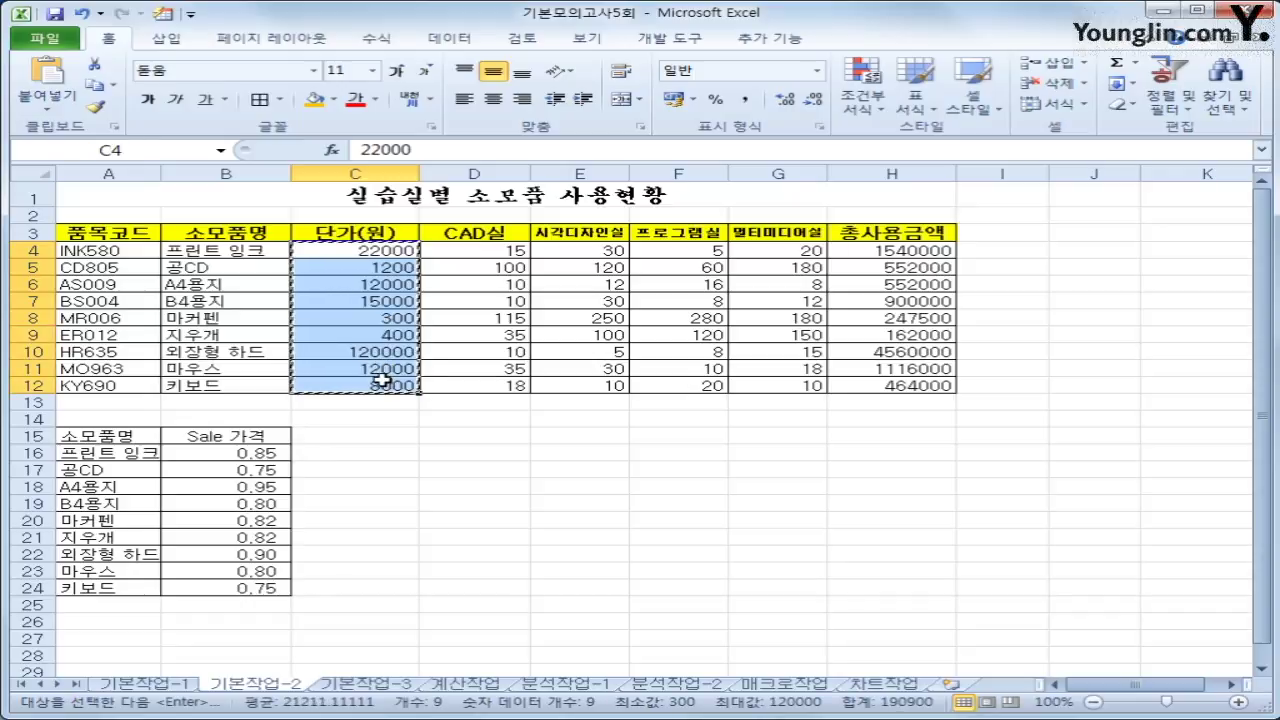
pyautogui.scroll(-1, 375, 432)
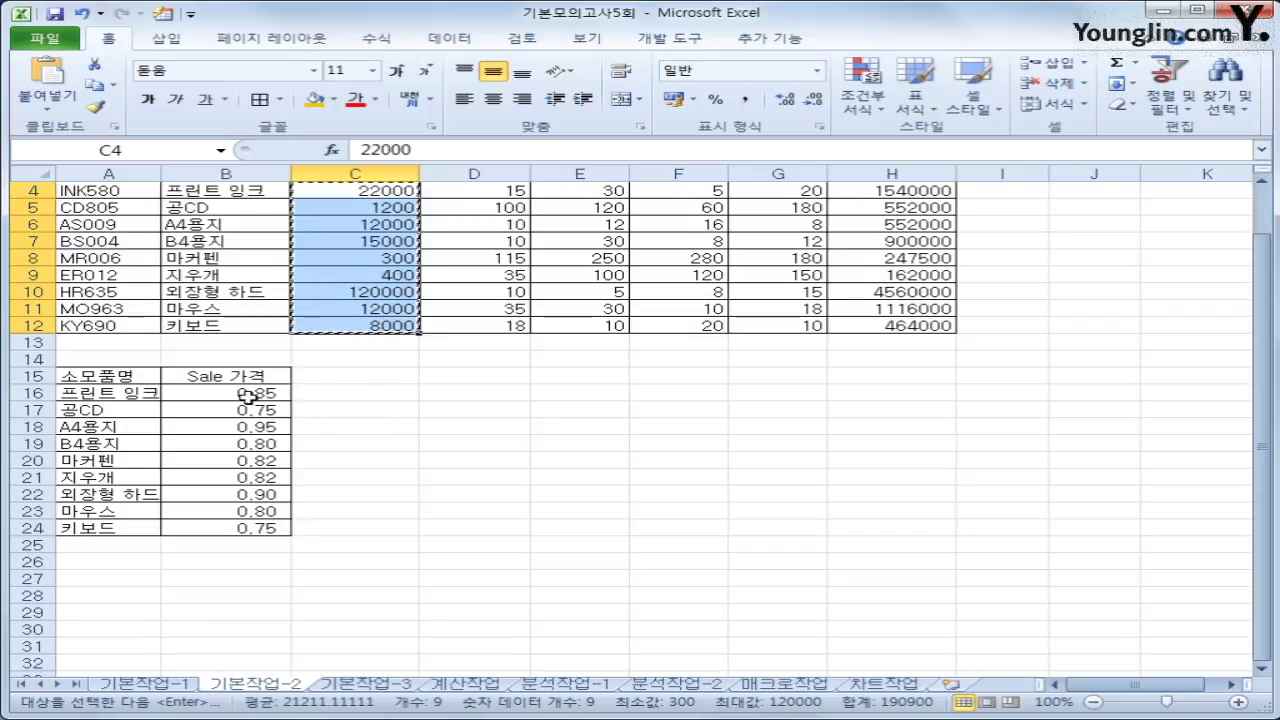
pyautogui.moveTo(247, 396); pyautogui.dragTo(246, 528)
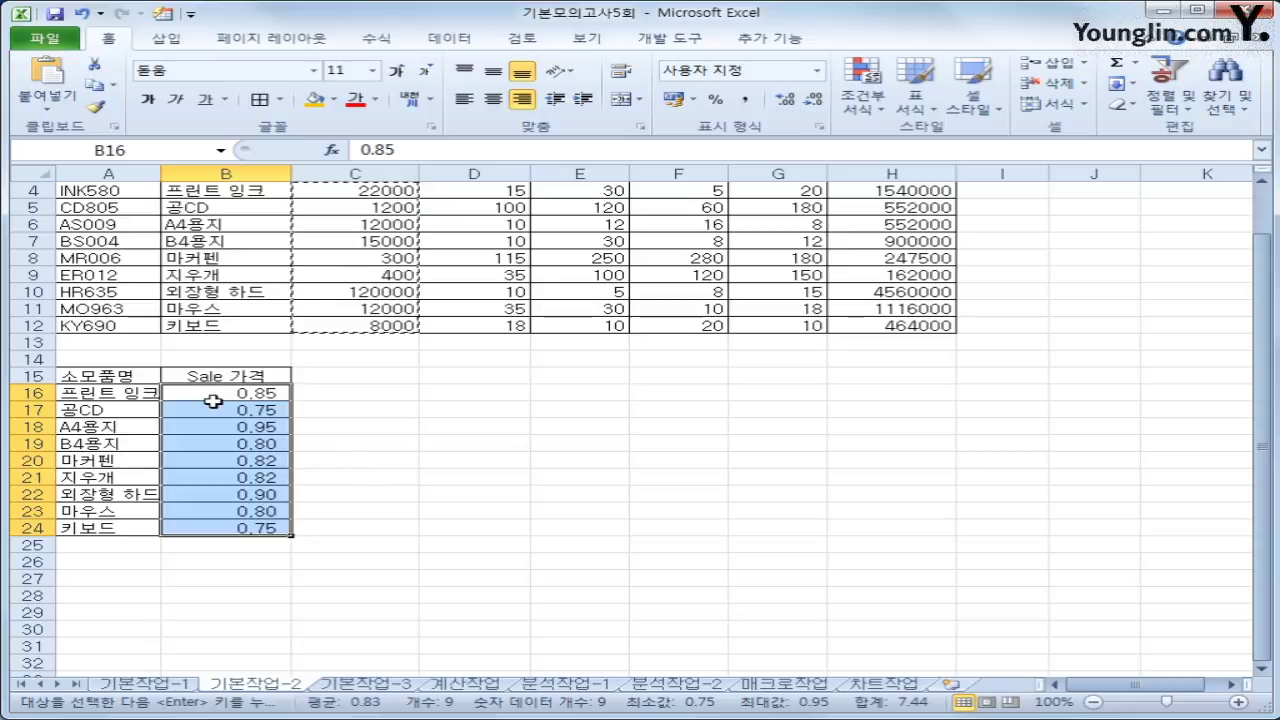
pyautogui.hotkey('shift', 'F10')
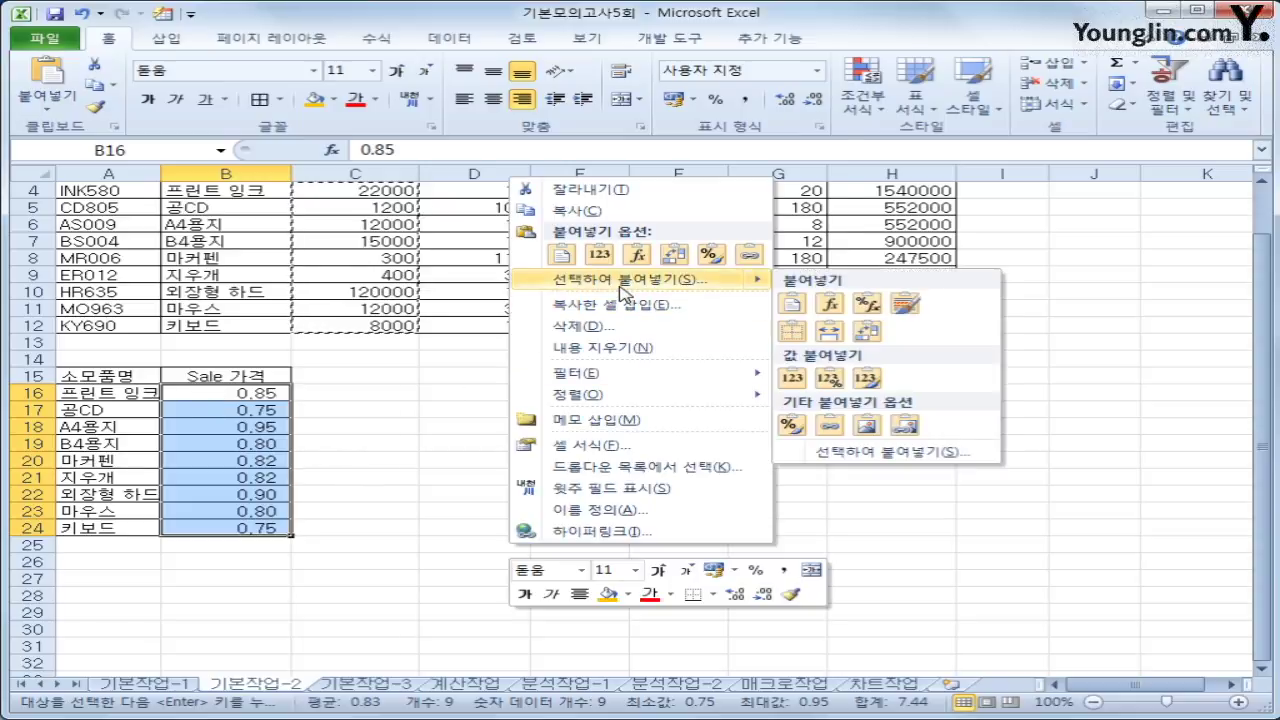
pyautogui.click(621, 280)
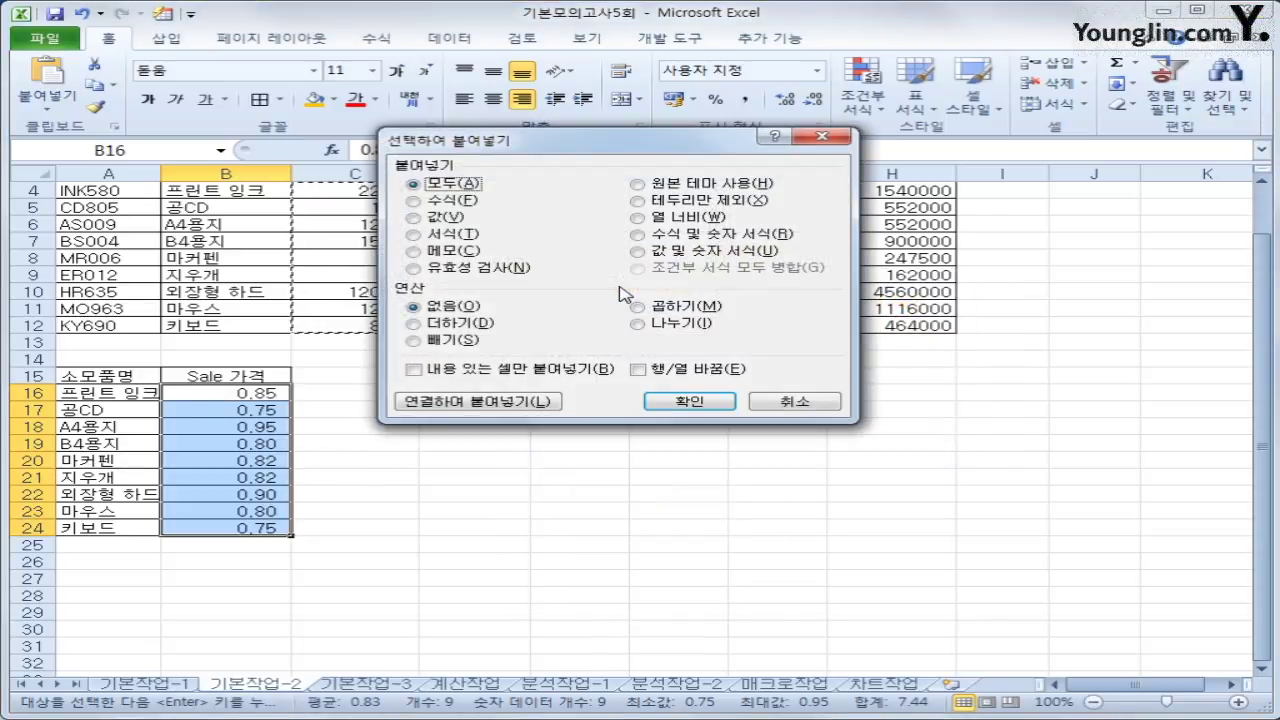
pyautogui.click(678, 314)
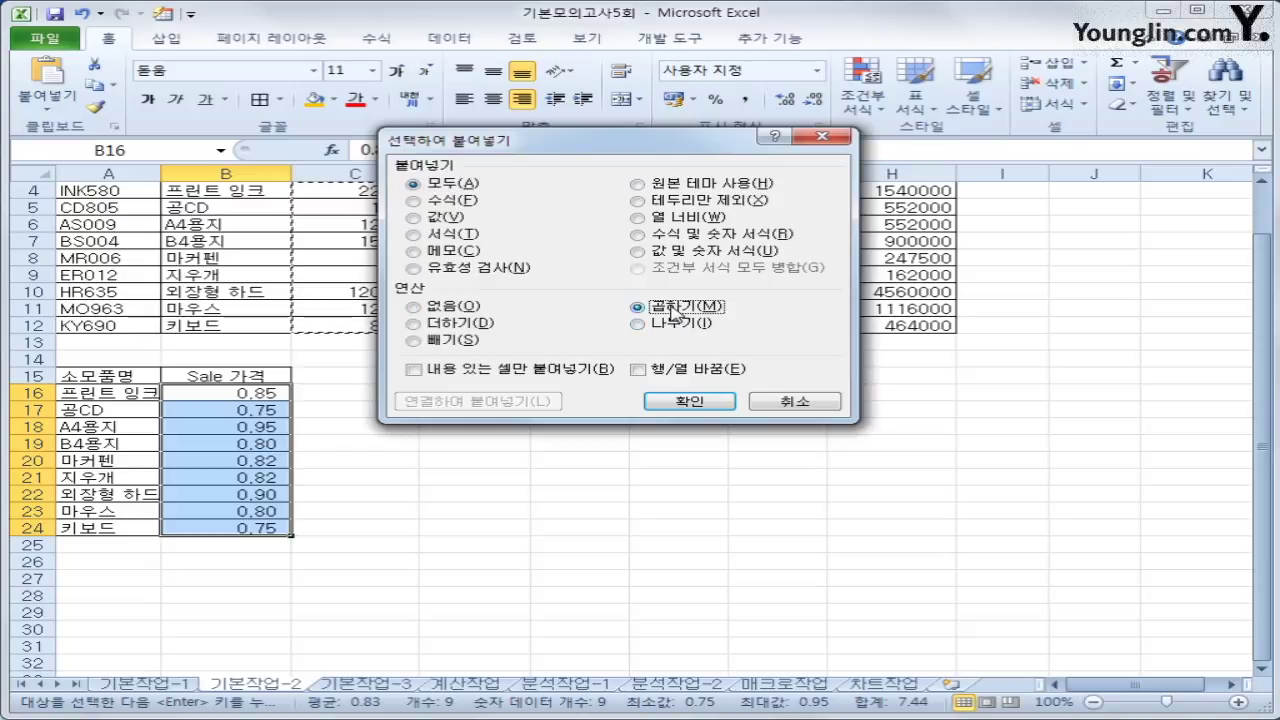
pyautogui.click(690, 401)
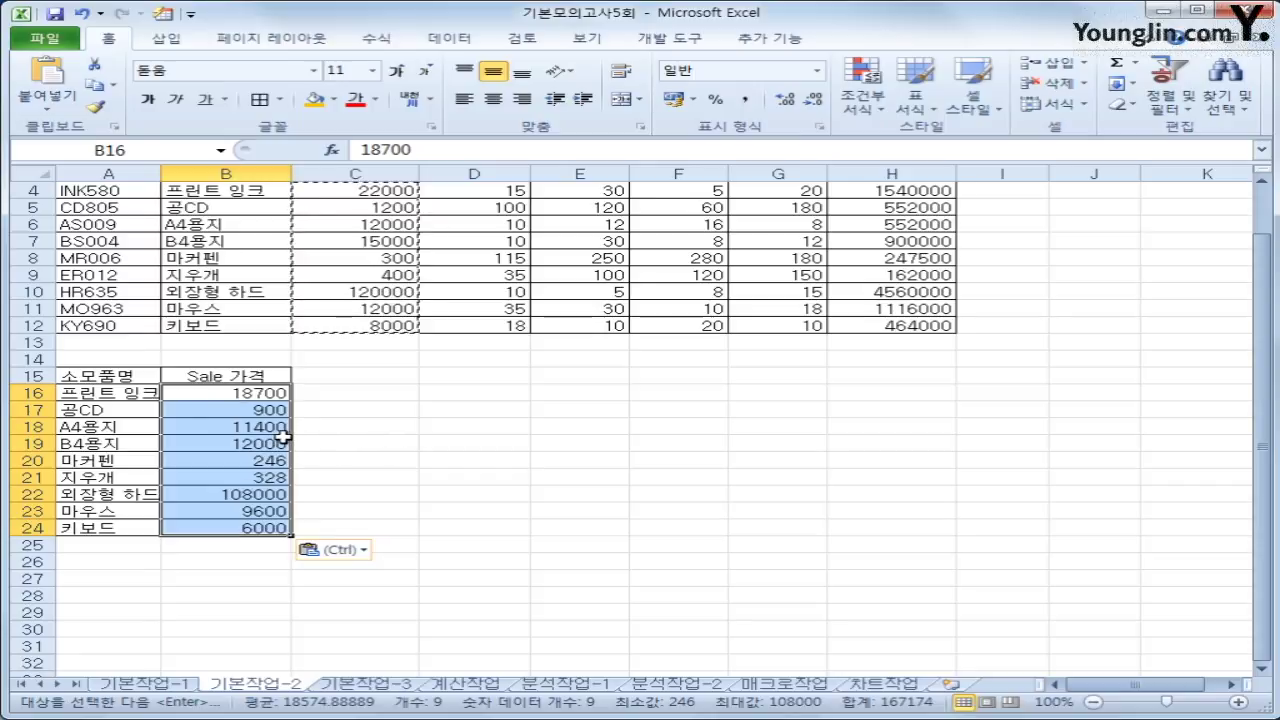
# Step: Apply the custom number format #,##0원 to the unit prices C4:C12 and the total amounts H4:H12
pyautogui.scroll(1, 395, 455)
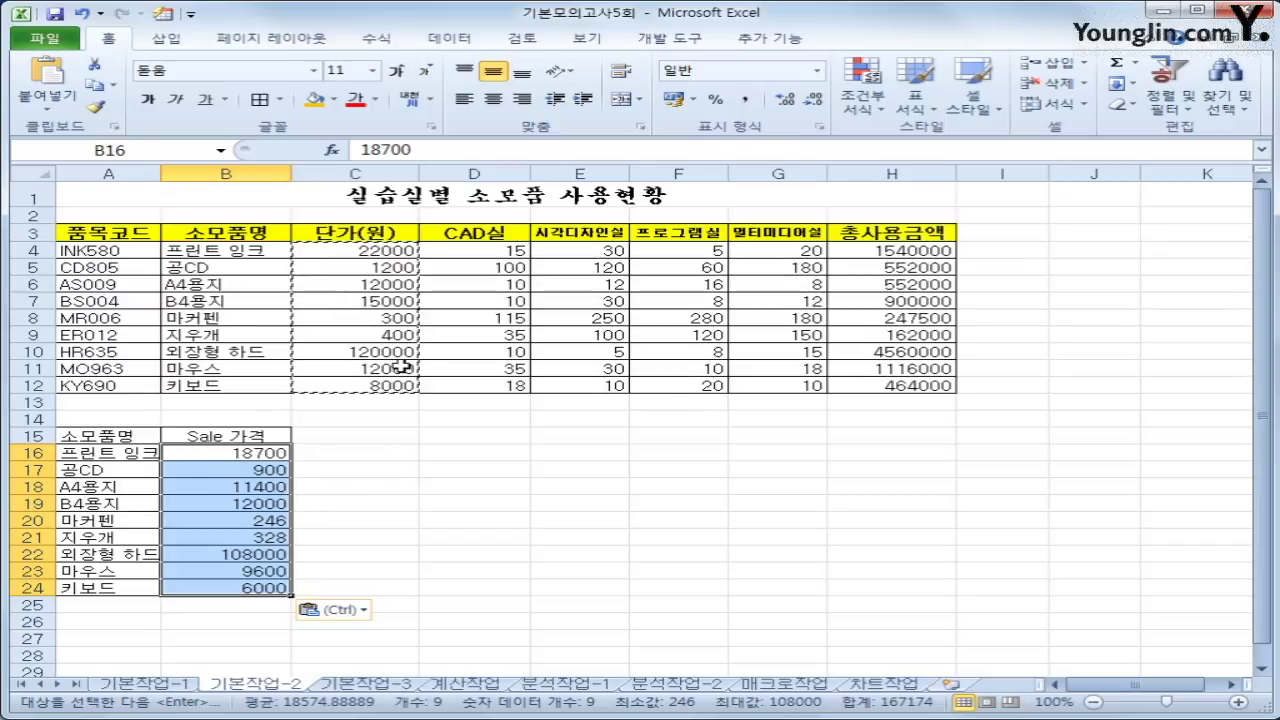
pyautogui.click(358, 250)
pyautogui.moveTo(358, 250); pyautogui.dragTo(415, 389)
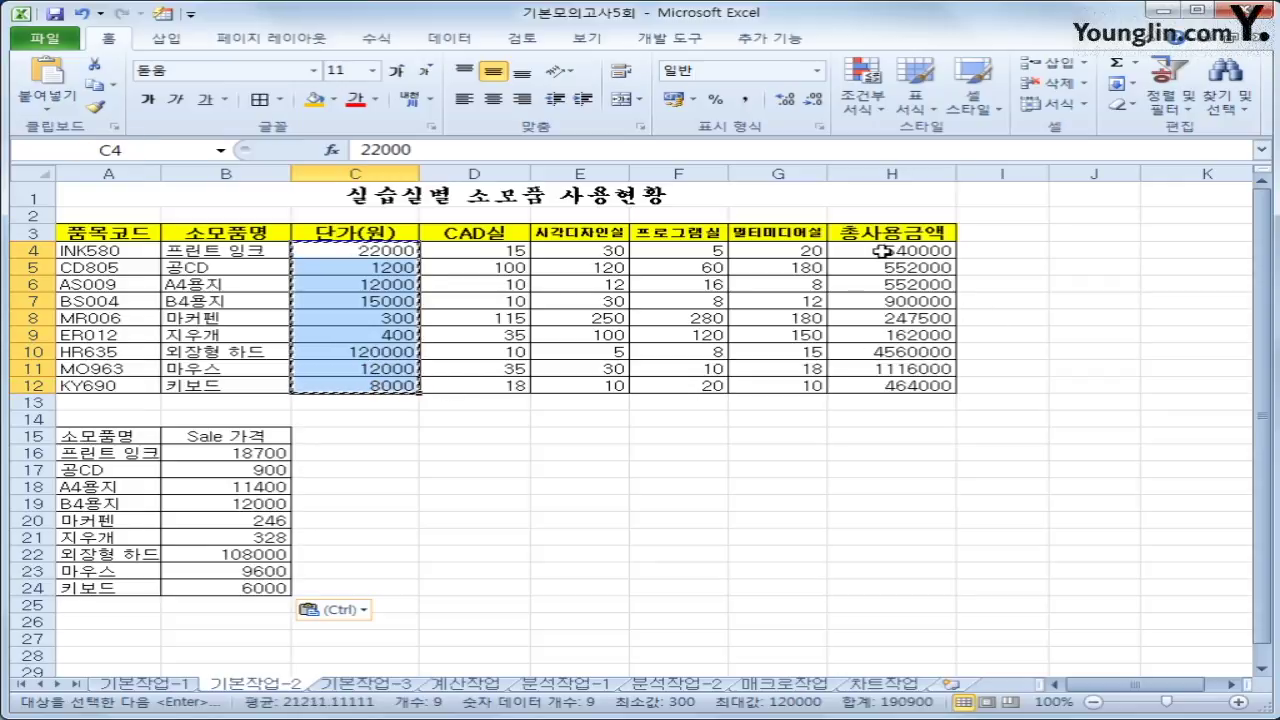
pyautogui.moveTo(886, 248); pyautogui.dragTo(883, 383)
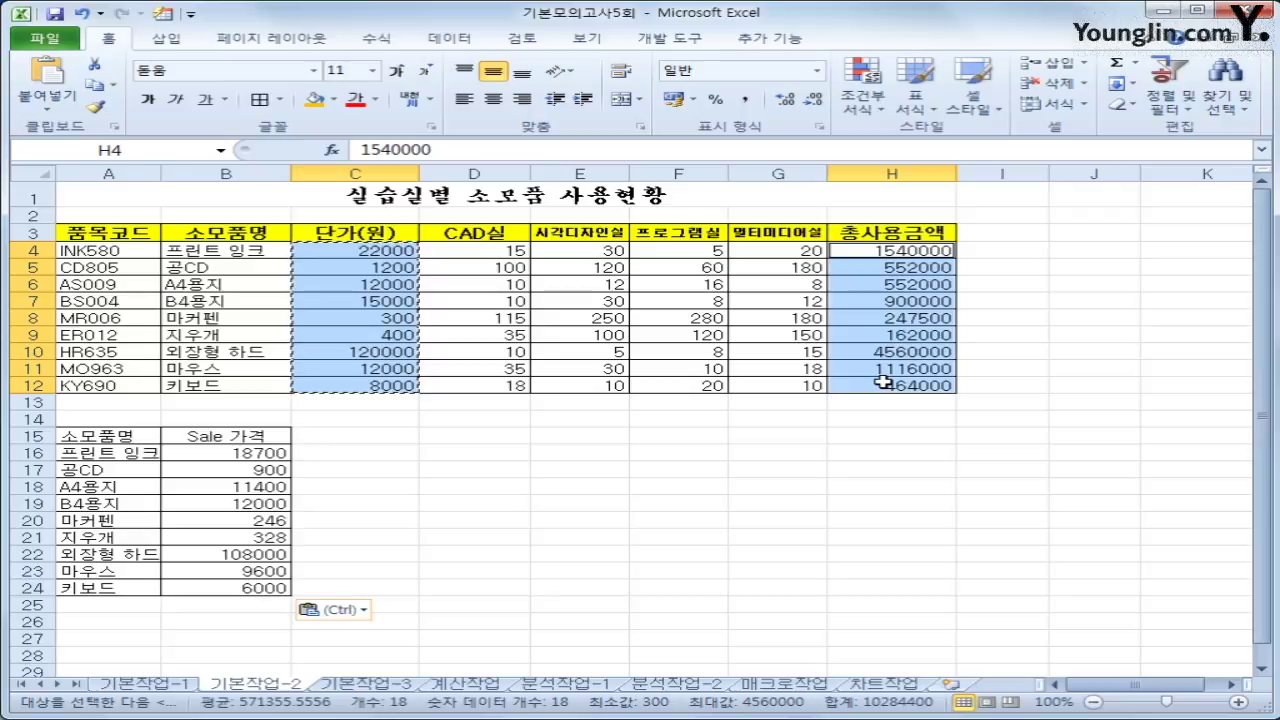
pyautogui.rightClick(874, 330)
pyautogui.click(585, 456)
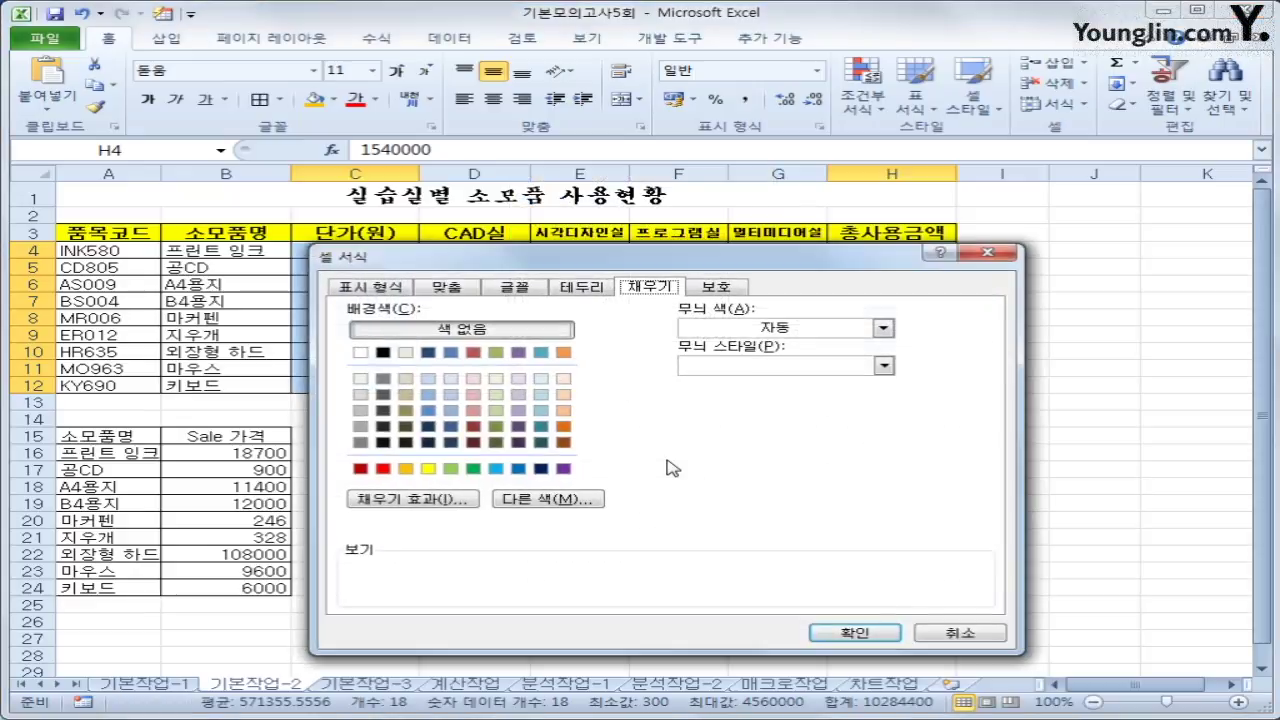
pyautogui.click(357, 287)
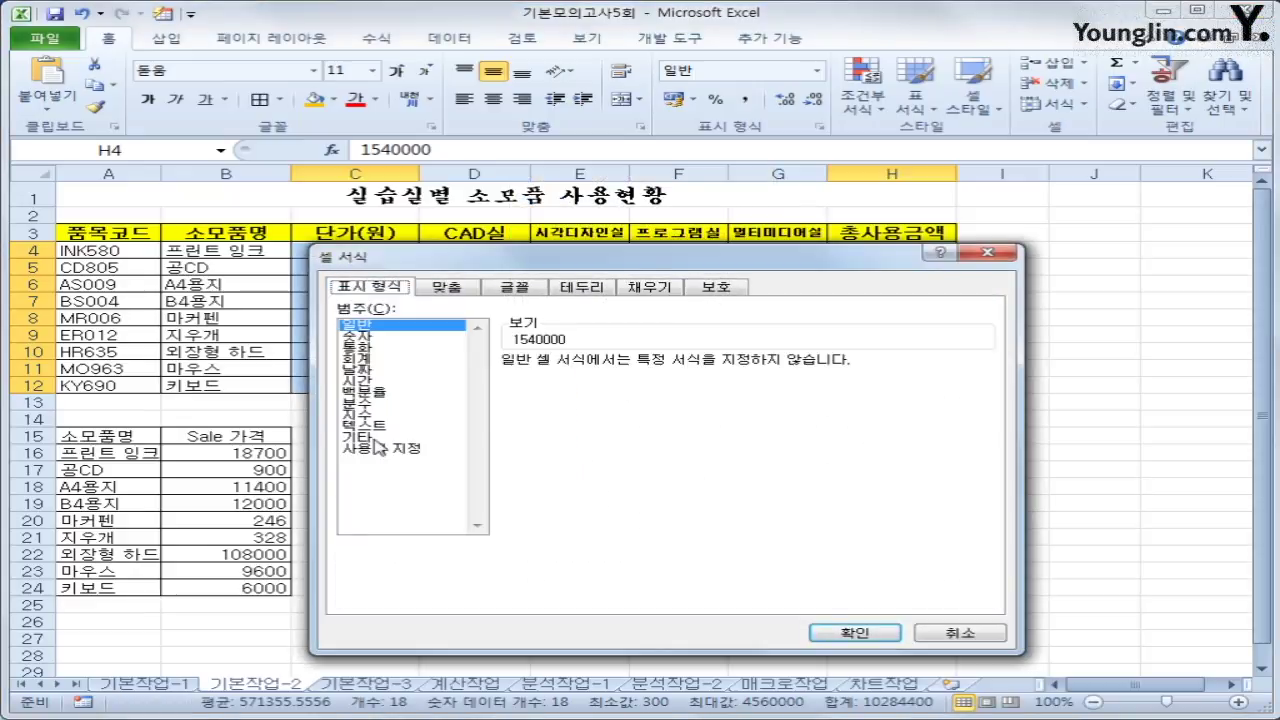
pyautogui.click(376, 450)
pyautogui.moveTo(566, 380); pyautogui.dragTo(425, 357)
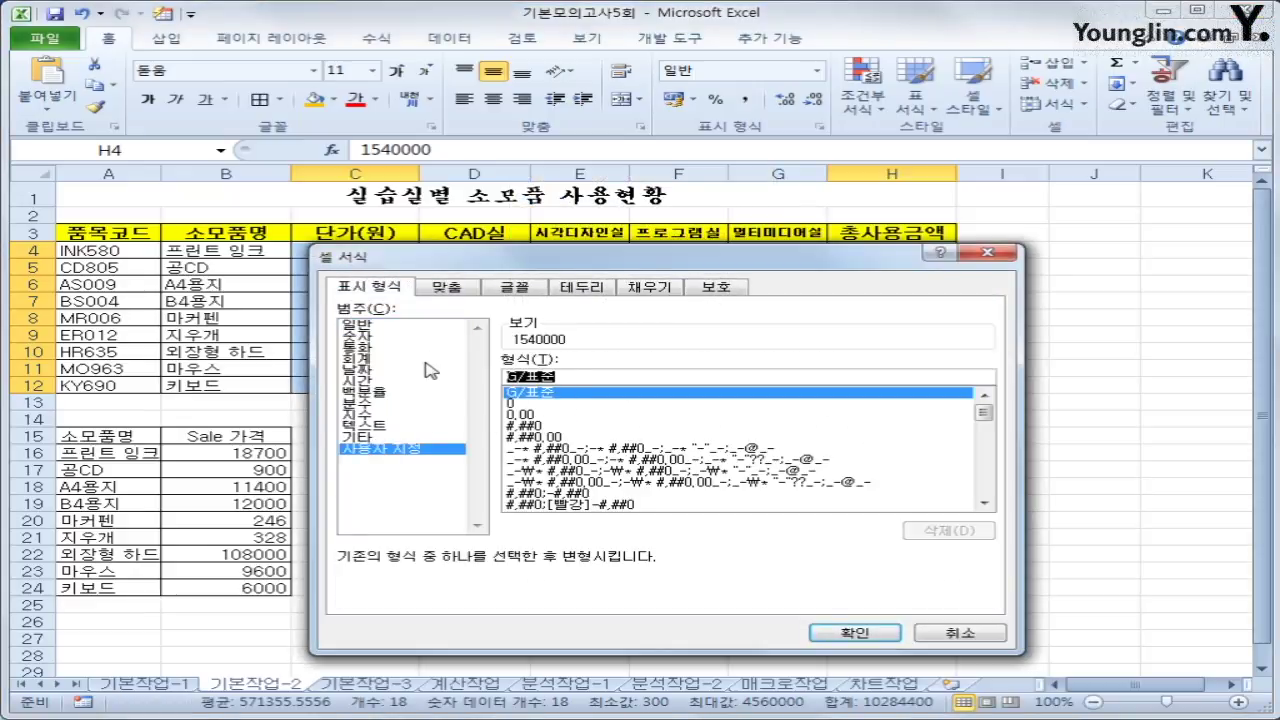
pyautogui.write('#,')
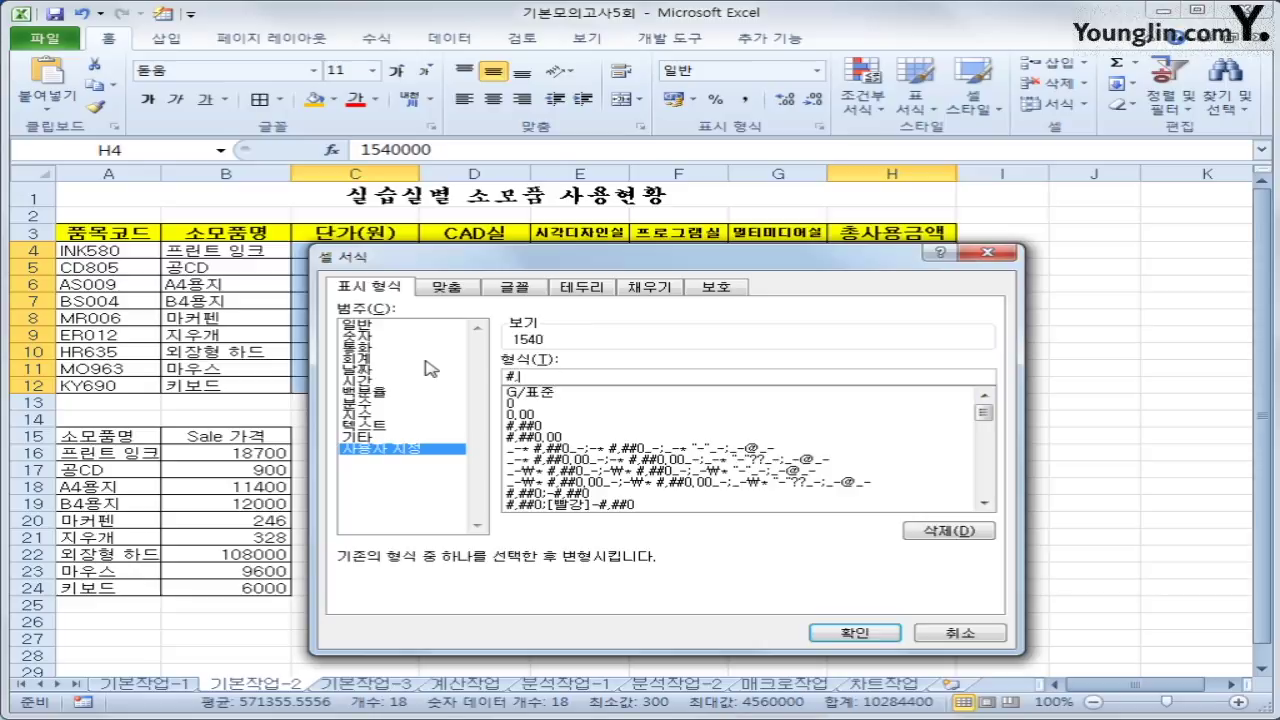
pyautogui.write('##0')
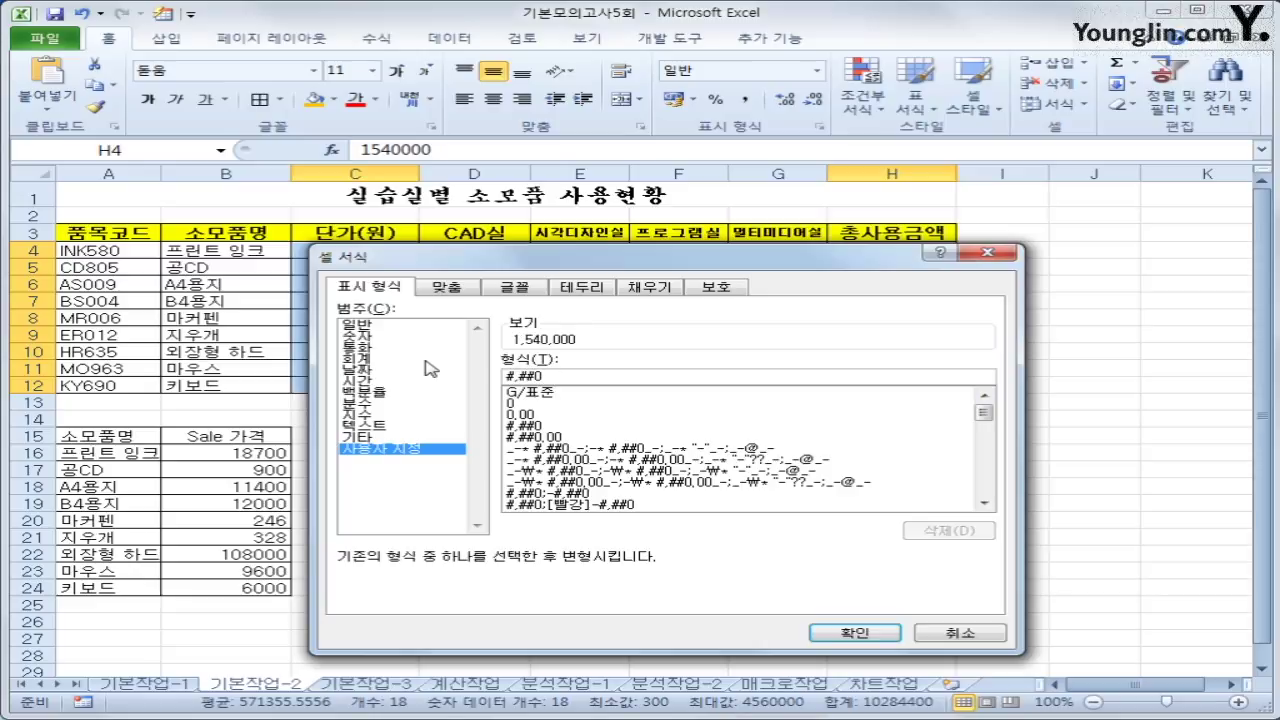
pyautogui.write('원')
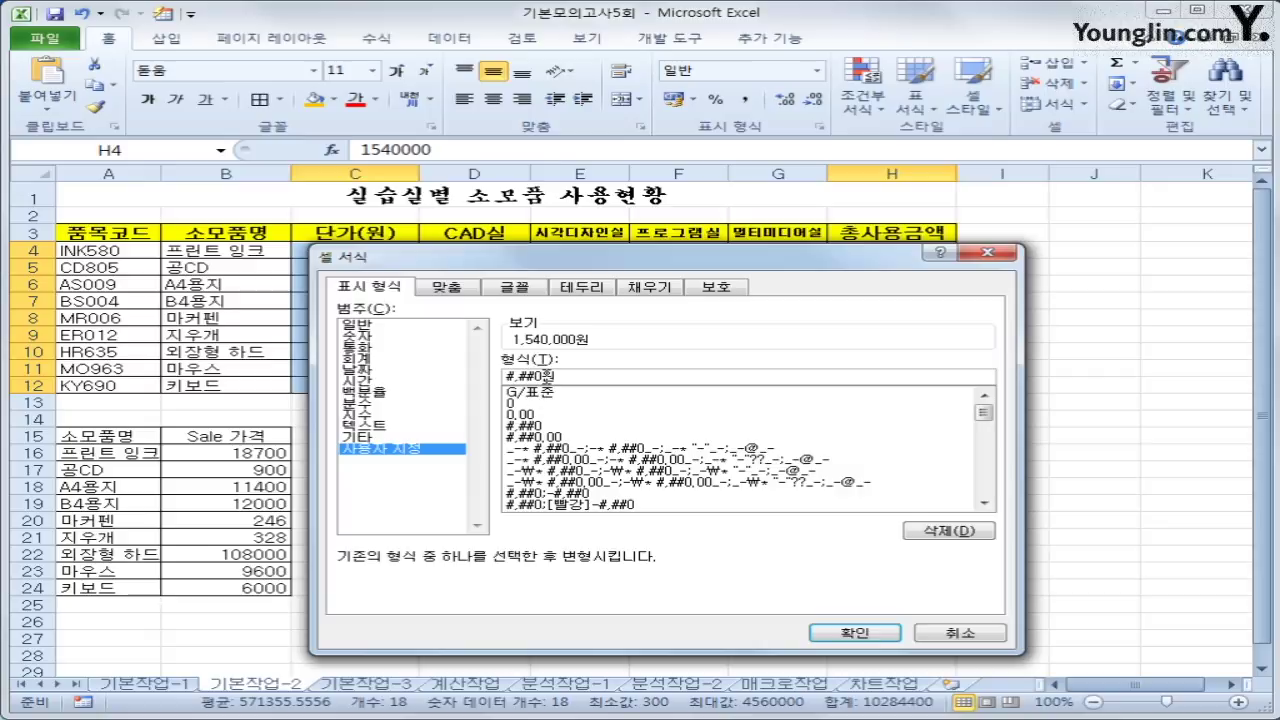
pyautogui.click(852, 633)
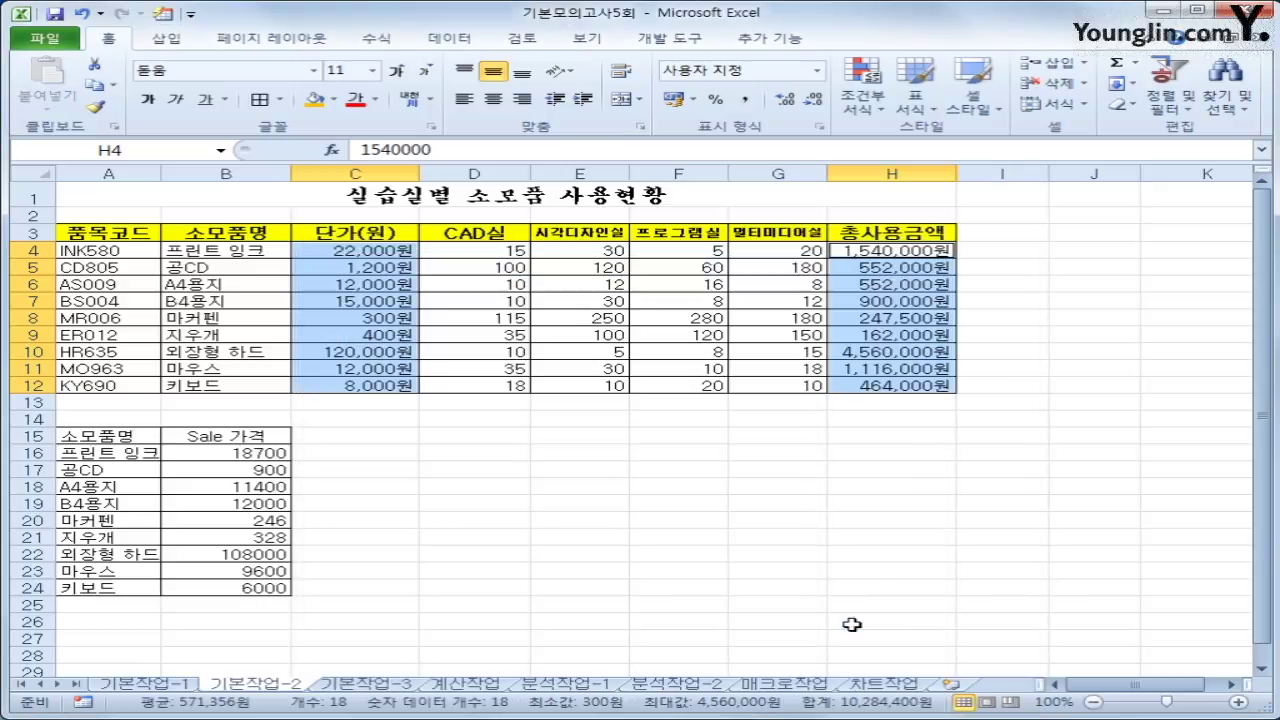
# Step: Insert a comment in cell H10, replacing its default text with "가장 큰 지출항목"
pyautogui.click(870, 352)
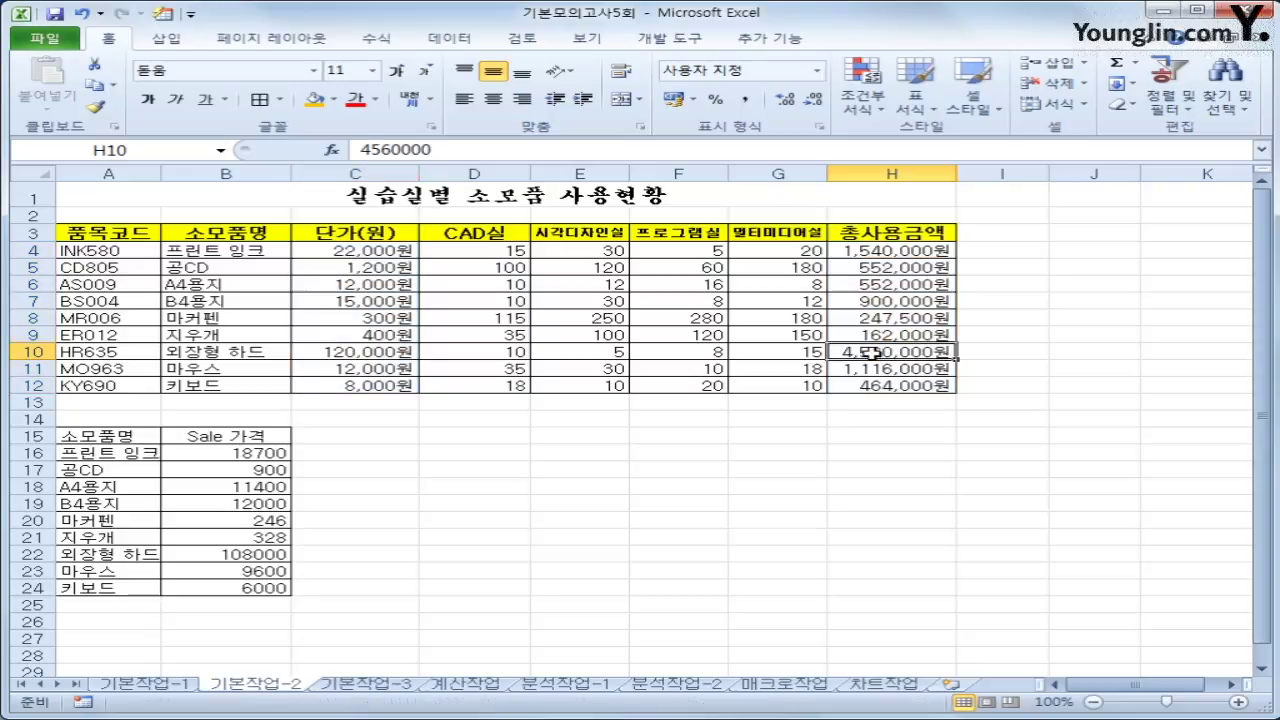
pyautogui.rightClick(870, 352)
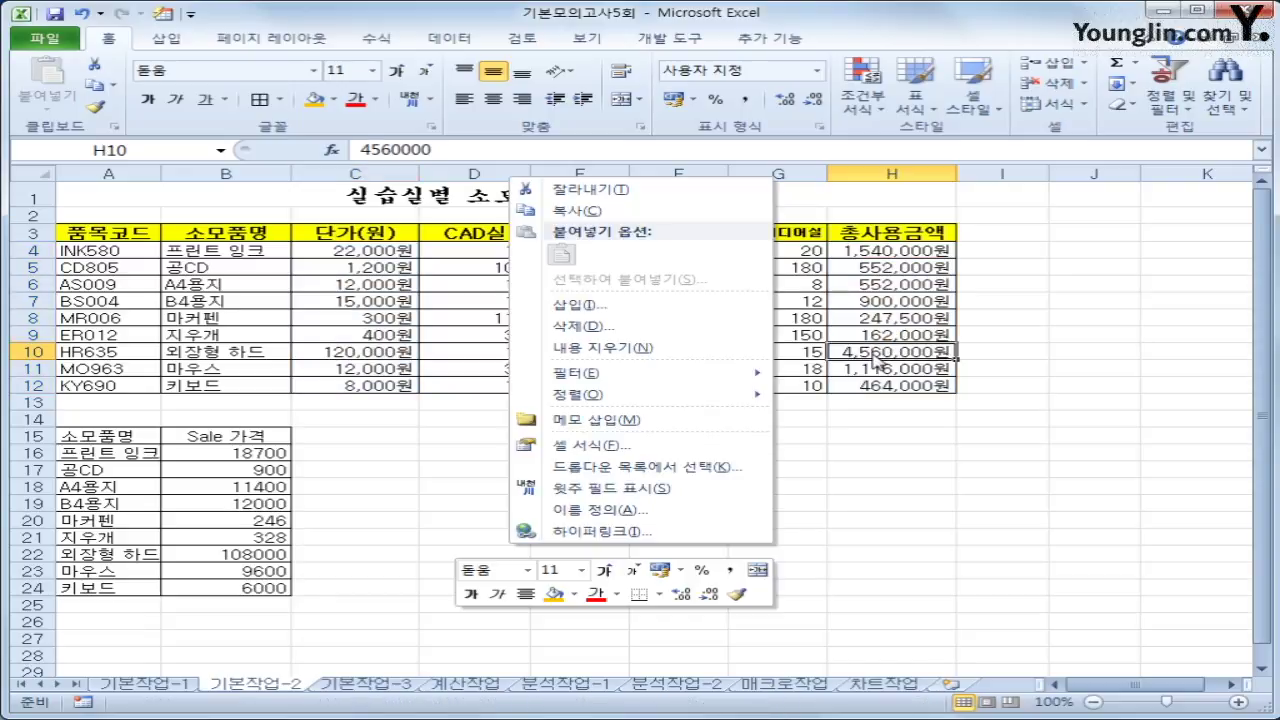
pyautogui.click(632, 417)
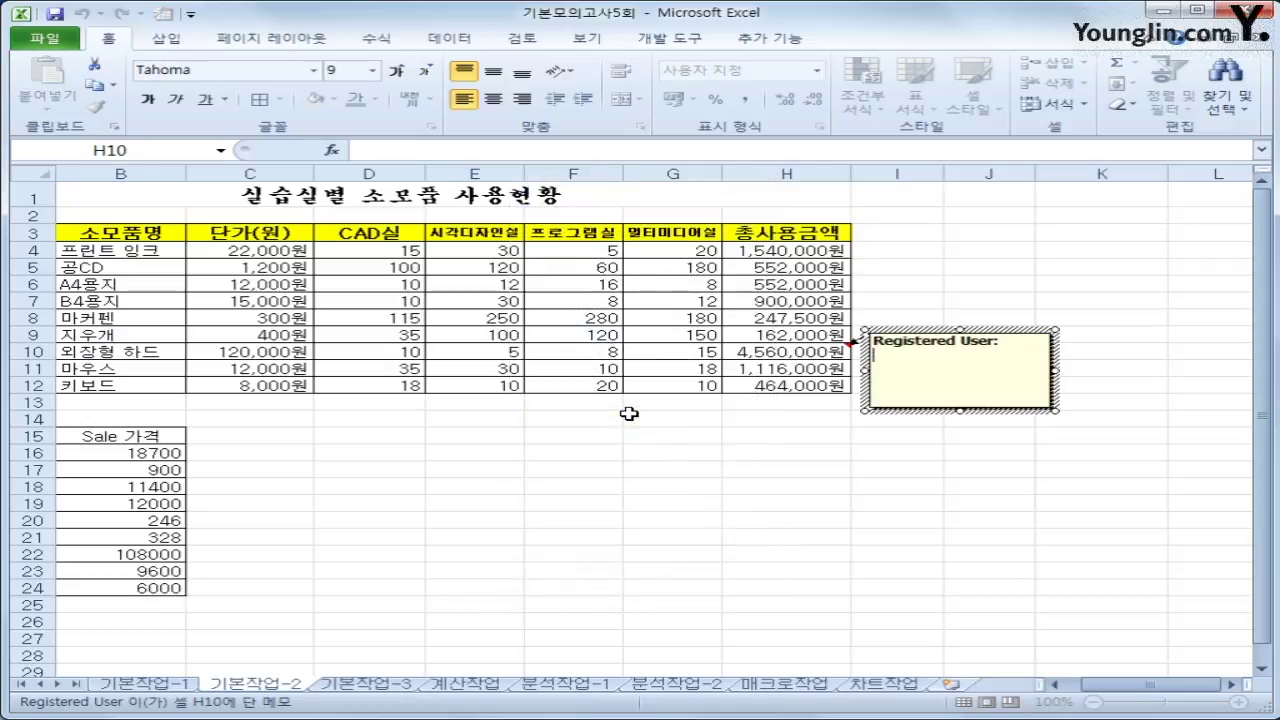
pyautogui.hotkey('ctrl', 'a')
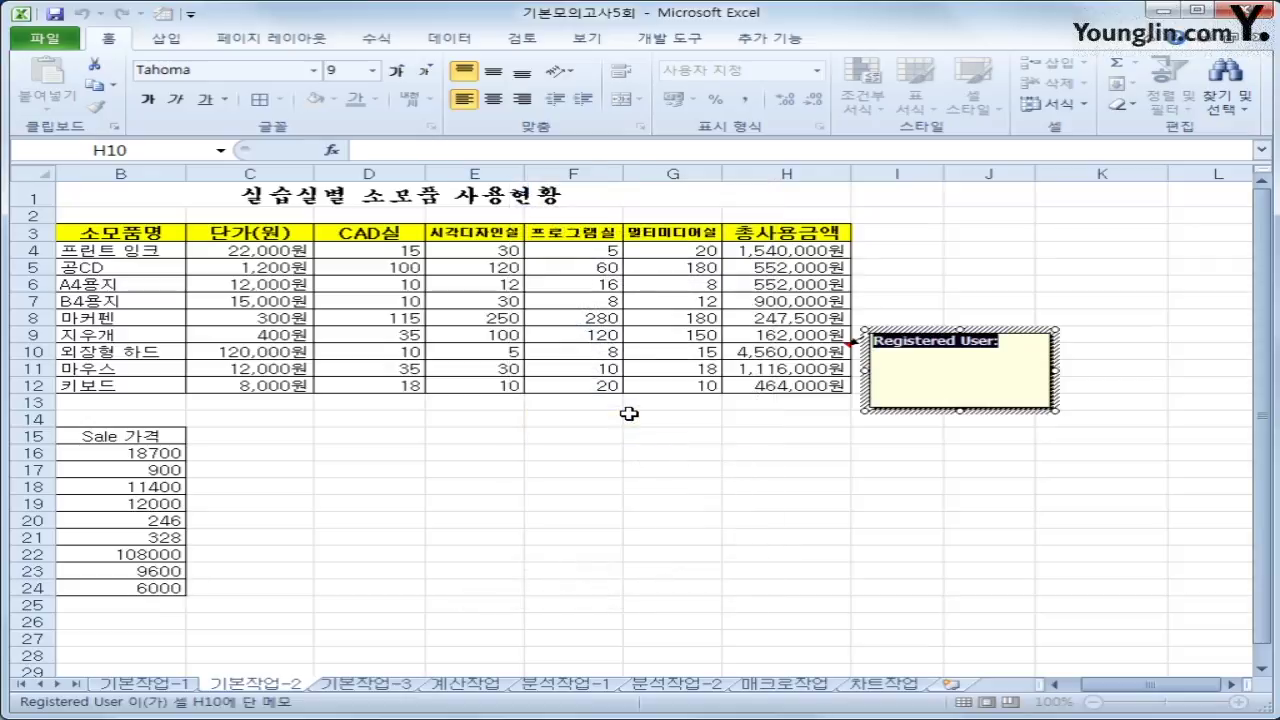
pyautogui.write('가장 큰 ')
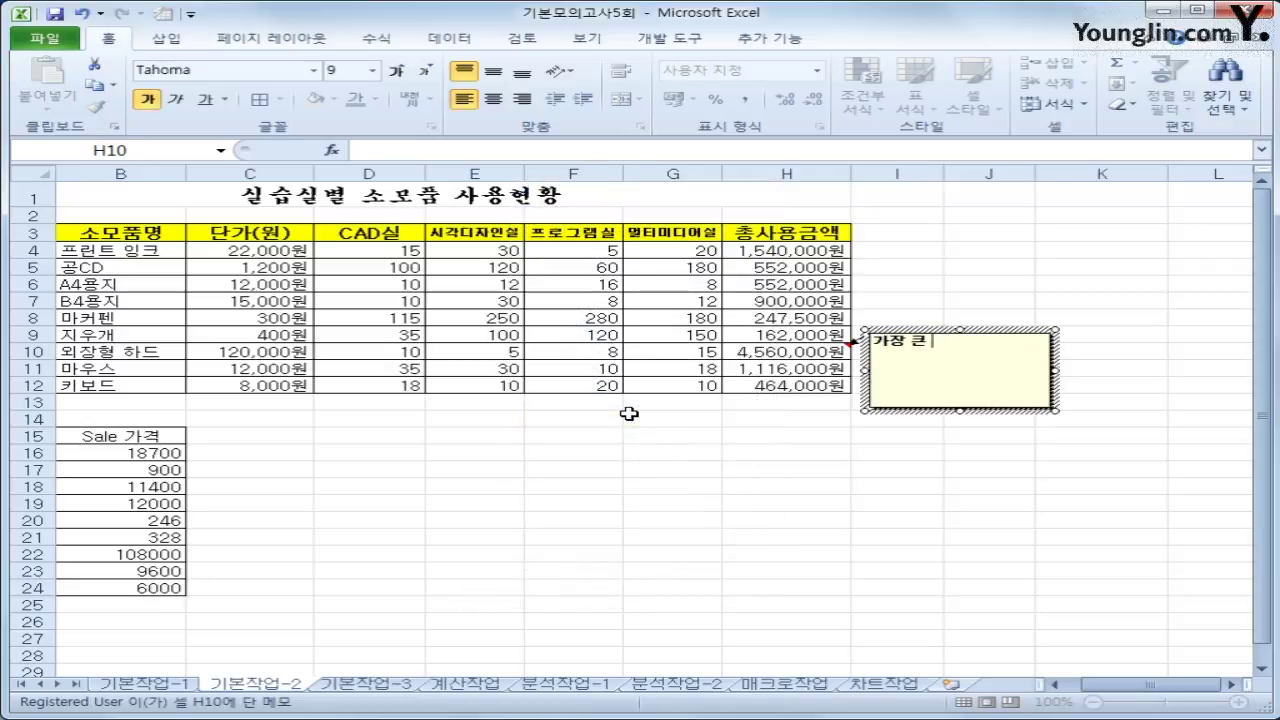
pyautogui.write('지출항목')
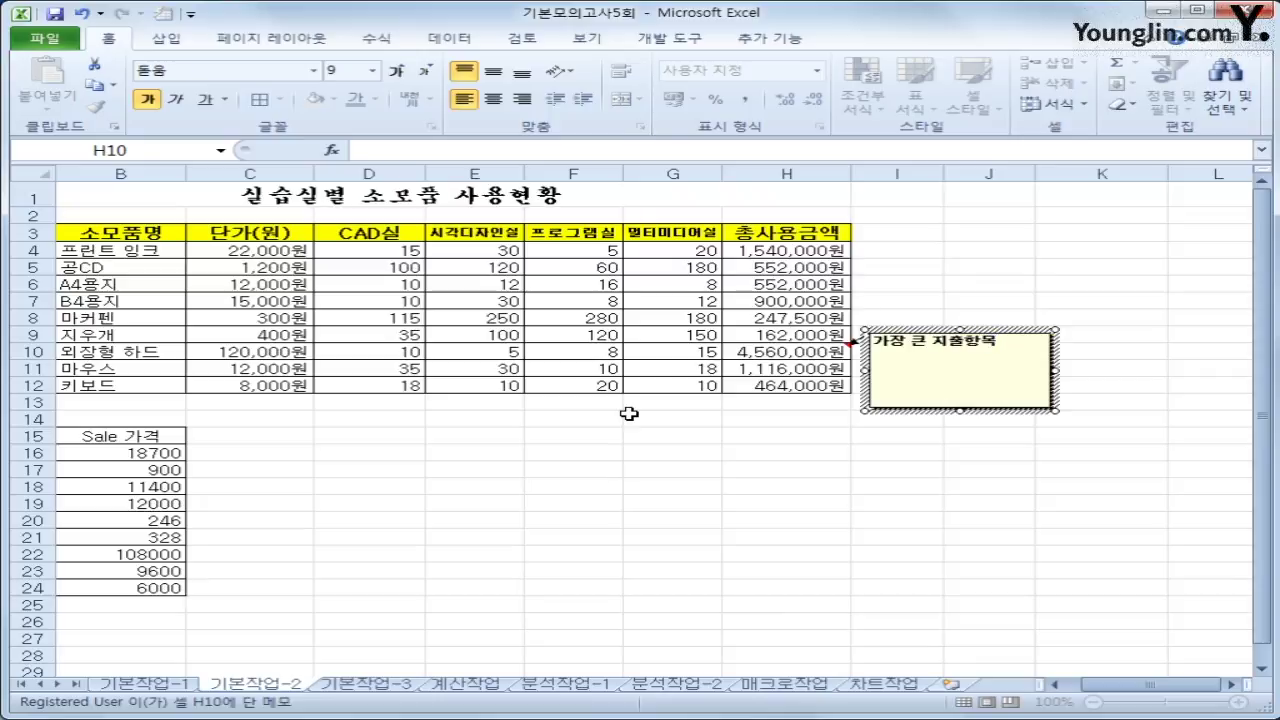
pyautogui.click(775, 365)
# Step: Set the comment on cell H10 to stay permanently displayed (메모 표시)
pyautogui.click(790, 351)
pyautogui.rightClick(790, 351)
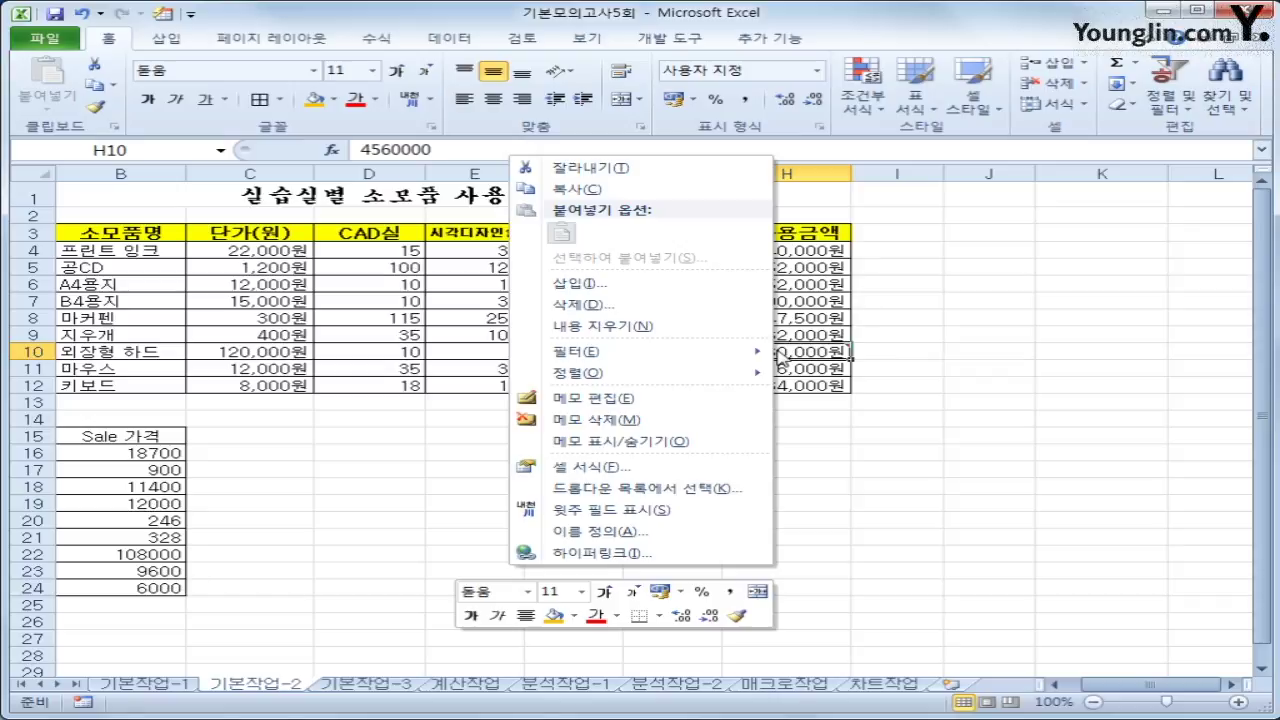
pyautogui.click(677, 445)
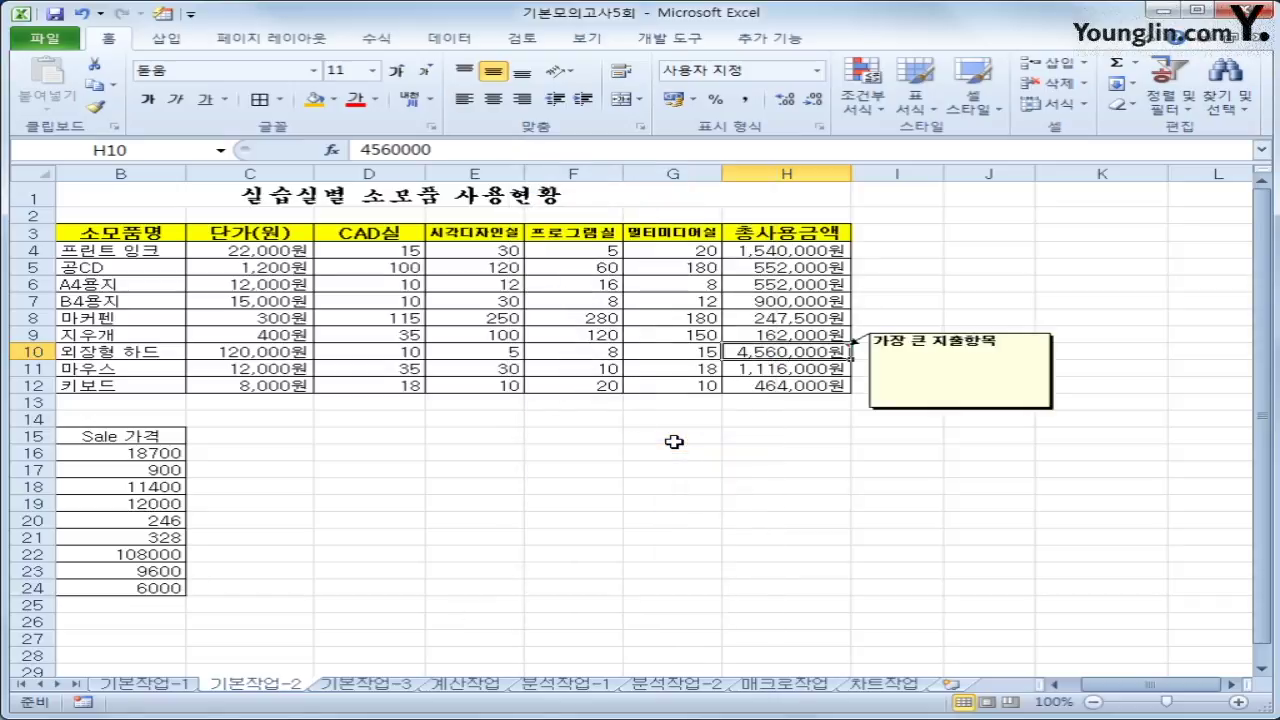
# Step: Turn on automatic size (자동 크기) in the alignment settings of the H10 comment and apply the comment formatting
pyautogui.click(957, 329)
pyautogui.rightClick(957, 330)
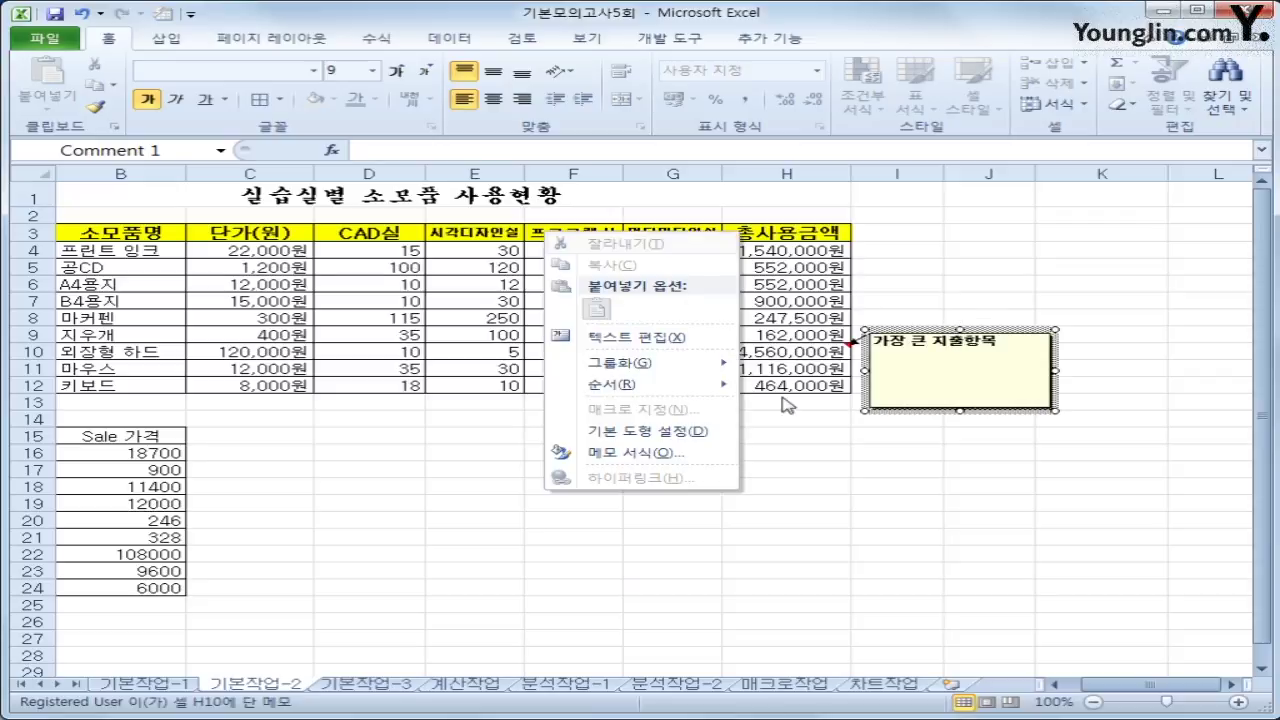
pyautogui.click(640, 452)
pyautogui.moveTo(812, 335); pyautogui.dragTo(430, 195)
pyautogui.click(472, 242)
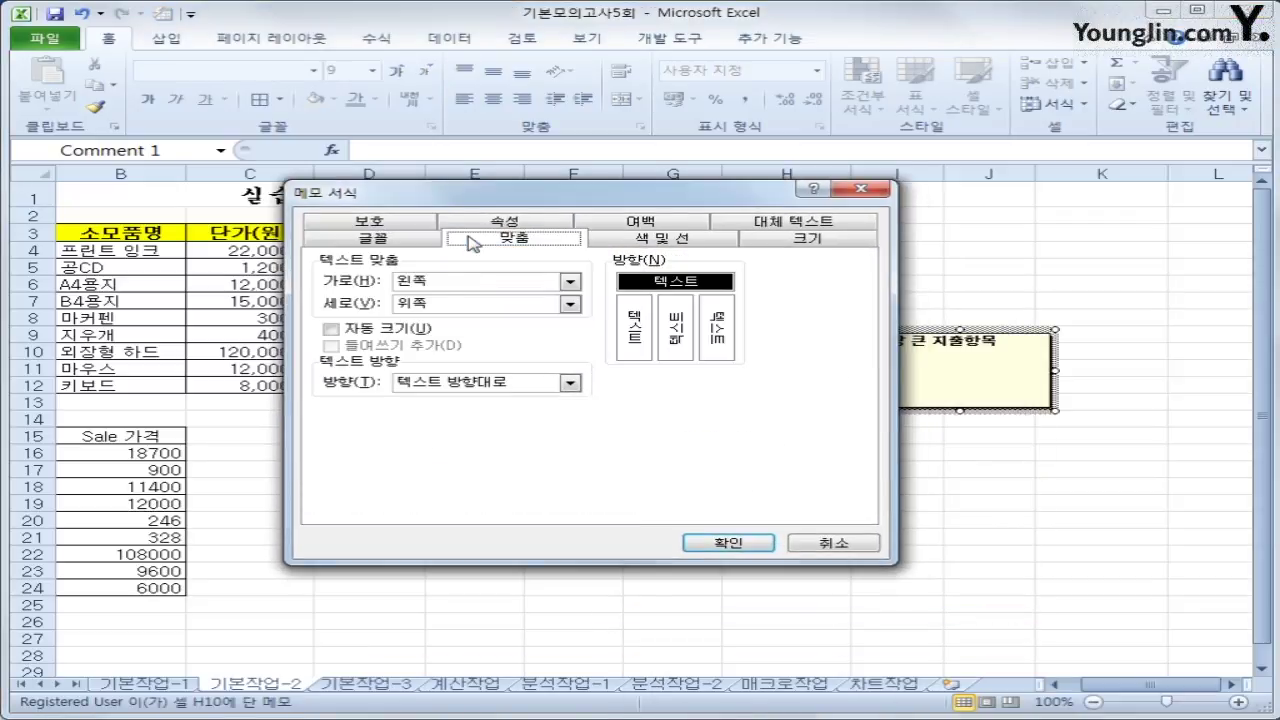
pyautogui.click(404, 333)
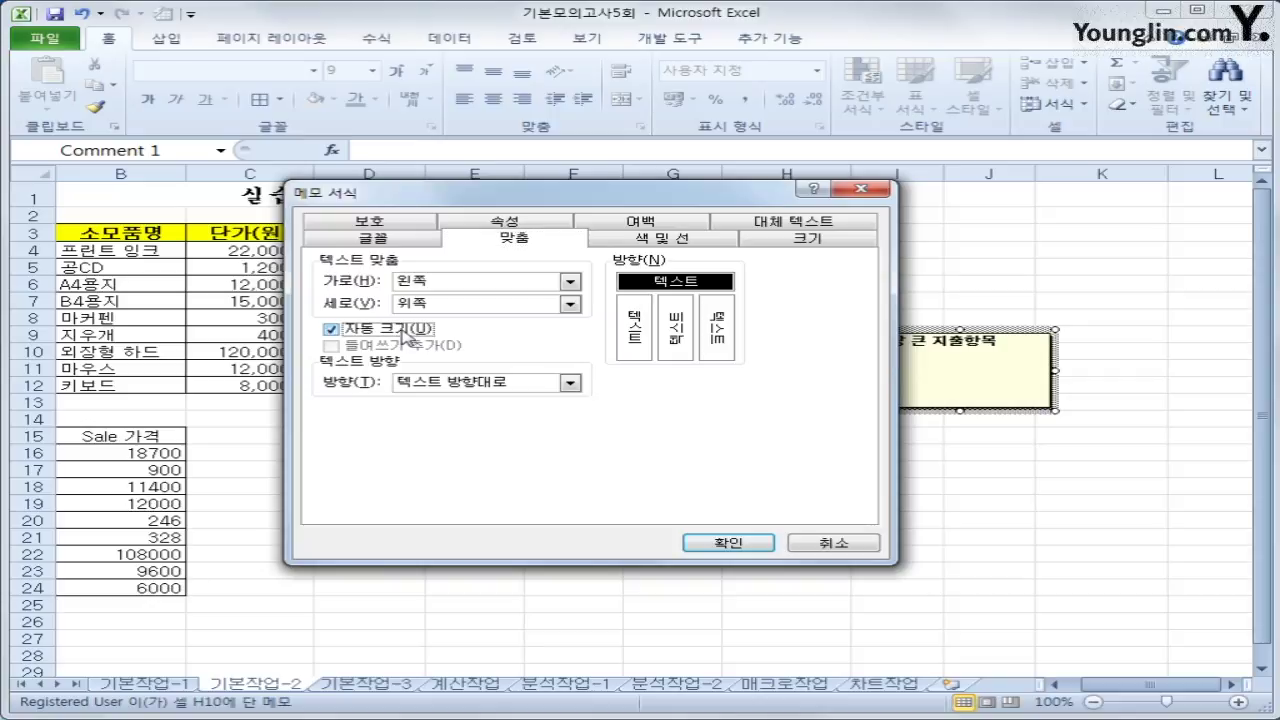
pyautogui.click(730, 542)
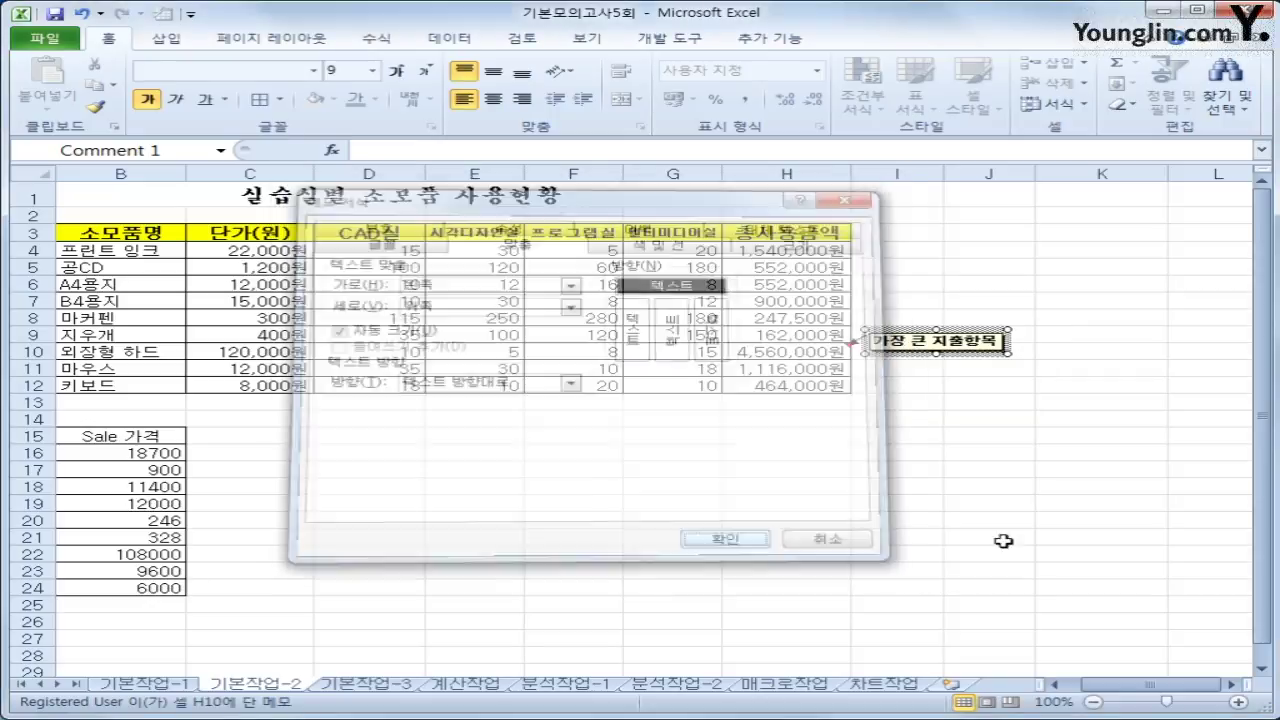
pyautogui.click(1094, 537)
pyautogui.click(815, 352)
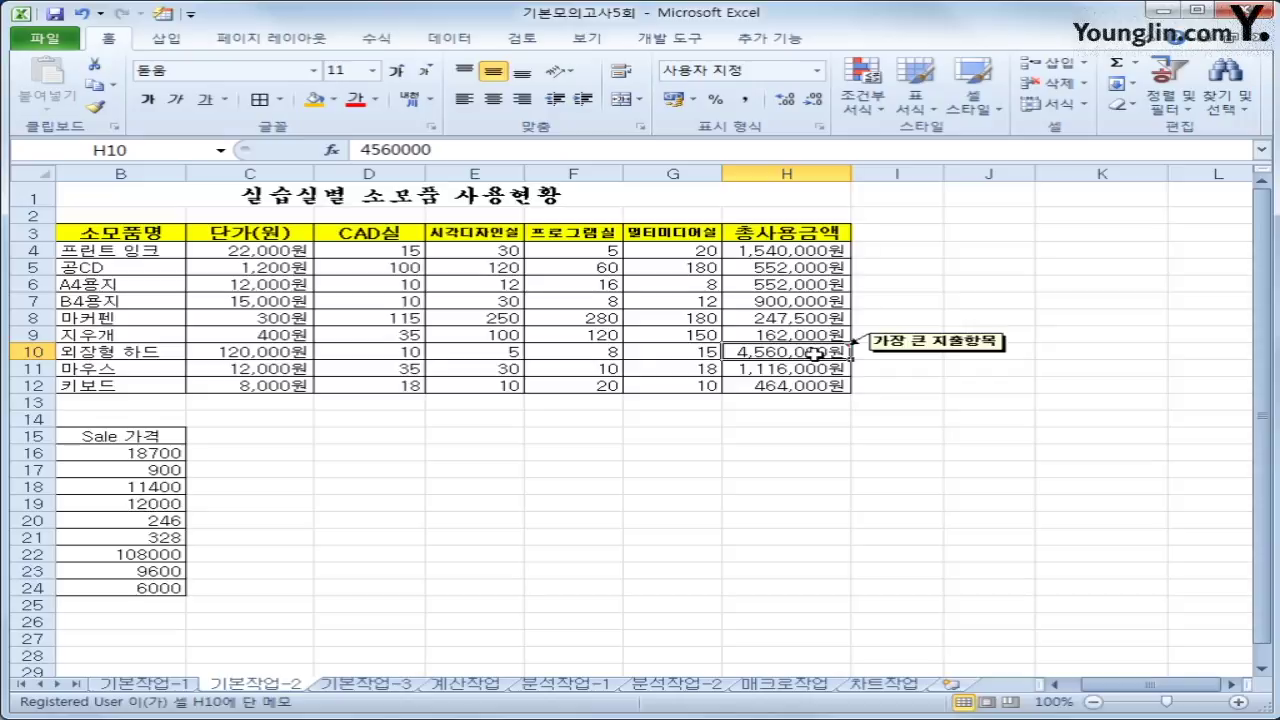
# Step: On the 기본작업-3 sheet, create a new formula-based conditional formatting rule for the stock data A3:E12
pyautogui.click(368, 684)
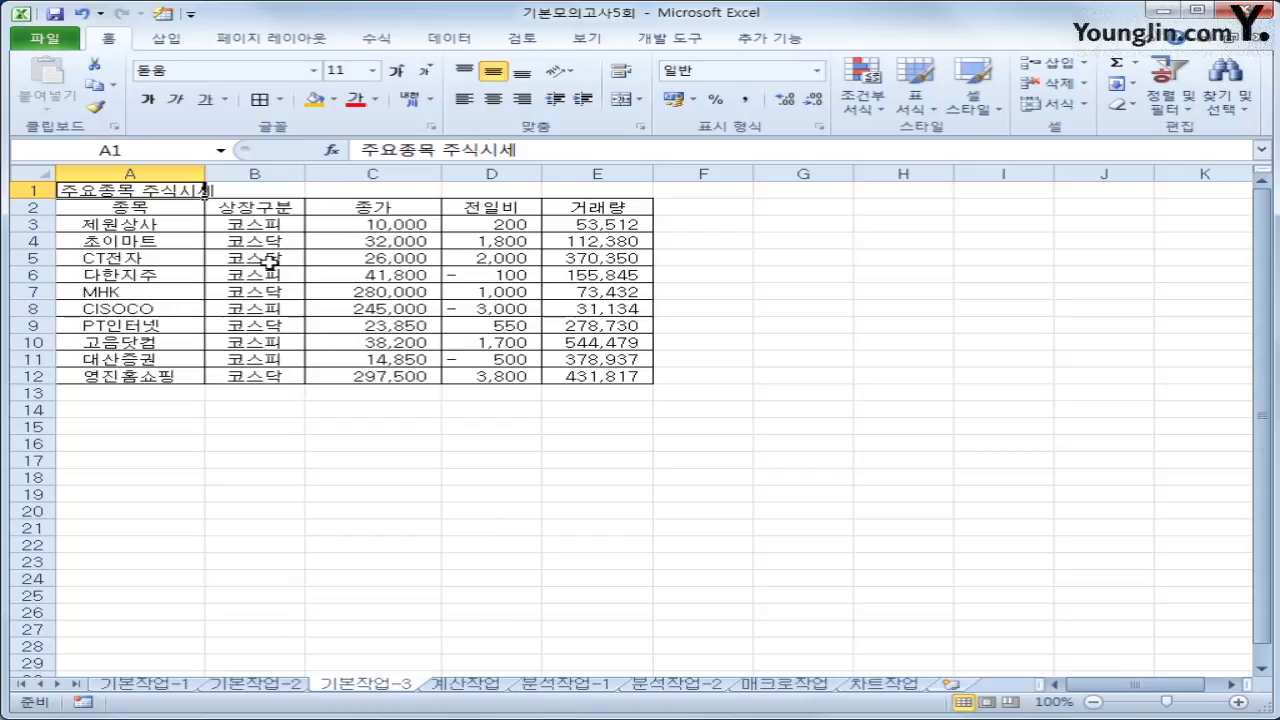
pyautogui.moveTo(177, 226); pyautogui.dragTo(590, 375)
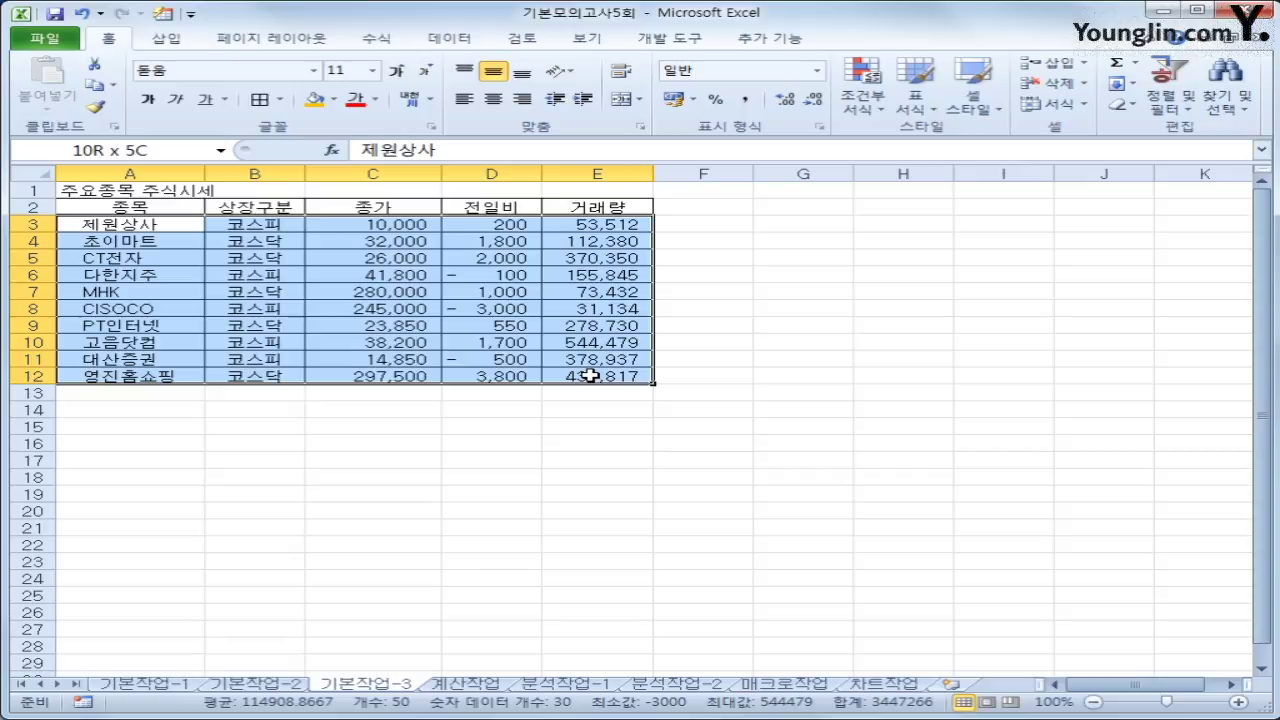
pyautogui.moveTo(590, 375); pyautogui.dragTo(590, 375)
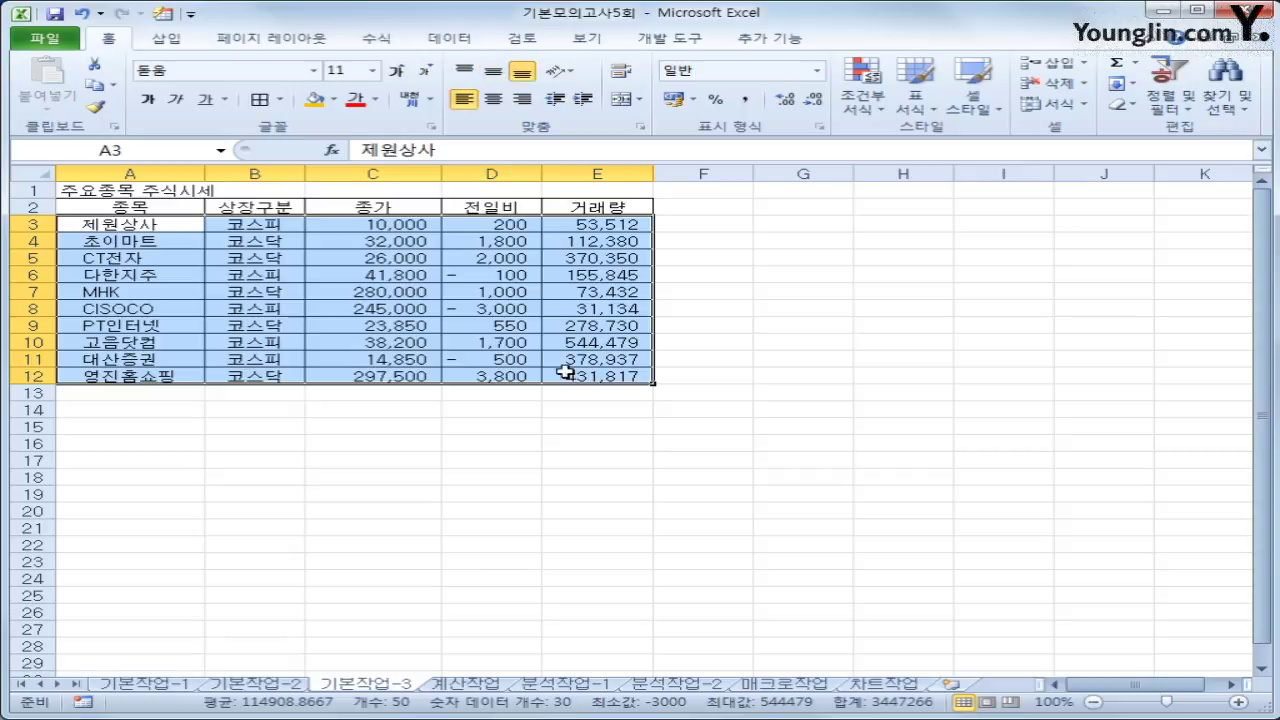
pyautogui.click(860, 108)
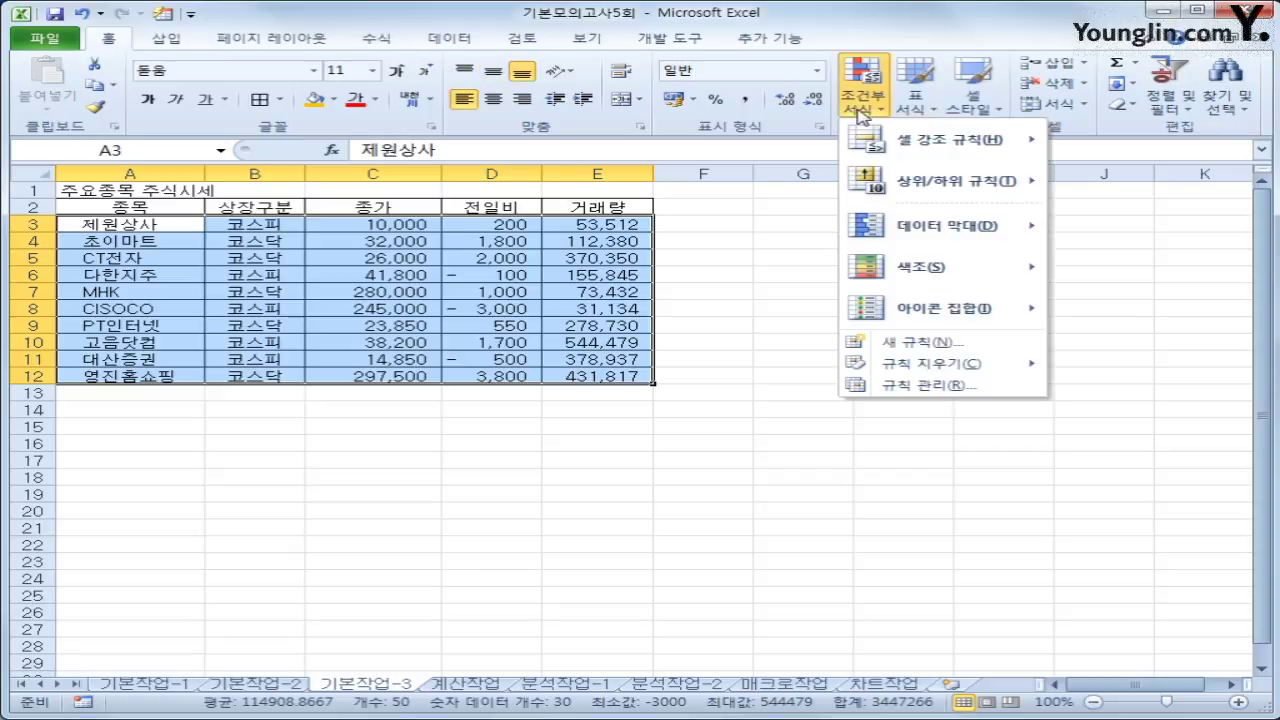
pyautogui.click(945, 343)
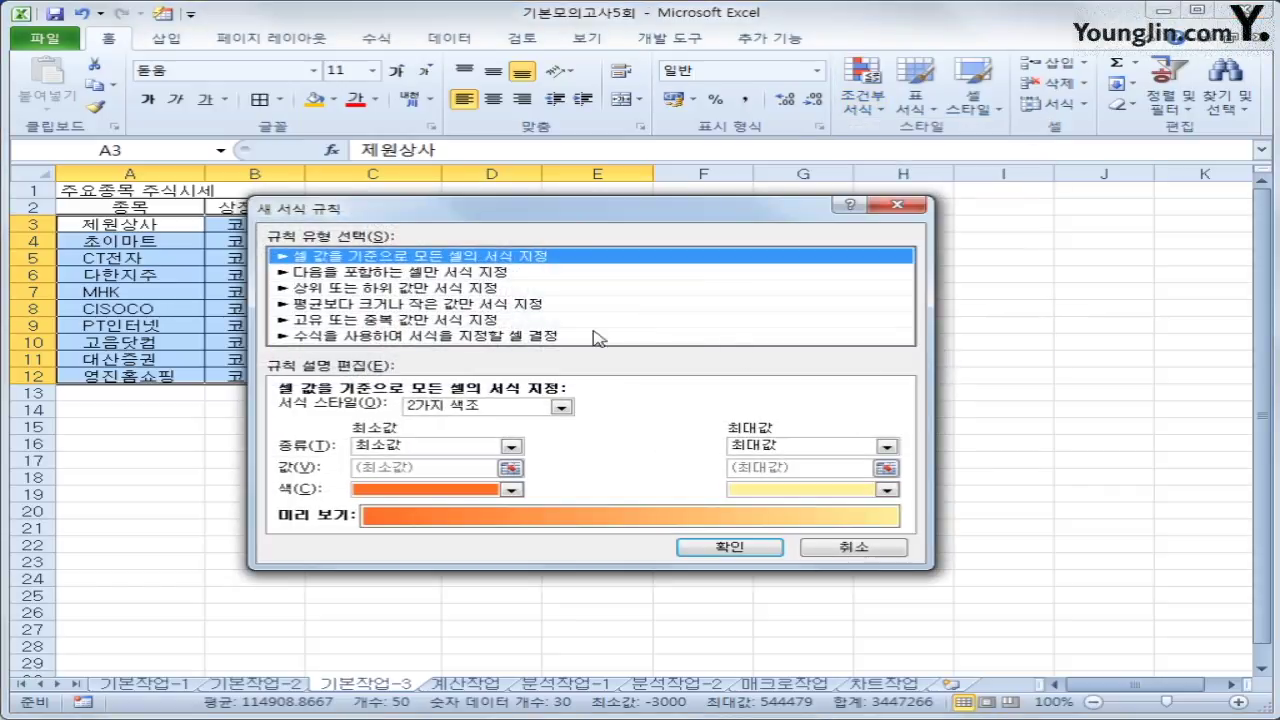
pyautogui.moveTo(550, 217); pyautogui.dragTo(790, 175)
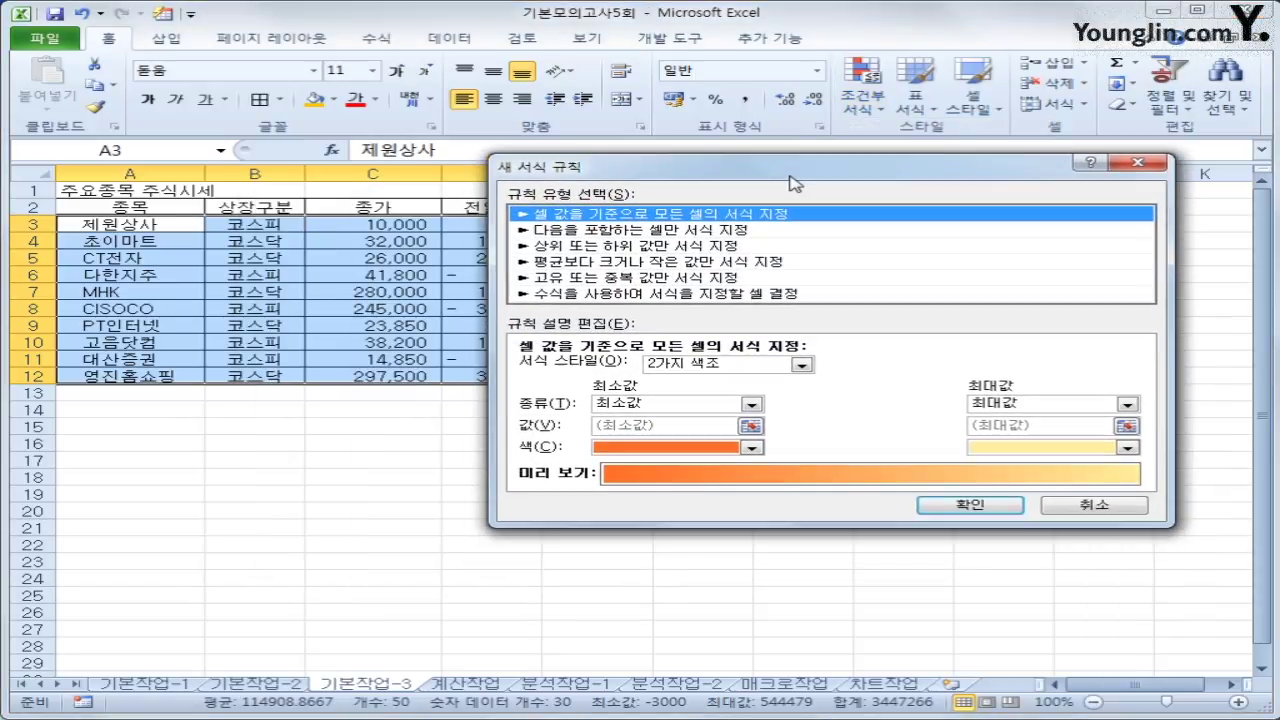
pyautogui.click(713, 295)
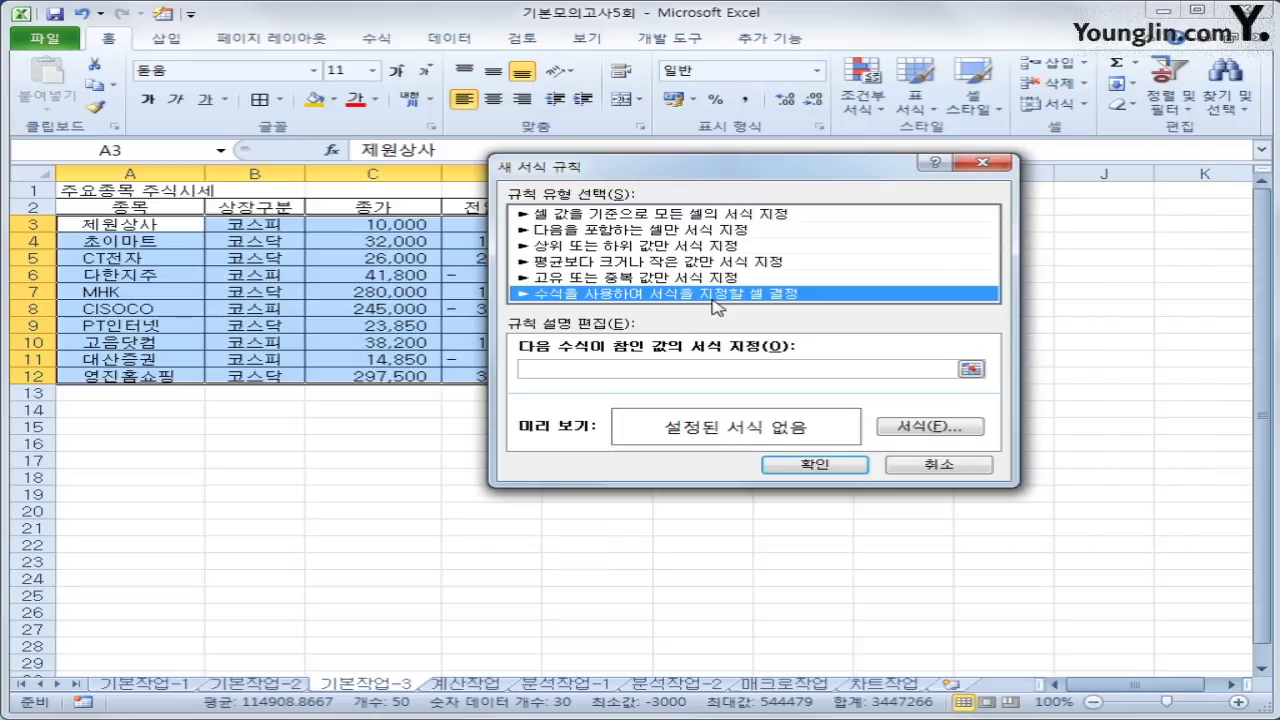
# Step: Enter =$D3<0 as the rule's formula, with only the column of D3 kept absolute
pyautogui.click(663, 370)
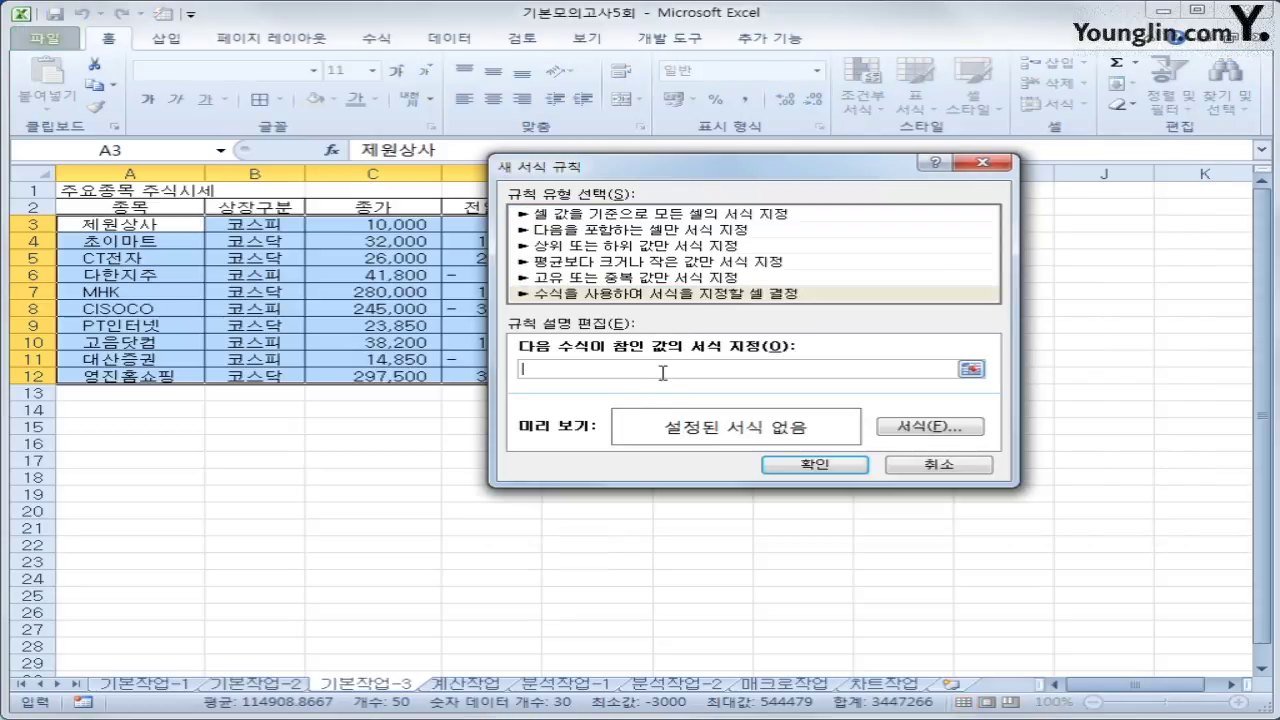
pyautogui.write('ㅋ')
pyautogui.moveTo(649, 168); pyautogui.dragTo(781, 180)
pyautogui.click(519, 226)
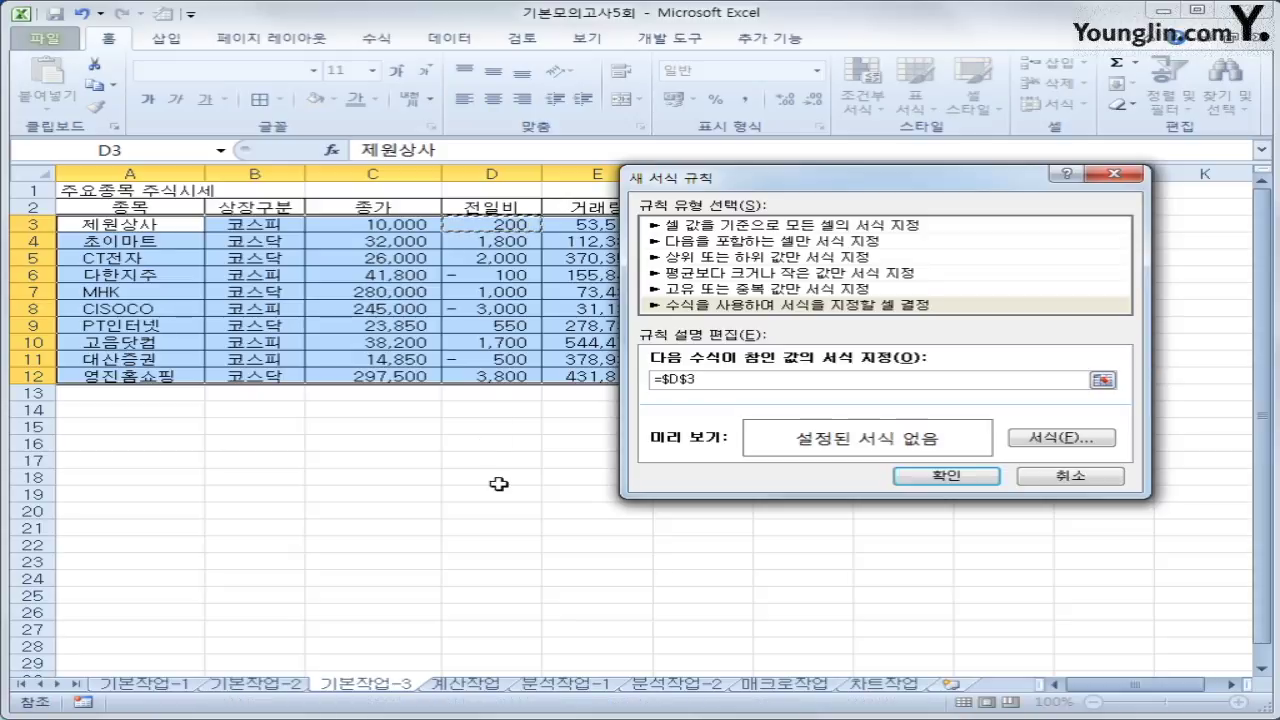
pyautogui.press('F4')
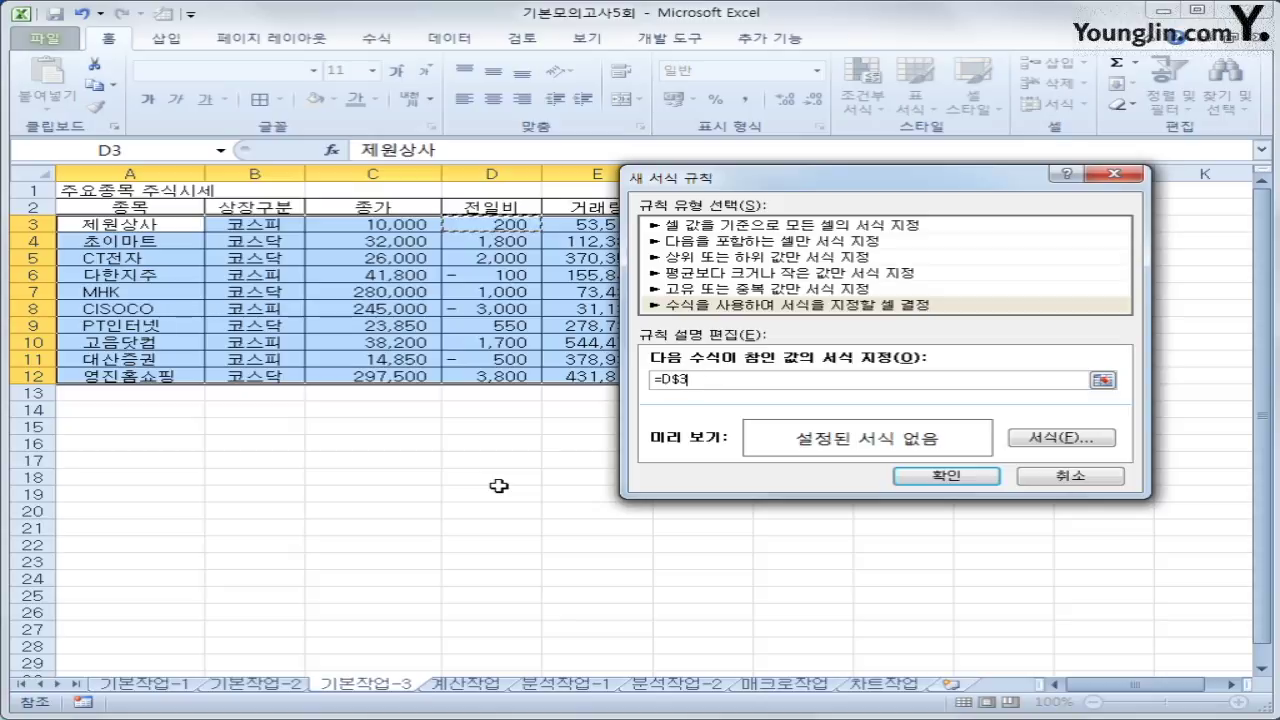
pyautogui.press('F4')
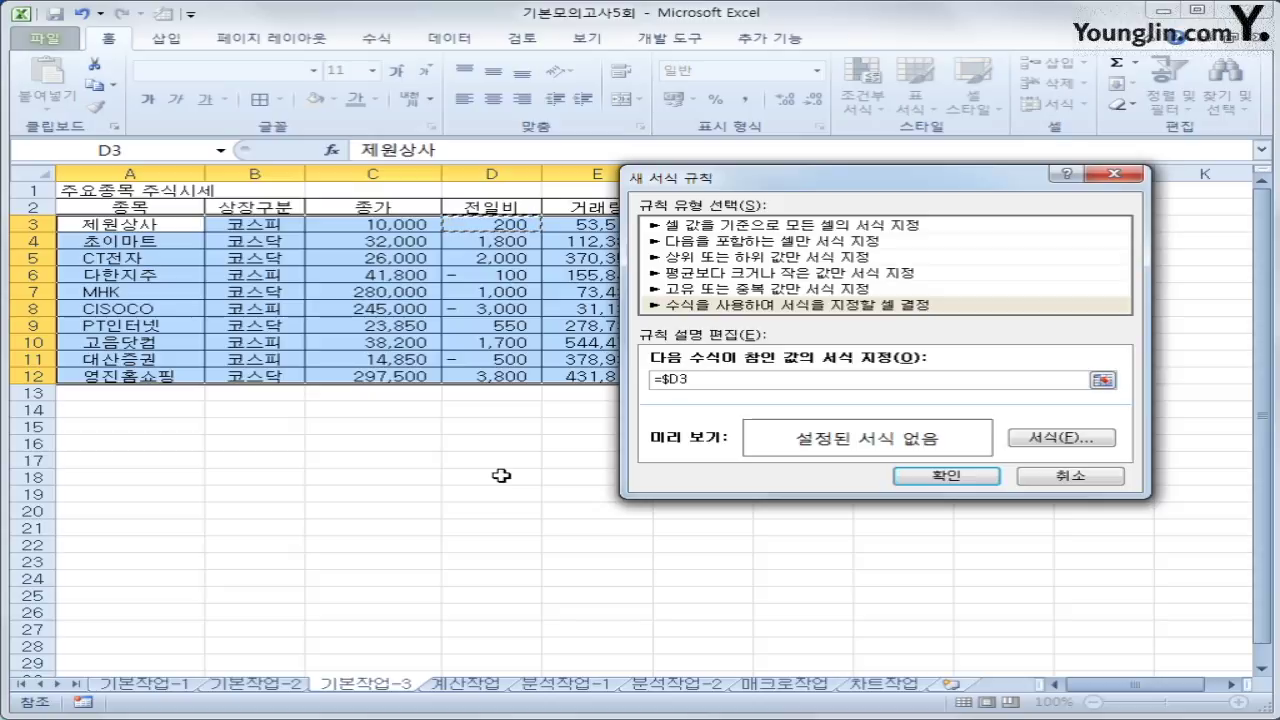
pyautogui.write('<0')
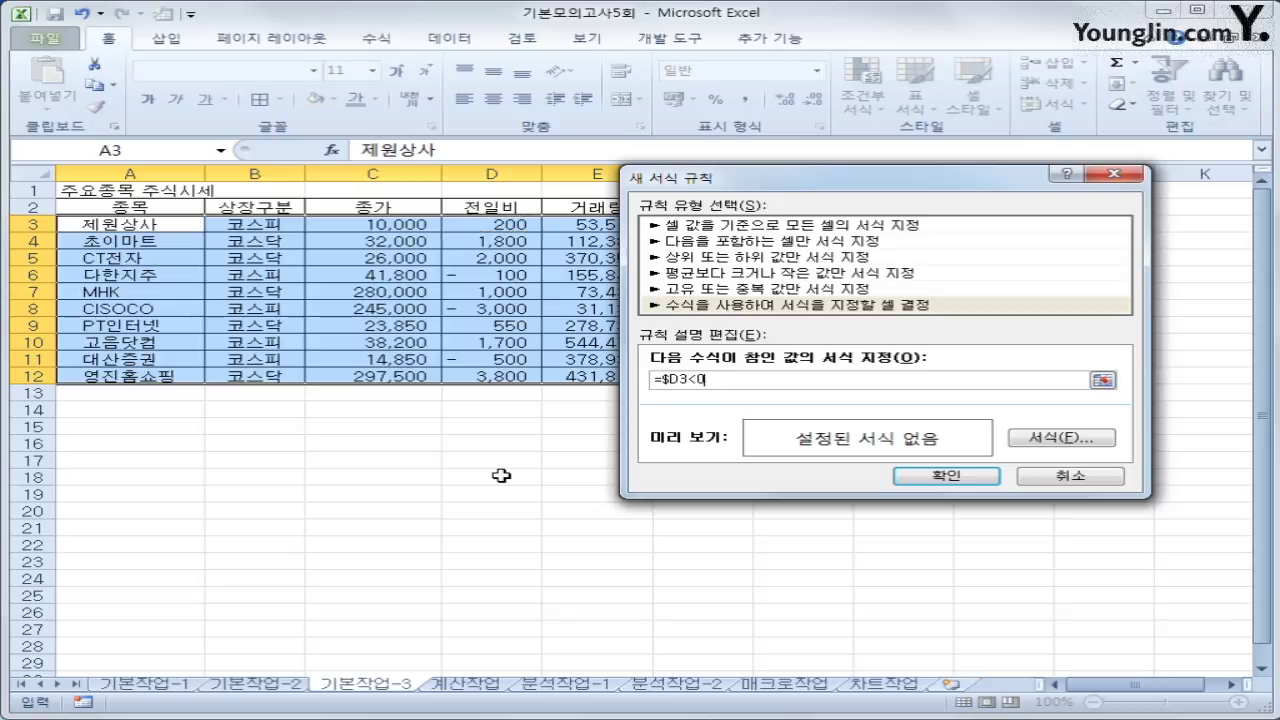
# Step: Set the rule's font colour to standard red and apply the rule to the stock data
pyautogui.click(1068, 446)
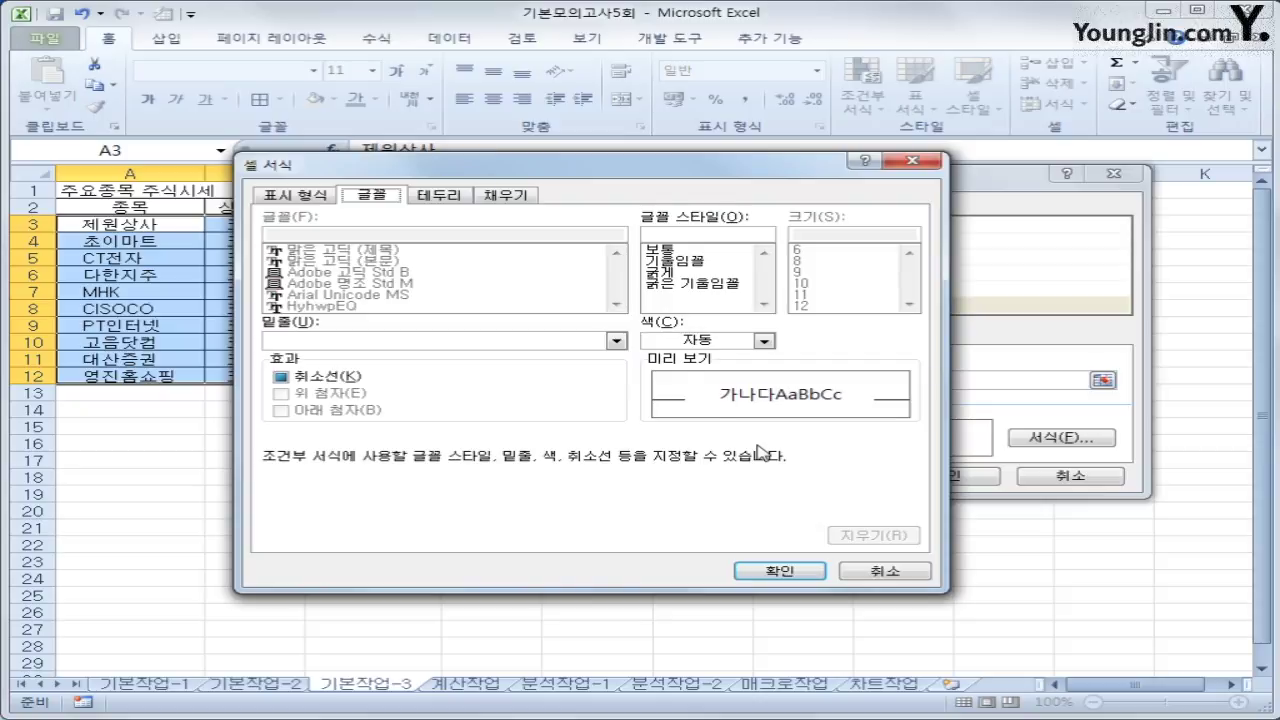
pyautogui.click(728, 343)
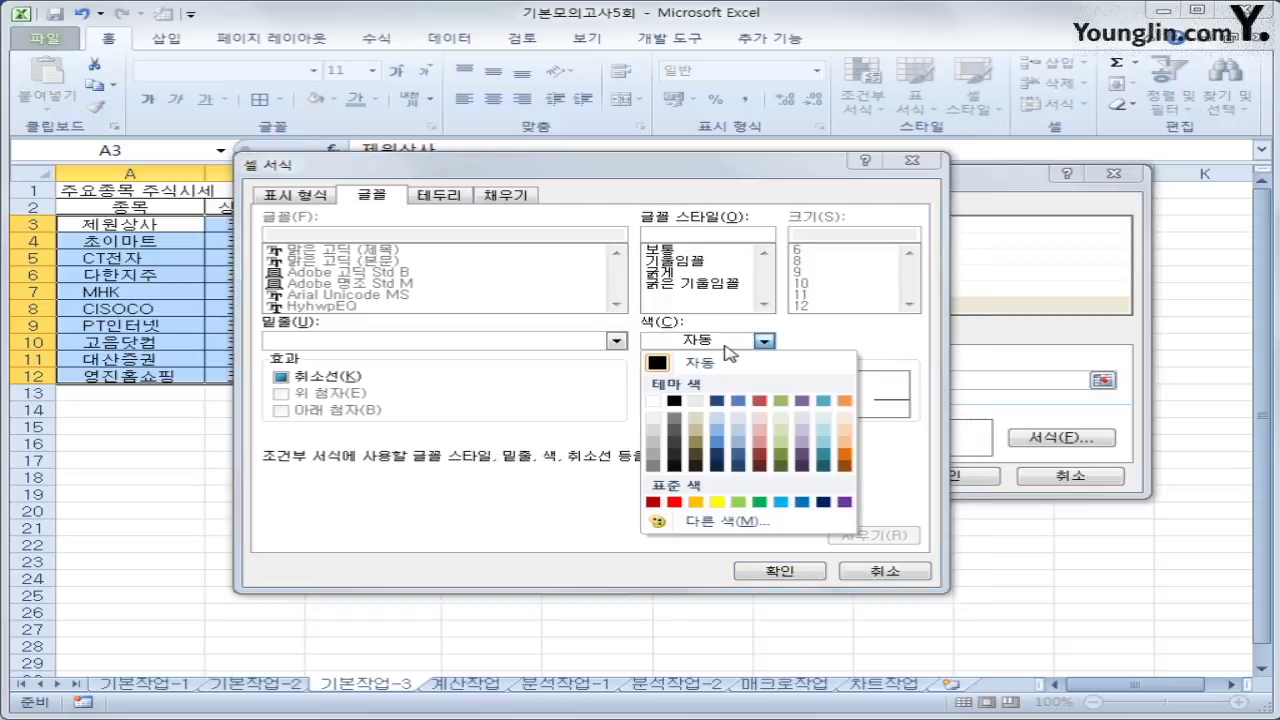
pyautogui.click(676, 502)
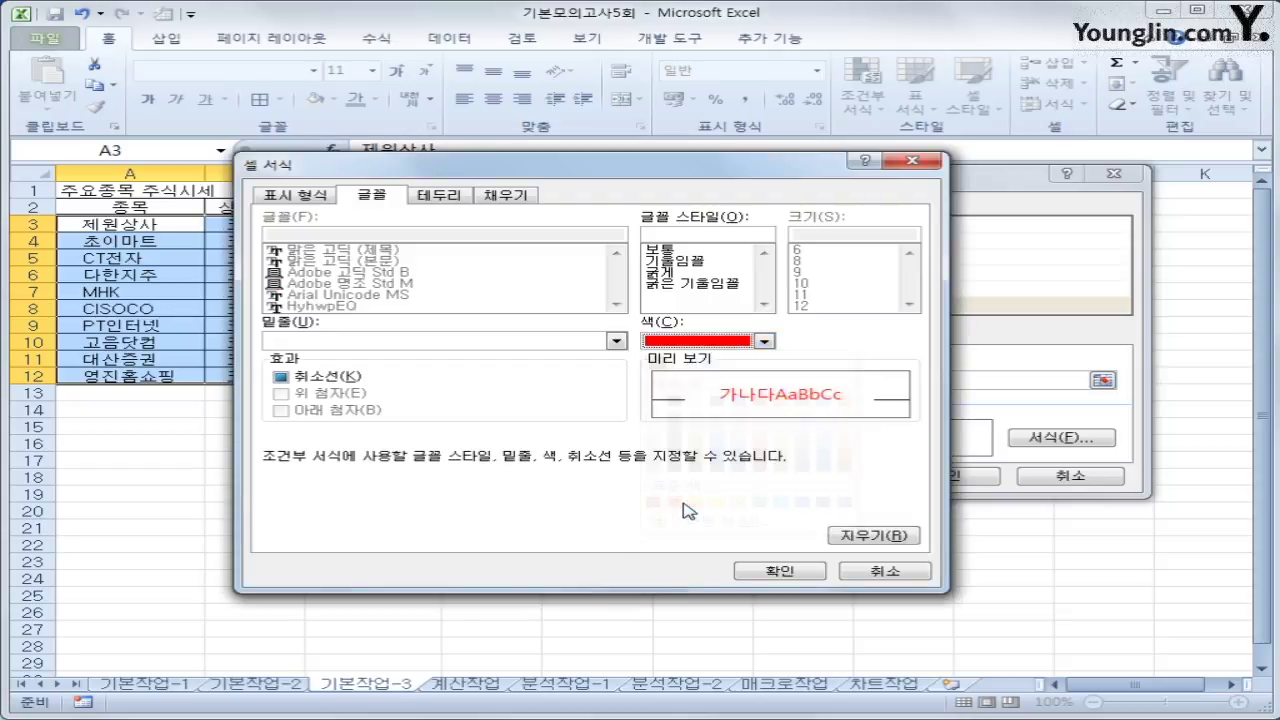
pyautogui.click(764, 570)
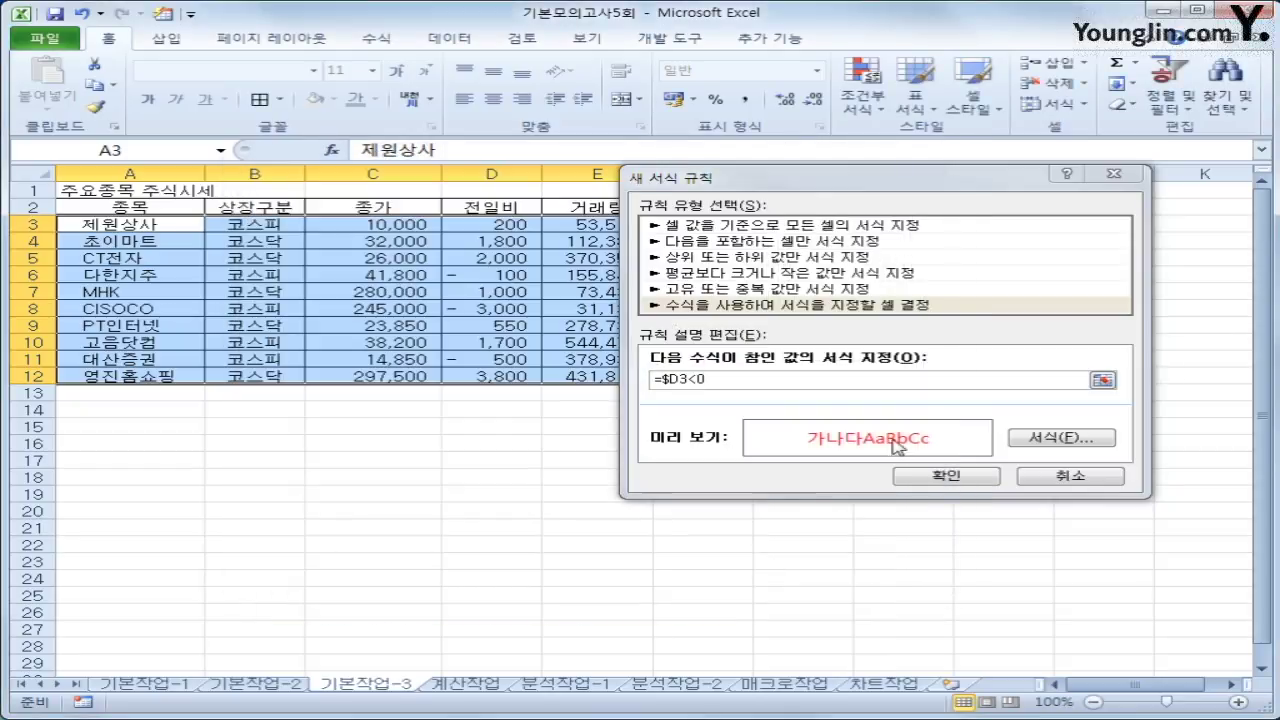
pyautogui.click(942, 477)
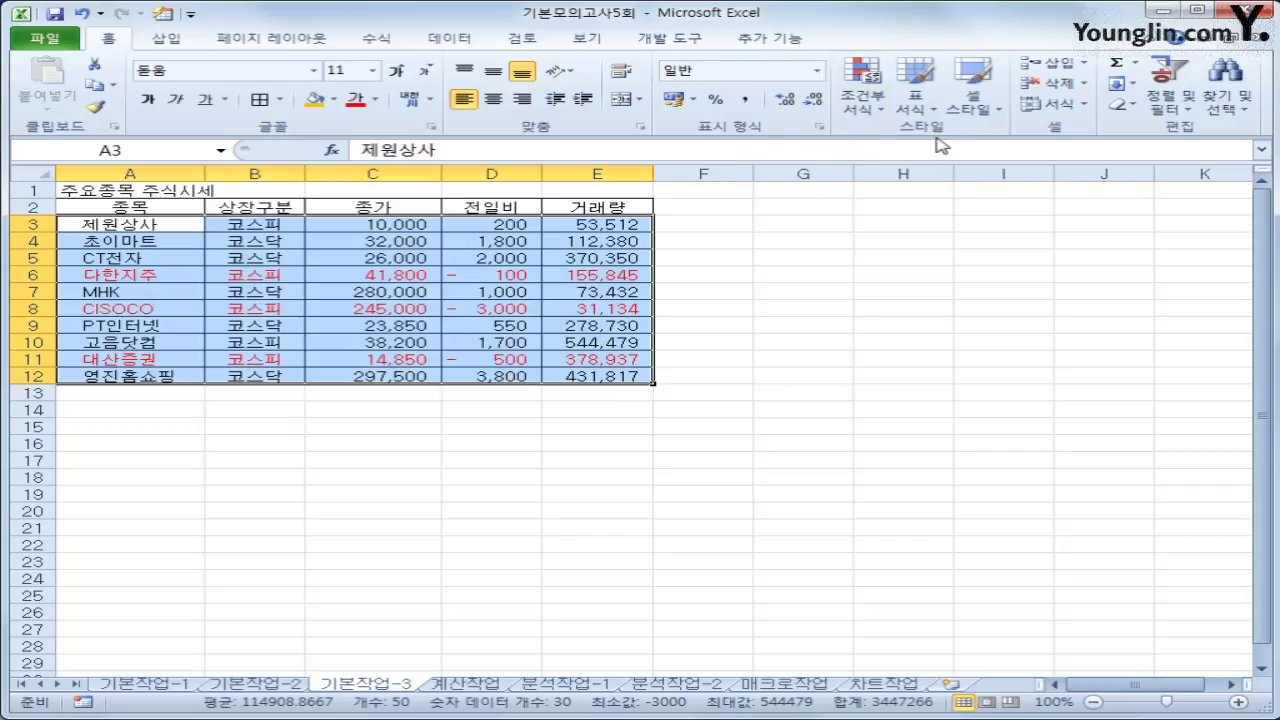
# Step: Create a second formula-based conditional formatting rule for the same range A3:E12
pyautogui.click(848, 102)
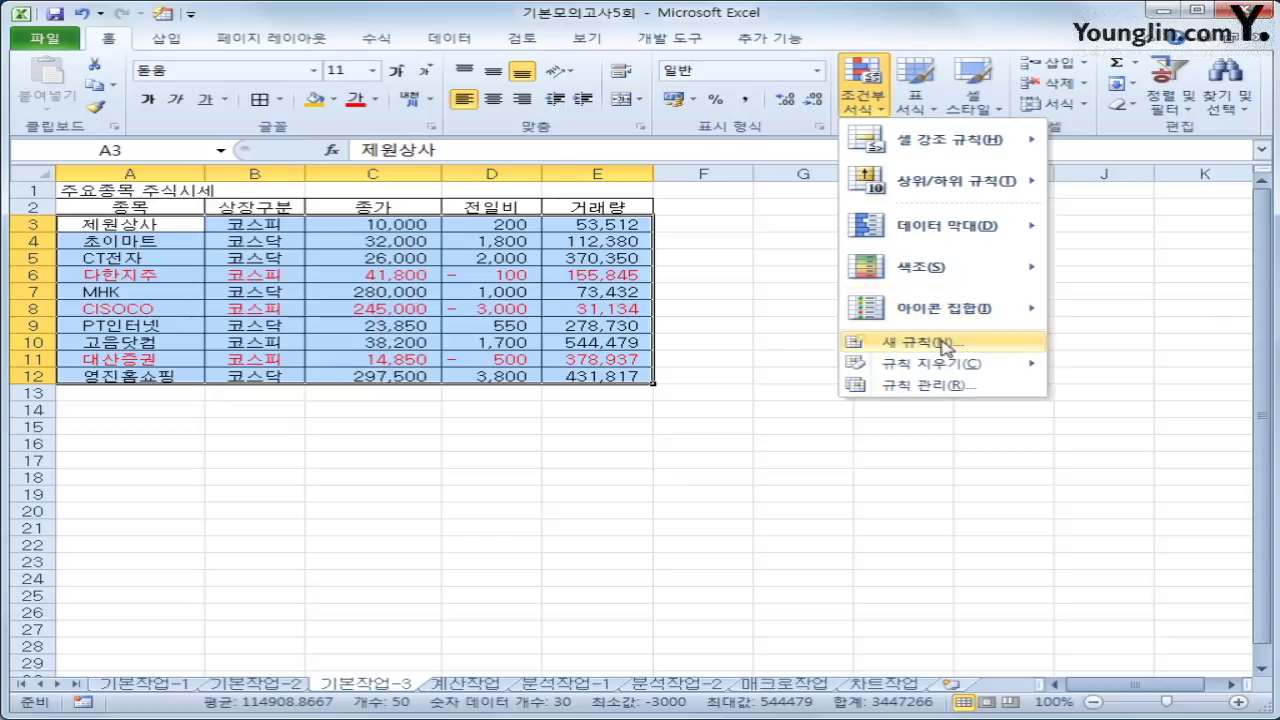
pyautogui.click(945, 346)
pyautogui.moveTo(725, 166); pyautogui.dragTo(640, 218)
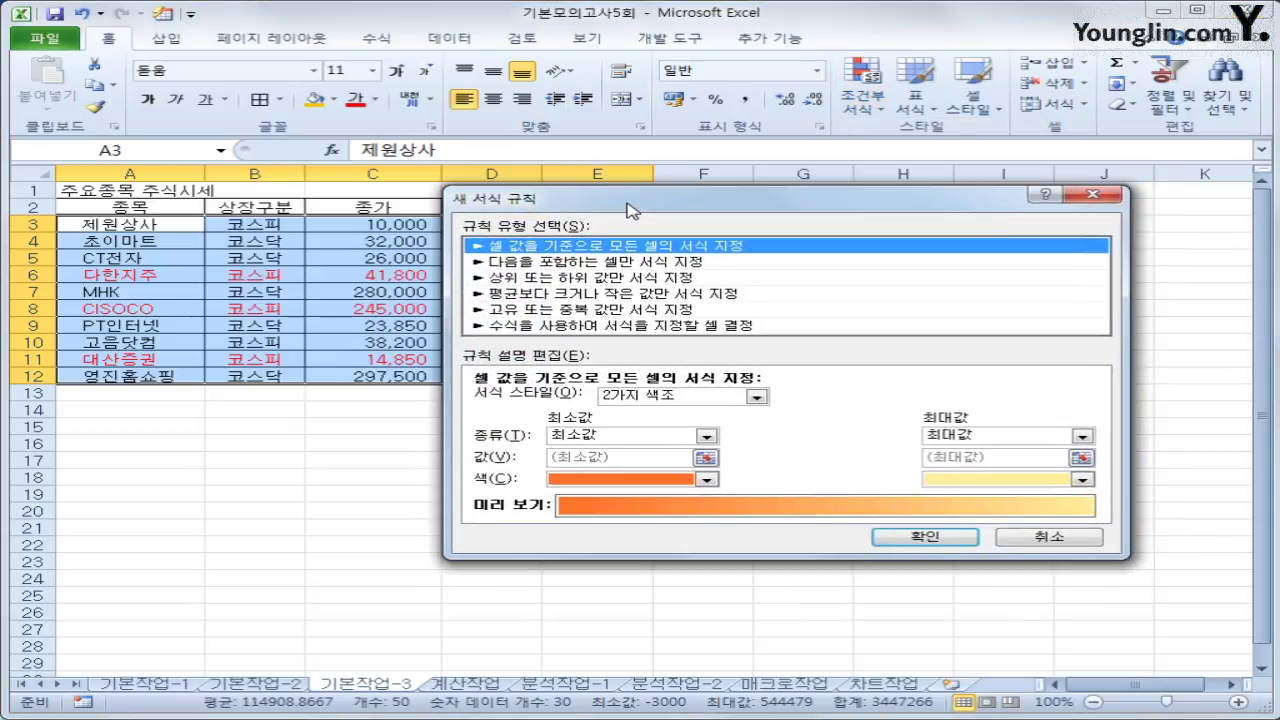
pyautogui.click(667, 325)
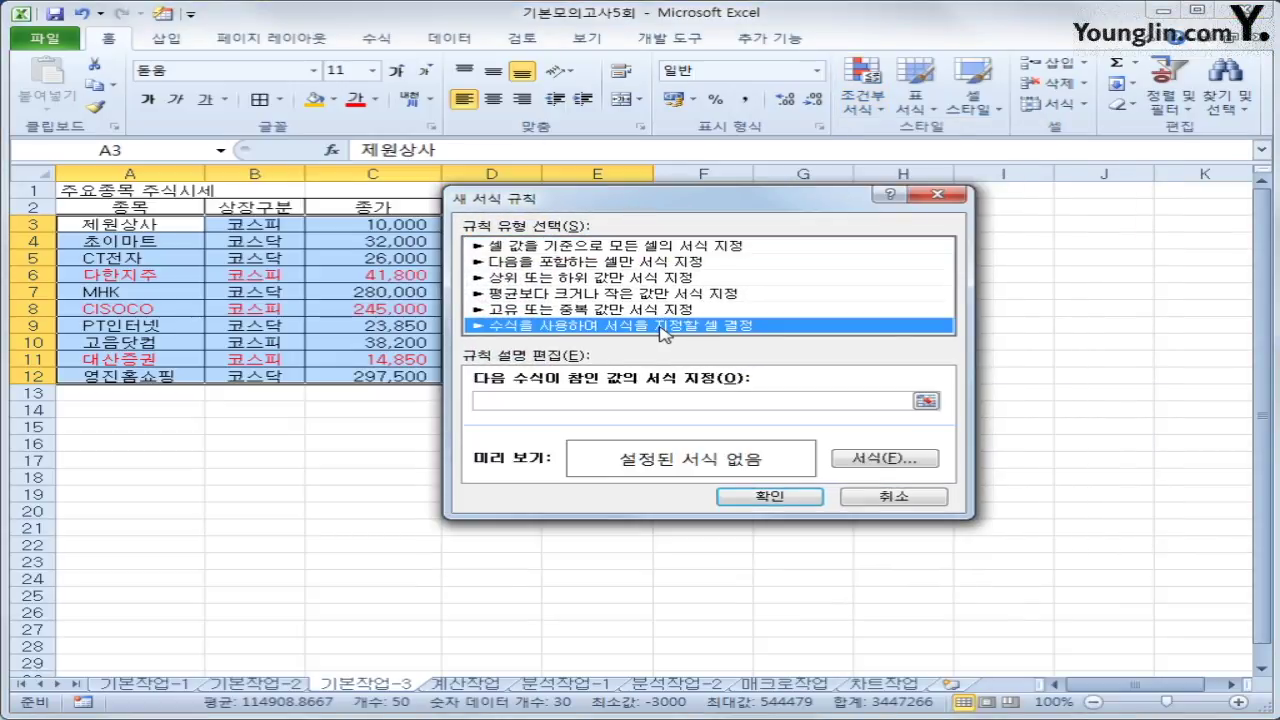
# Step: Enter =$D3>=2000 as the second rule's formula, with only the column of D3 kept absolute
pyautogui.click(626, 400)
pyautogui.write('=')
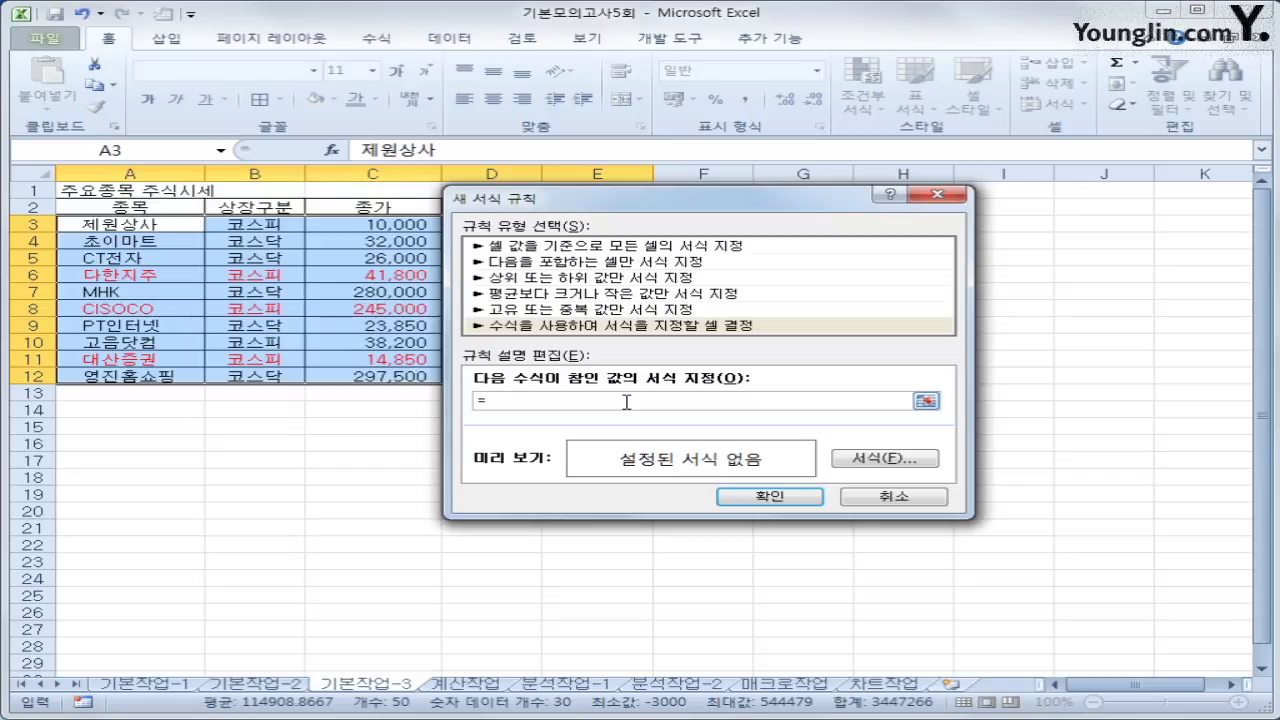
pyautogui.moveTo(663, 206); pyautogui.dragTo(776, 279)
pyautogui.click(486, 231)
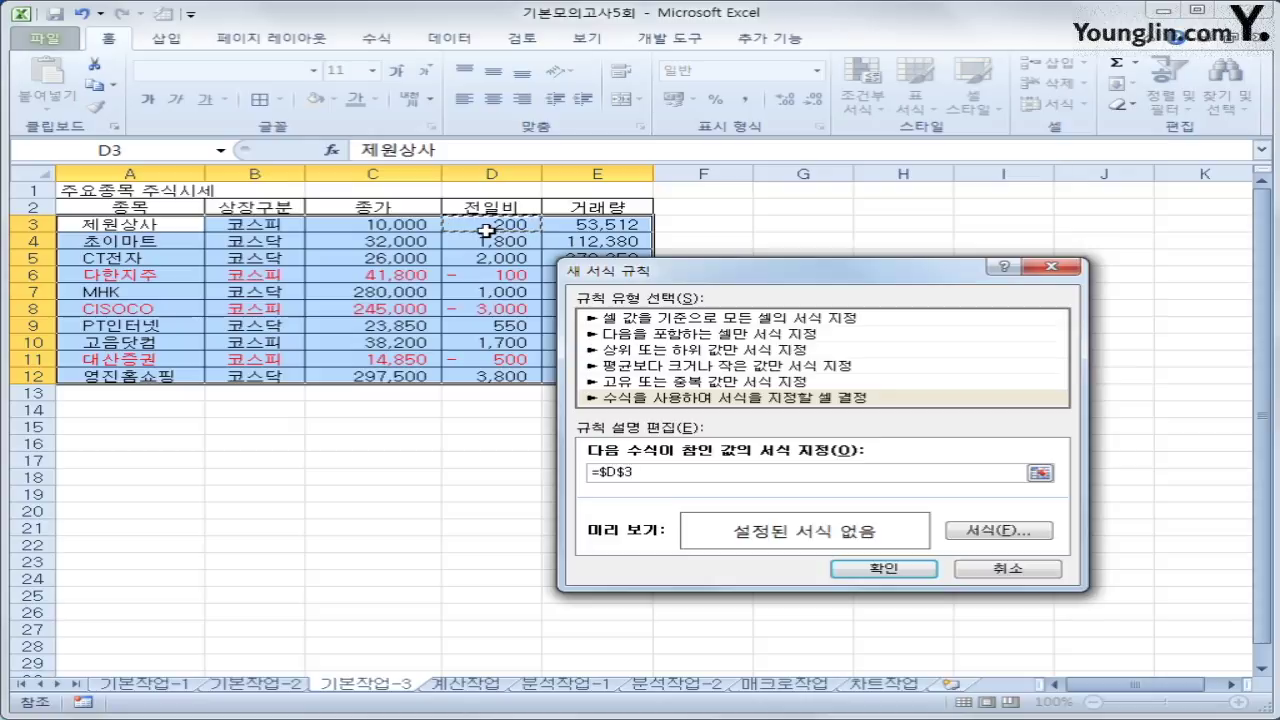
pyautogui.press('F4')
pyautogui.press('F4')
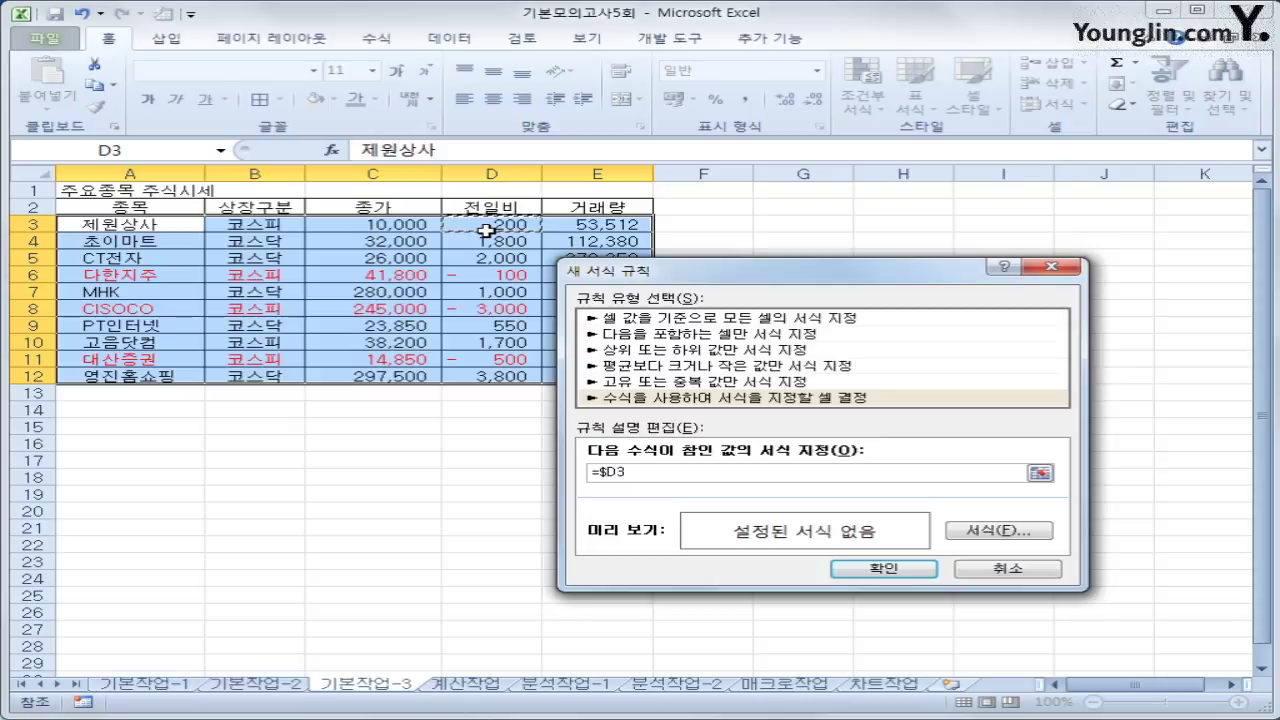
pyautogui.write('>=2000')
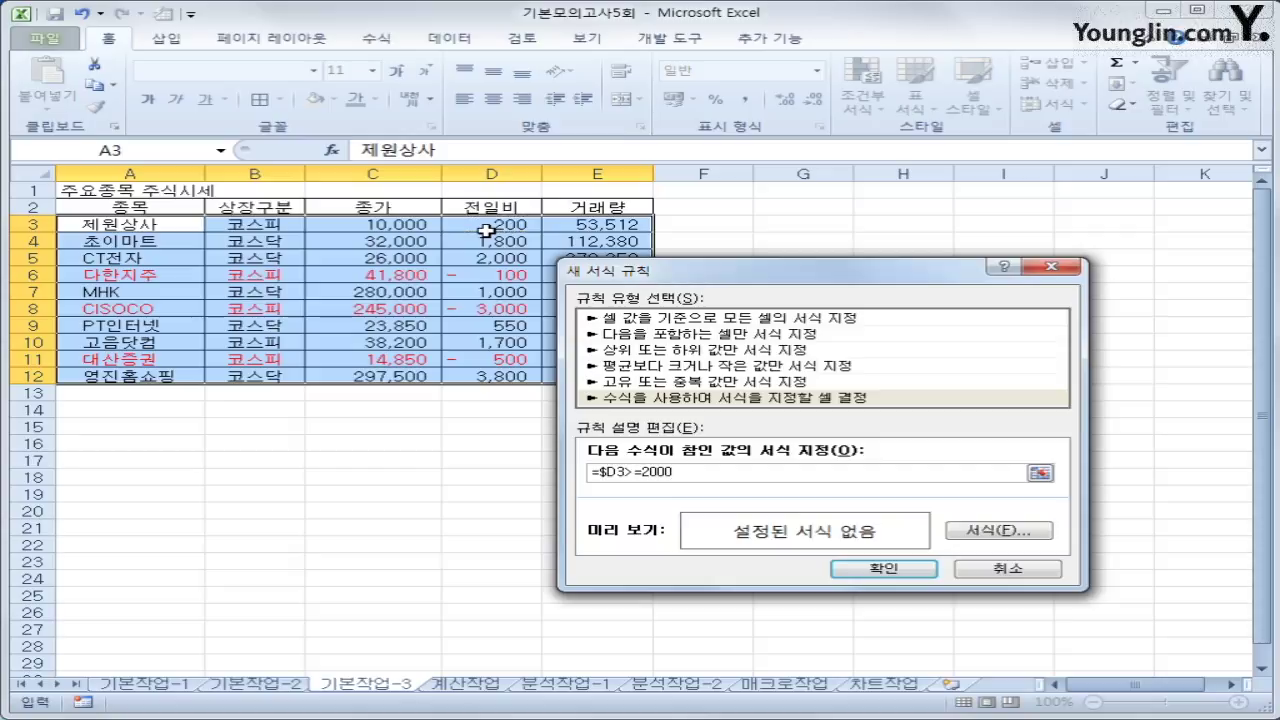
# Step: Set the second rule's font colour to standard blue, apply the rule, and deselect the range
pyautogui.click(975, 538)
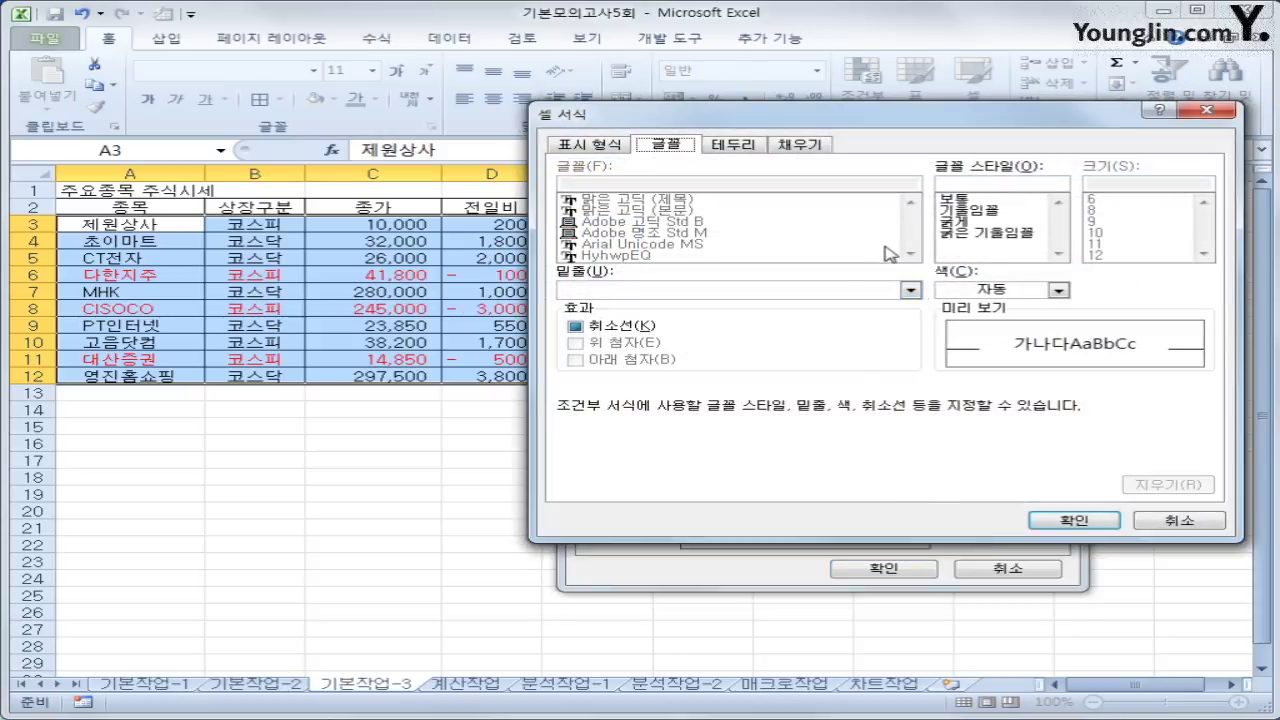
pyautogui.click(1008, 290)
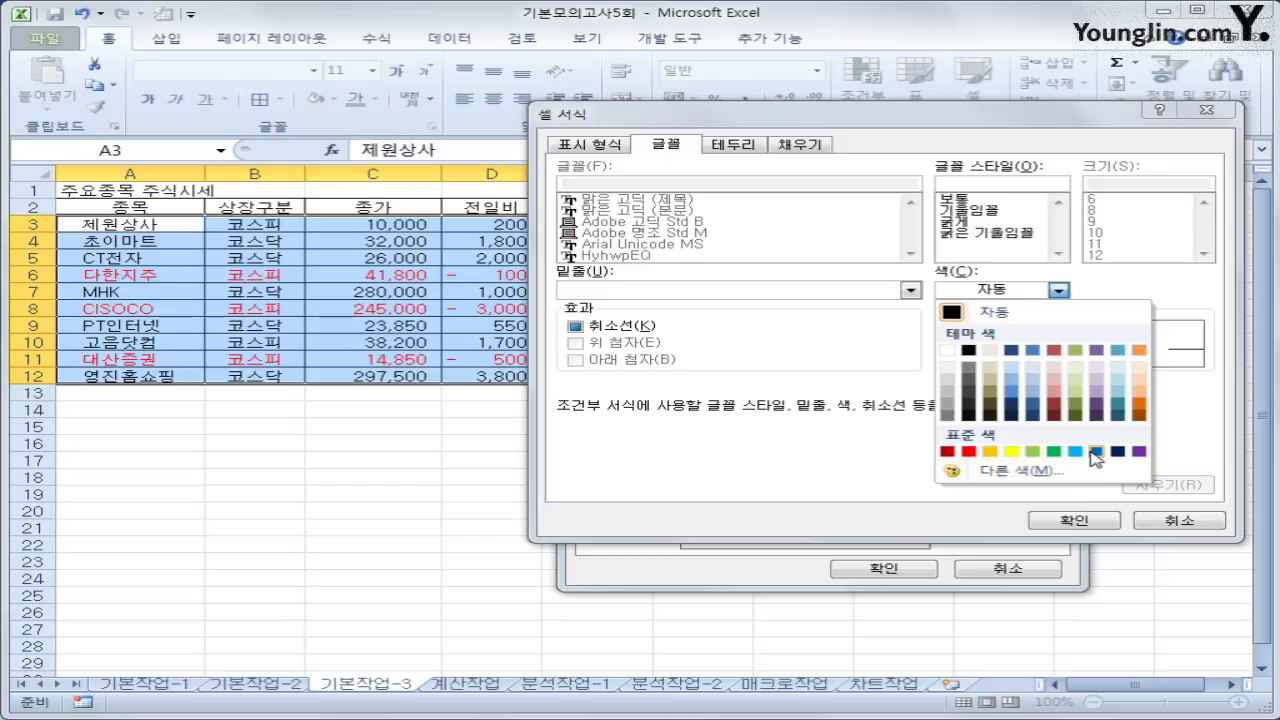
pyautogui.click(1096, 453)
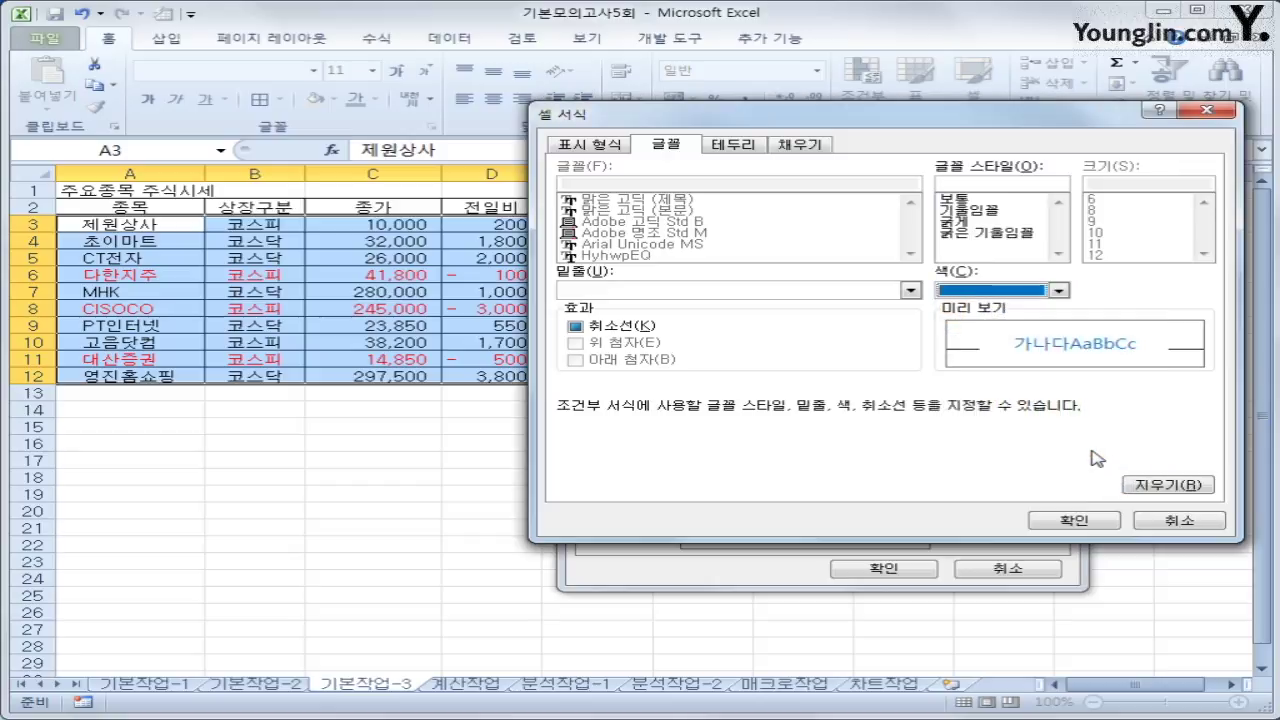
pyautogui.click(1058, 522)
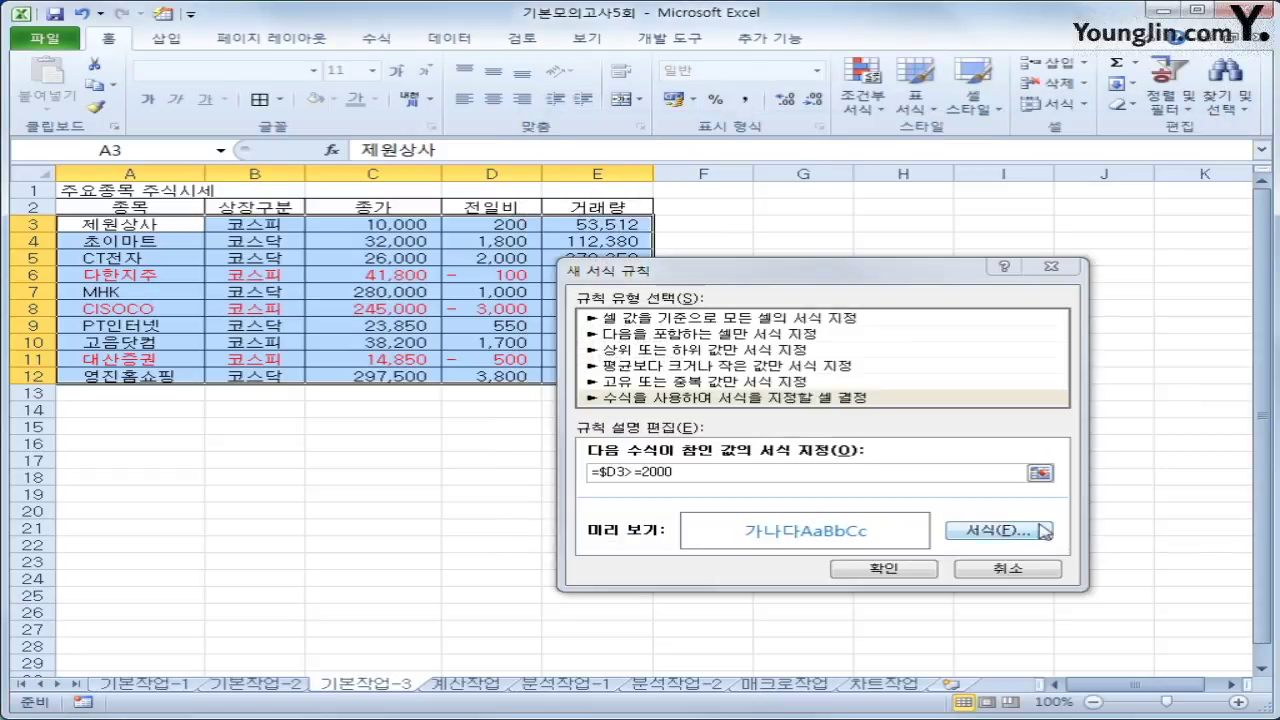
pyautogui.click(884, 569)
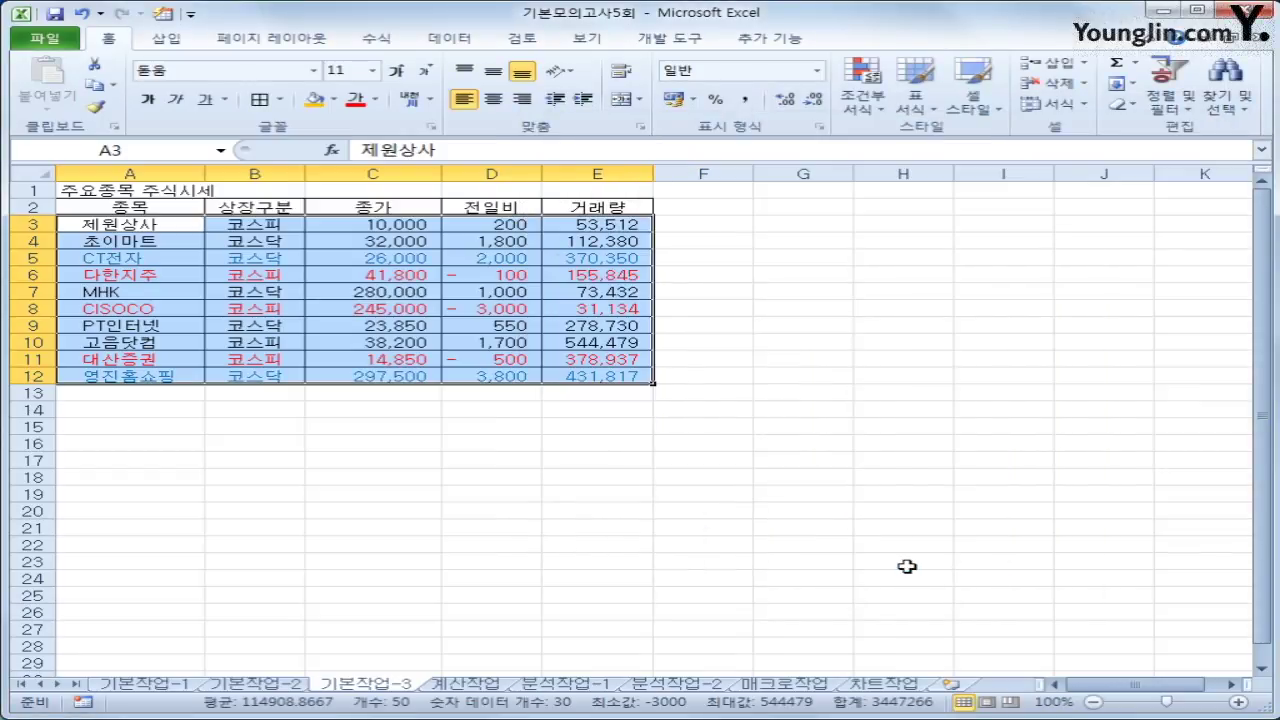
pyautogui.click(512, 374)
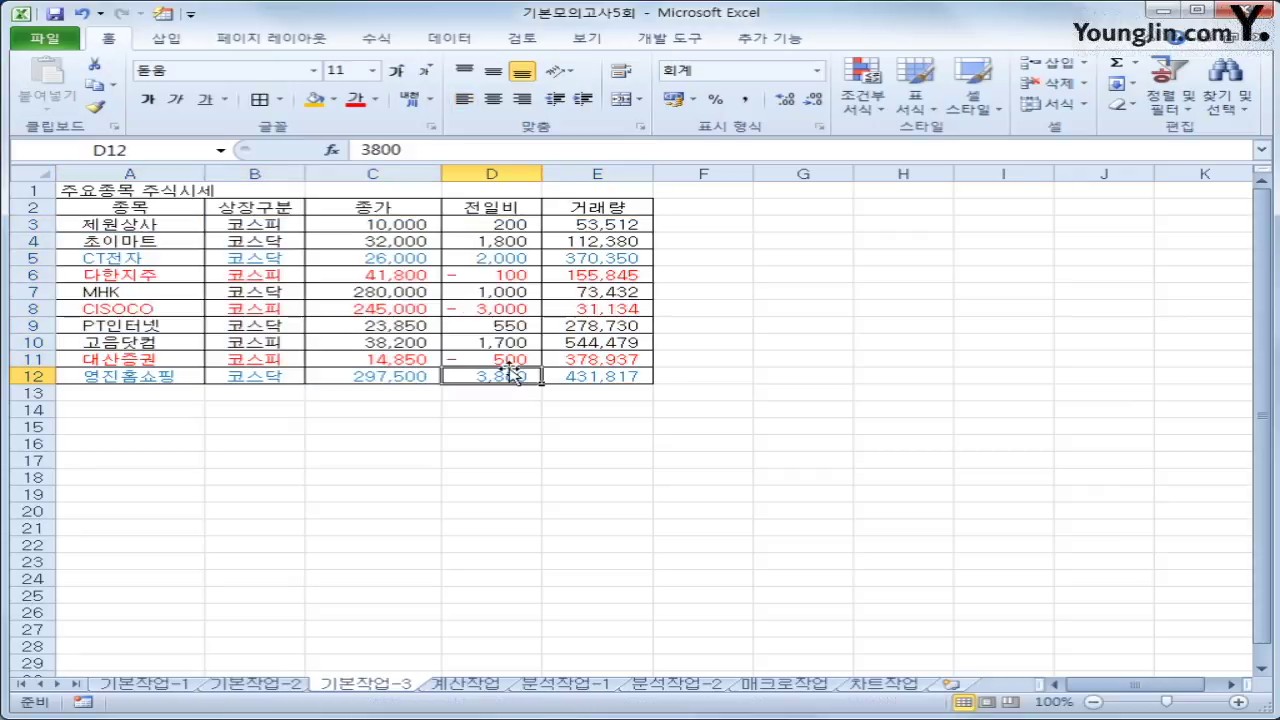
# Step: On the 계산작업 sheet, start a SUMIF formula in D10 with the 거래량 cells C3:C8 as the range
pyautogui.click(460, 686)
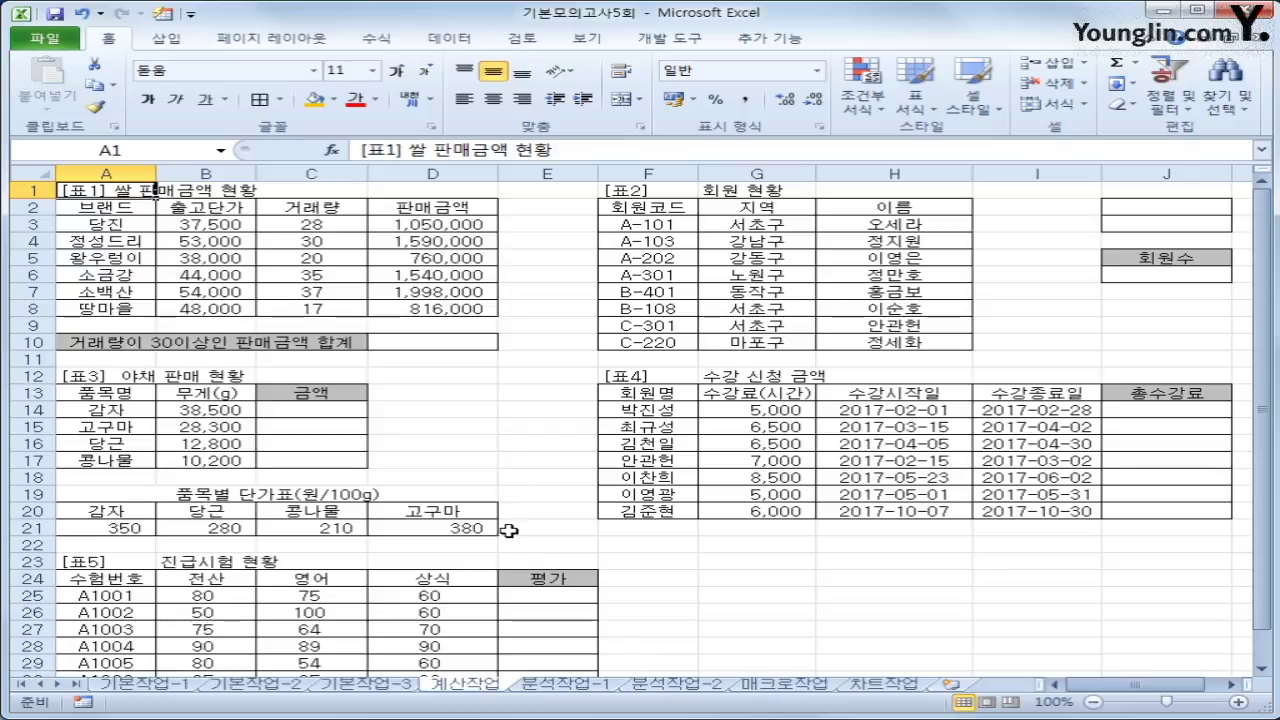
pyautogui.click(432, 339)
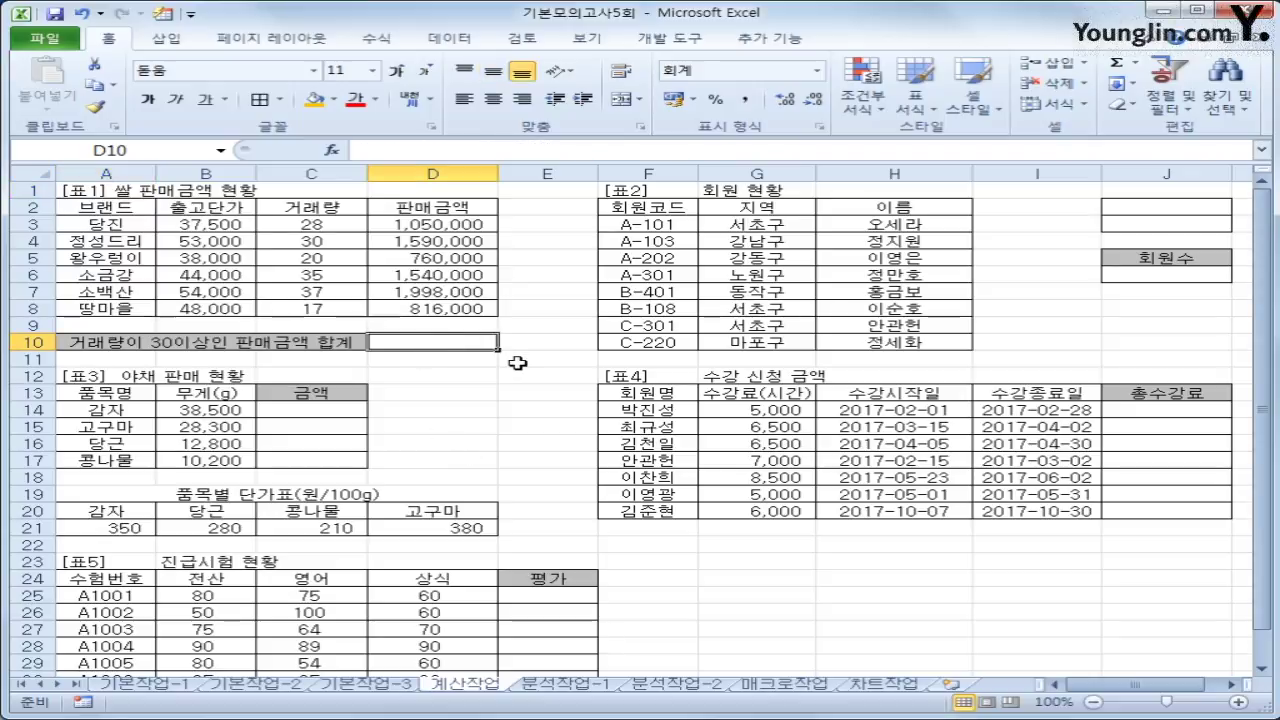
pyautogui.write('=녀ㅡ')
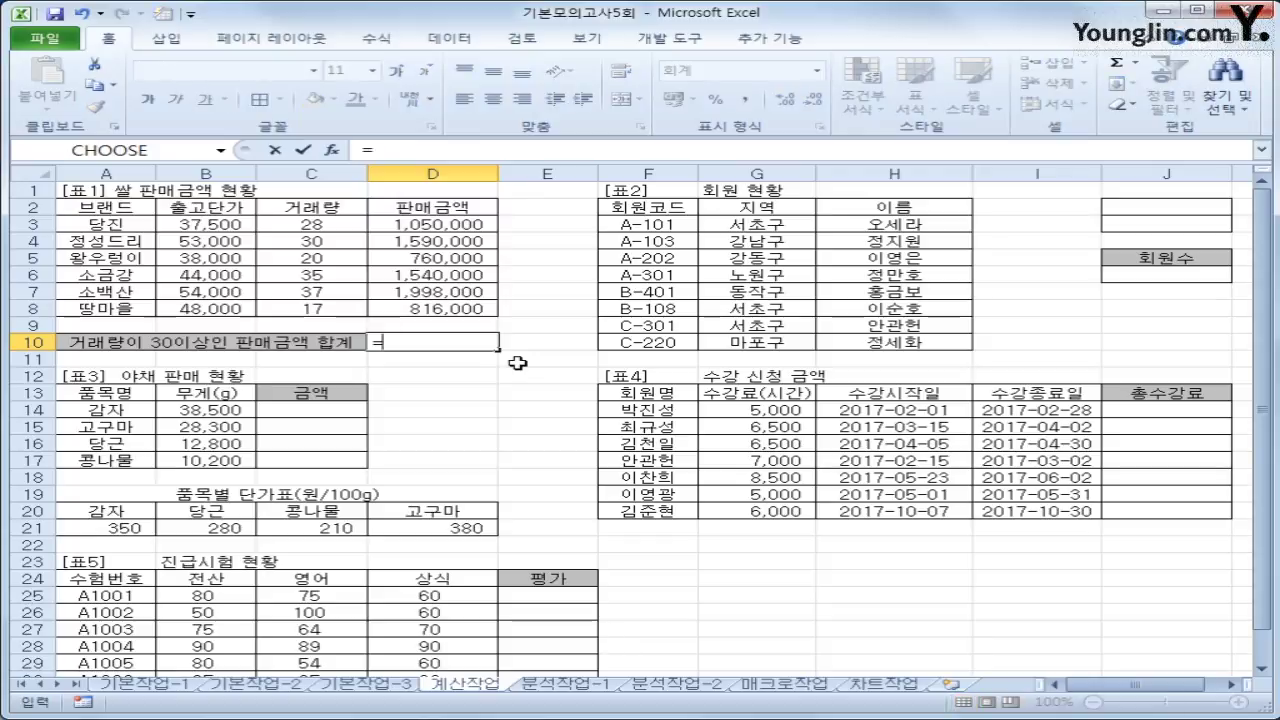
pyautogui.press('BackSpace')
pyautogui.press('BackSpace')
pyautogui.press('Hangul')
pyautogui.write('sumif(')
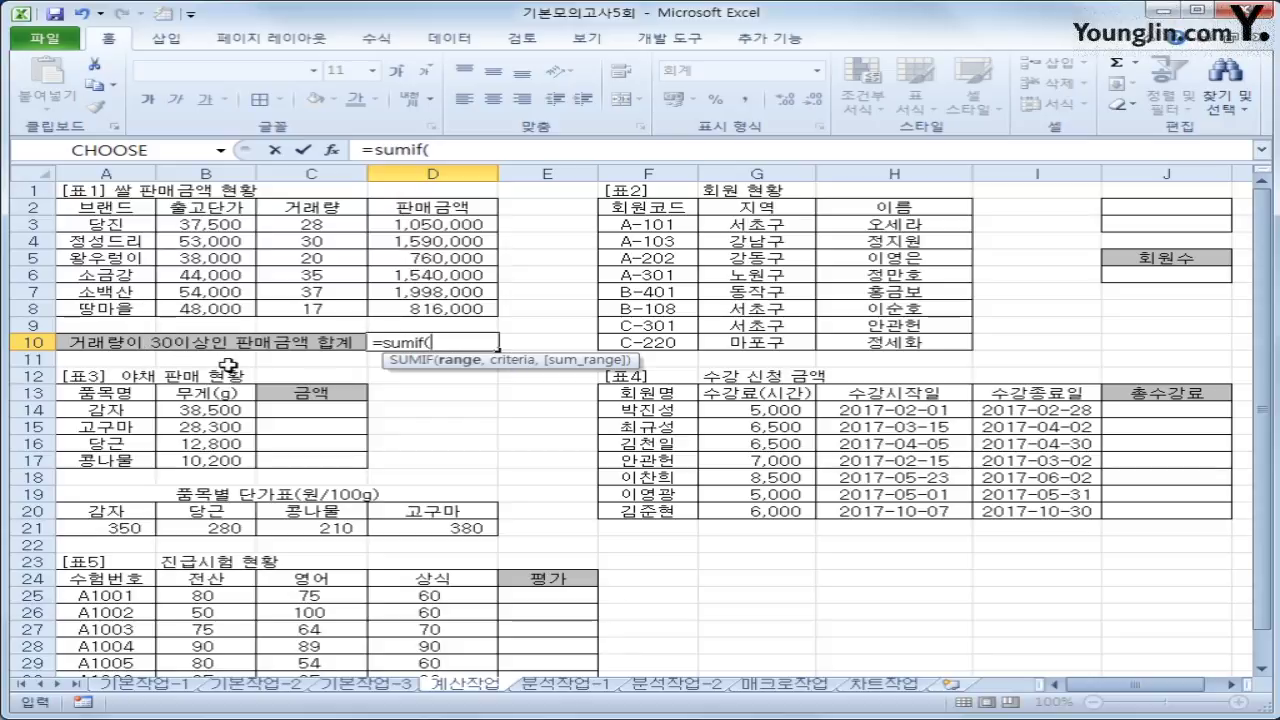
pyautogui.click(289, 229)
pyautogui.moveTo(289, 229); pyautogui.dragTo(290, 315)
pyautogui.write(',')
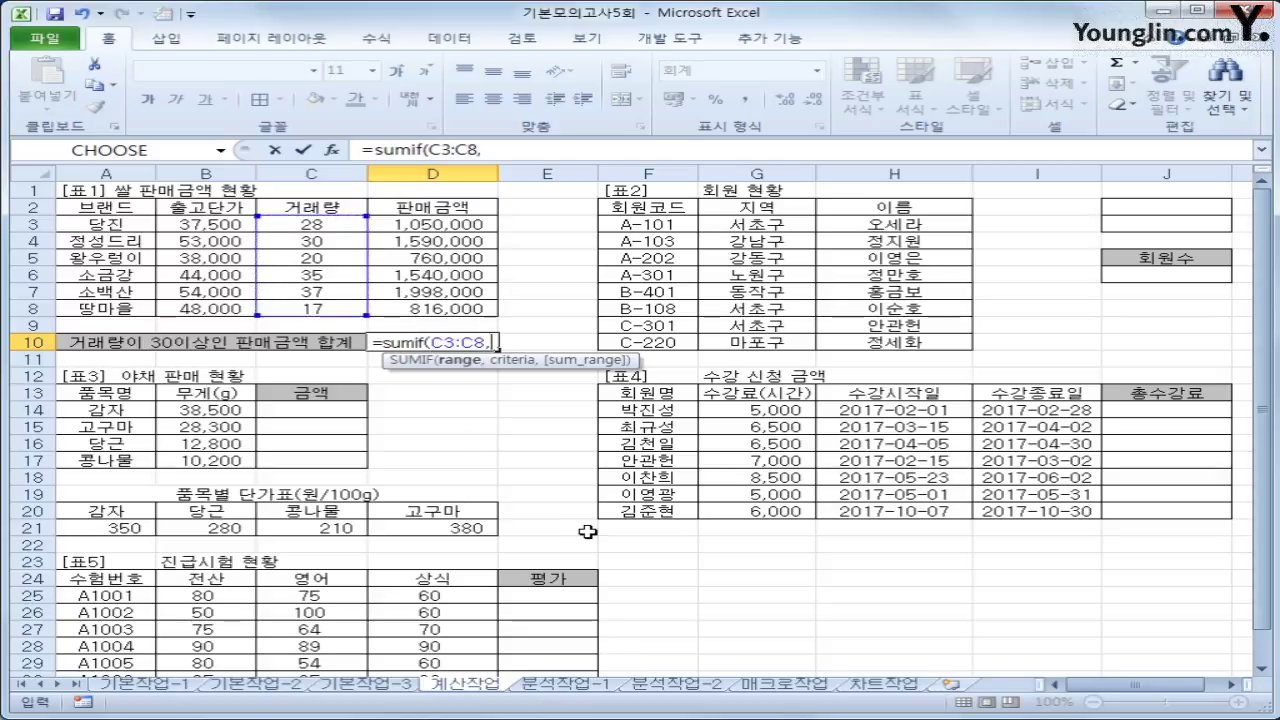
# Step: Complete the SUMIF in D10 with the criterion ">=30" and the sum range D3:D8
pyautogui.write('"')
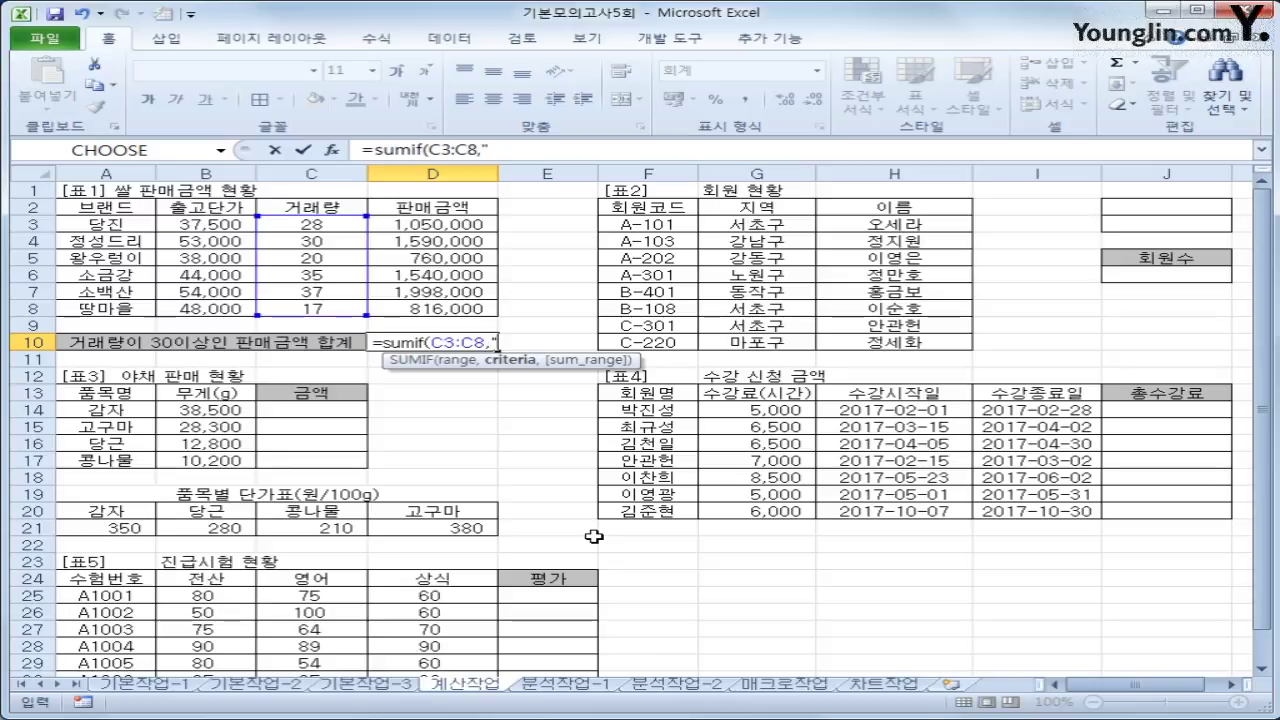
pyautogui.write('>=30",')
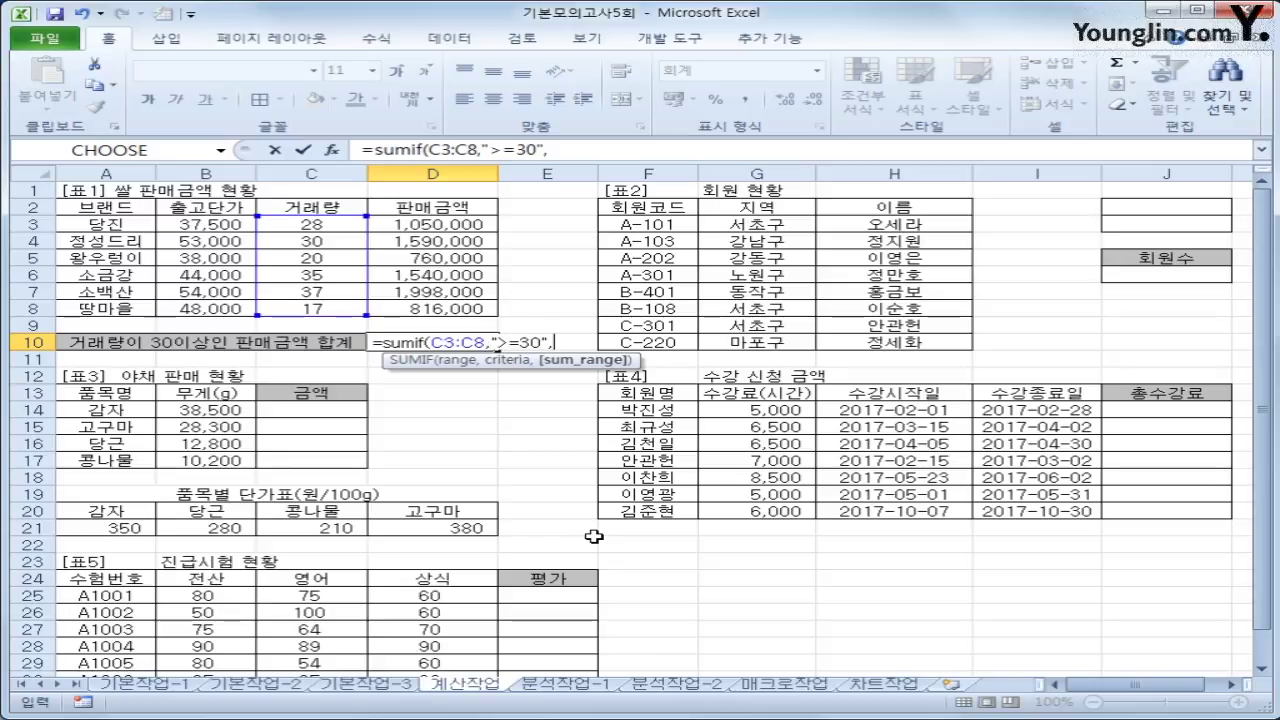
pyautogui.moveTo(455, 225); pyautogui.dragTo(465, 310)
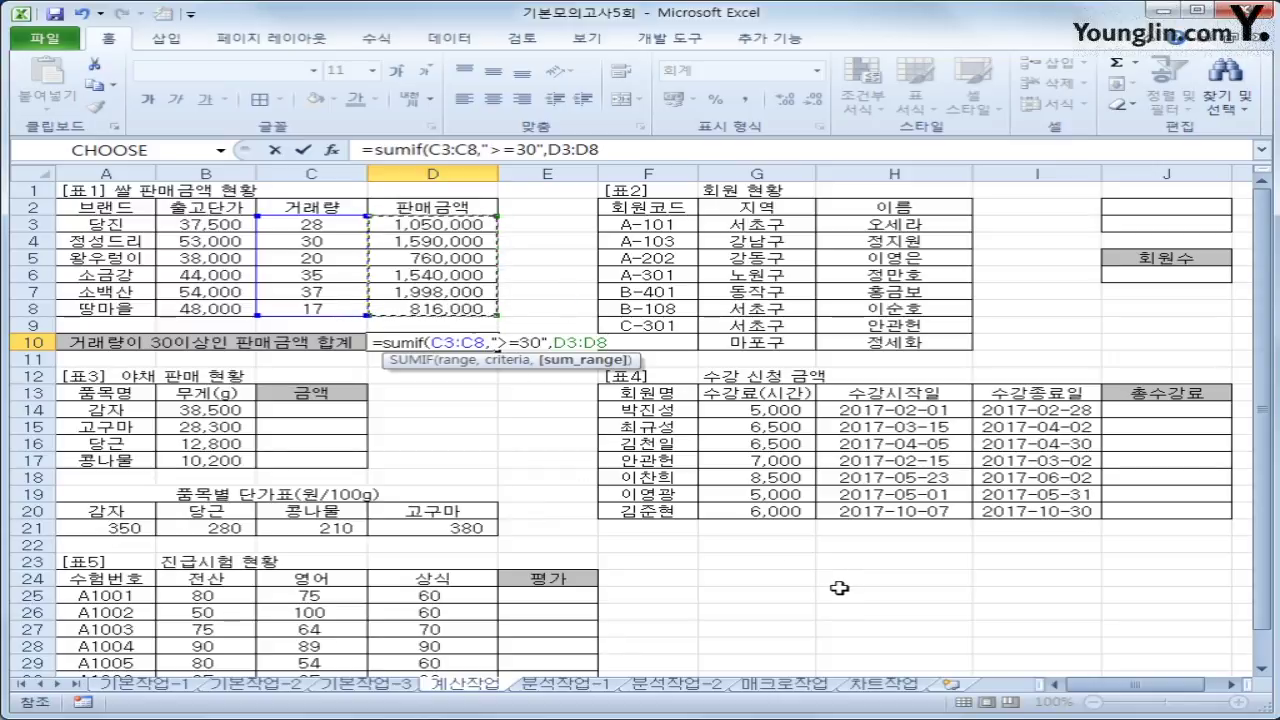
pyautogui.press('Return')
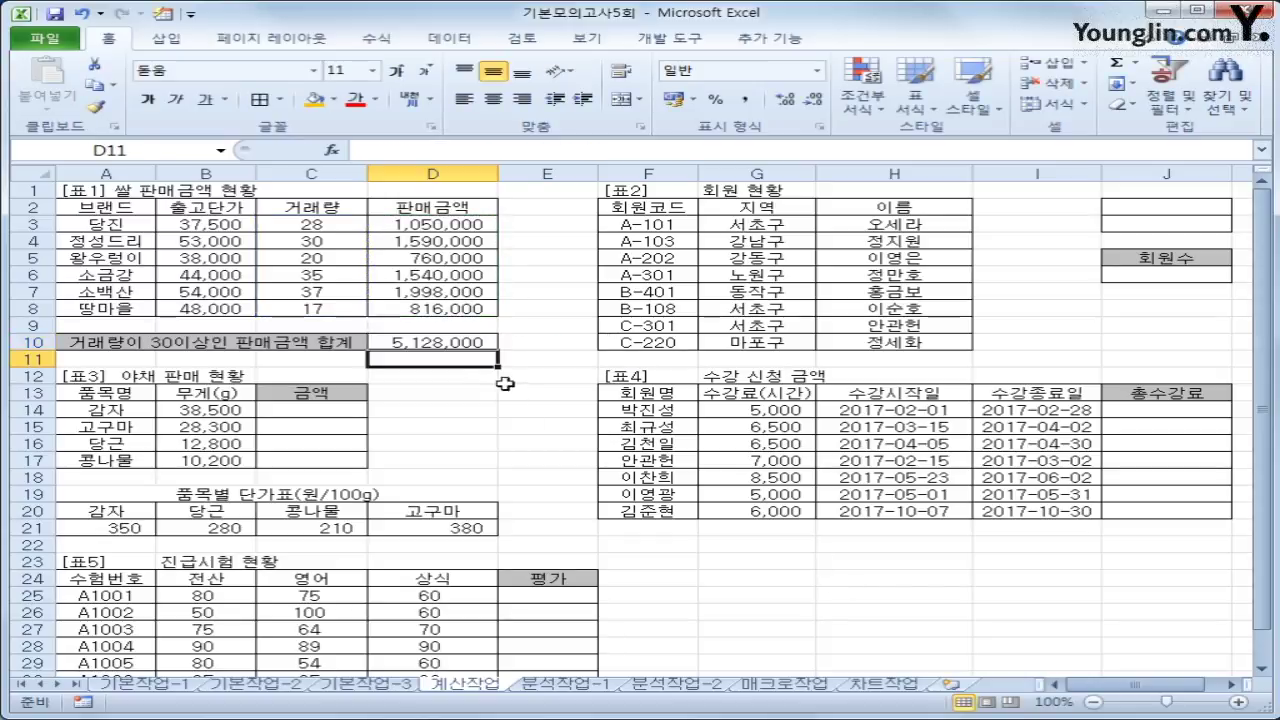
# Step: Nest the SUMIF formula in D10 inside a ROUNDUP function
pyautogui.click(478, 341)
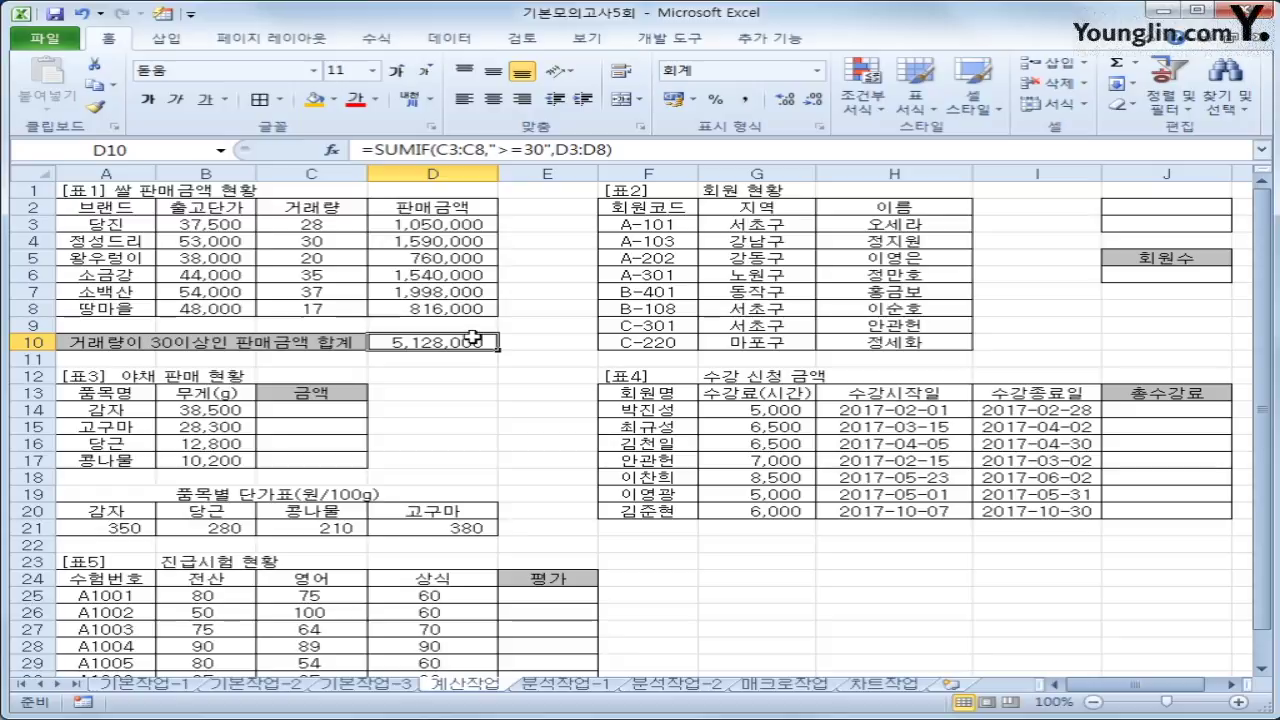
pyautogui.click(373, 150)
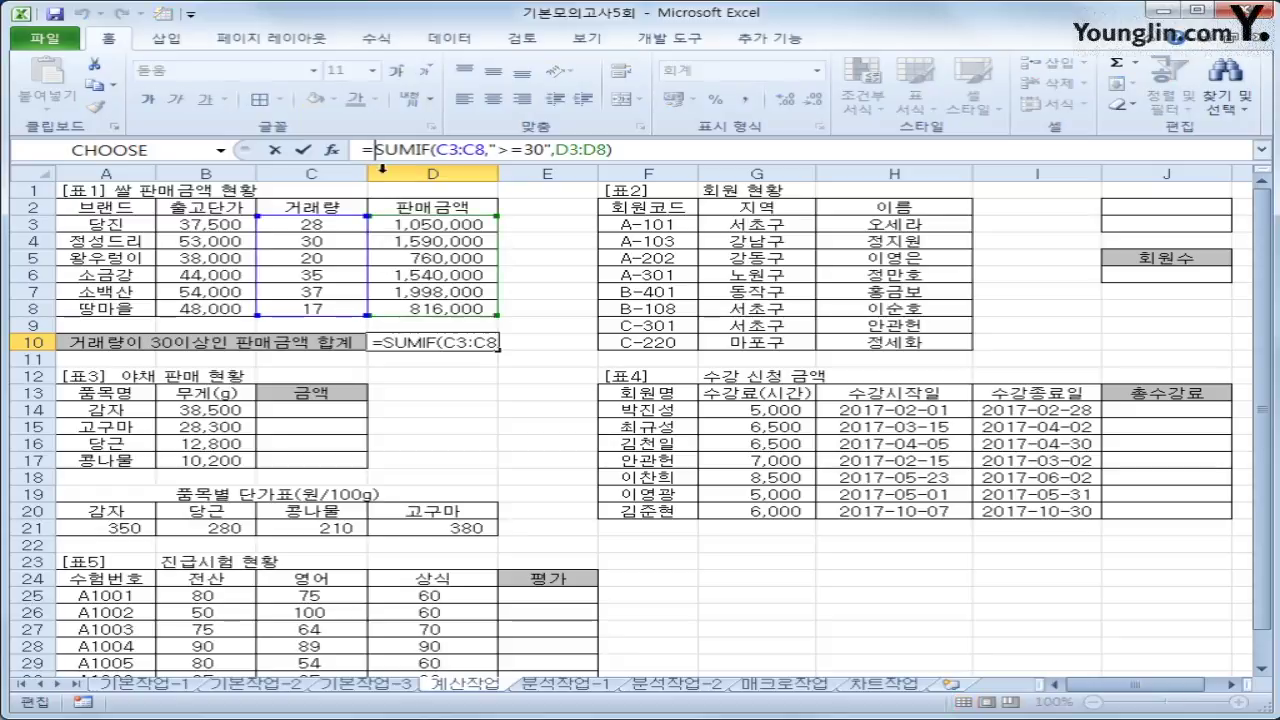
pyautogui.write('ㄱ')
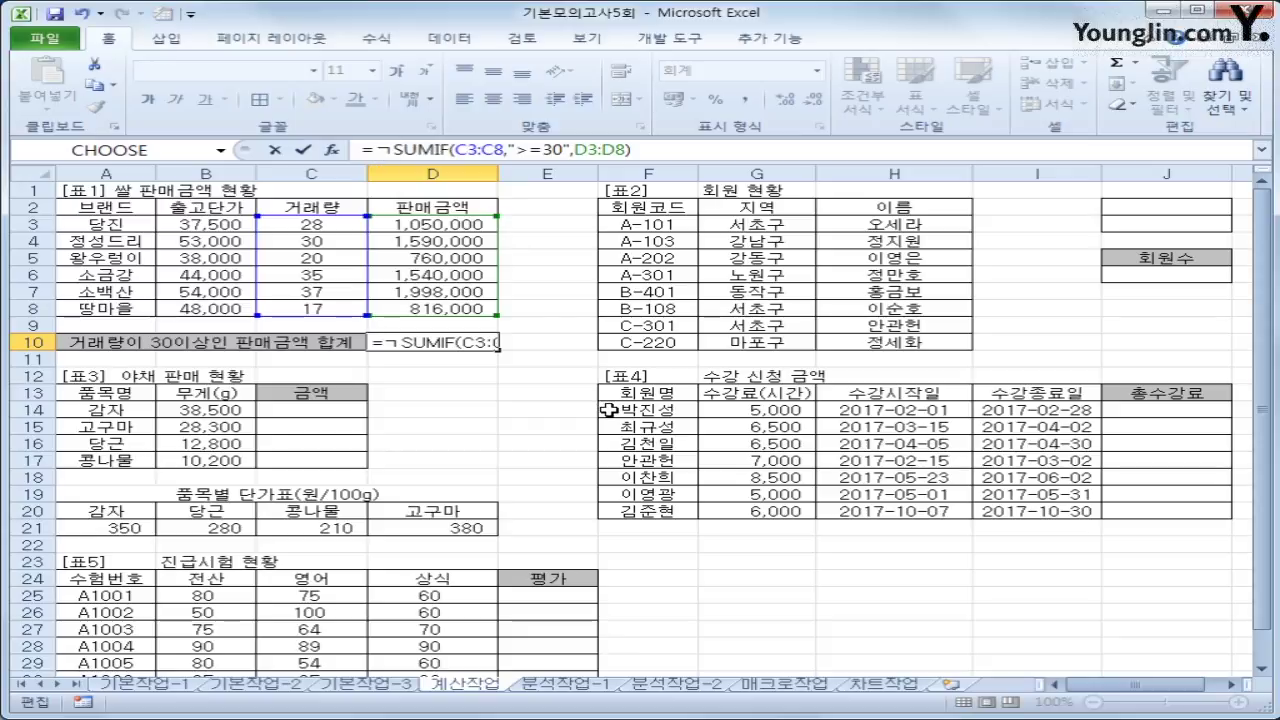
pyautogui.press('BackSpace')
pyautogui.write('rou')
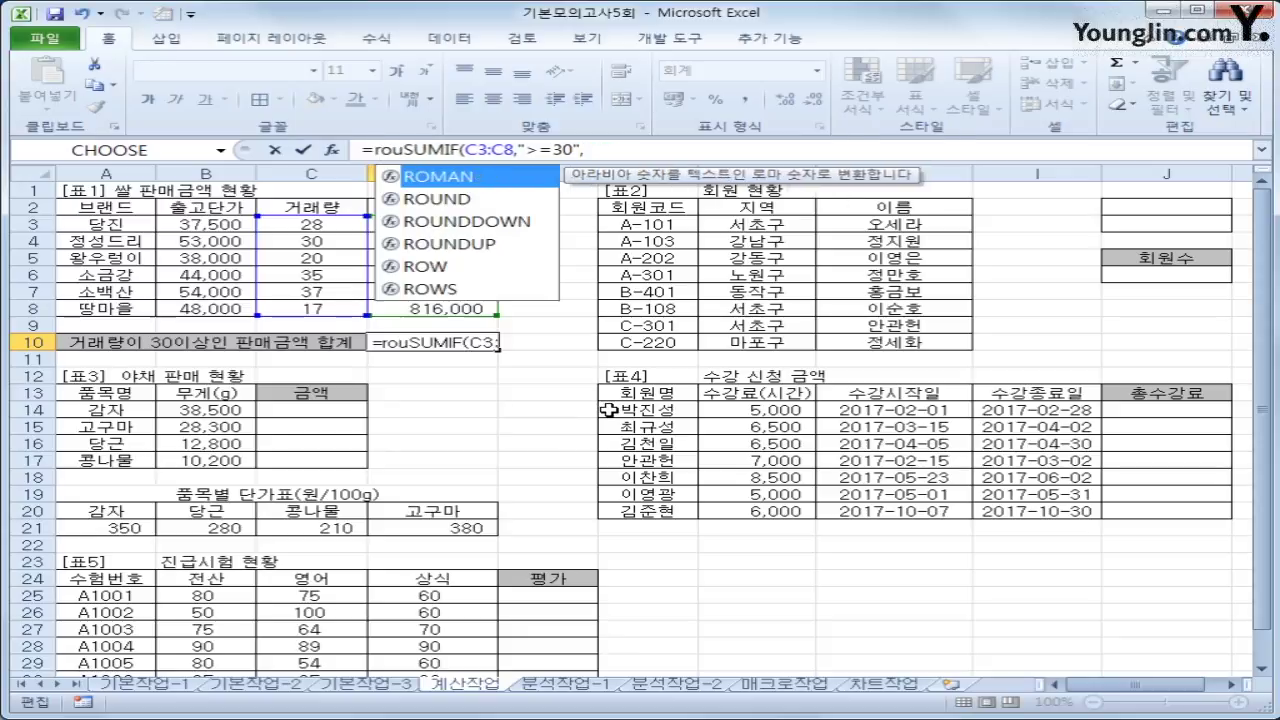
pyautogui.press('Down')
pyautogui.press('Down')
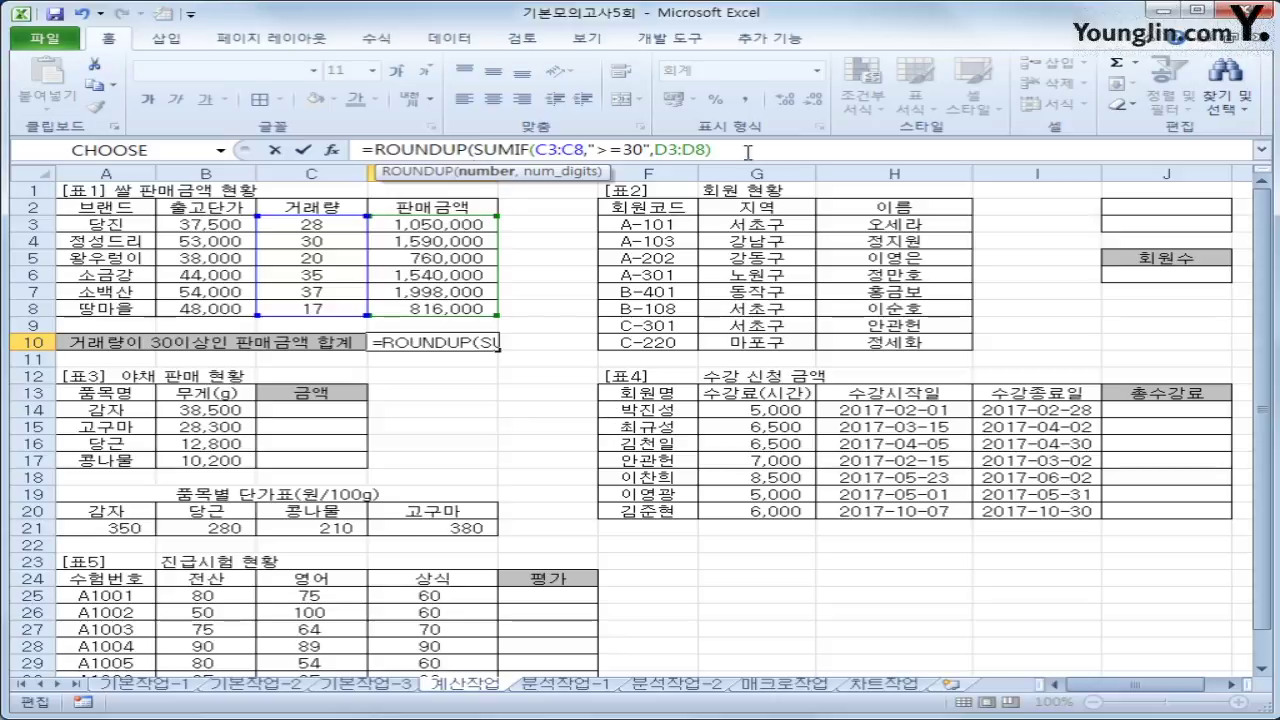
# Step: Set ROUNDUP's digits argument in D10 to -2 and complete the formula
pyautogui.click(748, 152)
pyautogui.write(',-2')
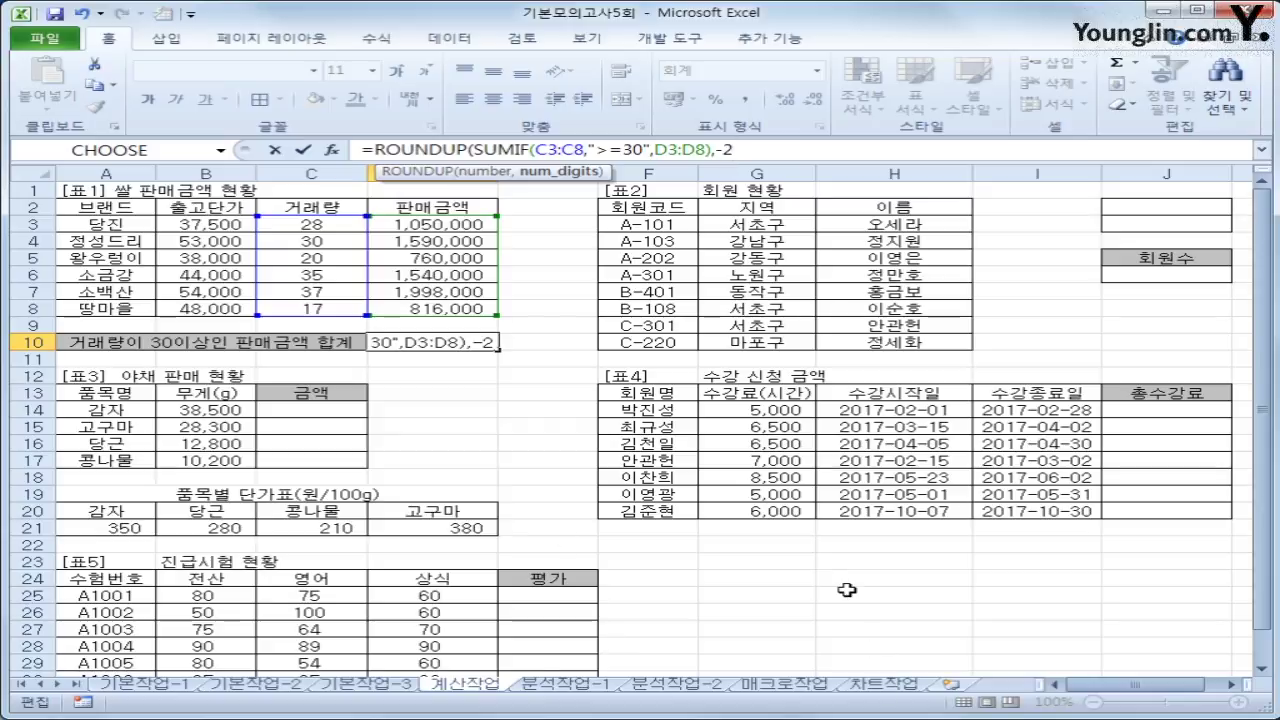
pyautogui.write(')')
pyautogui.press('Return')
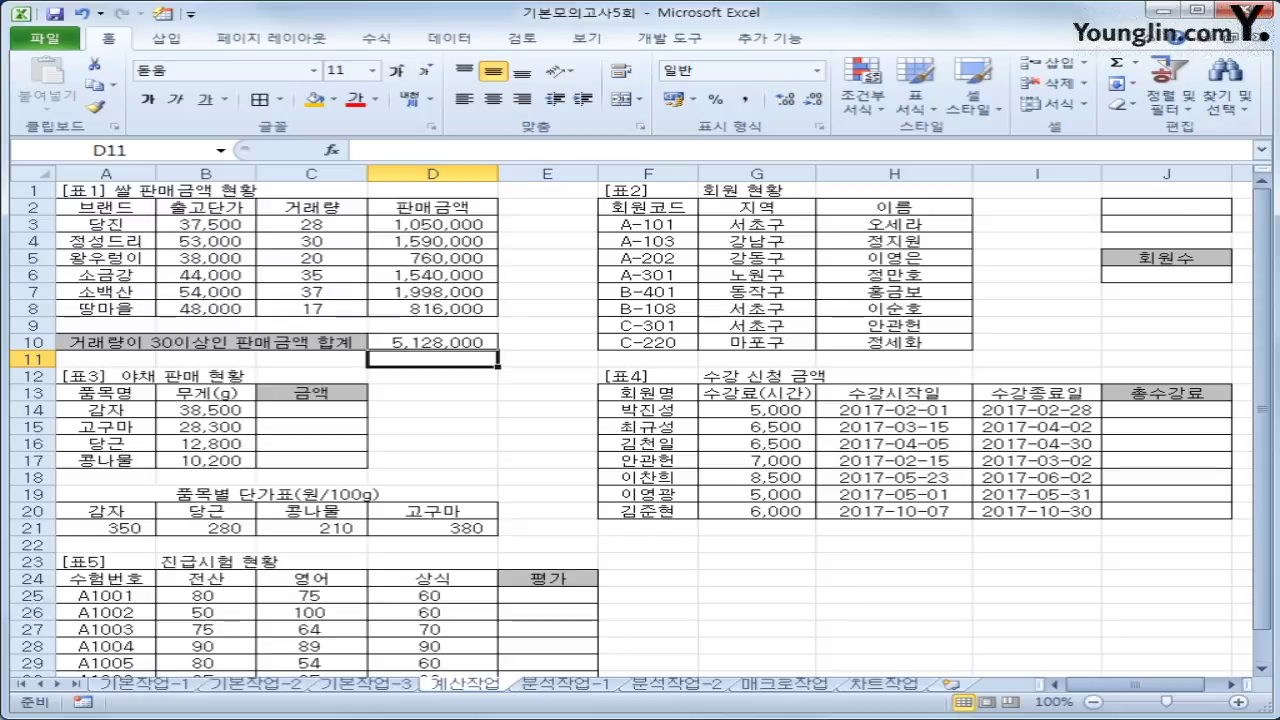
# Step: Enter the criteria for 표2 in J2:J3, with 지역 as the heading and 서초구 as the condition
pyautogui.click(1143, 210)
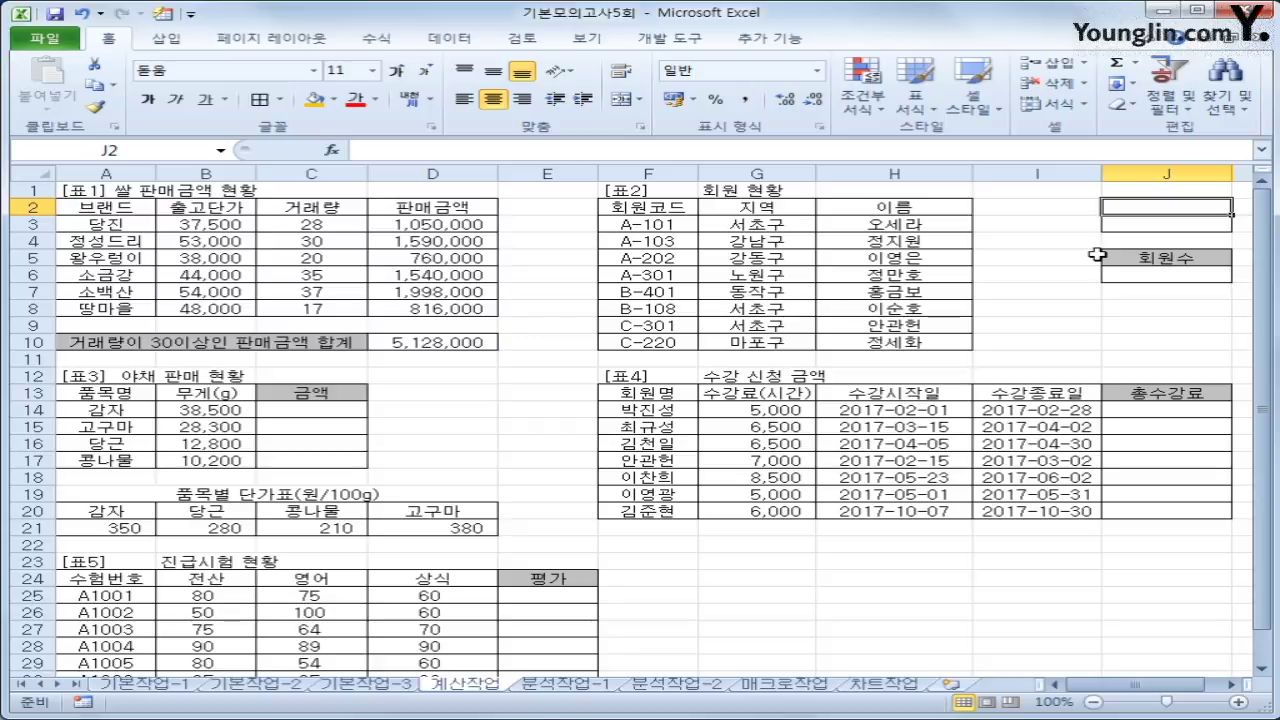
pyautogui.write('ㅠ')
pyautogui.press('BackSpace')
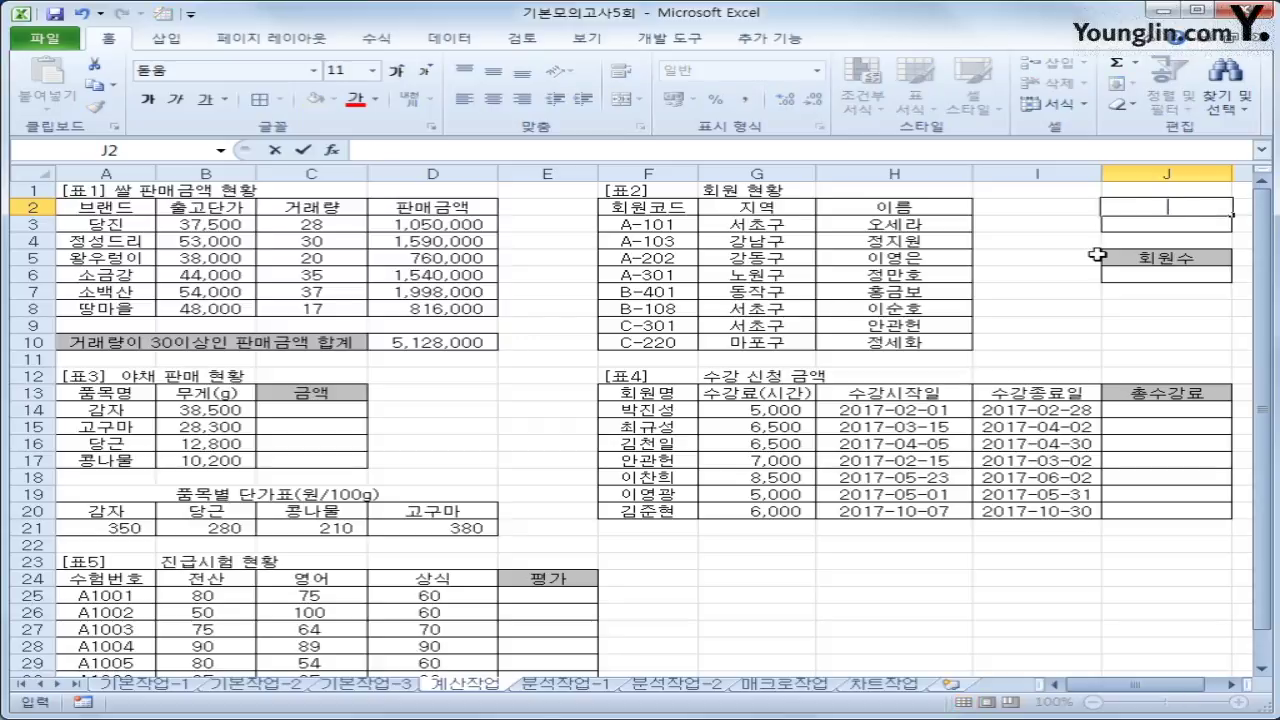
pyautogui.write('지역')
pyautogui.press('Return')
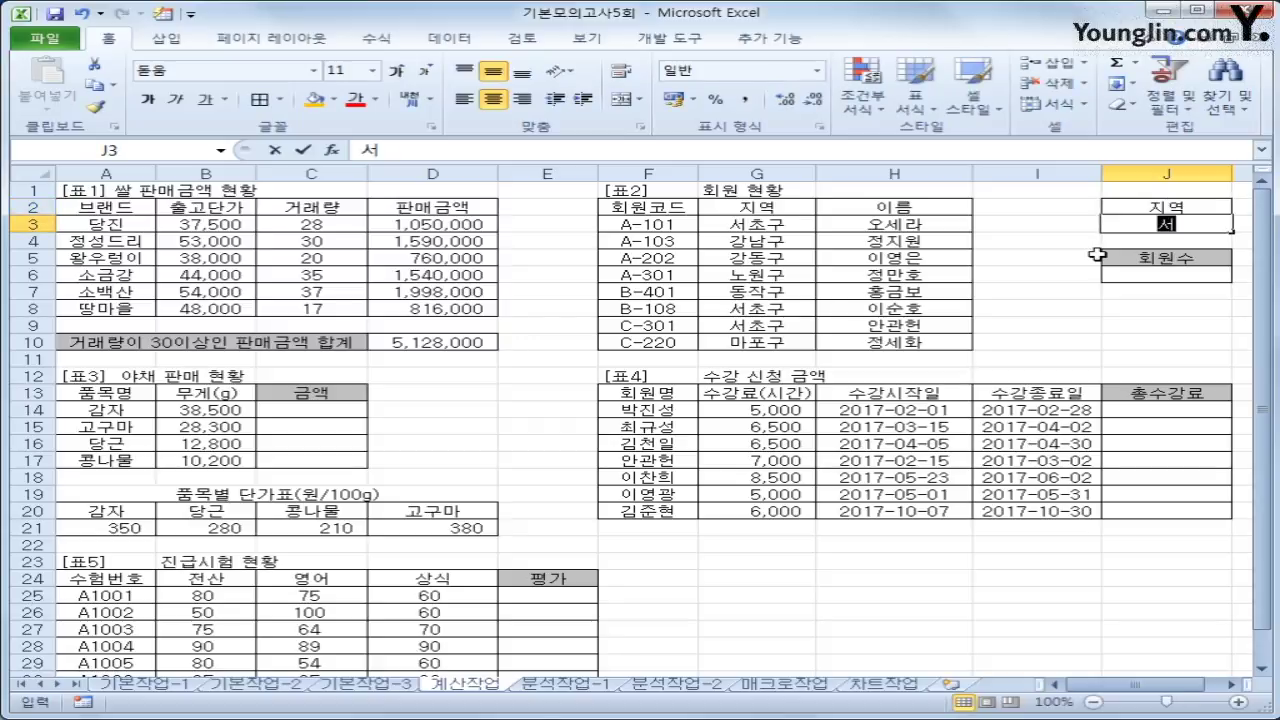
pyautogui.write('서촉구')
pyautogui.press('Return')
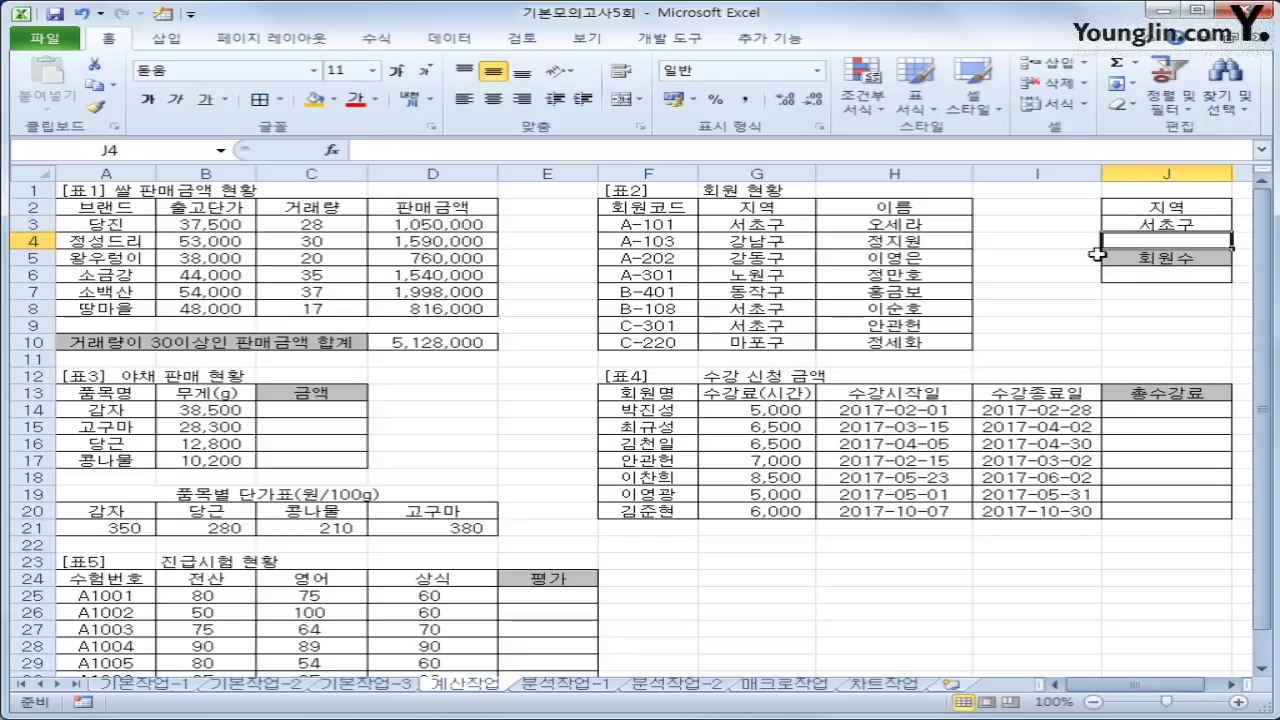
# Step: Insert the DCOUNTA function from the 데이터베이스 category in the 회원수 cell J6
pyautogui.click(1127, 273)
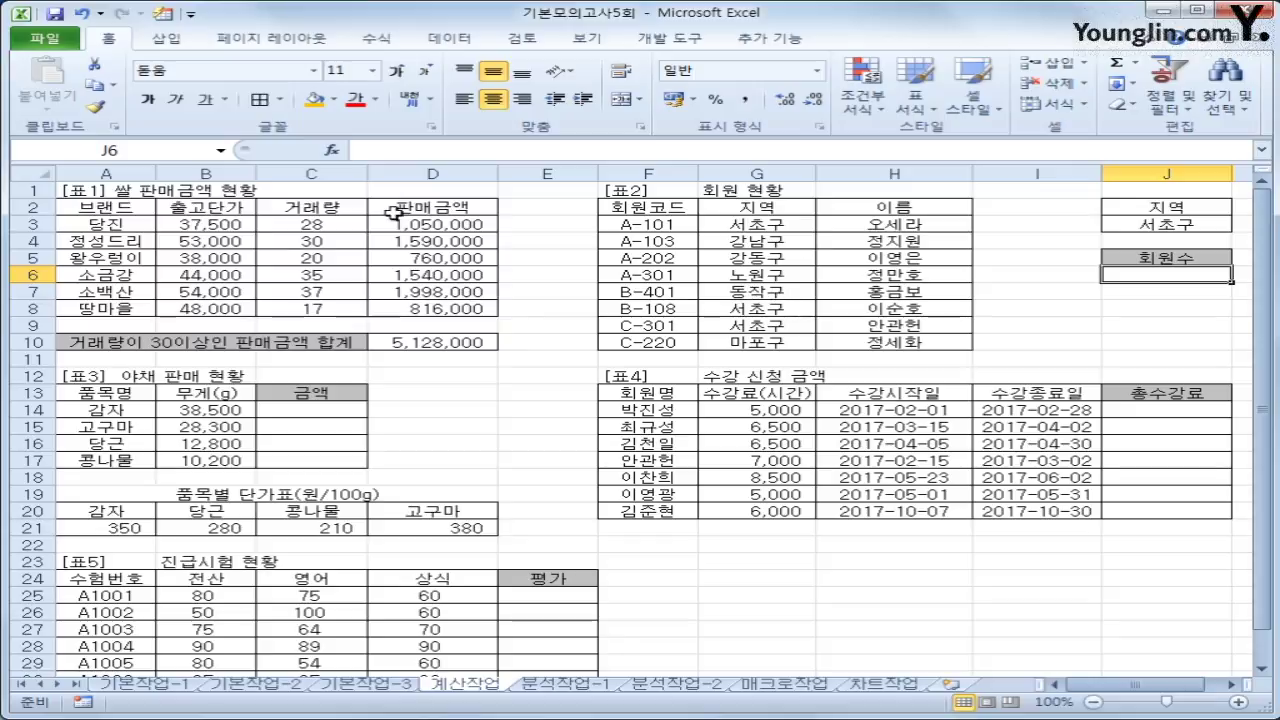
pyautogui.click(331, 149)
pyautogui.click(730, 341)
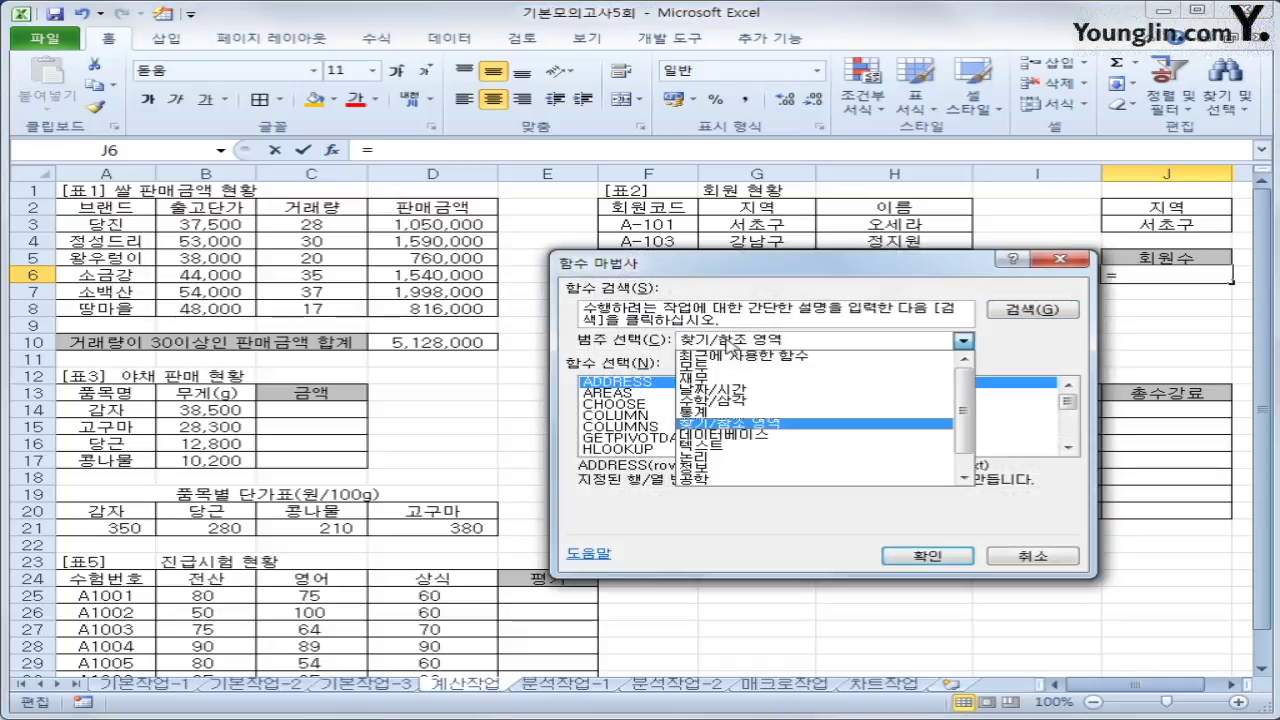
pyautogui.click(738, 438)
pyautogui.click(606, 394)
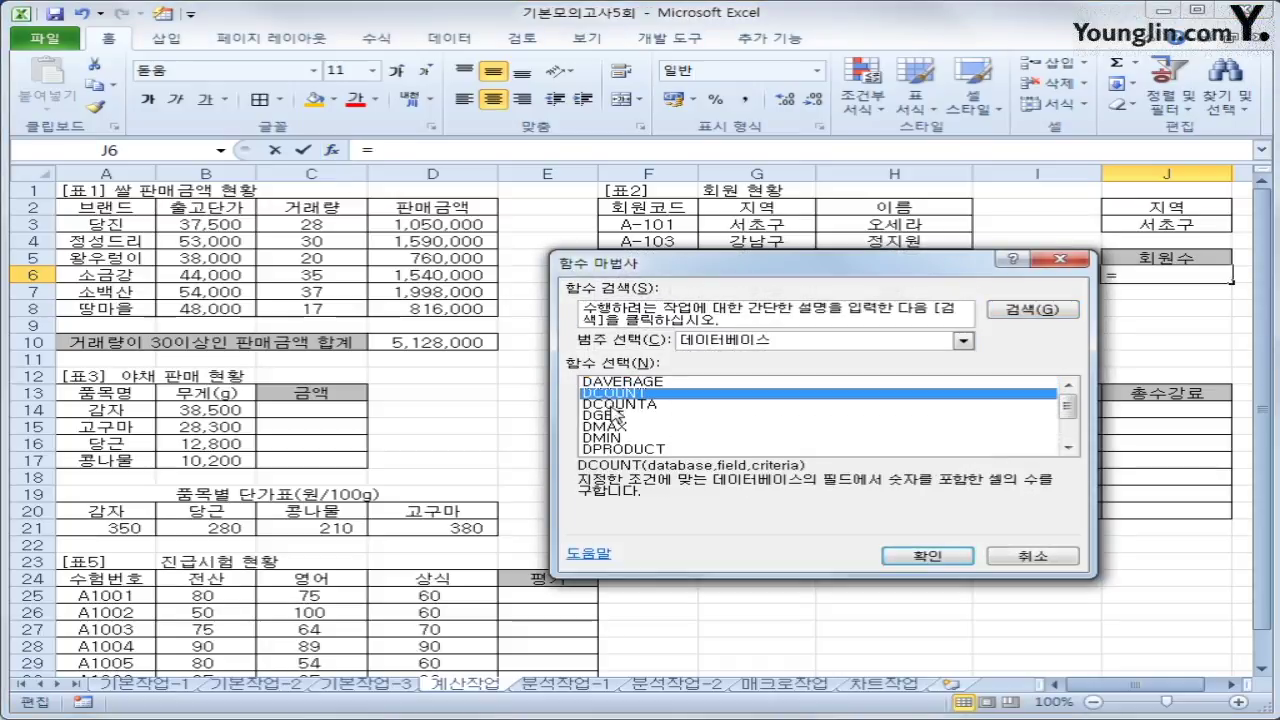
pyautogui.click(610, 405)
pyautogui.click(915, 556)
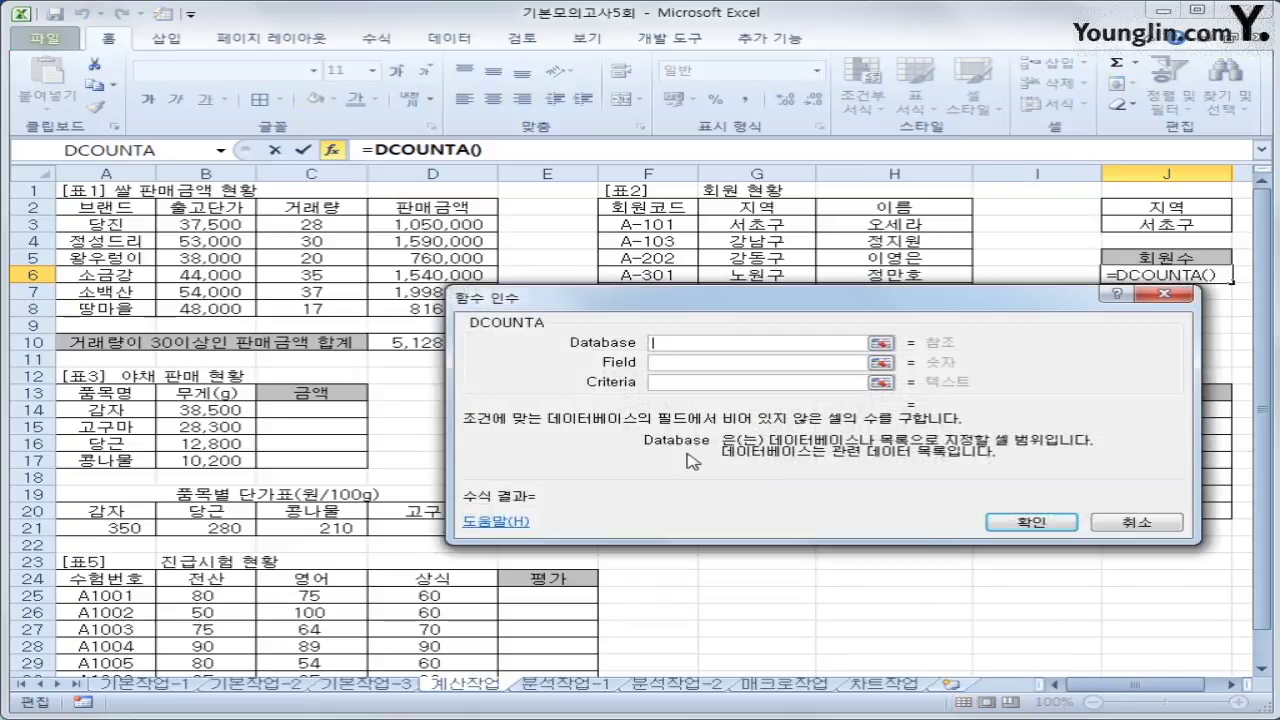
# Step: Set DCOUNTA's database to F2:H10, field to G2 and criteria to J2:J3, and confirm the function
pyautogui.moveTo(655, 207); pyautogui.dragTo(916, 345)
pyautogui.click(472, 467)
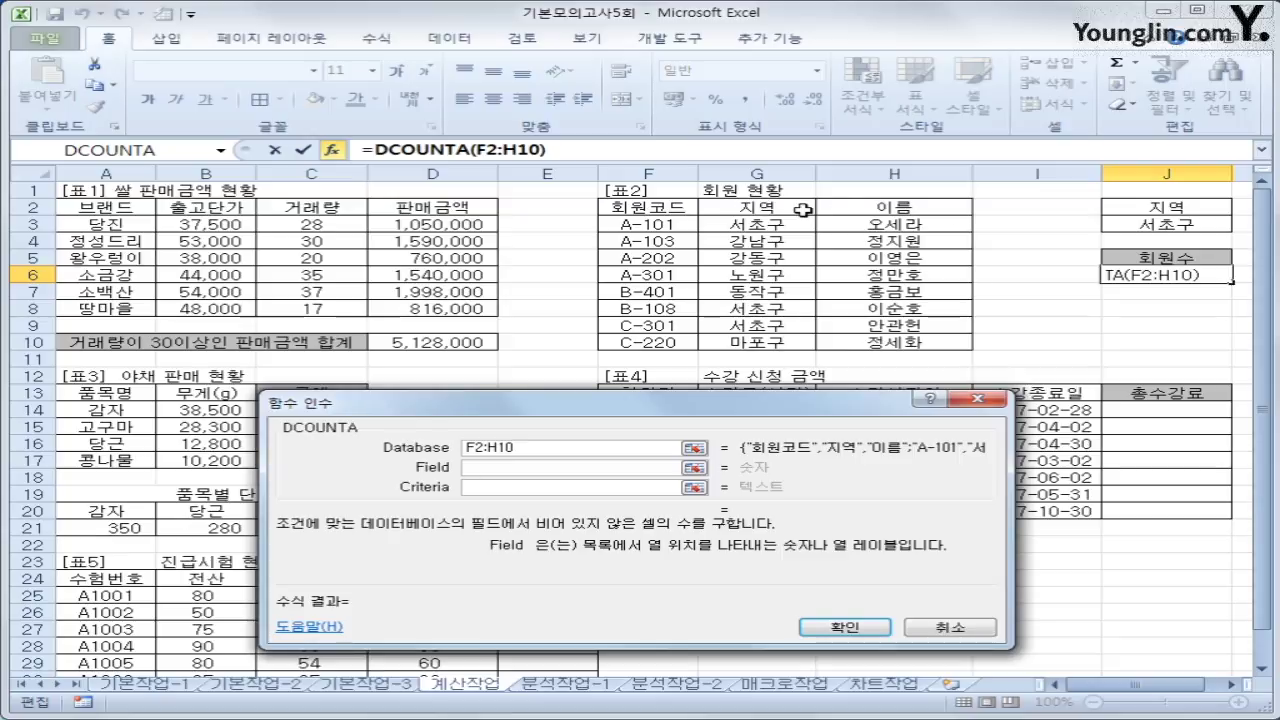
pyautogui.click(772, 207)
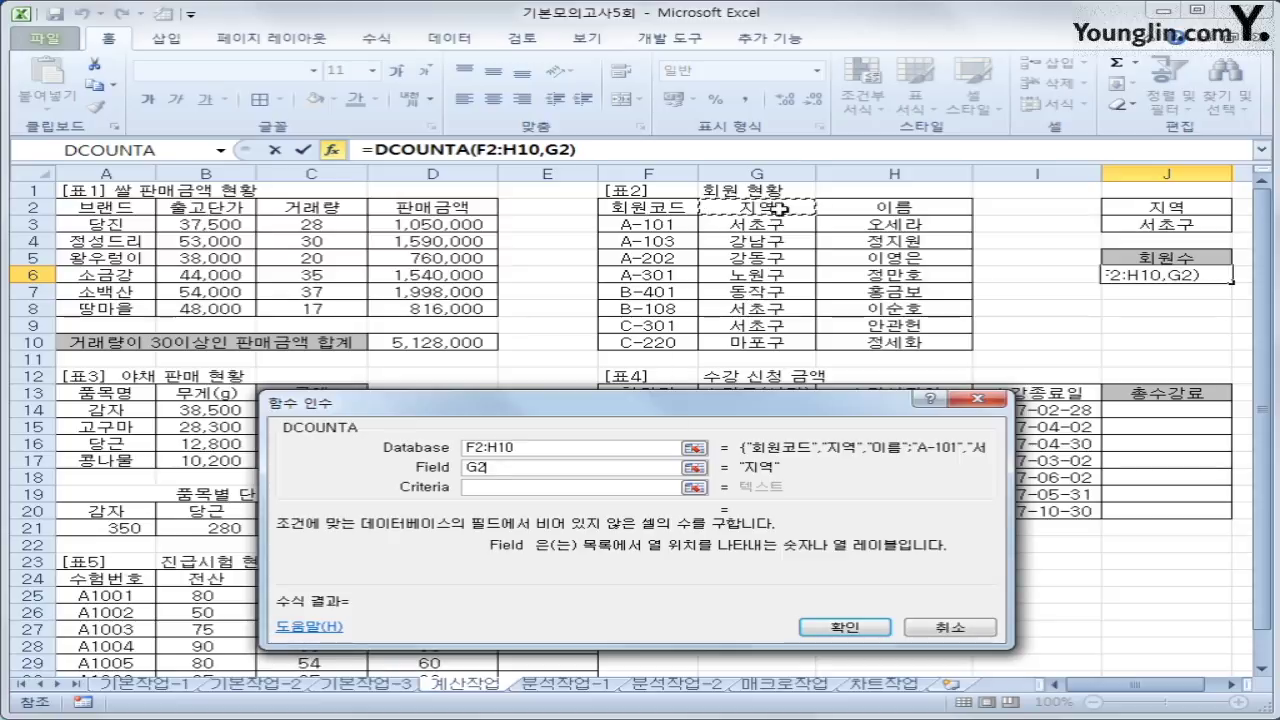
pyautogui.click(594, 490)
pyautogui.moveTo(1148, 212); pyautogui.dragTo(1150, 226)
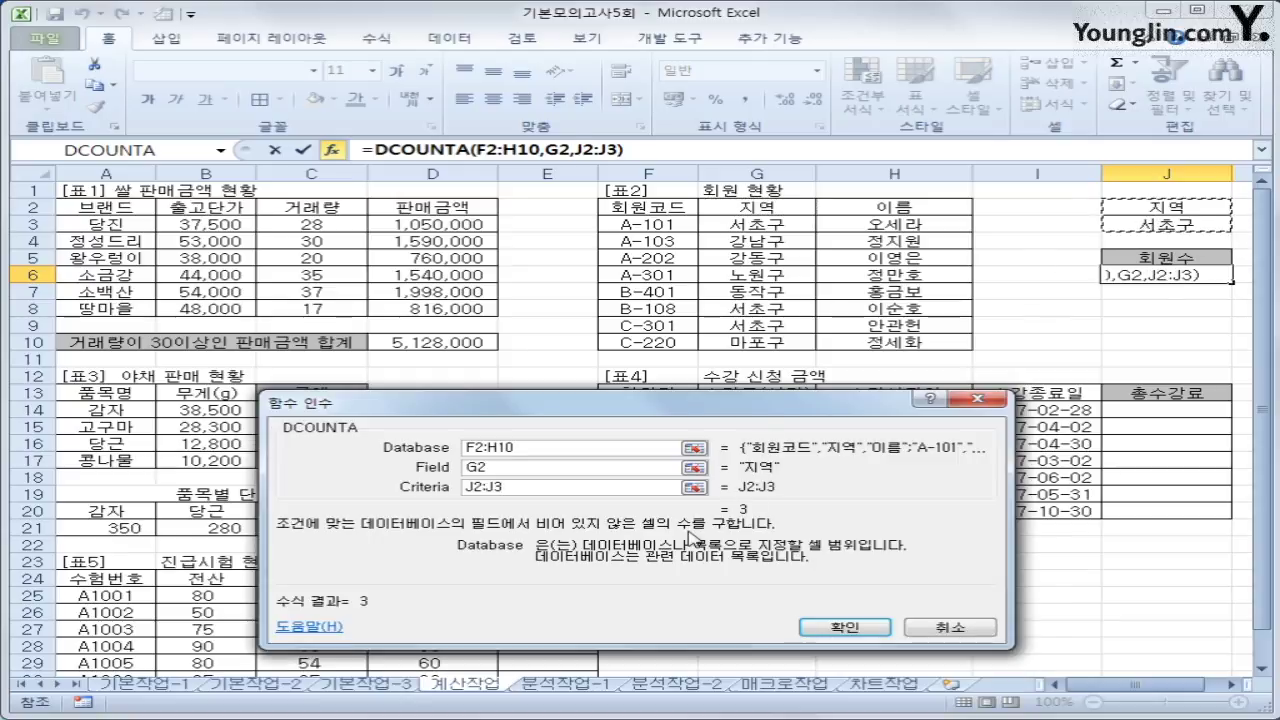
pyautogui.click(845, 627)
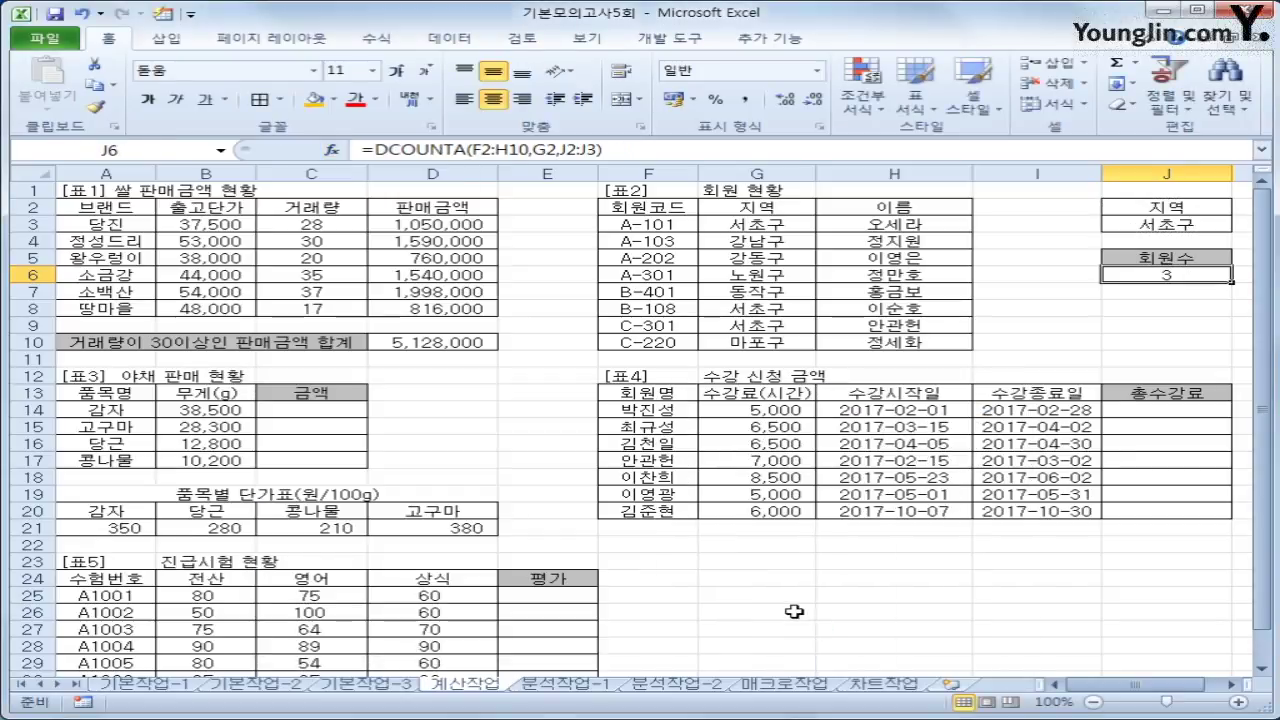
# Step: Append &"명" to the DCOUNTA formula in J6
pyautogui.click(667, 151)
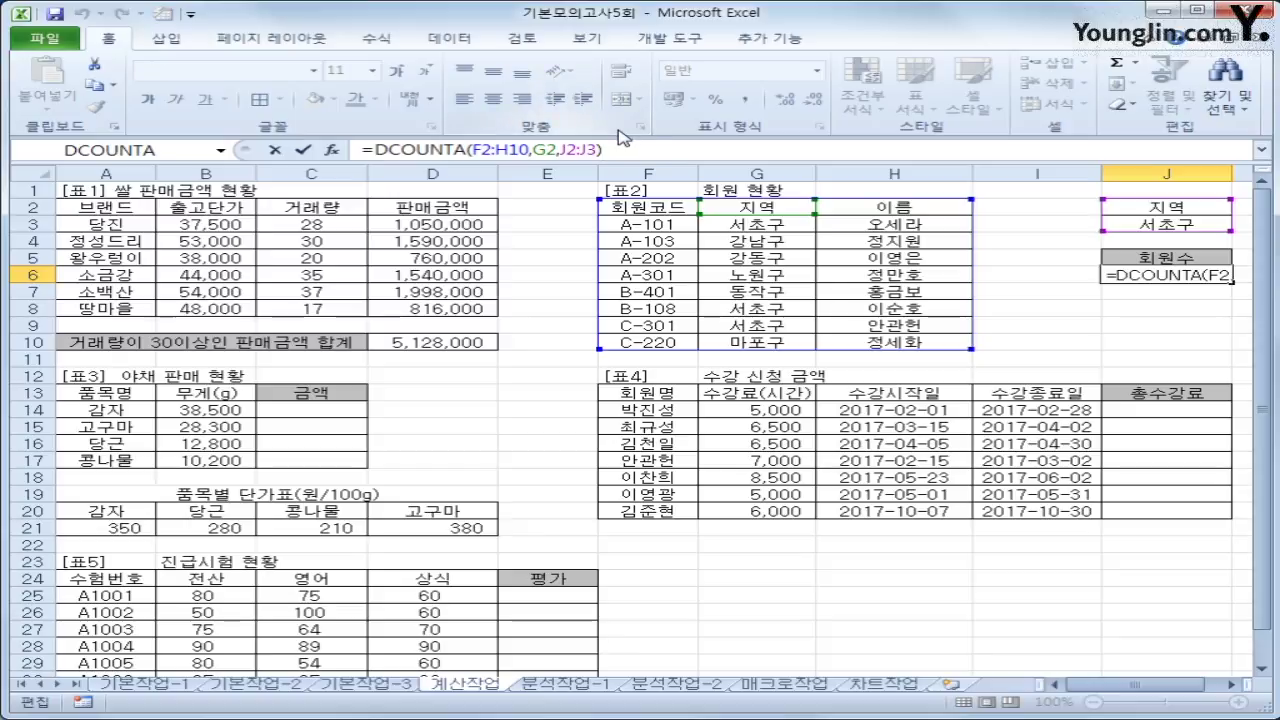
pyautogui.write('&"')
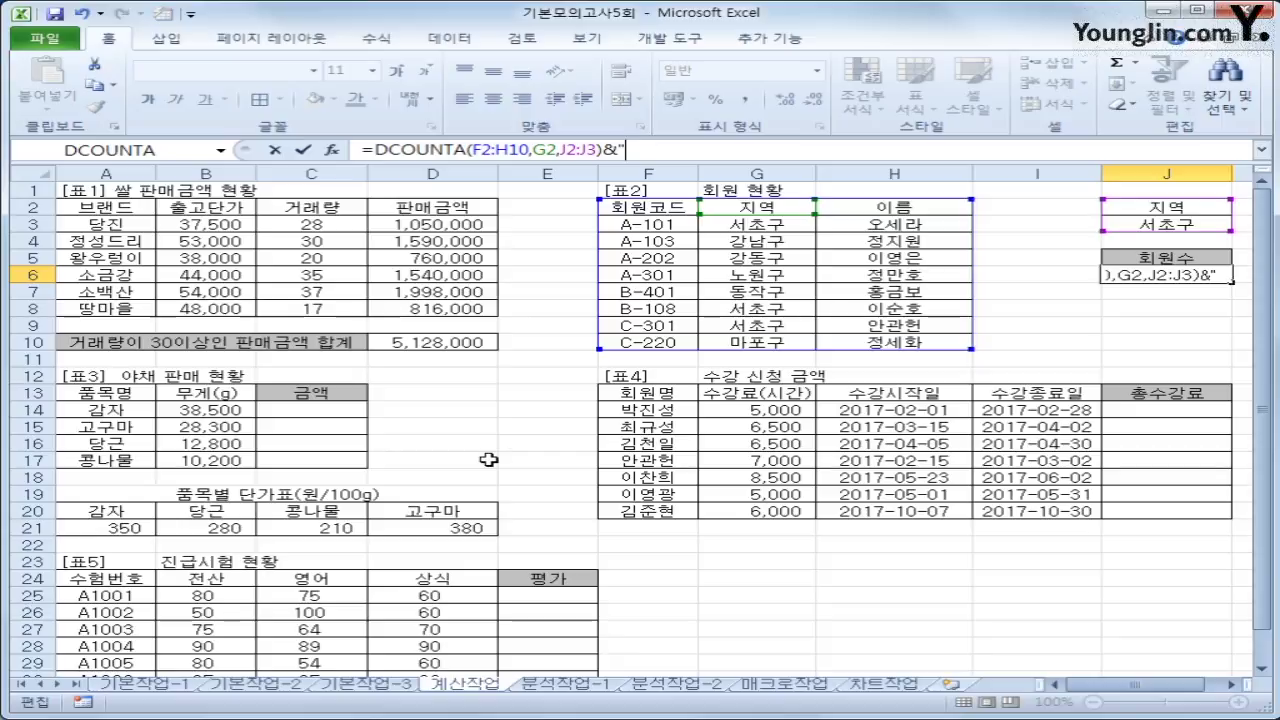
pyautogui.write('명')
pyautogui.press('BackSpace')
pyautogui.write('명"')
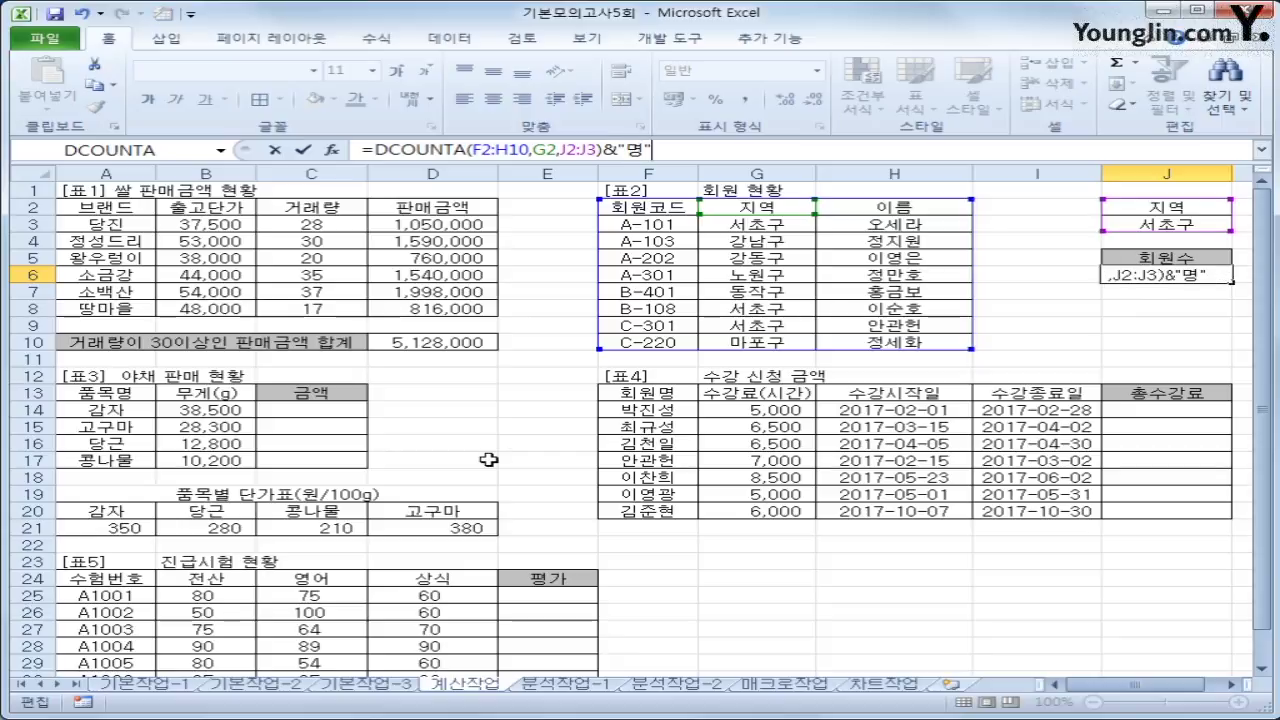
pyautogui.press('Return')
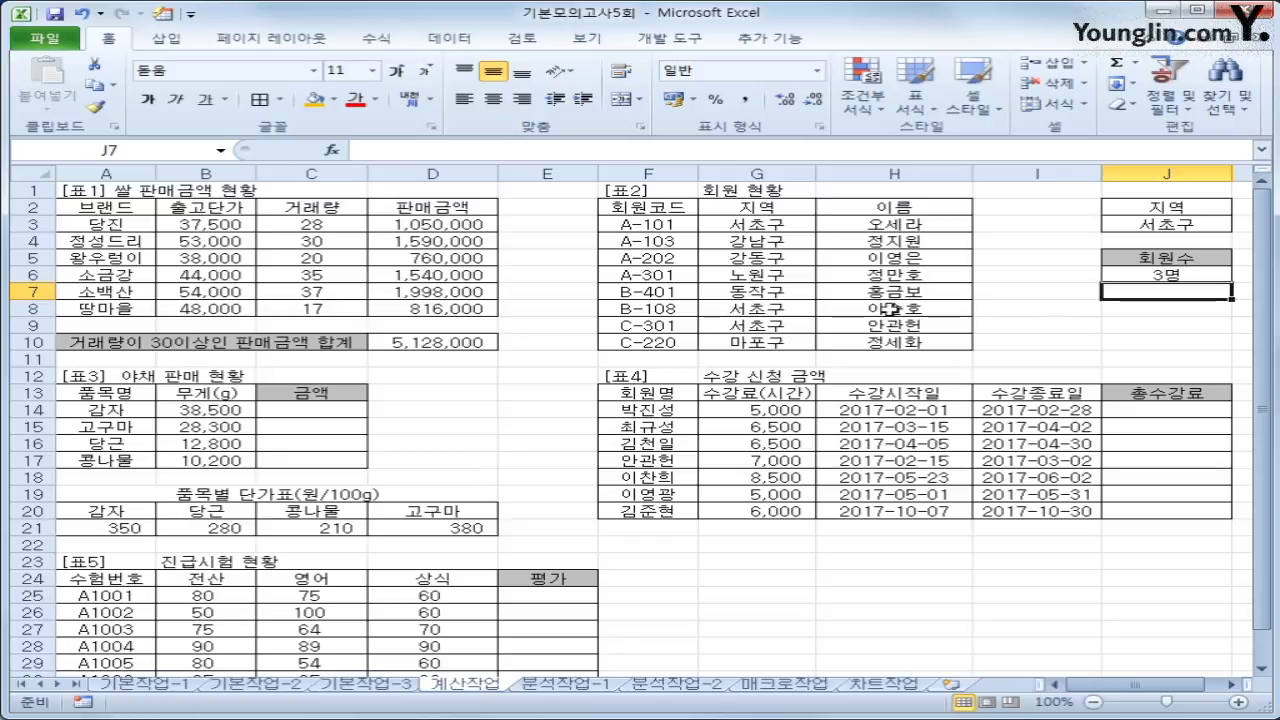
pyautogui.click(1143, 274)
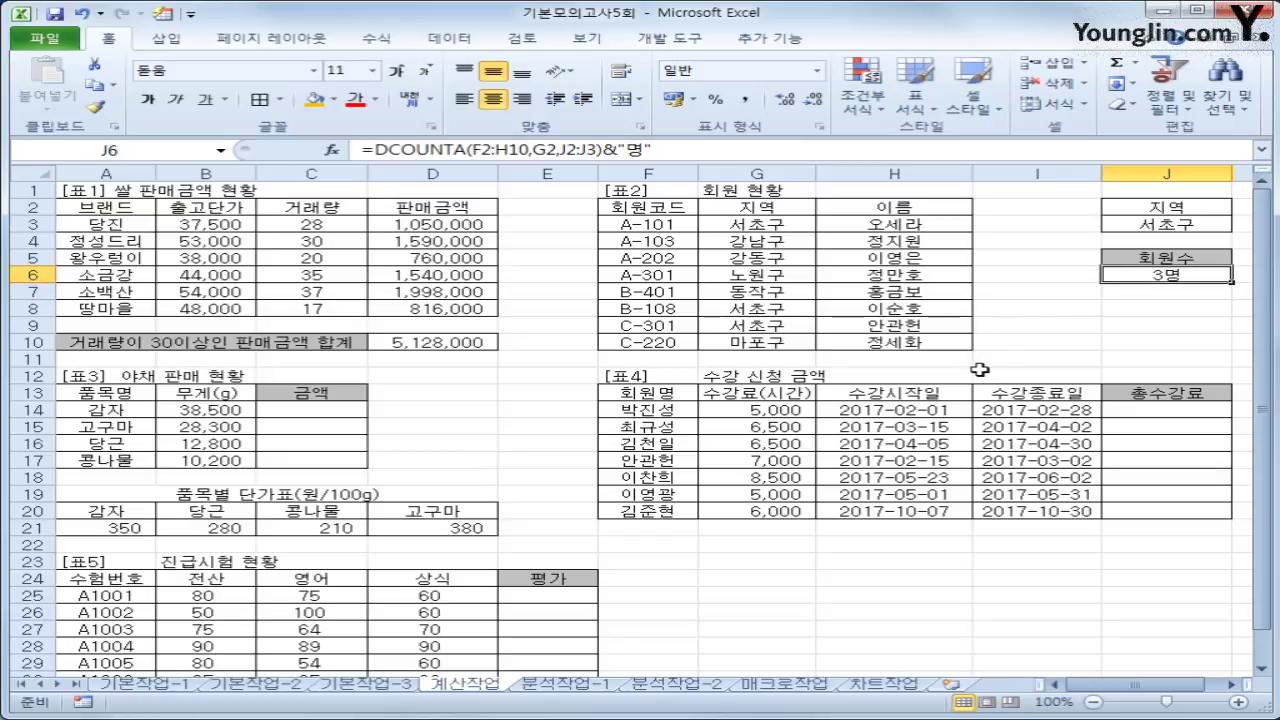
# Step: Start an HLOOKUP formula in C14 with A14 as the lookup value and the absolute range $A$20:$D$21 as the table
pyautogui.click(310, 407)
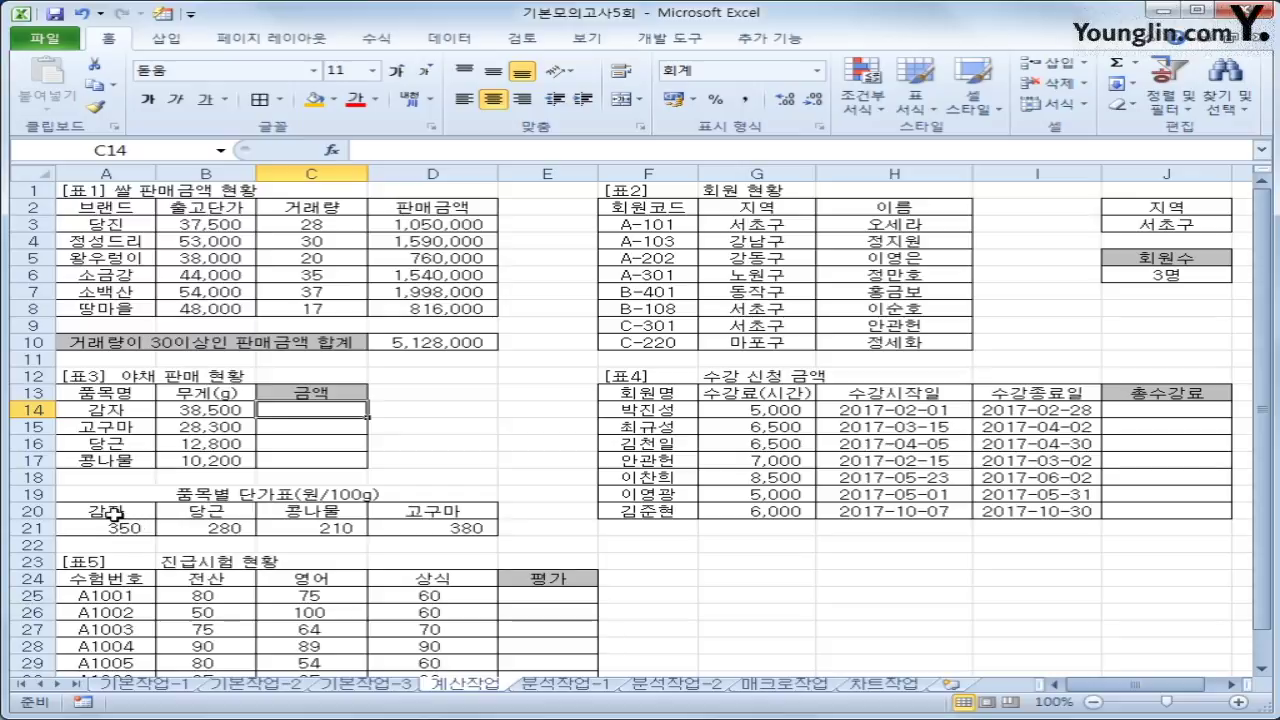
pyautogui.moveTo(110, 511); pyautogui.dragTo(381, 520)
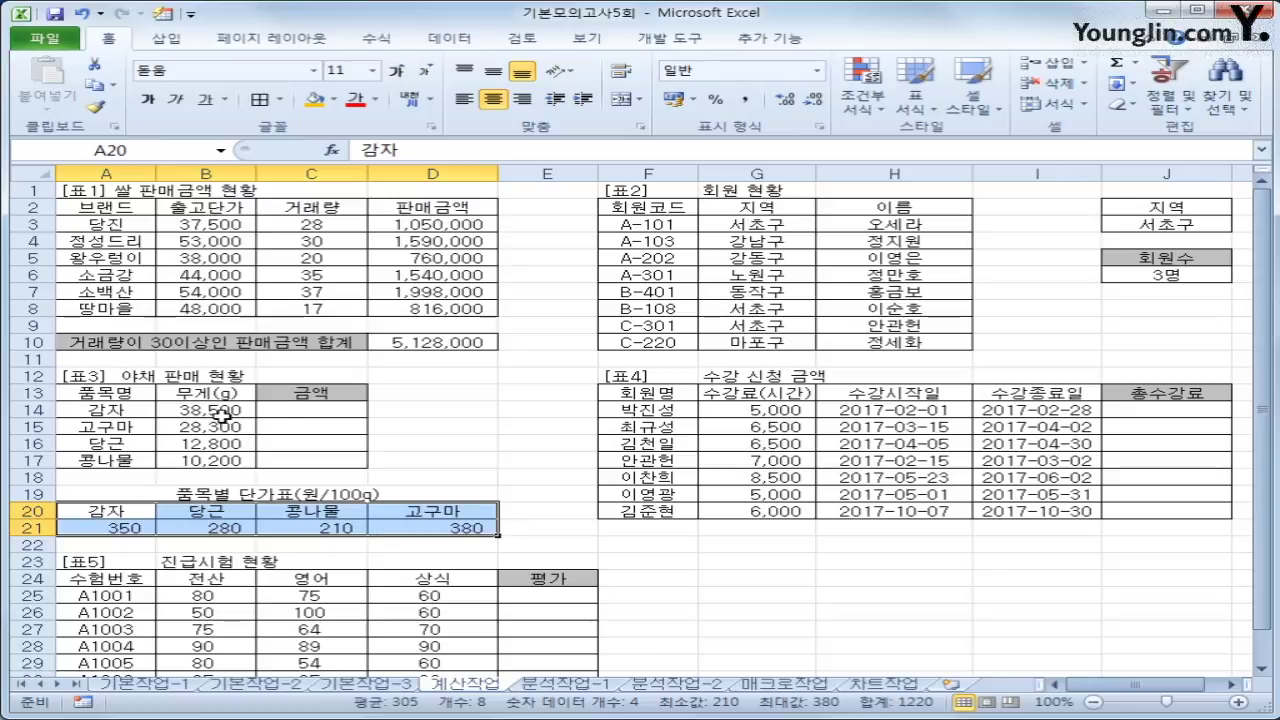
pyautogui.click(288, 413)
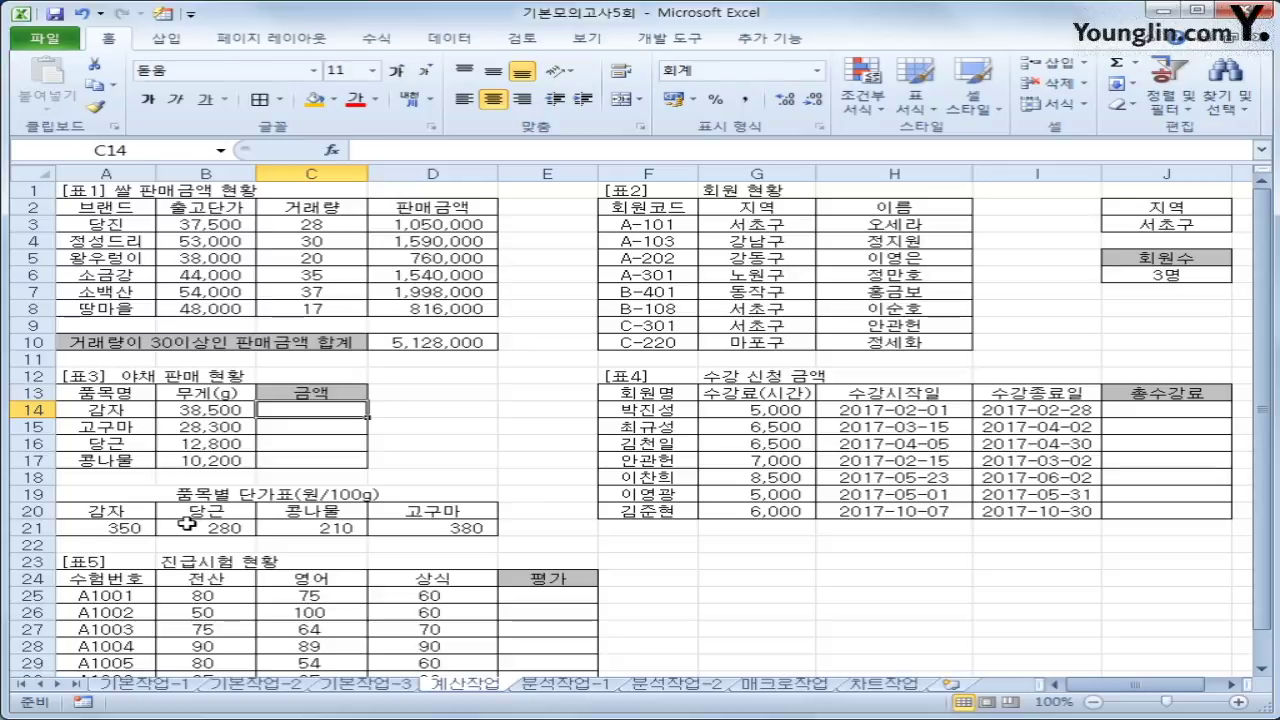
pyautogui.write('=h')
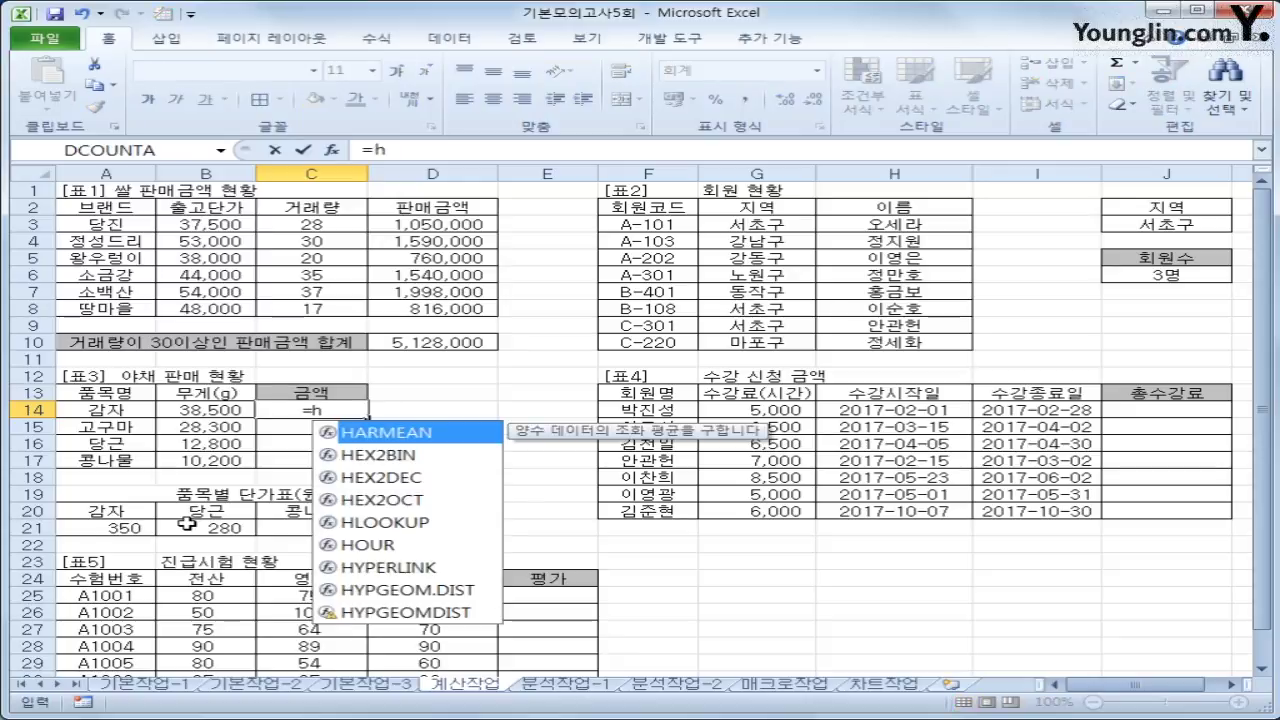
pyautogui.write('l')
pyautogui.press('Tab')
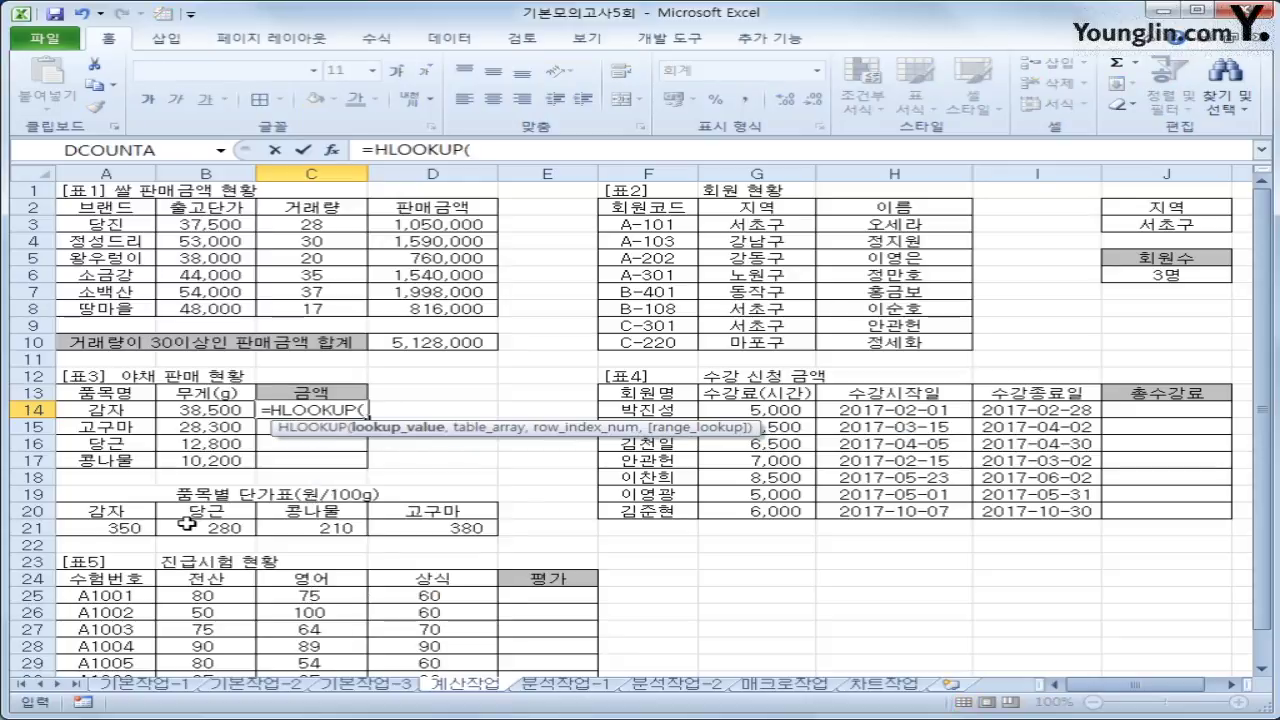
pyautogui.click(105, 409)
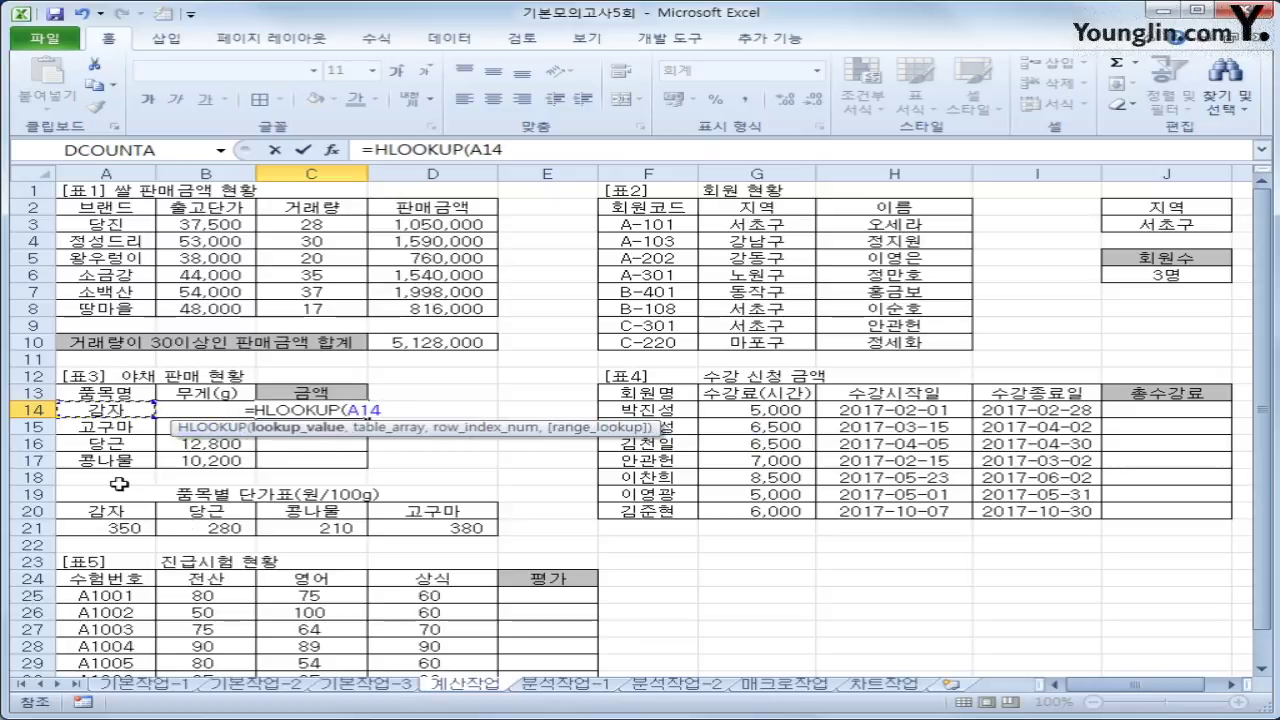
pyautogui.write(',')
pyautogui.moveTo(128, 515); pyautogui.dragTo(427, 528)
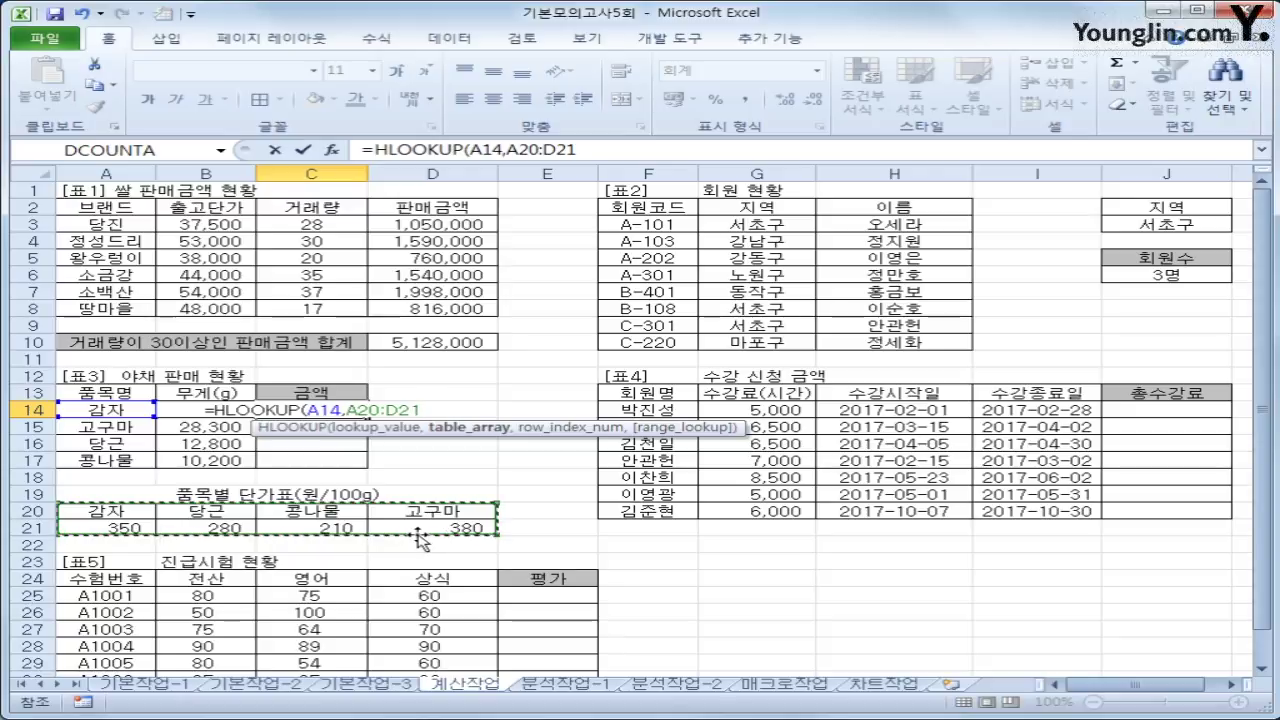
pyautogui.press('F4')
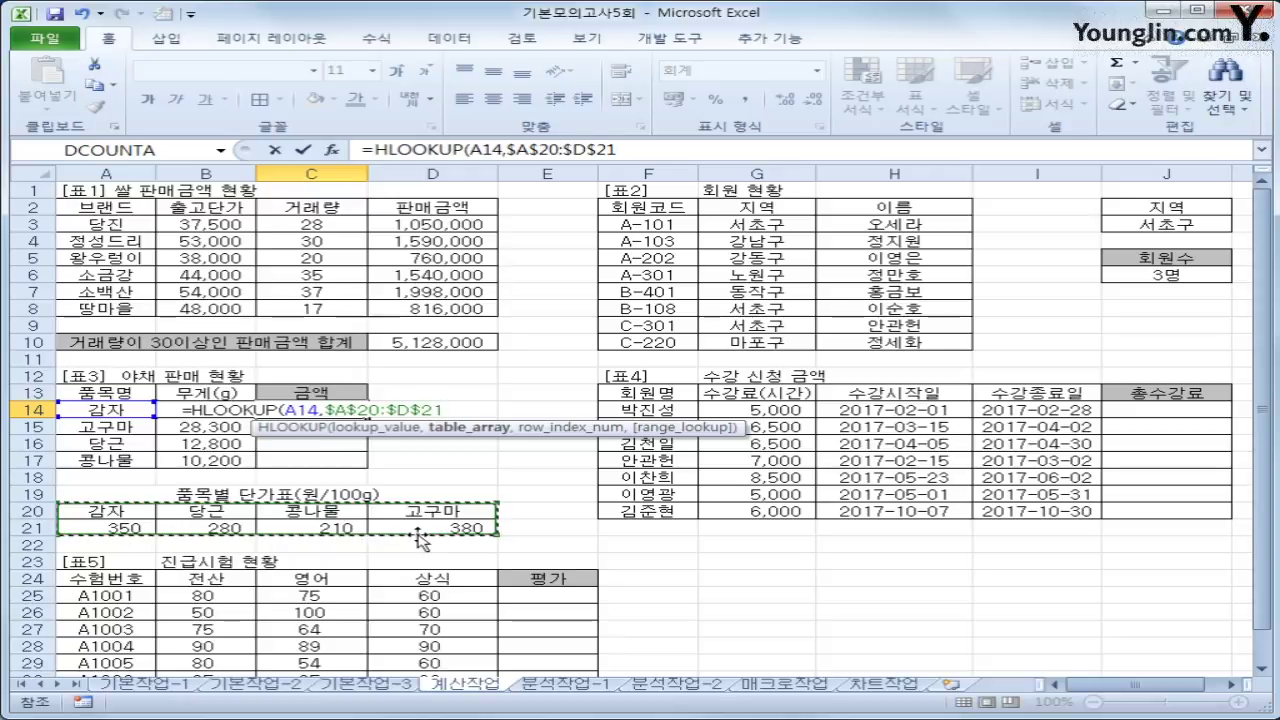
# Step: Complete C14's HLOOKUP with row index 2 and exact match 0, and confirm the formula
pyautogui.write(',')
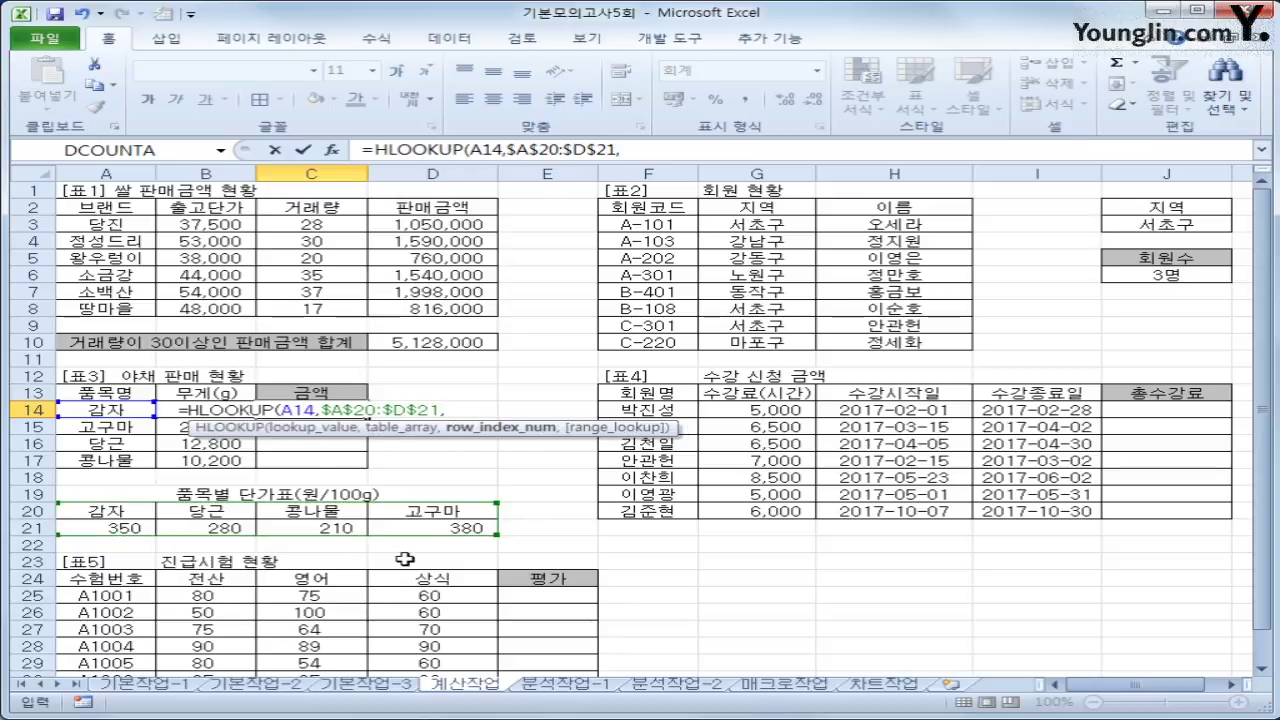
pyautogui.write('2')
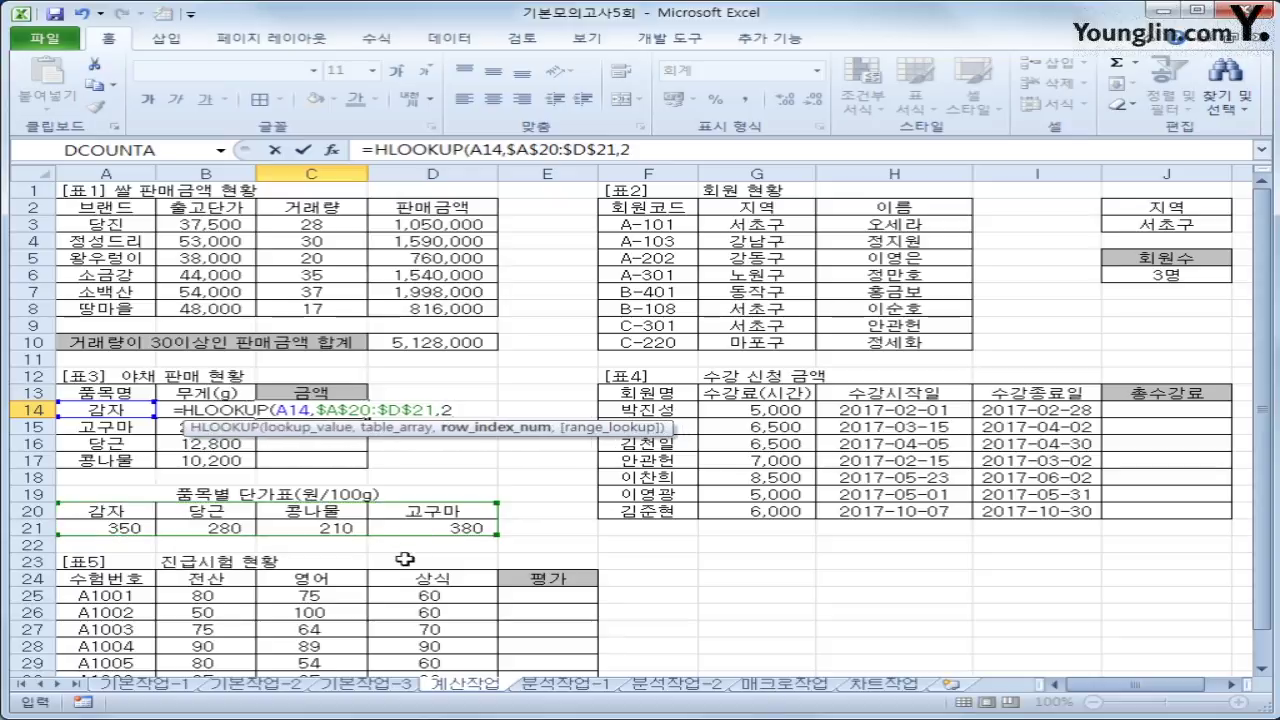
pyautogui.write(',')
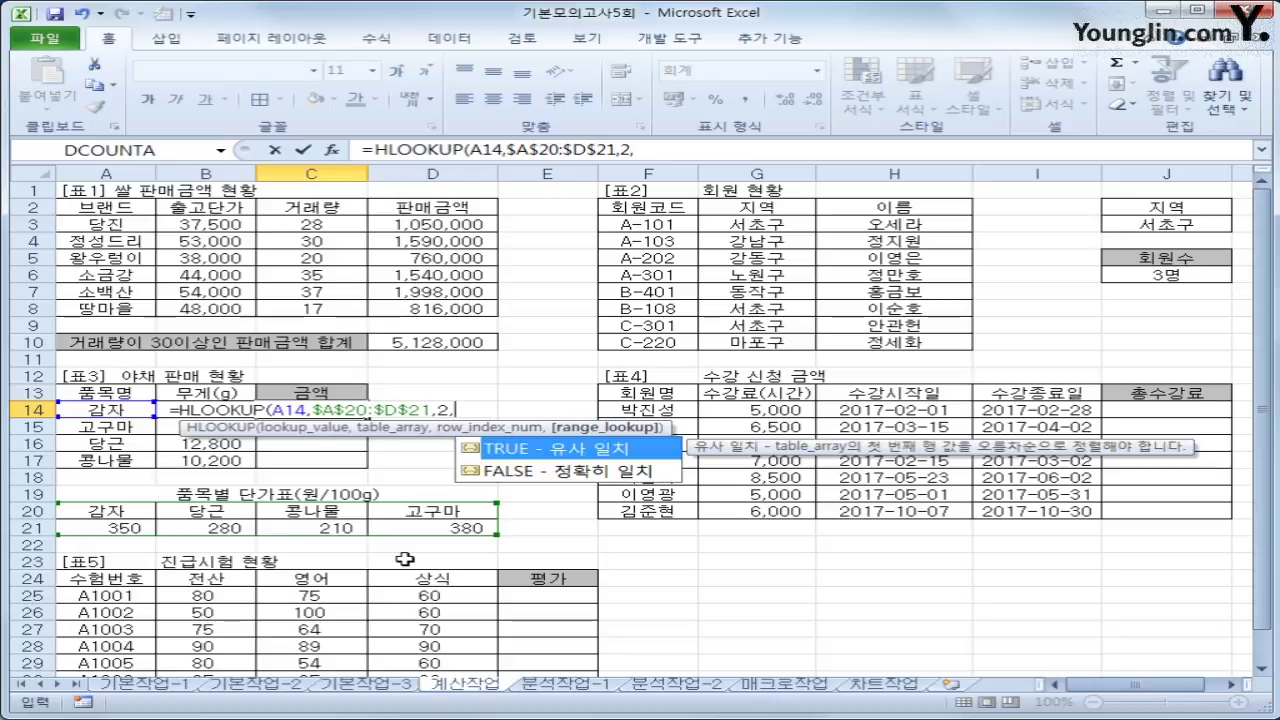
pyautogui.write('0')
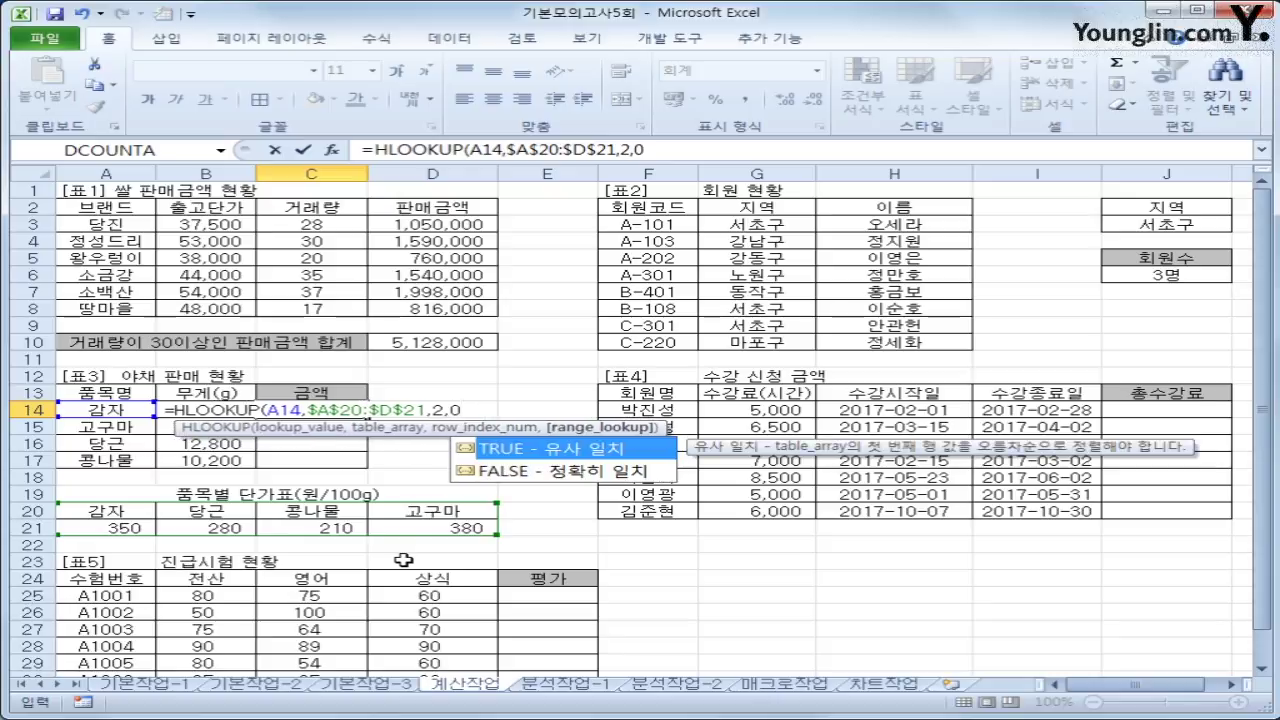
pyautogui.write(')')
pyautogui.press('Return')
pyautogui.press('Up')
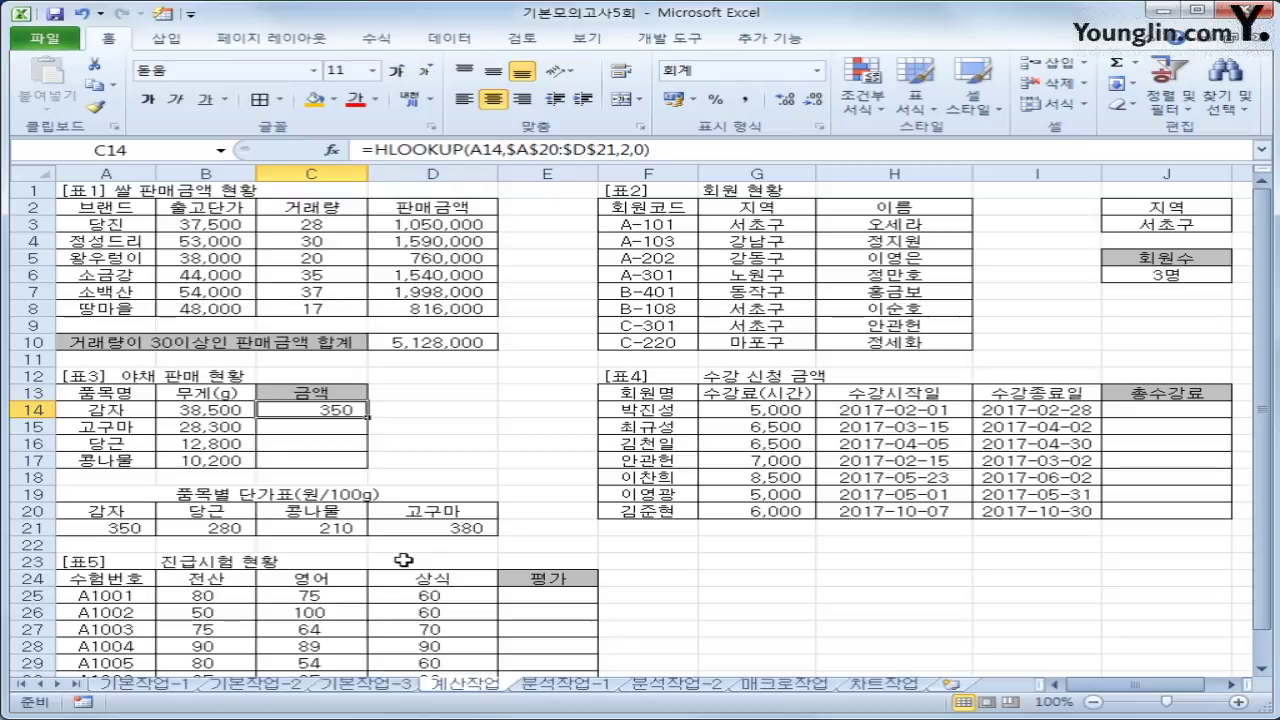
# Step: Divide the HLOOKUP result in C14 by 100
pyautogui.click(660, 150)
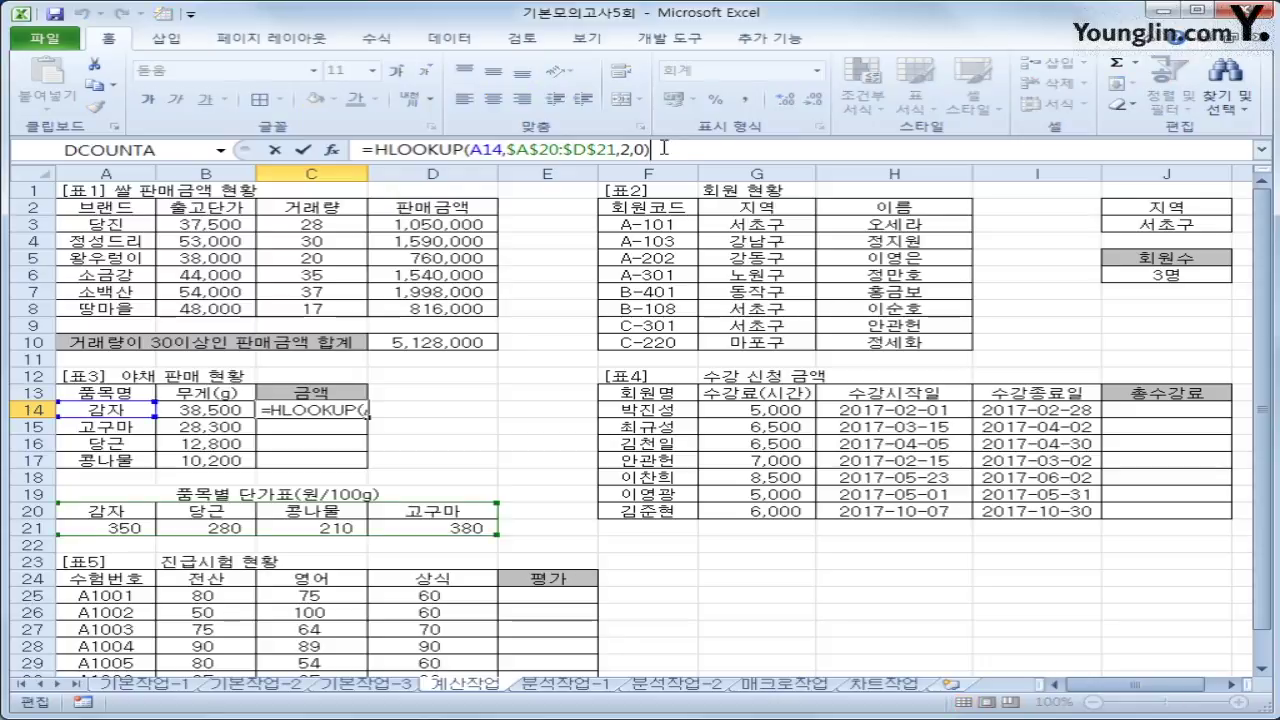
pyautogui.write('/100')
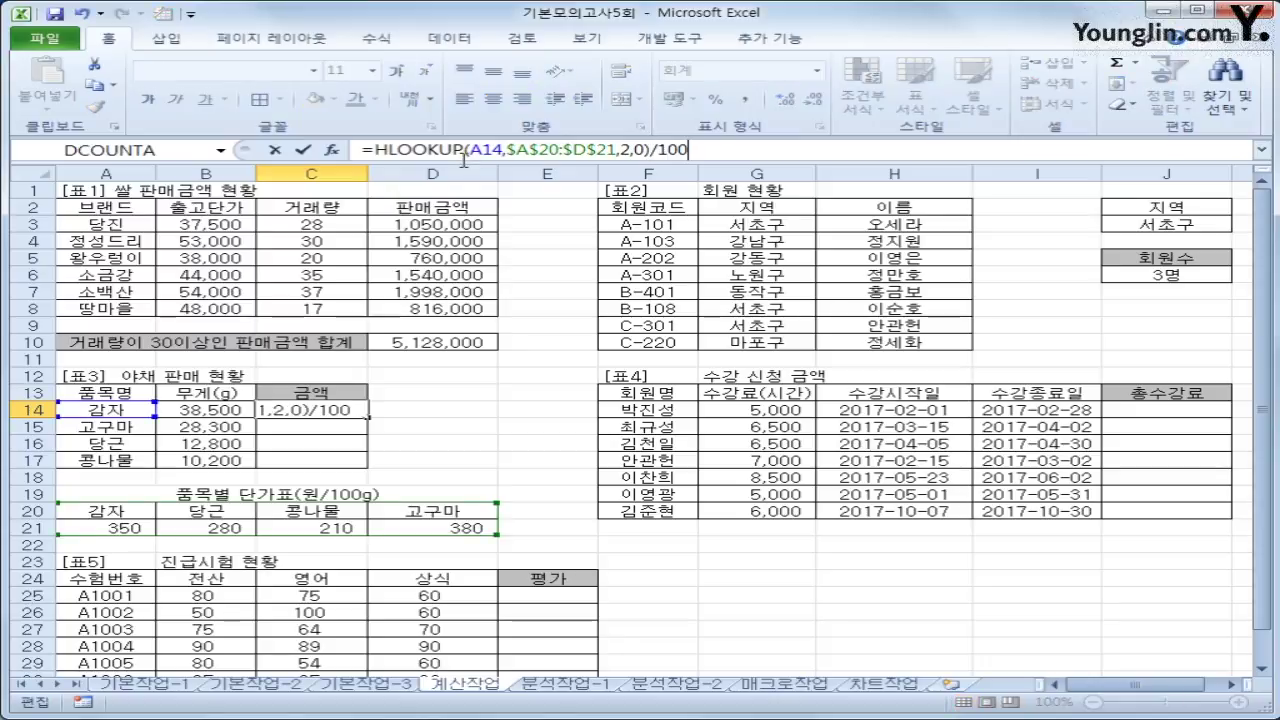
pyautogui.press('Return')
pyautogui.press('Up')
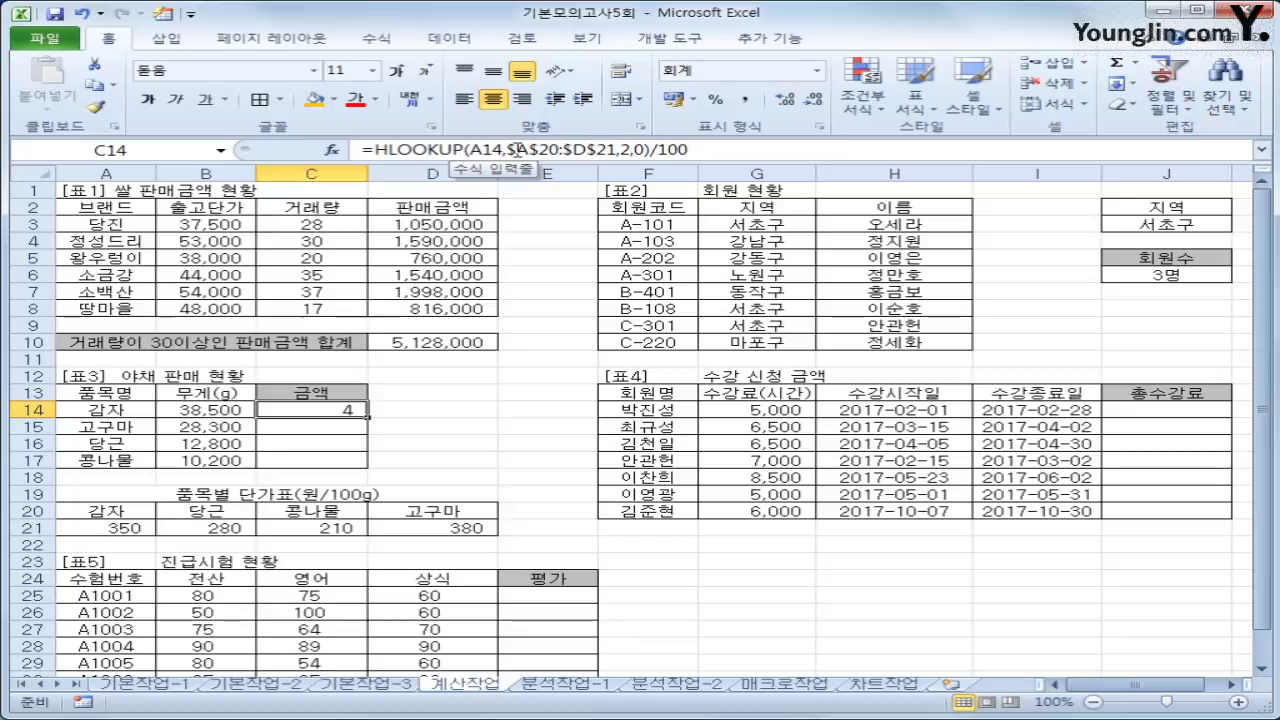
# Step: Multiply the C14 formula by the weight in B14 in front of HLOOKUP and fill it down to C17
pyautogui.click(372, 150)
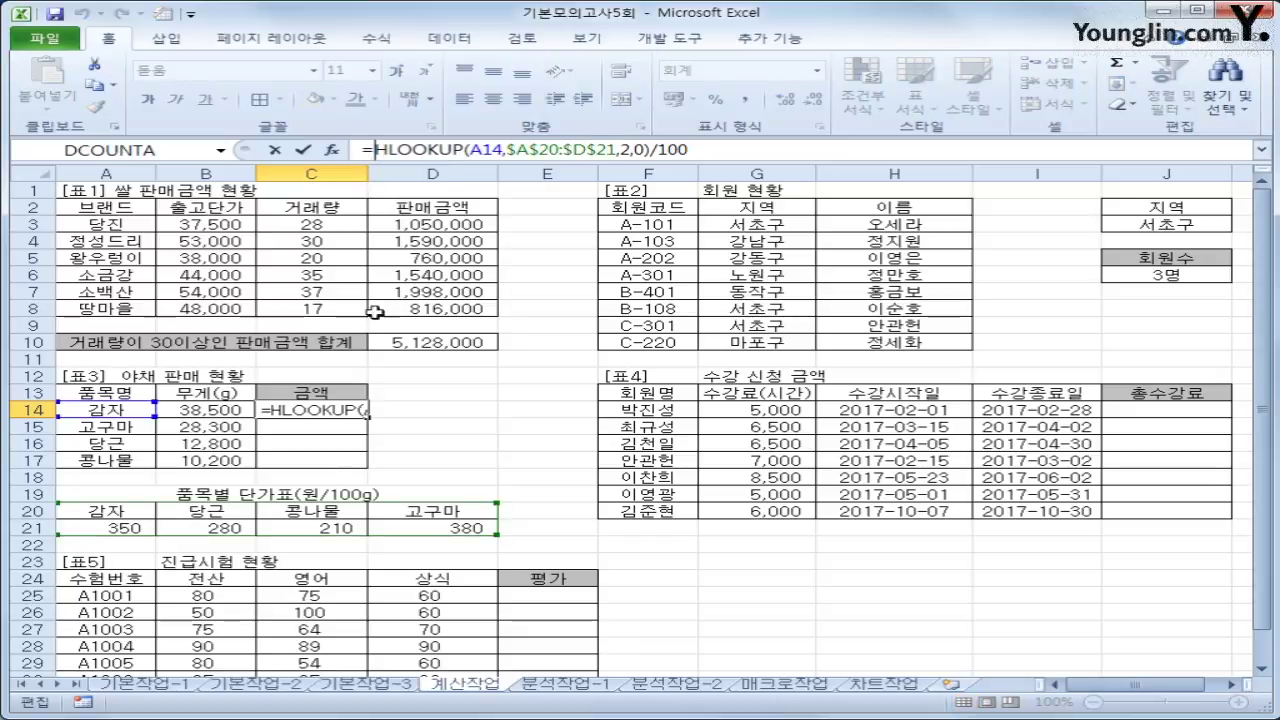
pyautogui.click(212, 411)
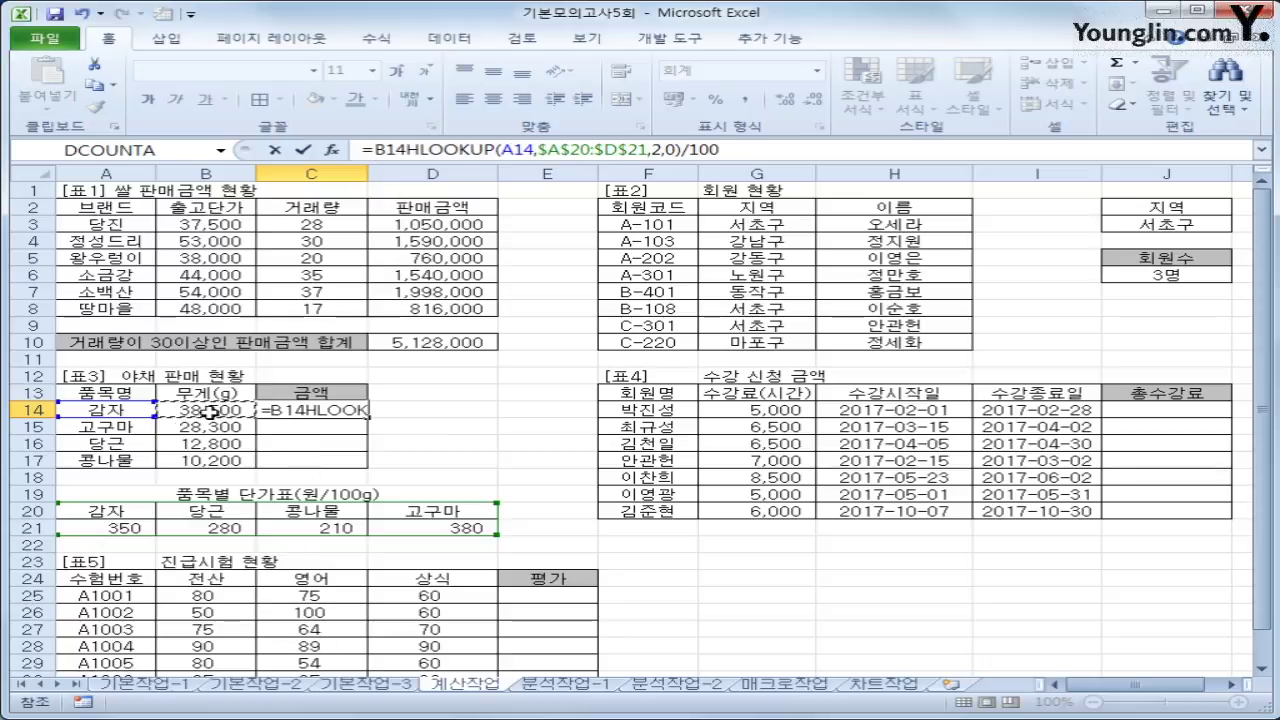
pyautogui.write('*')
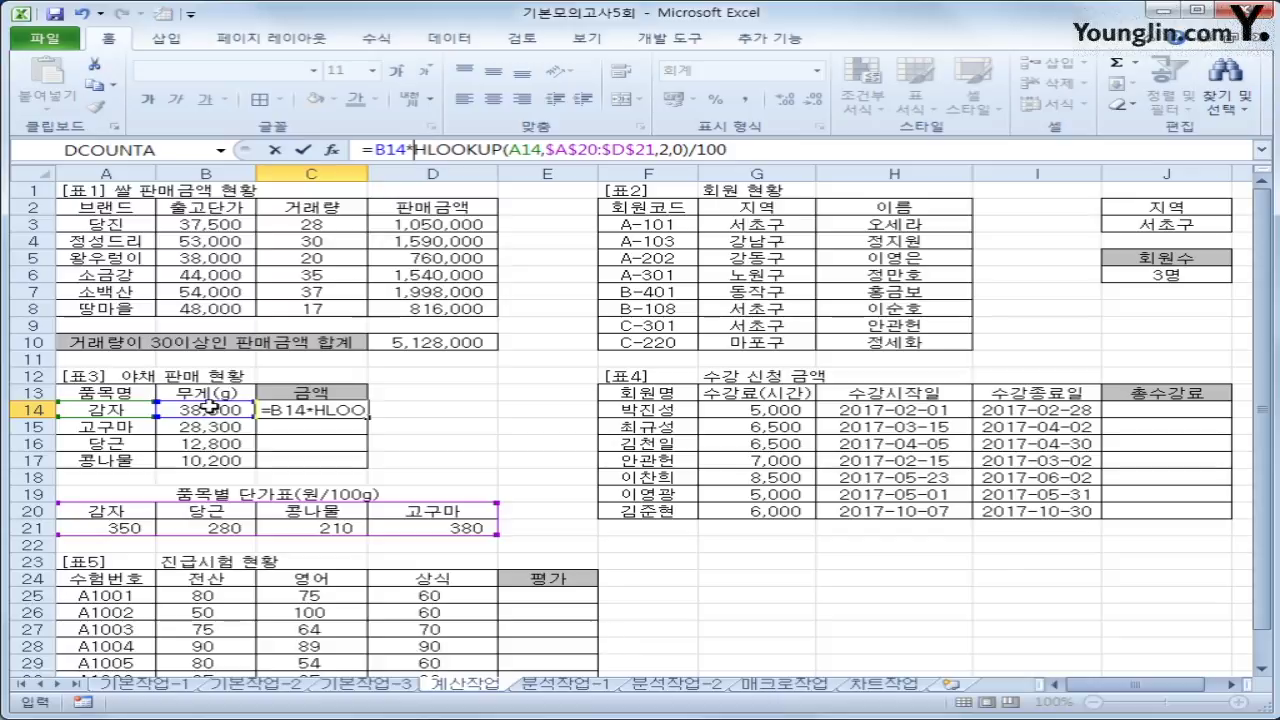
pyautogui.press('Return')
pyautogui.click(355, 408)
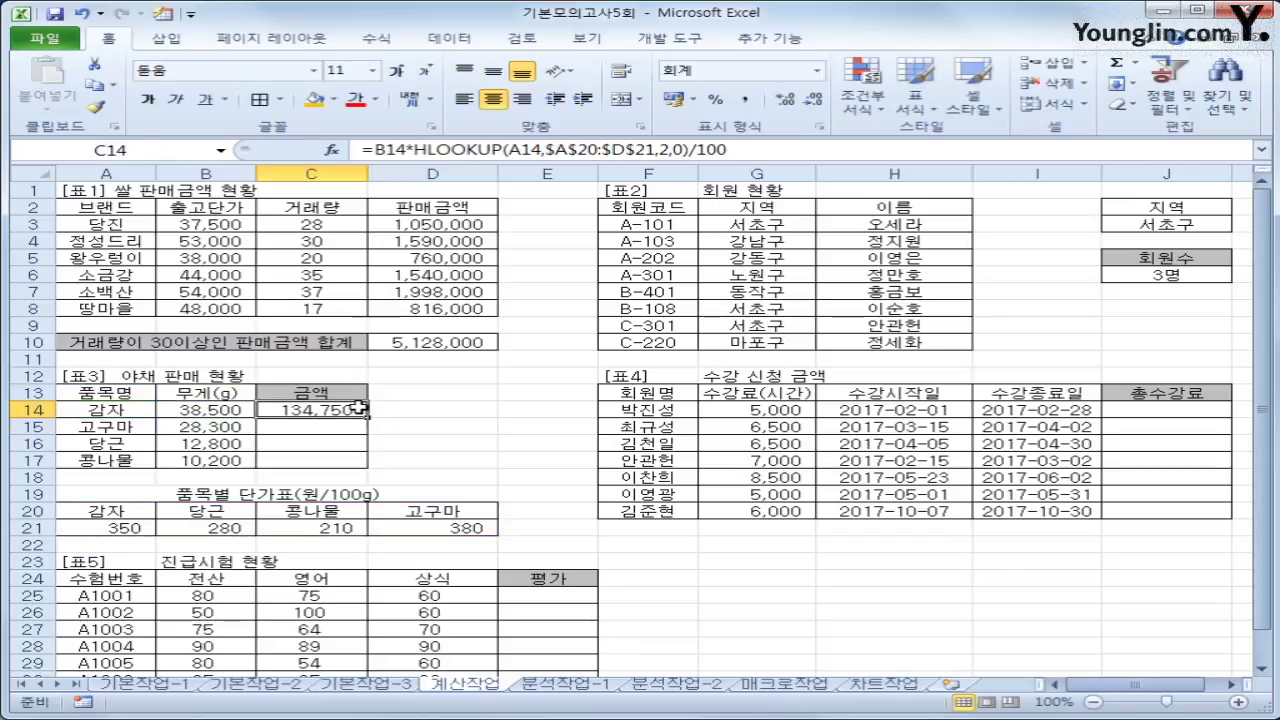
pyautogui.moveTo(367, 417); pyautogui.dragTo(355, 462)
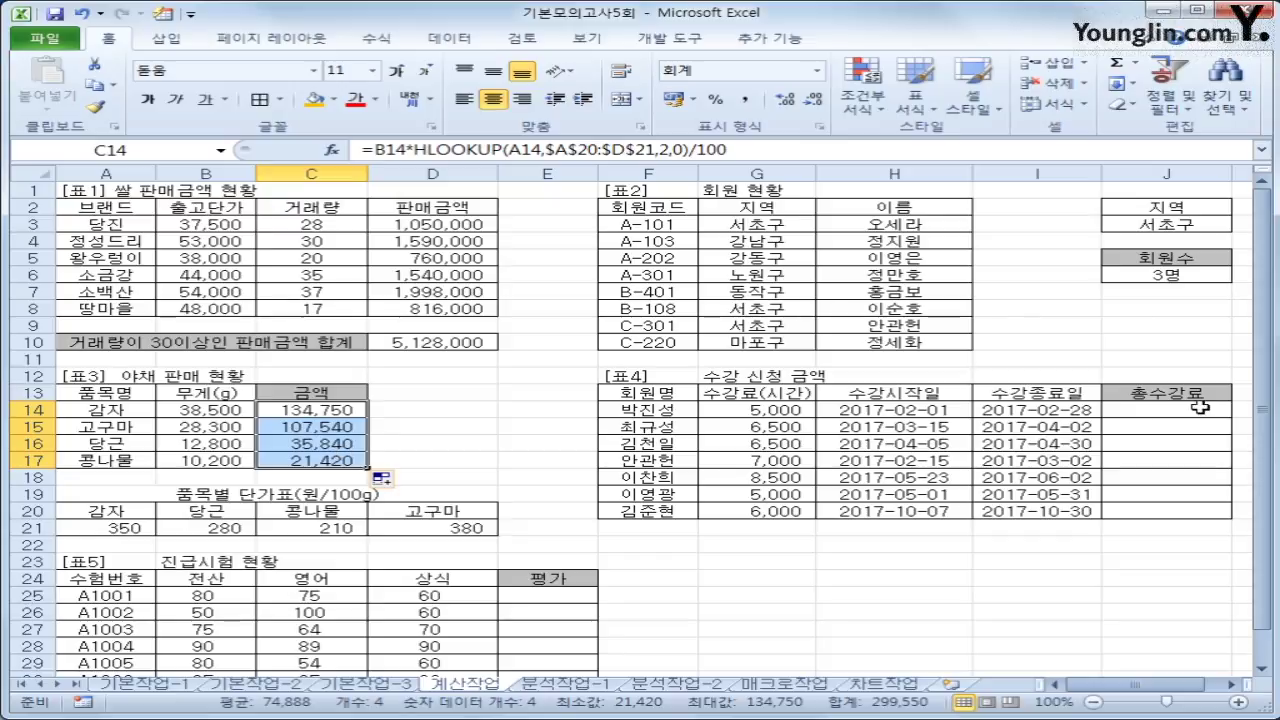
# Step: Enter =DAY(I14-H14) in the first 총수강료 cell J14 of 표4
pyautogui.click(1165, 412)
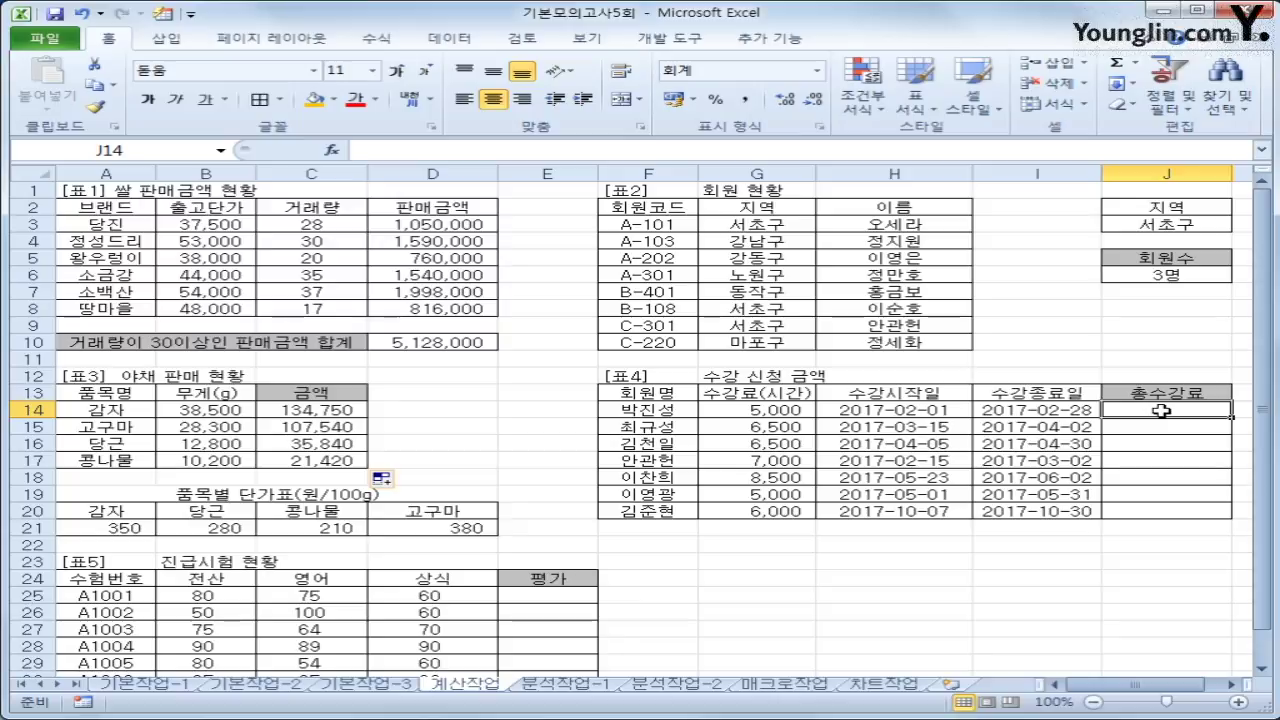
pyautogui.write('=')
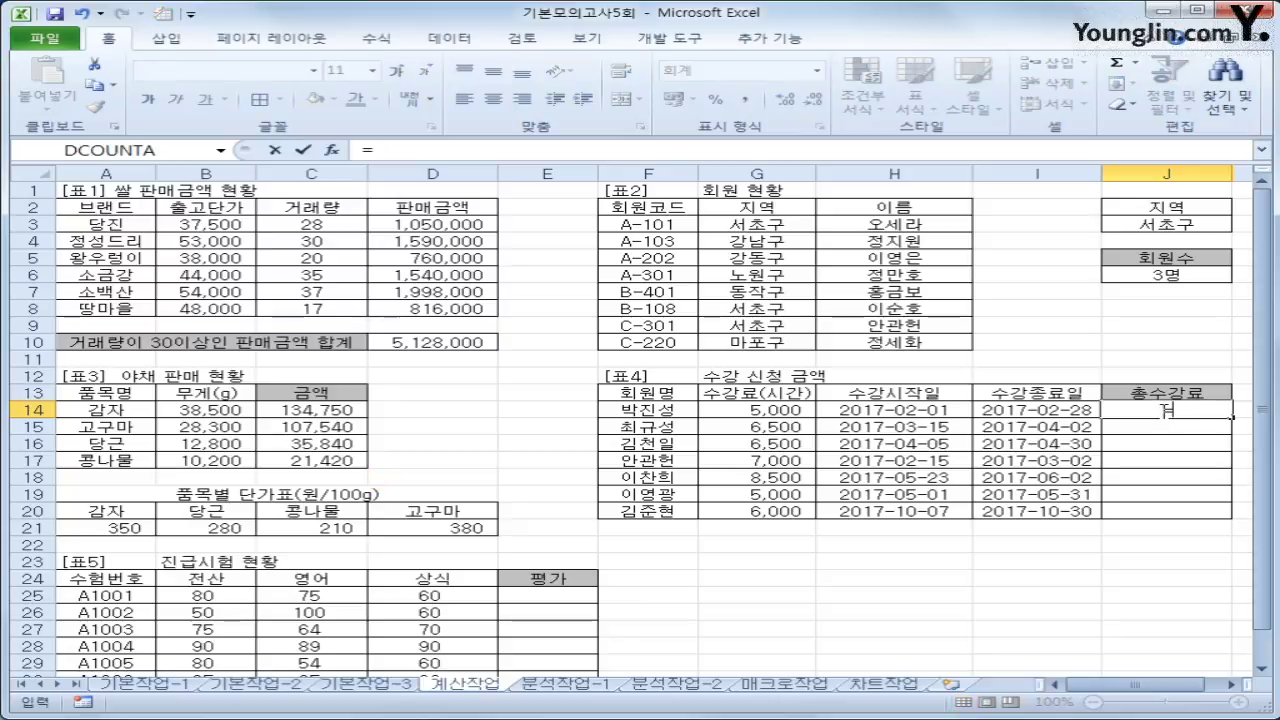
pyautogui.write('ㅇ')
pyautogui.press('BackSpace')
pyautogui.write('day')
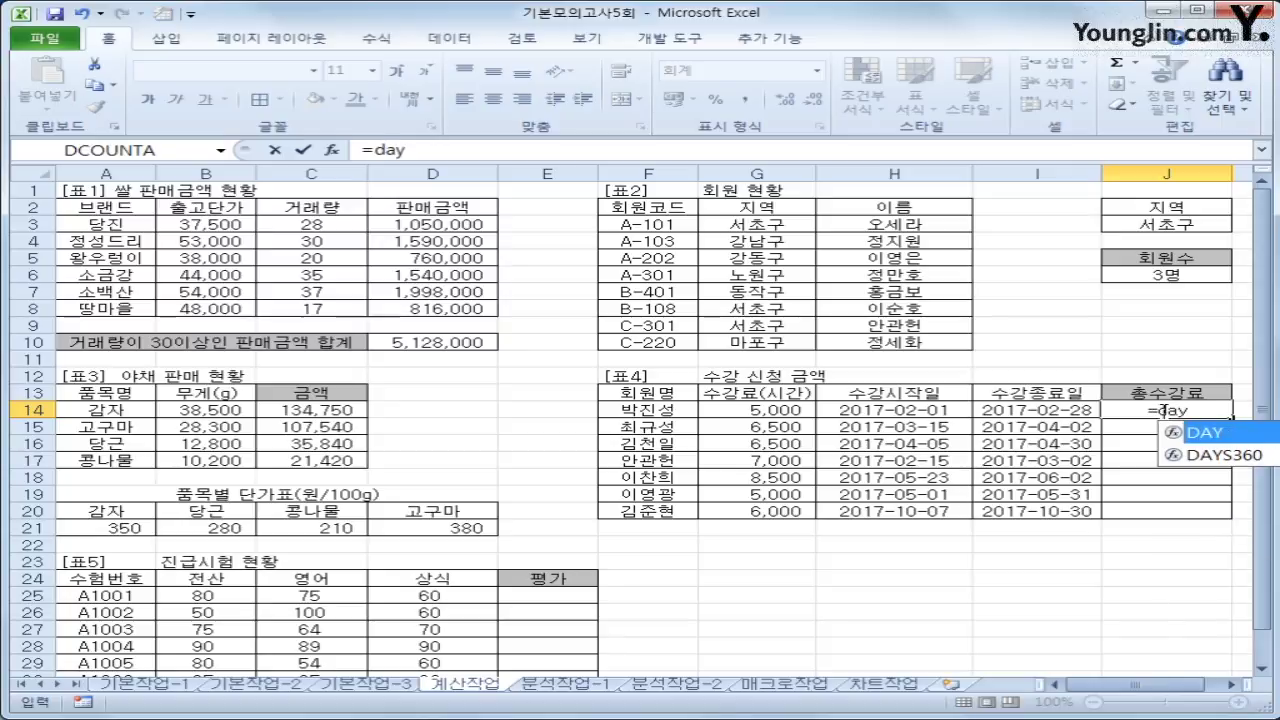
pyautogui.press('Tab')
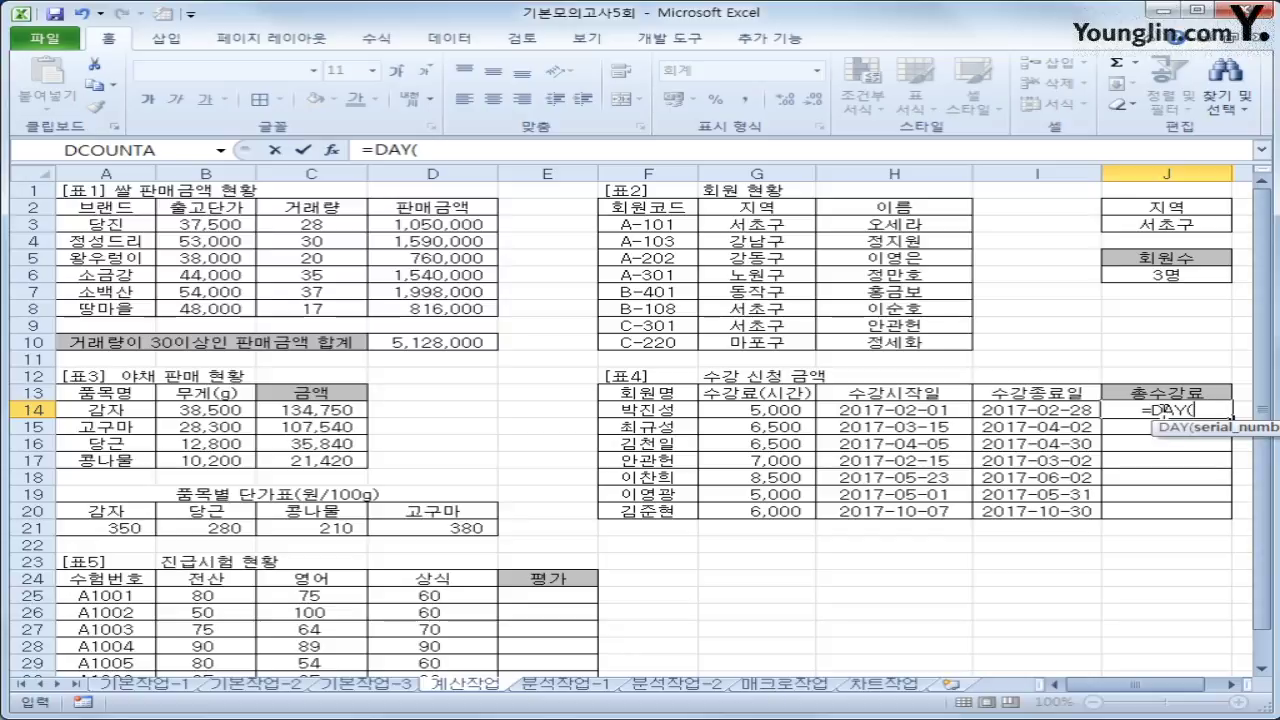
pyautogui.click(1030, 410)
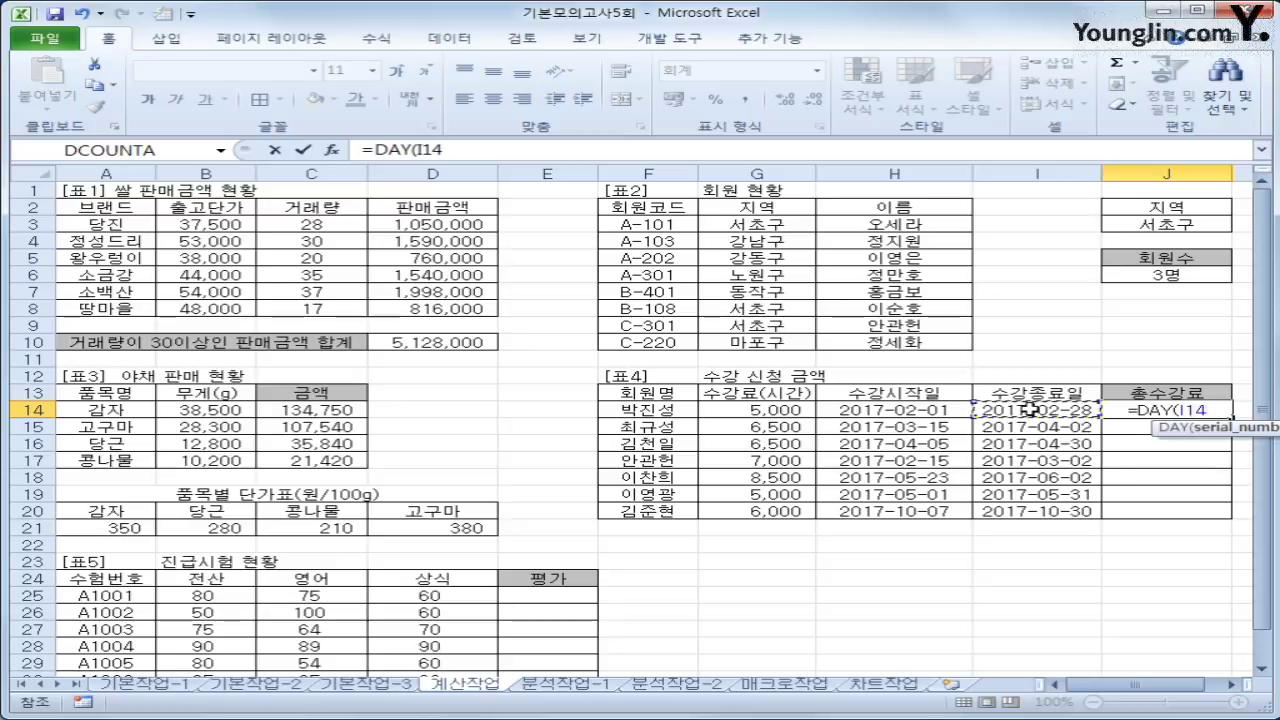
pyautogui.write('-')
pyautogui.click(933, 410)
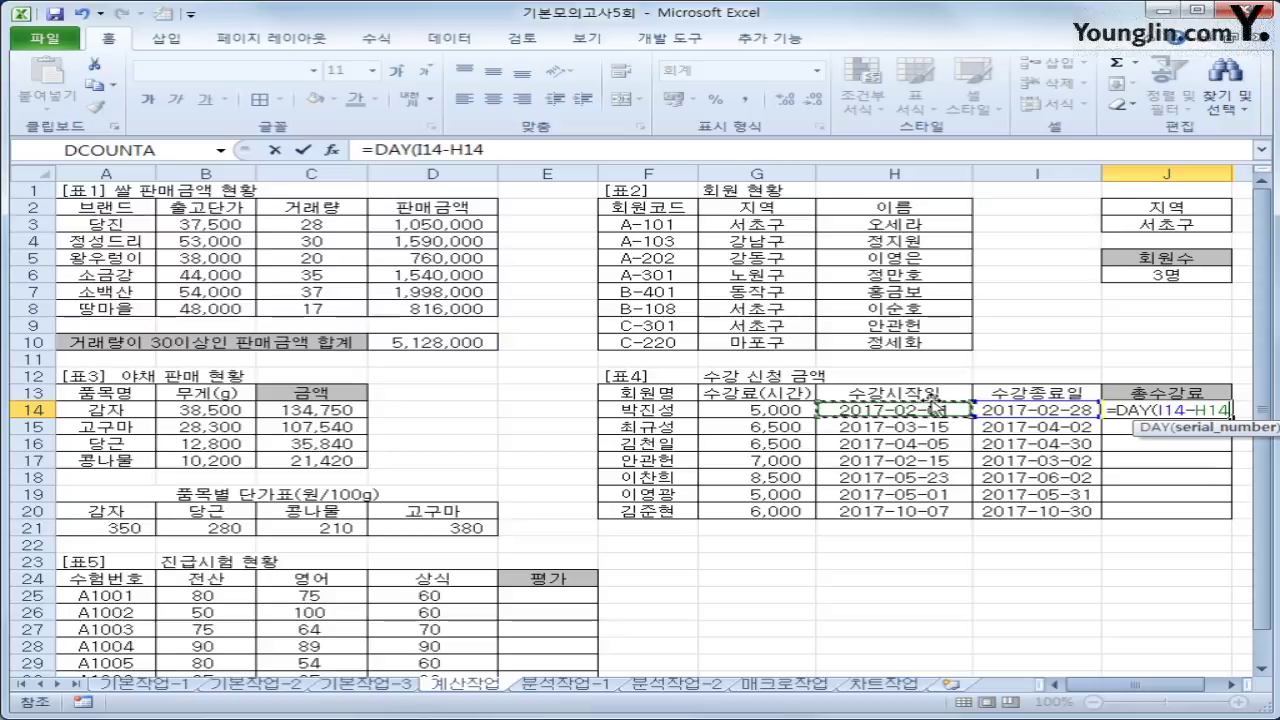
pyautogui.write(')')
pyautogui.press('Return')
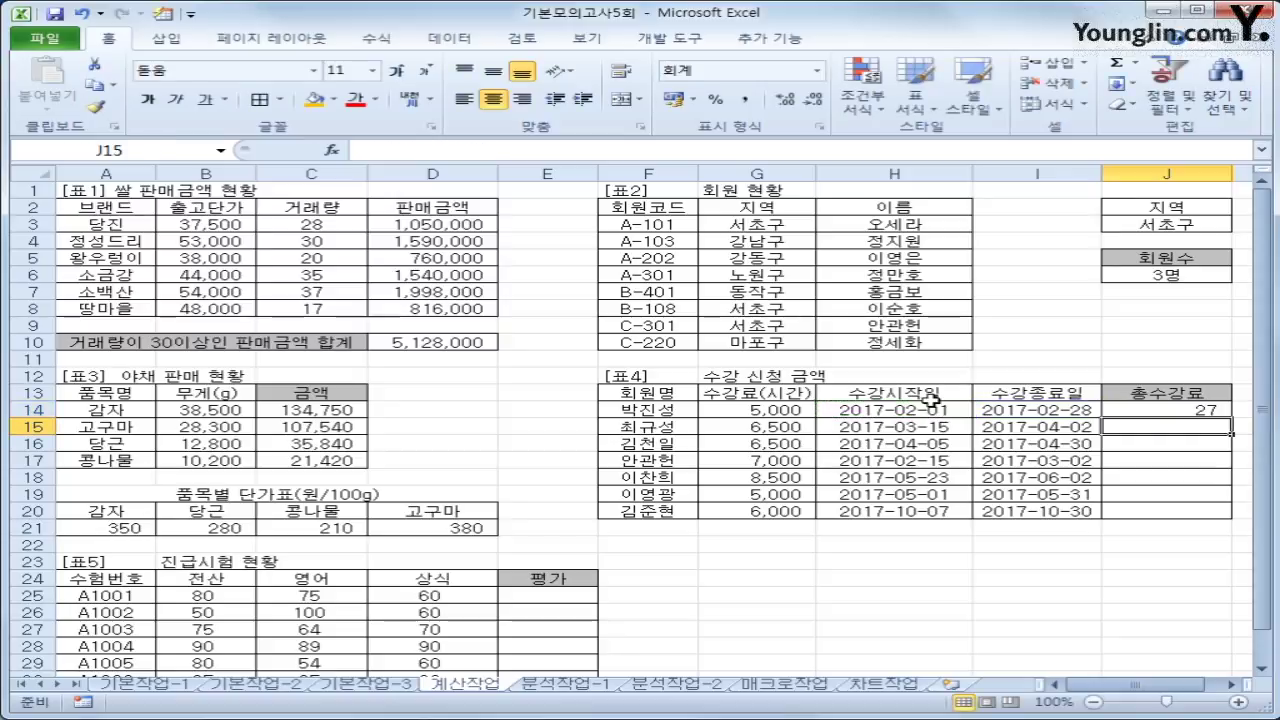
pyautogui.press('Up')
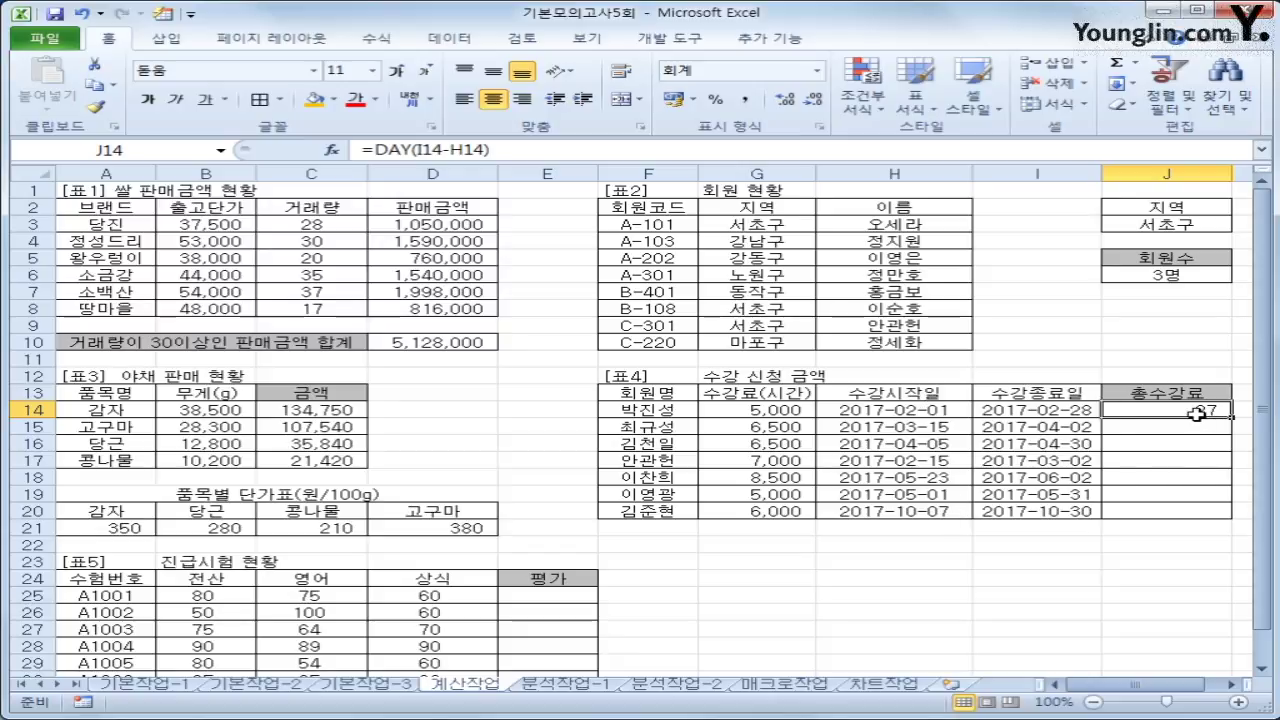
# Step: Compare the start and end dates in H14 and I14, and append +1 to the DAY formula in J14
pyautogui.click(952, 416)
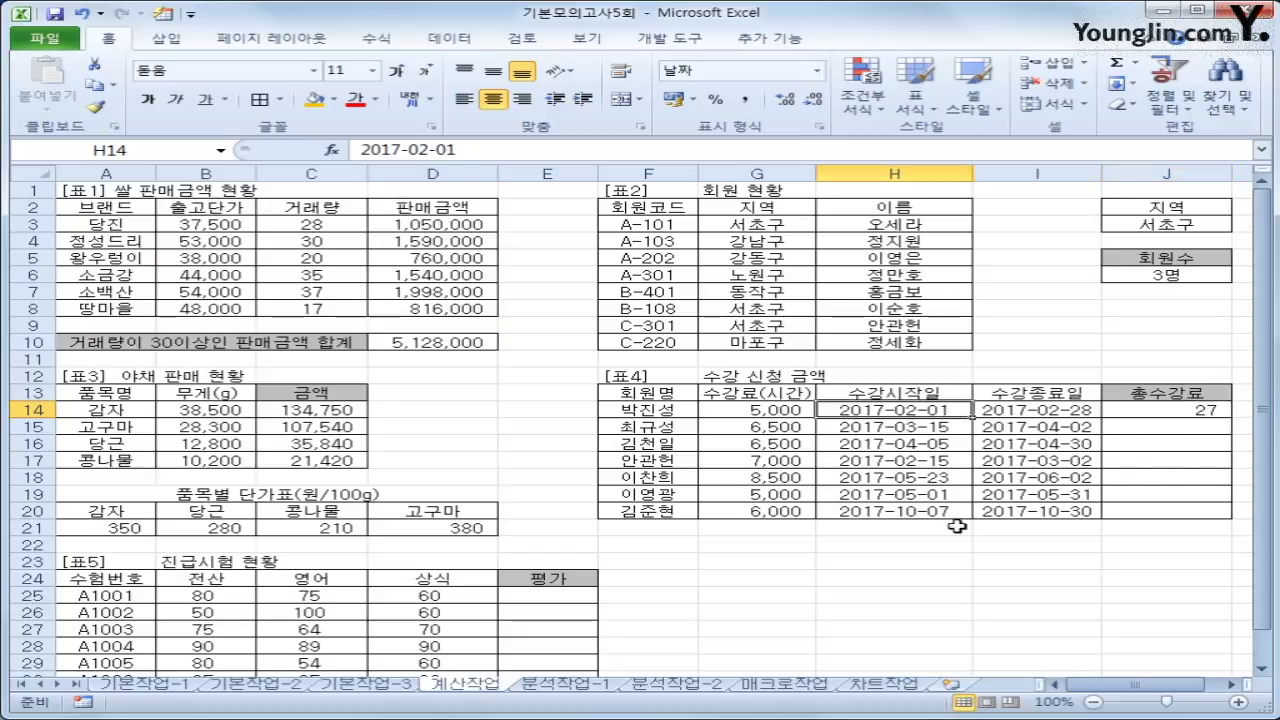
pyautogui.click(1058, 430)
pyautogui.click(1040, 413)
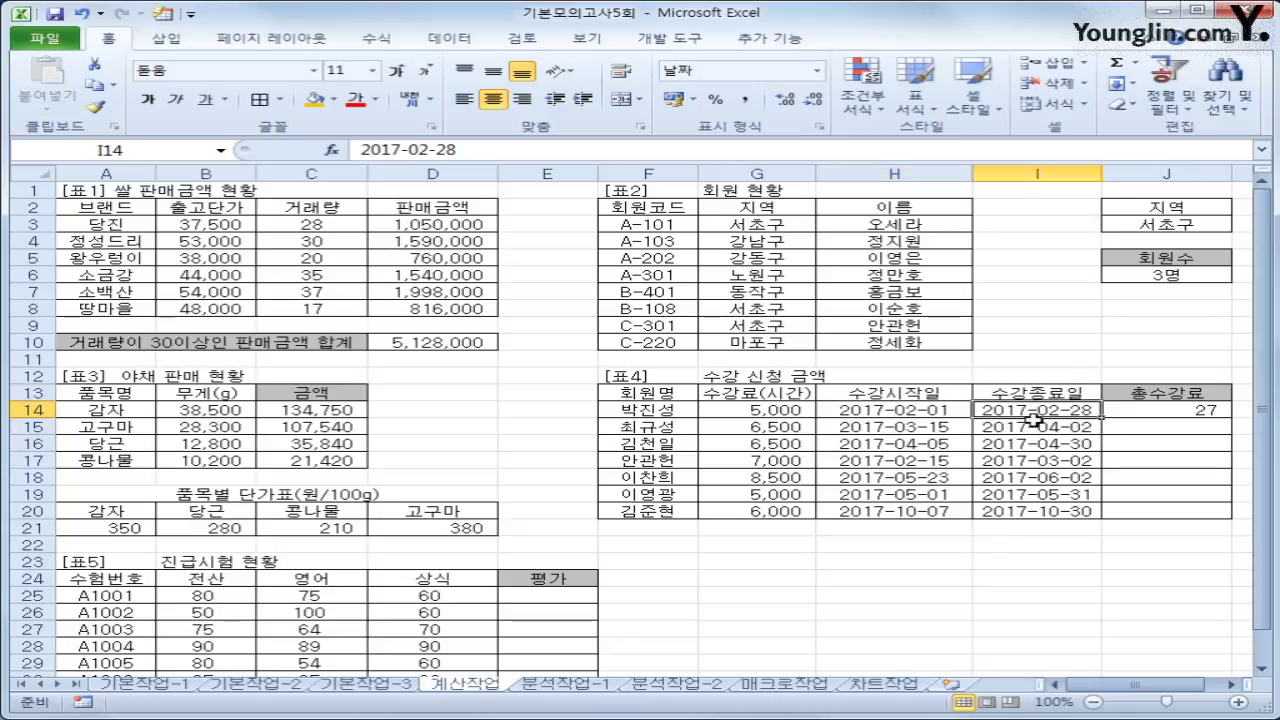
pyautogui.click(890, 414)
pyautogui.click(1072, 414)
pyautogui.click(1139, 418)
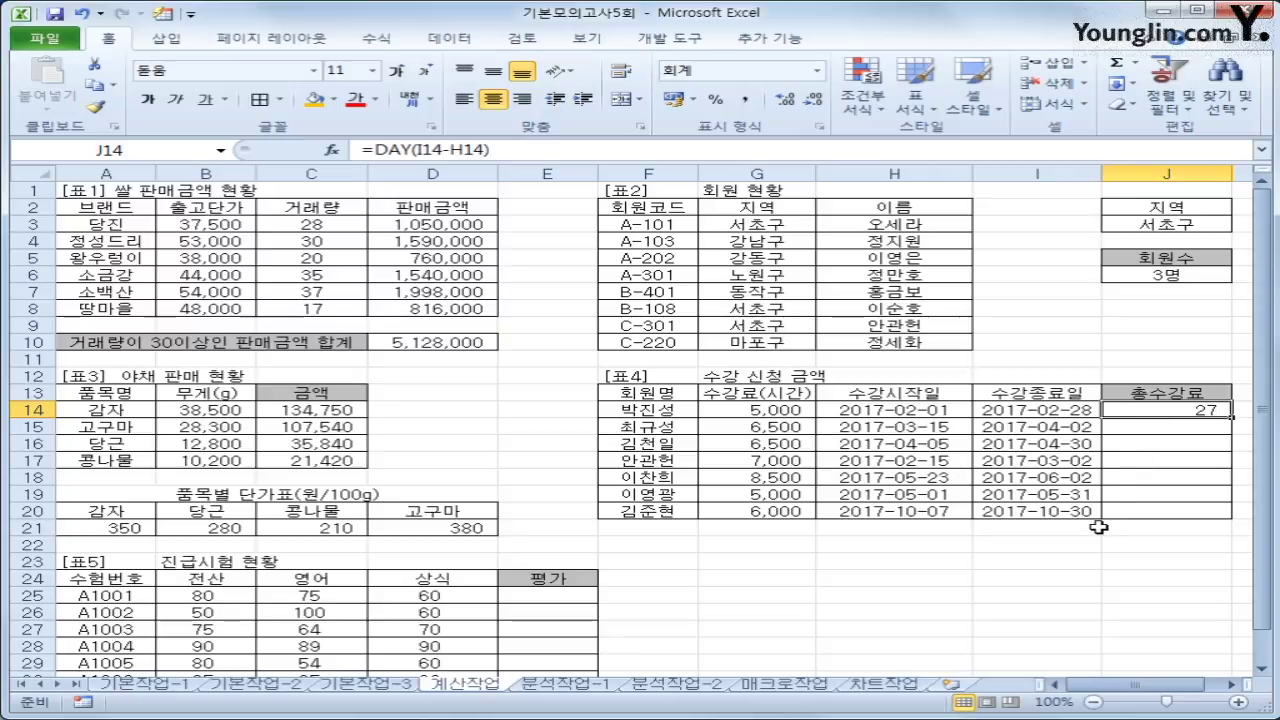
pyautogui.click(551, 150)
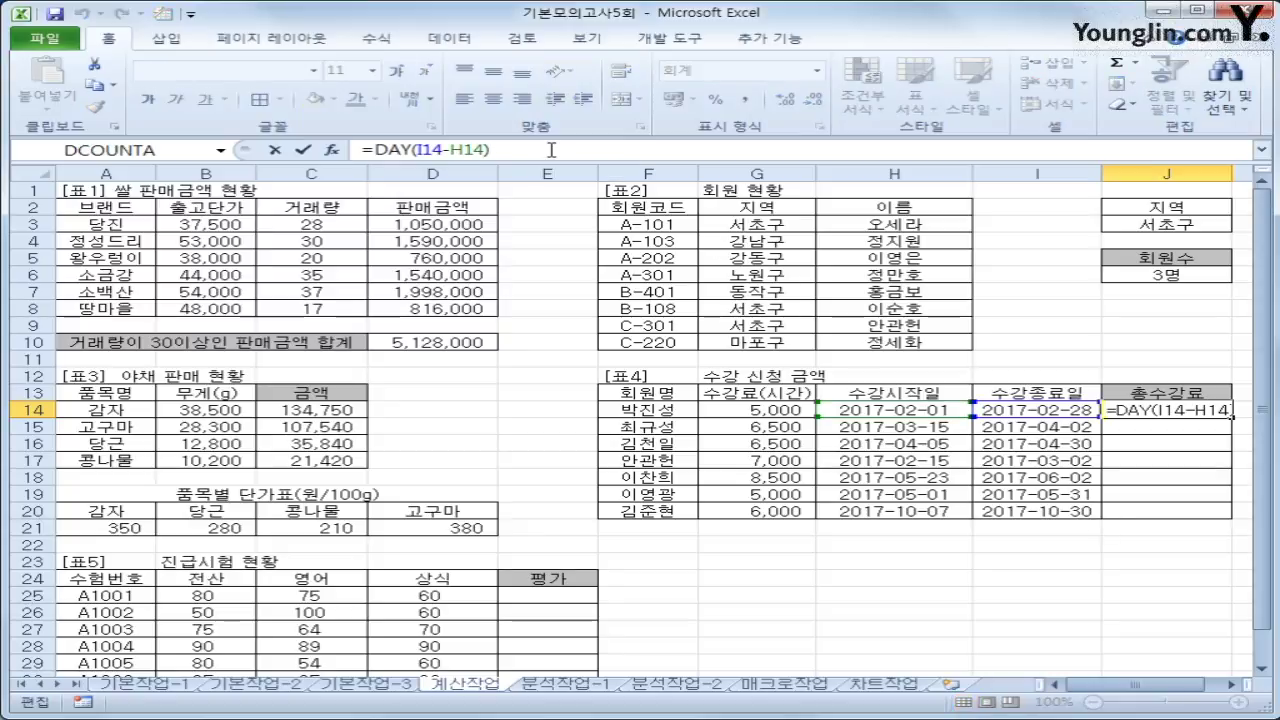
pyautogui.write('+1')
pyautogui.press('Return')
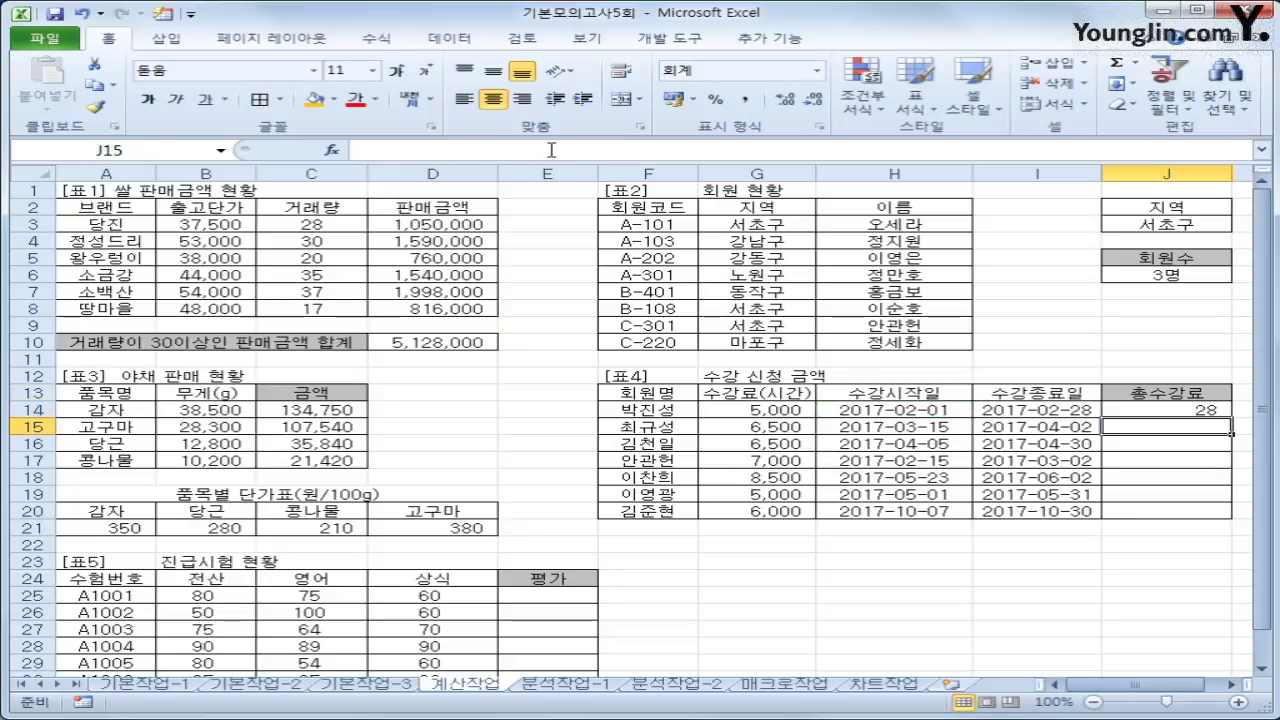
pyautogui.click(1152, 410)
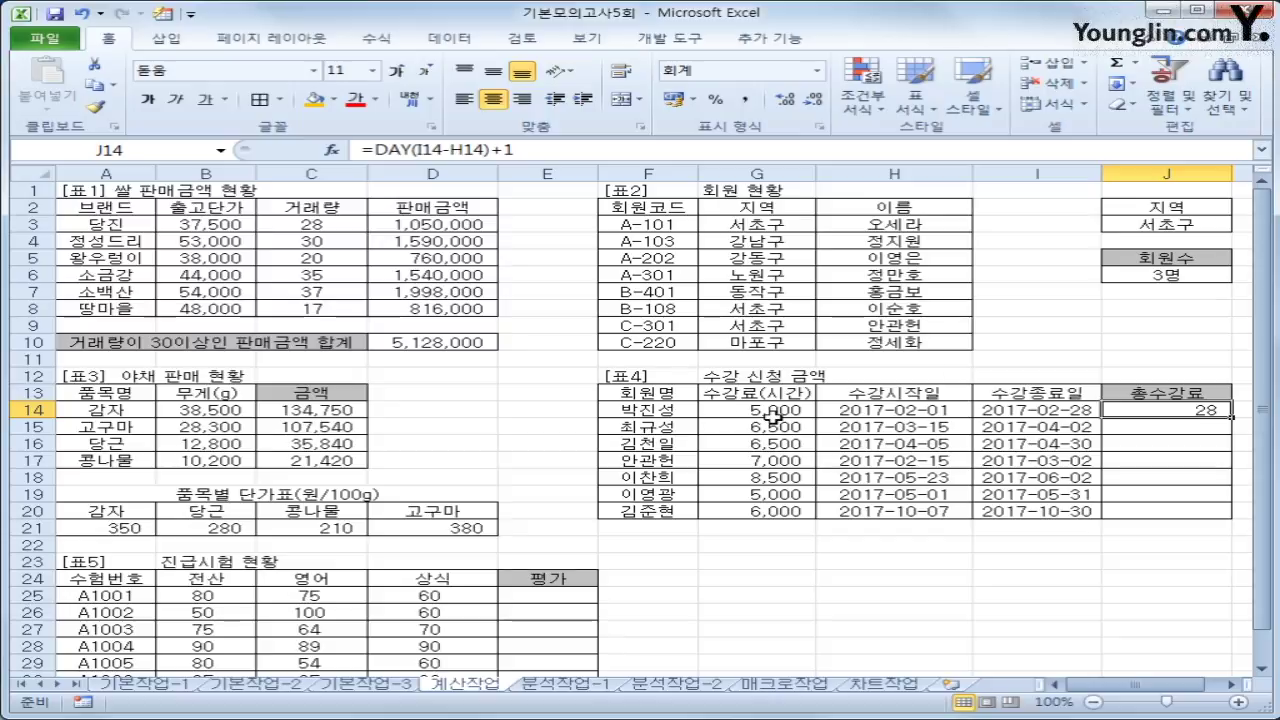
# Step: Change the J14 formula to =(DAY(I14-H14)+1)*G14 and fill it down to J20
pyautogui.press('F2')
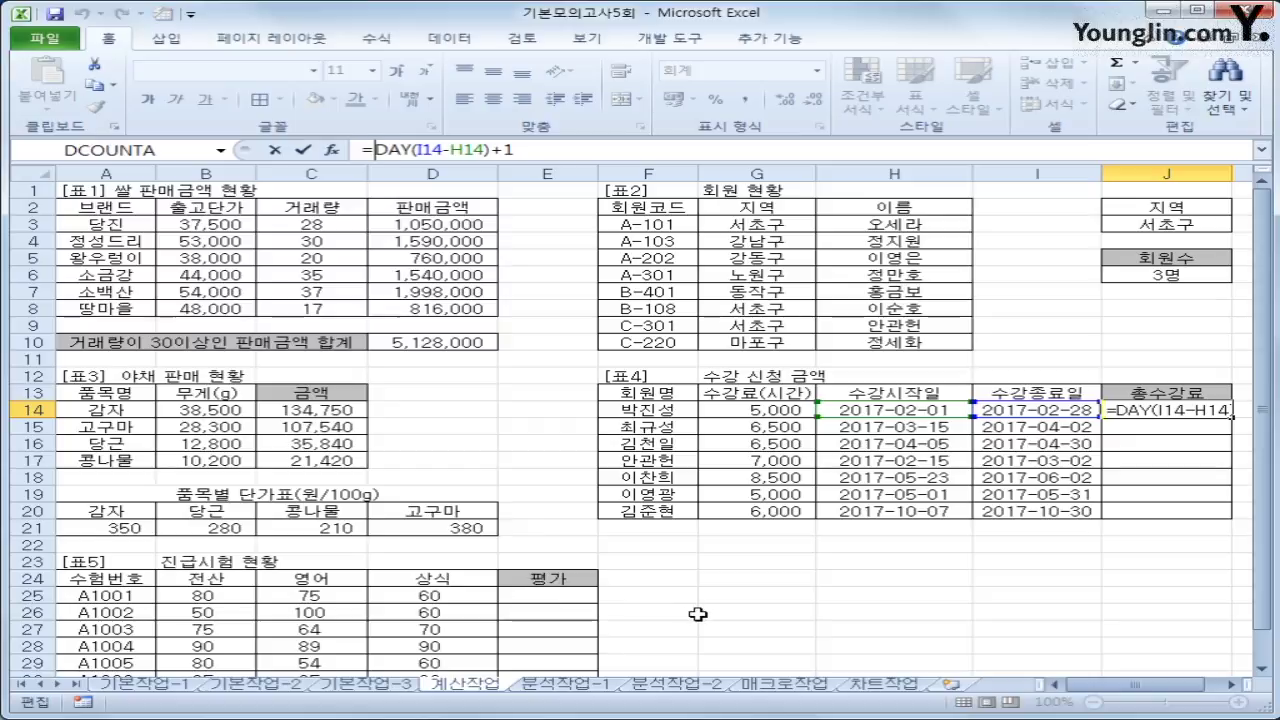
pyautogui.write('(')
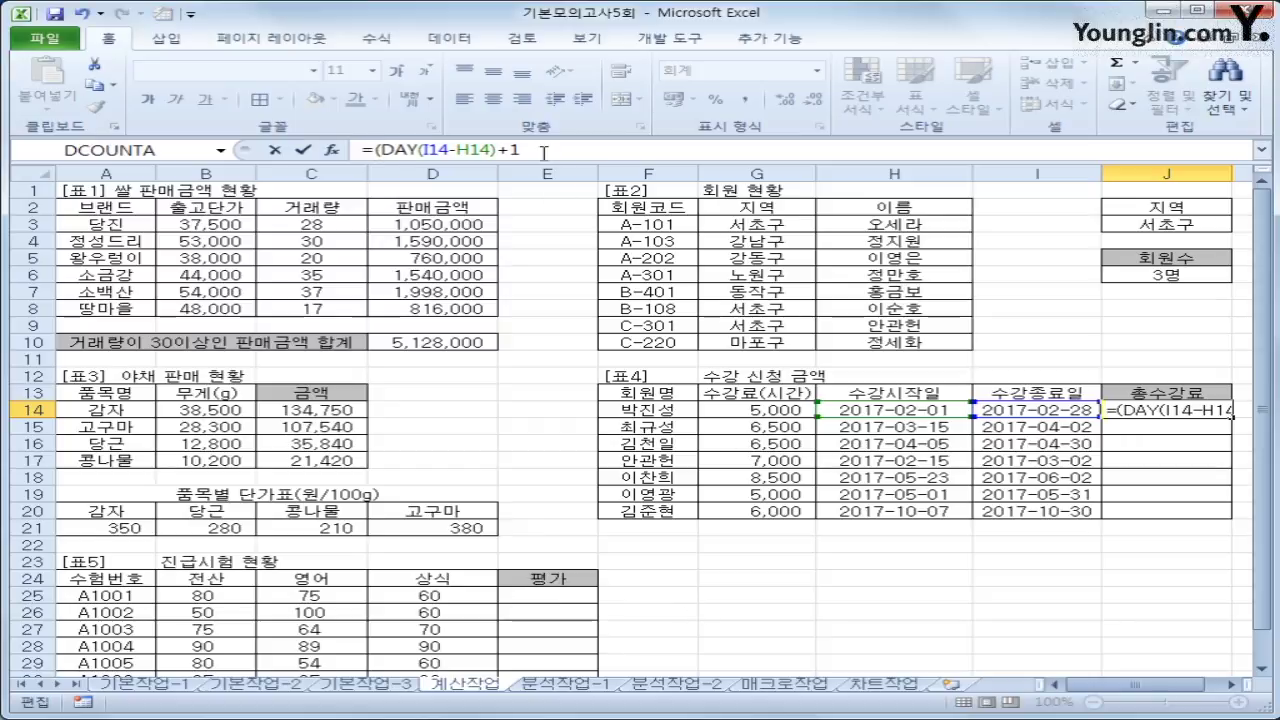
pyautogui.press('End')
pyautogui.write(')')
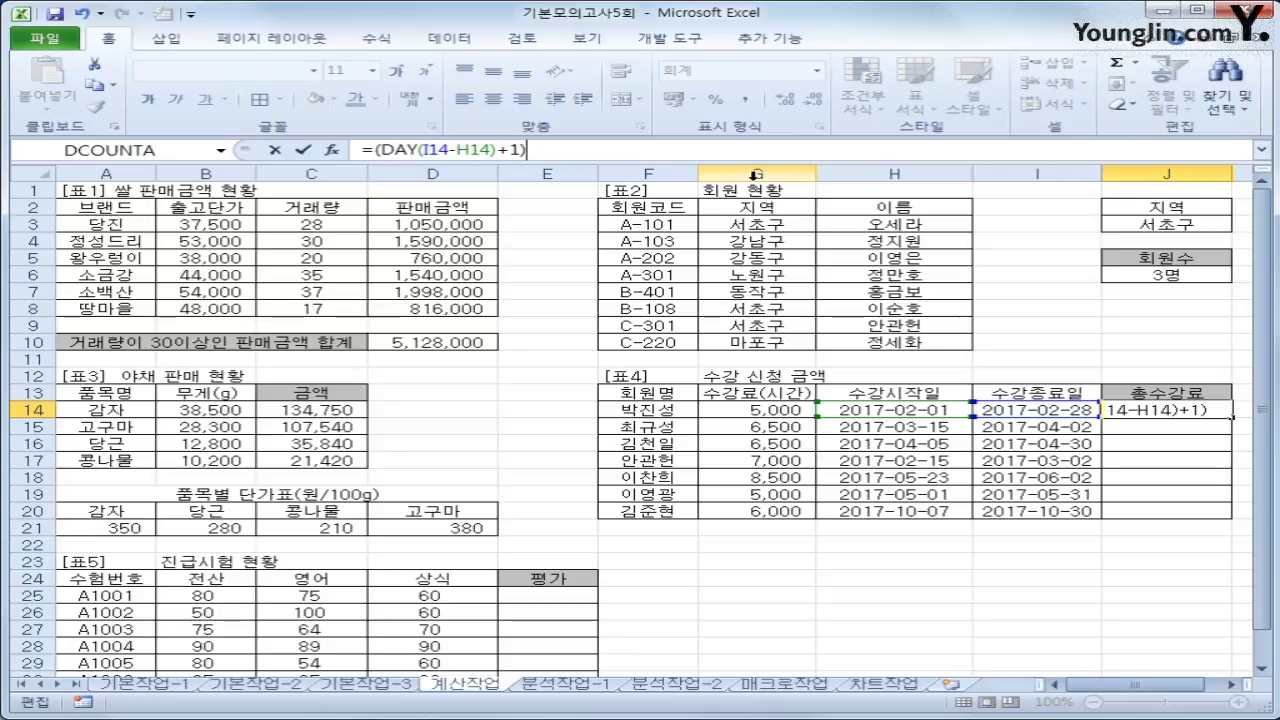
pyautogui.write('*')
pyautogui.click(775, 412)
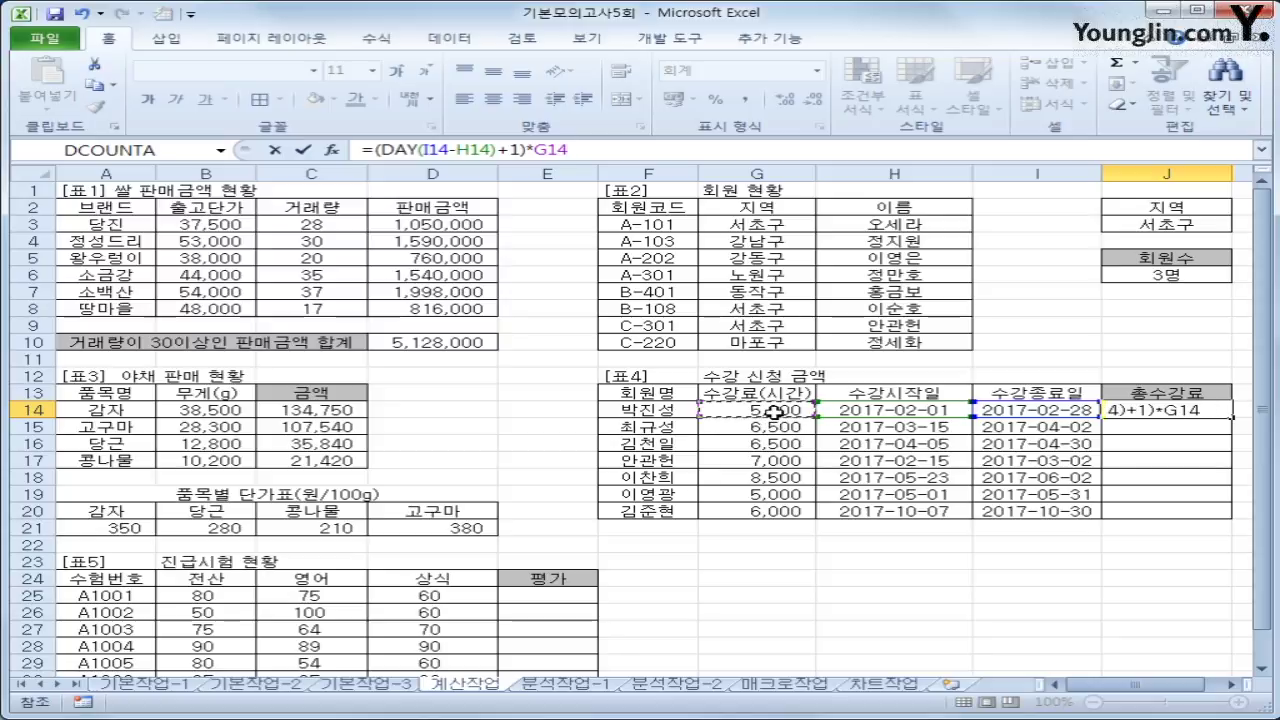
pyautogui.press('Return')
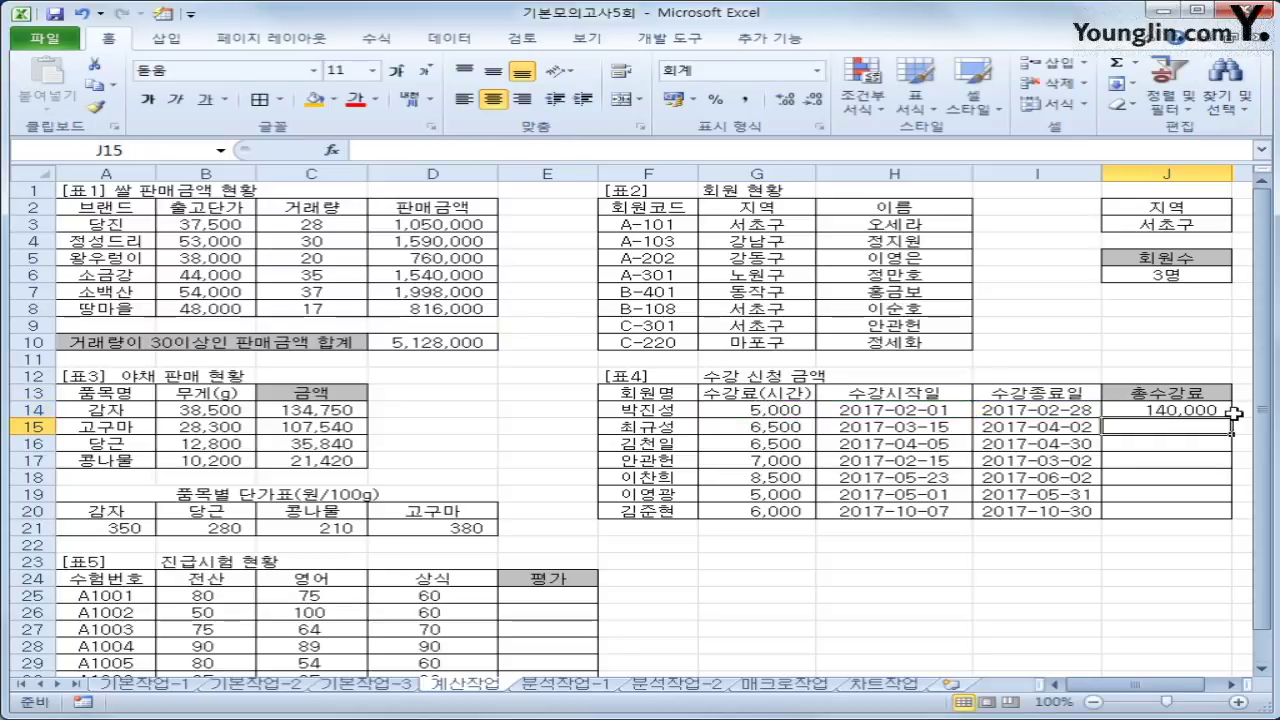
pyautogui.click(1222, 410)
pyautogui.moveTo(1231, 418); pyautogui.dragTo(1210, 520)
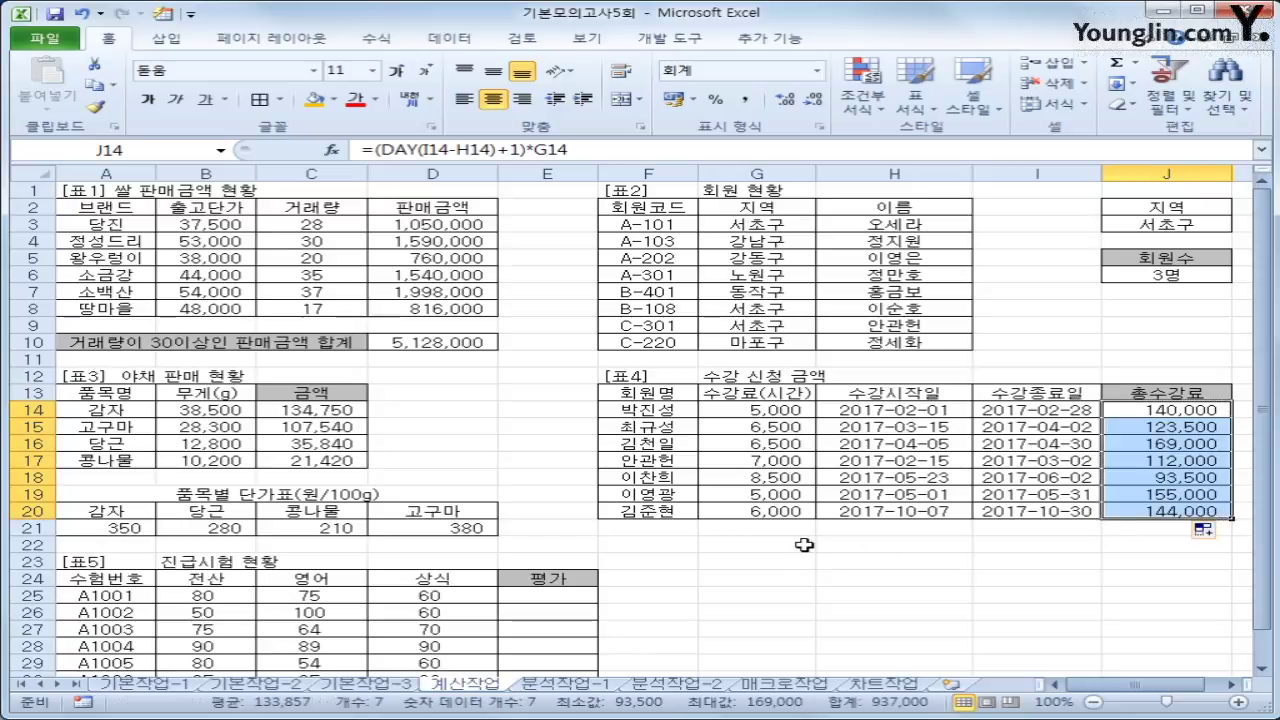
# Step: Start an IF formula with a nested AND in the first 평가 cell E25 of 표5
pyautogui.scroll(-2, 805, 545)
pyautogui.click(549, 495)
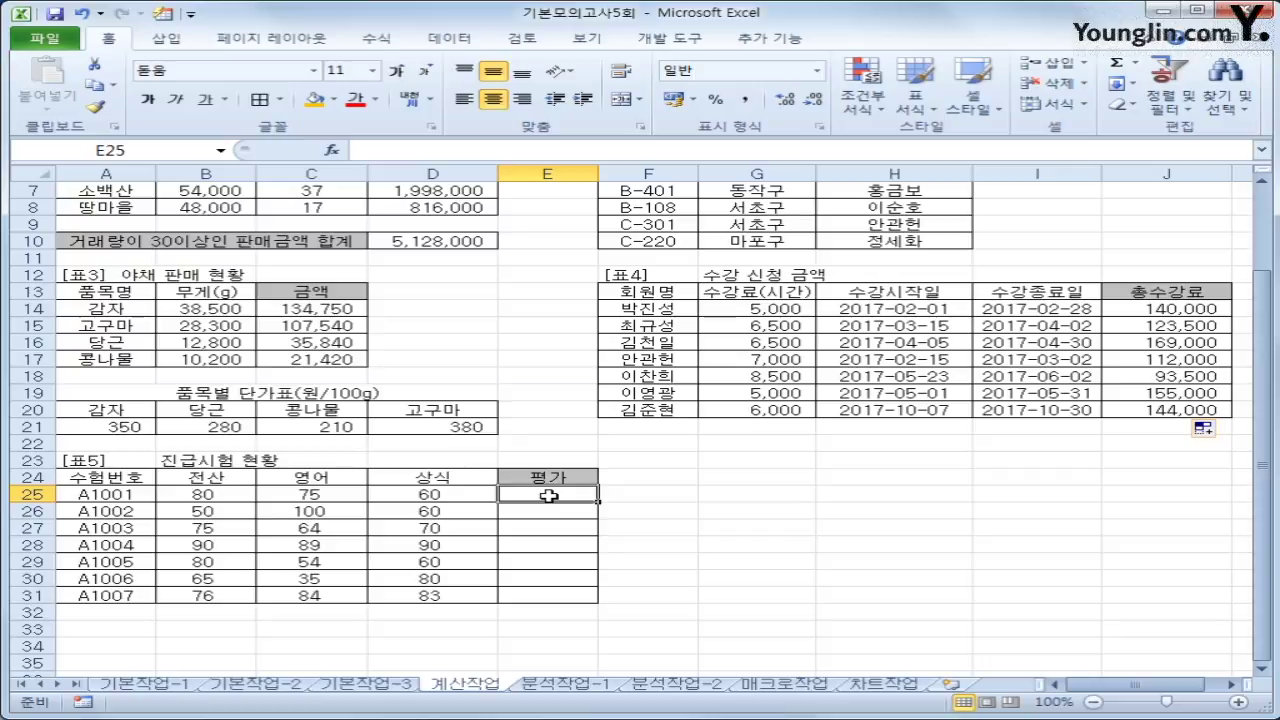
pyautogui.write('=ㅋ')
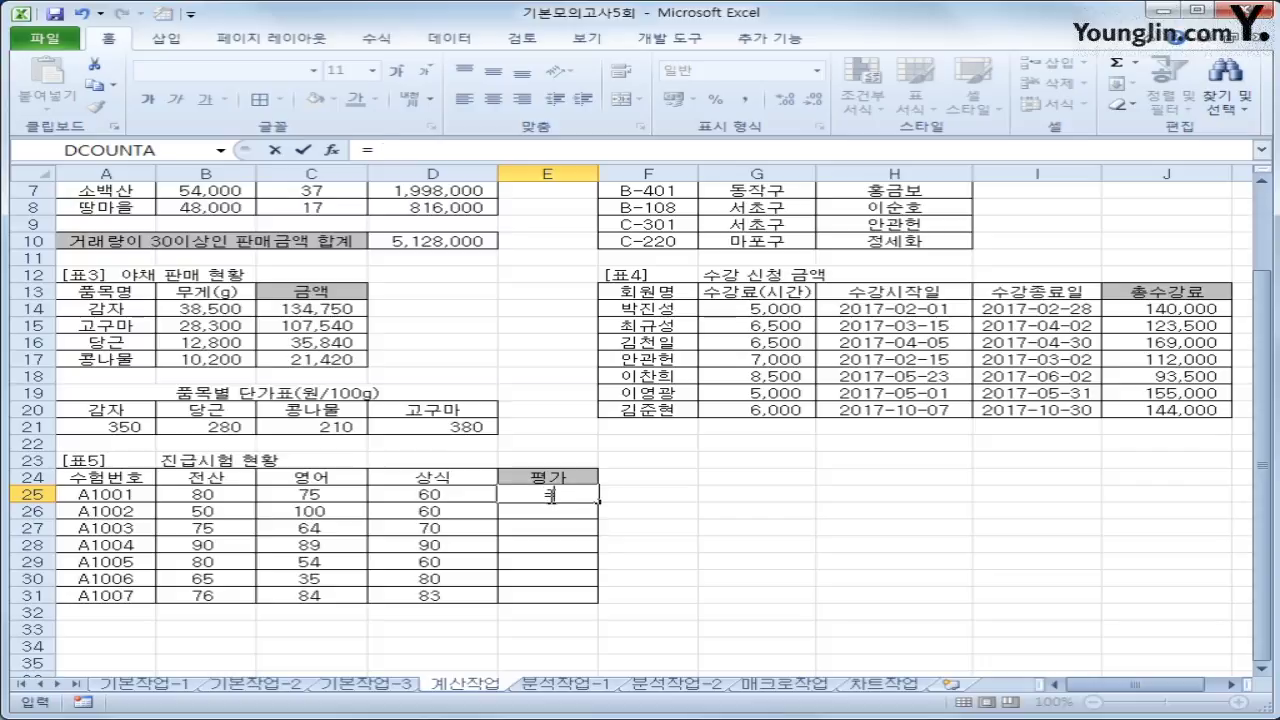
pyautogui.press('BackSpace')
pyautogui.write('if')
pyautogui.press('Tab')
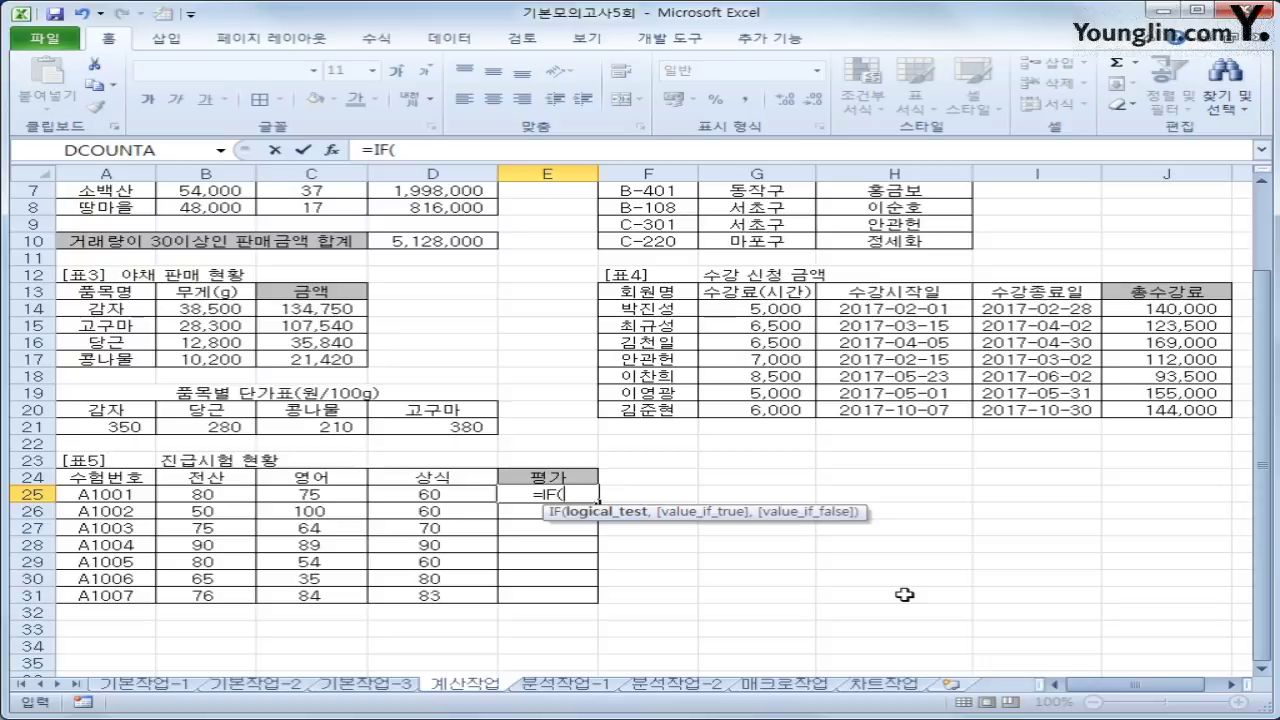
pyautogui.write('and(')
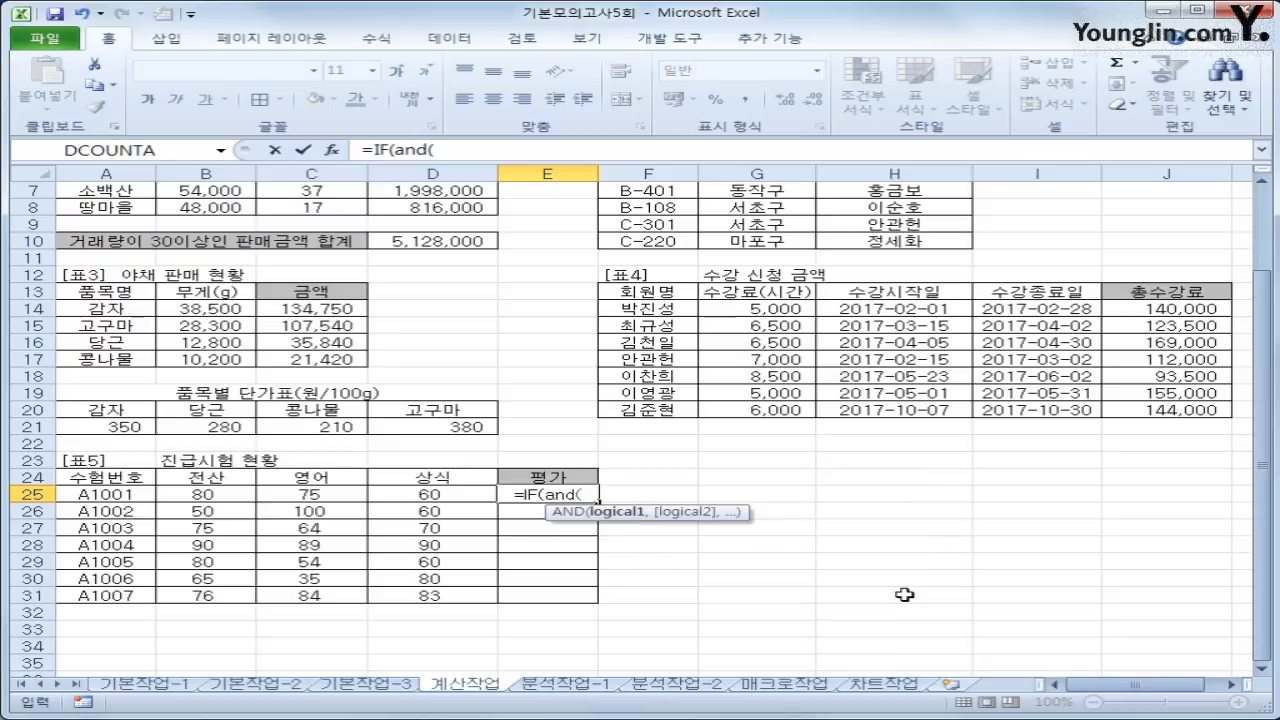
# Step: Add COUNTIF(B25:D25,">=50")=3 as the first AND condition in the E25 formula
pyautogui.write('coun')
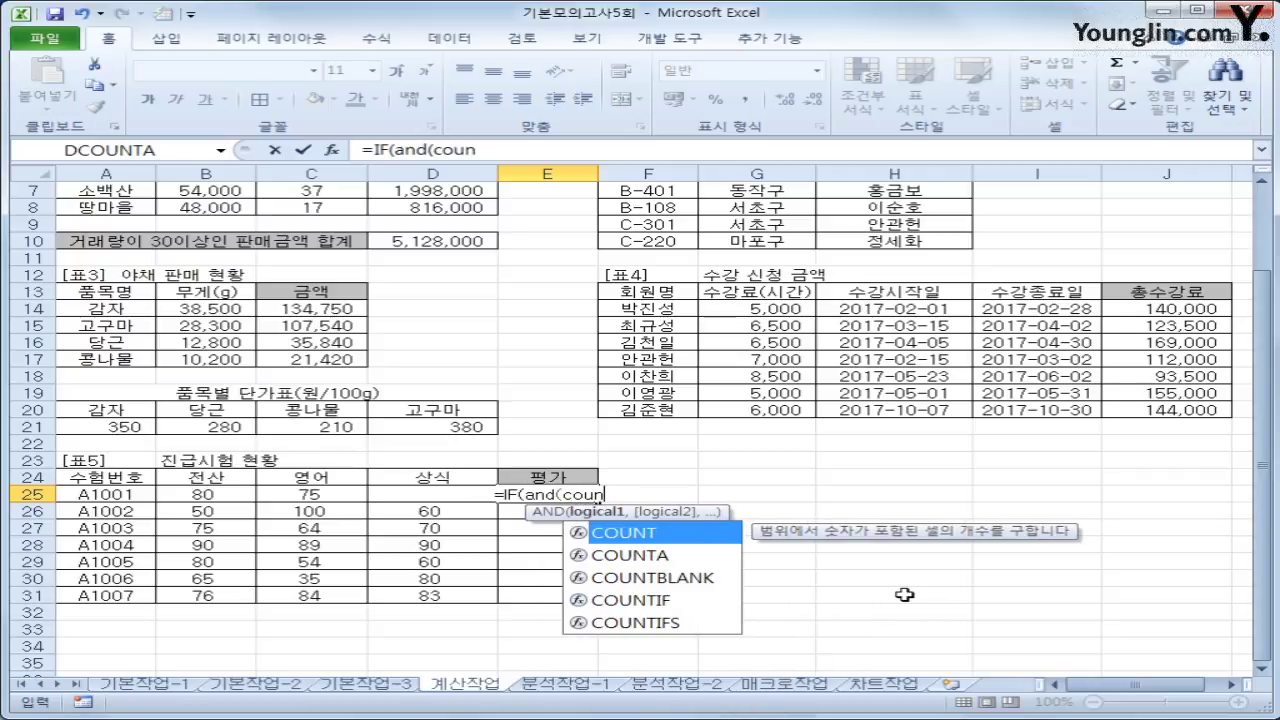
pyautogui.press('Down')
pyautogui.press('Down')
pyautogui.press('Down')
pyautogui.press('Tab')
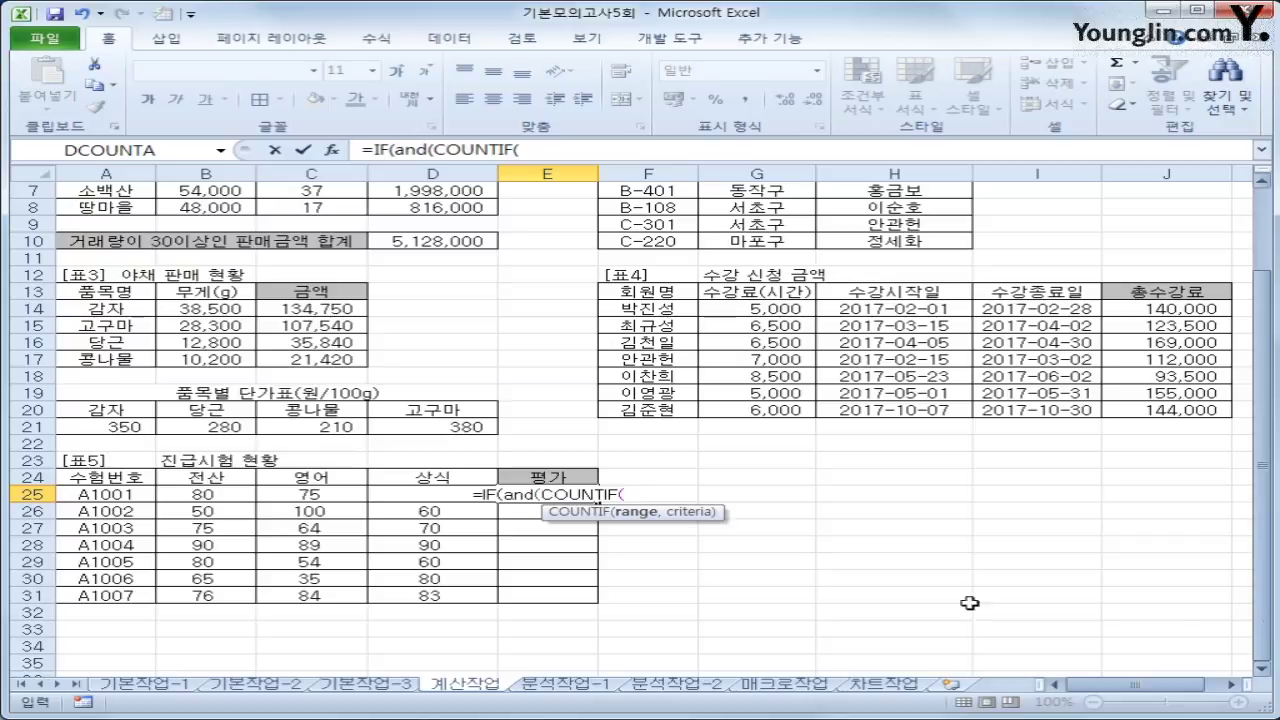
pyautogui.moveTo(212, 492); pyautogui.dragTo(403, 490)
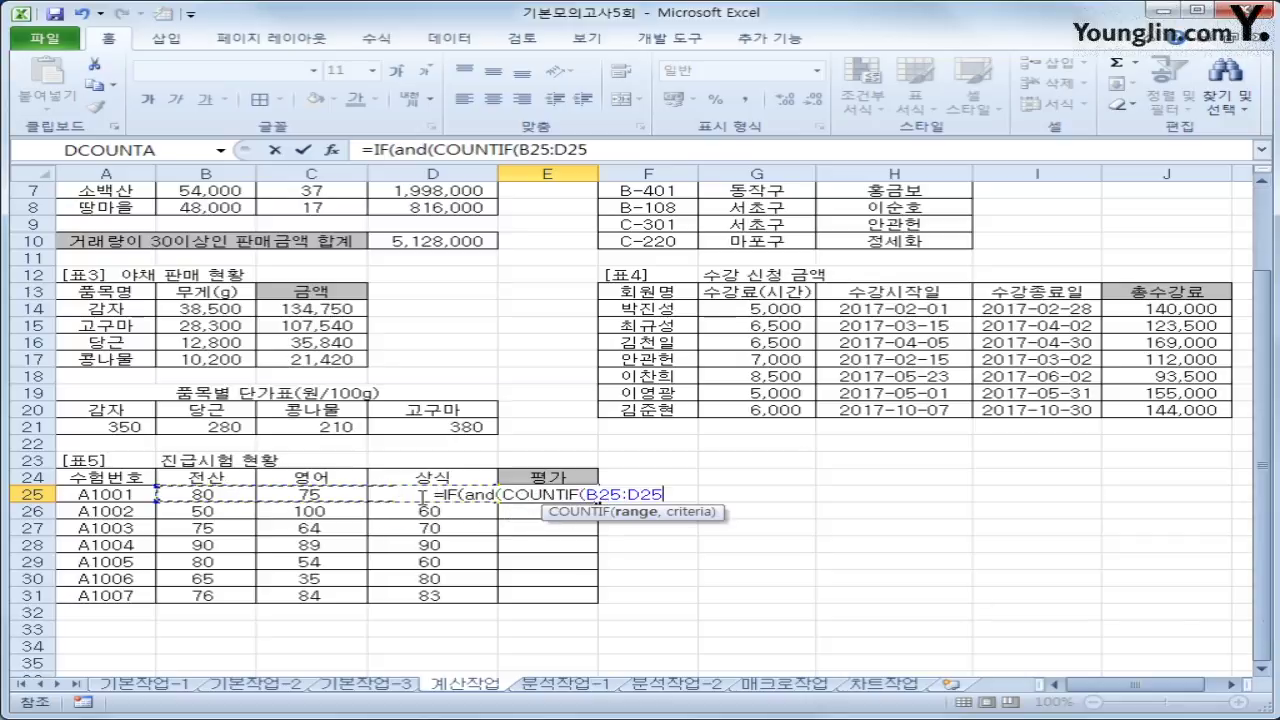
pyautogui.write(',')
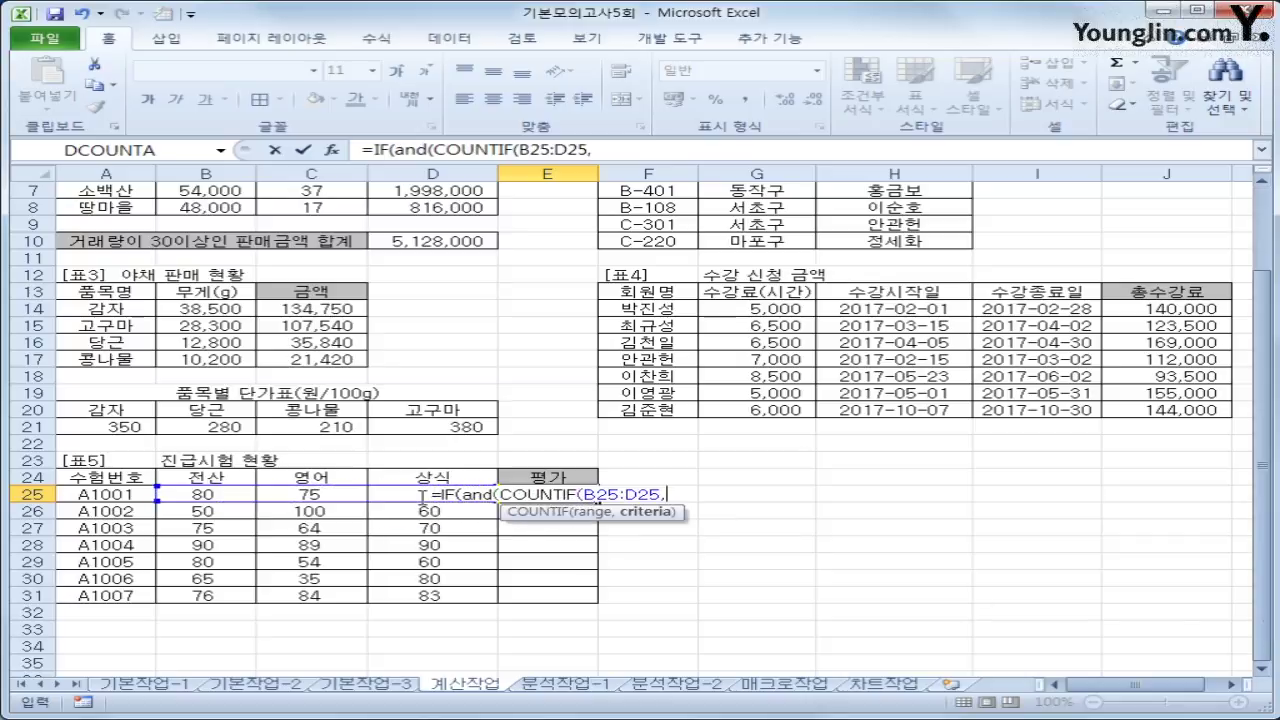
pyautogui.write('">=5')
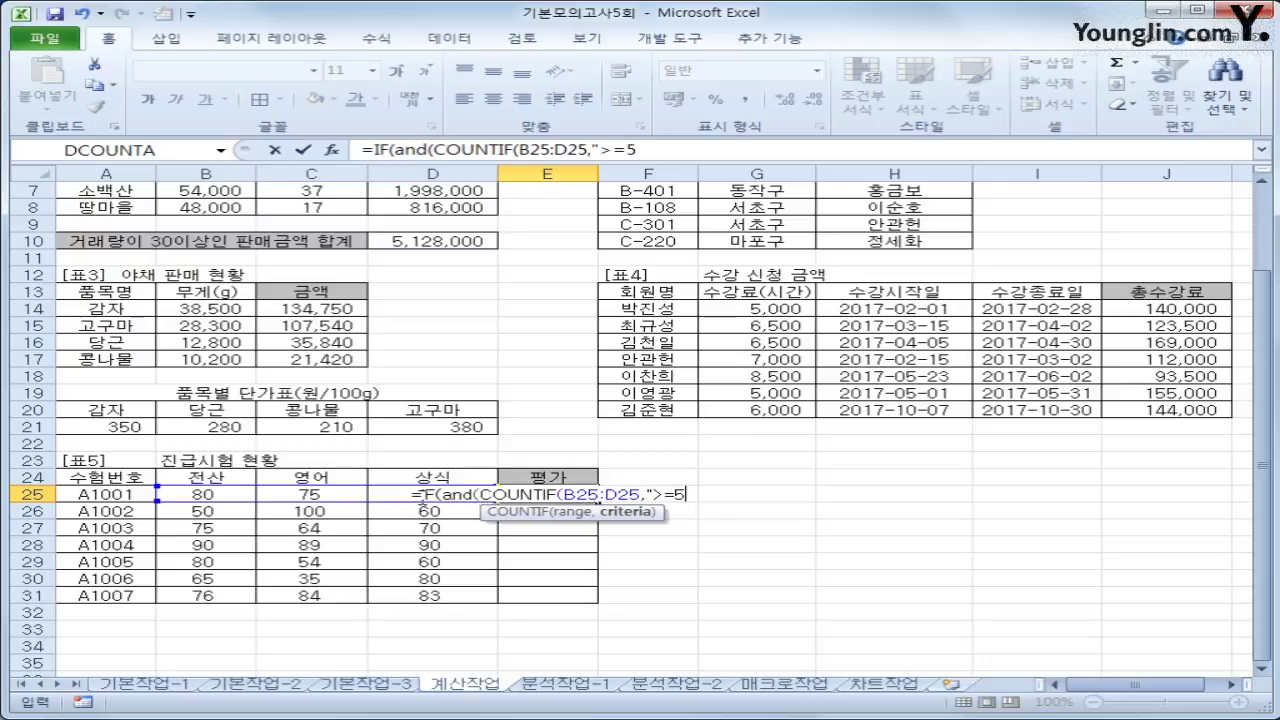
pyautogui.write('0")')
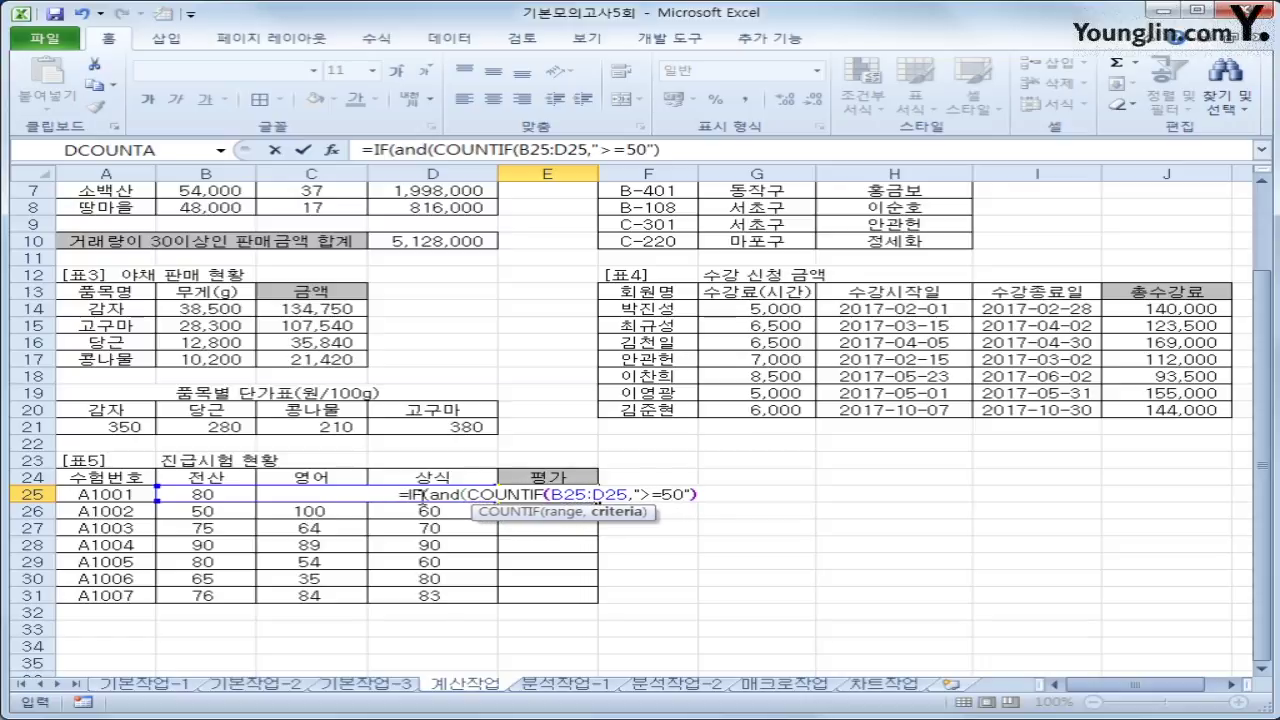
pyautogui.write('=')
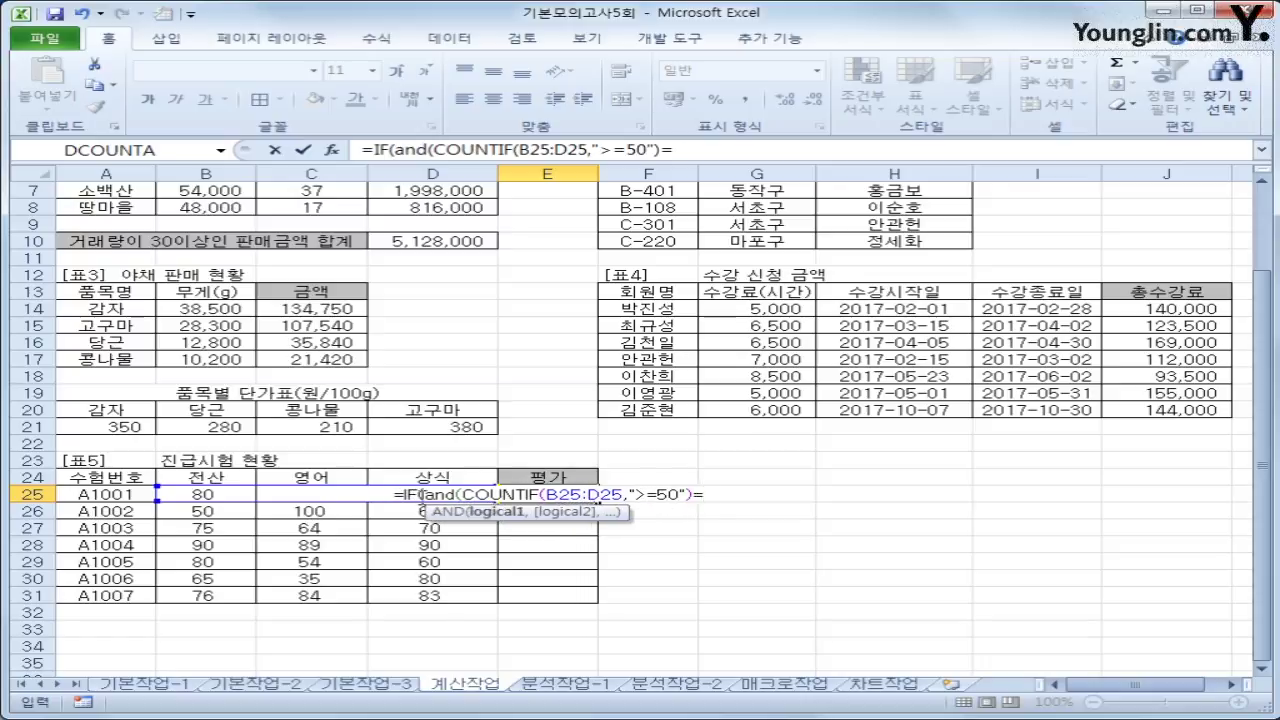
pyautogui.write('3,')
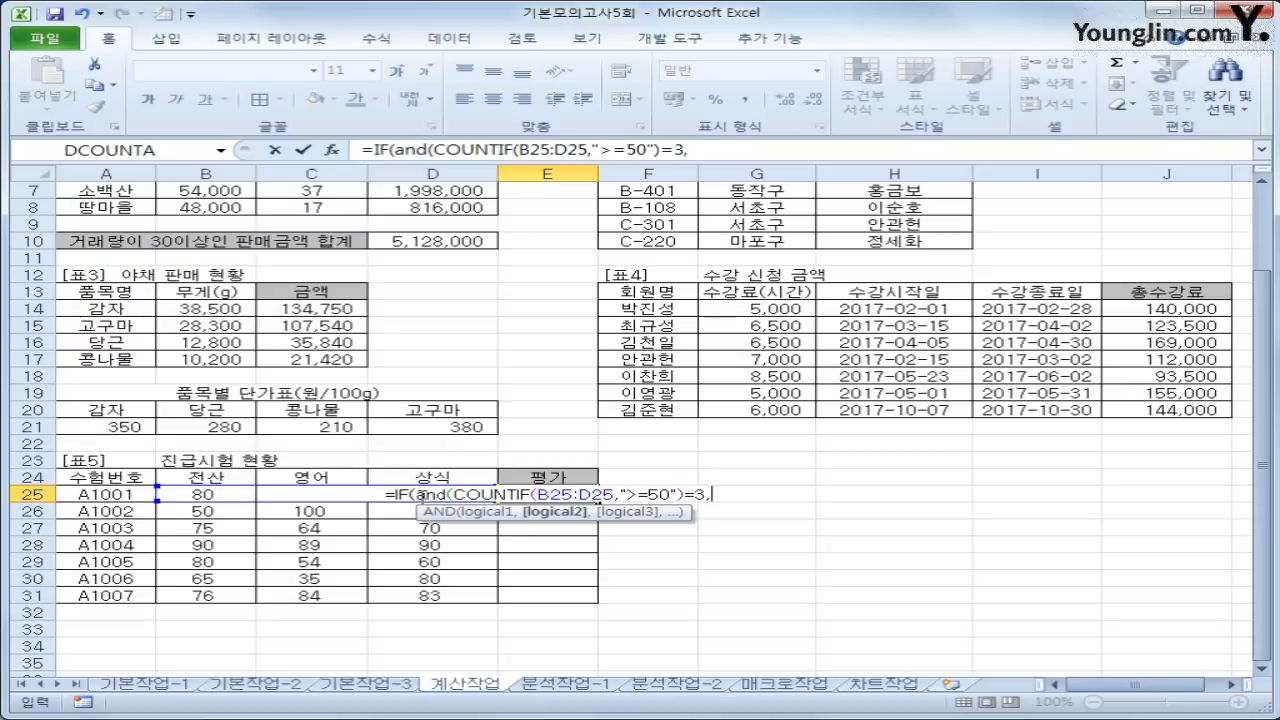
# Step: Add AVERAGE(B25:D25)>=70 as the second condition in the E25 formula and close the AND function
pyautogui.write('a')
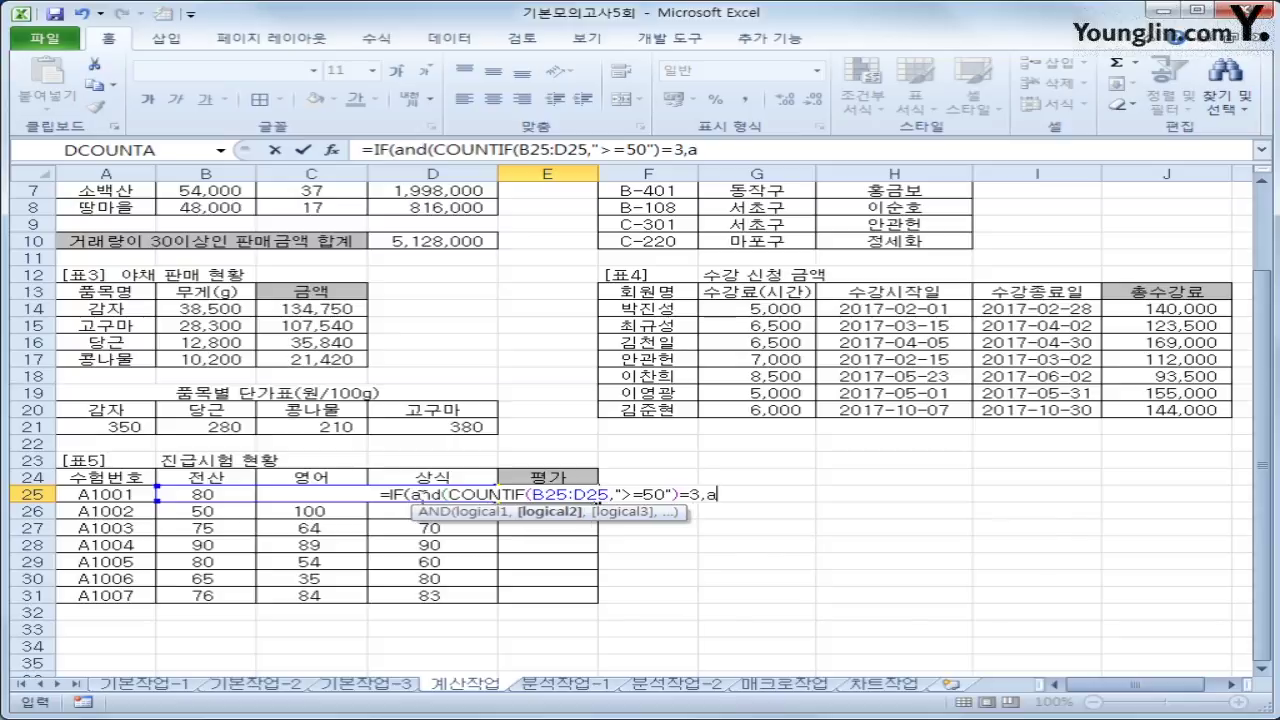
pyautogui.write('ver')
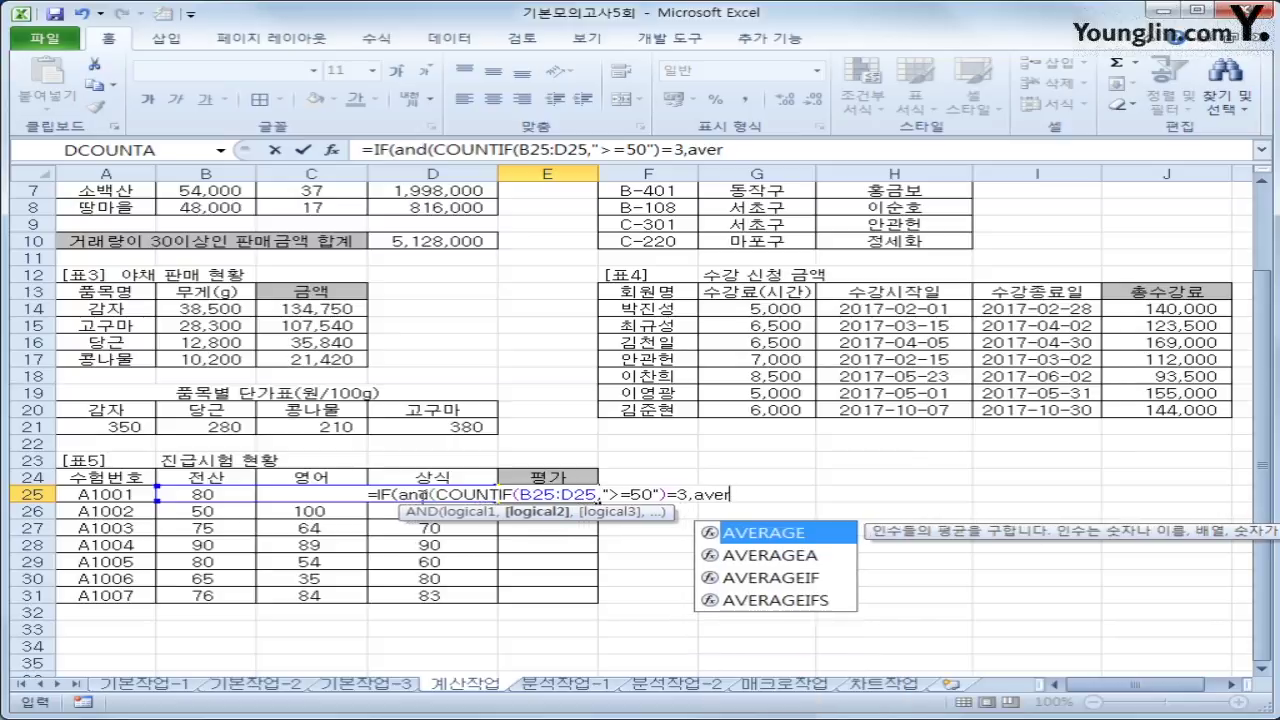
pyautogui.press('Tab')
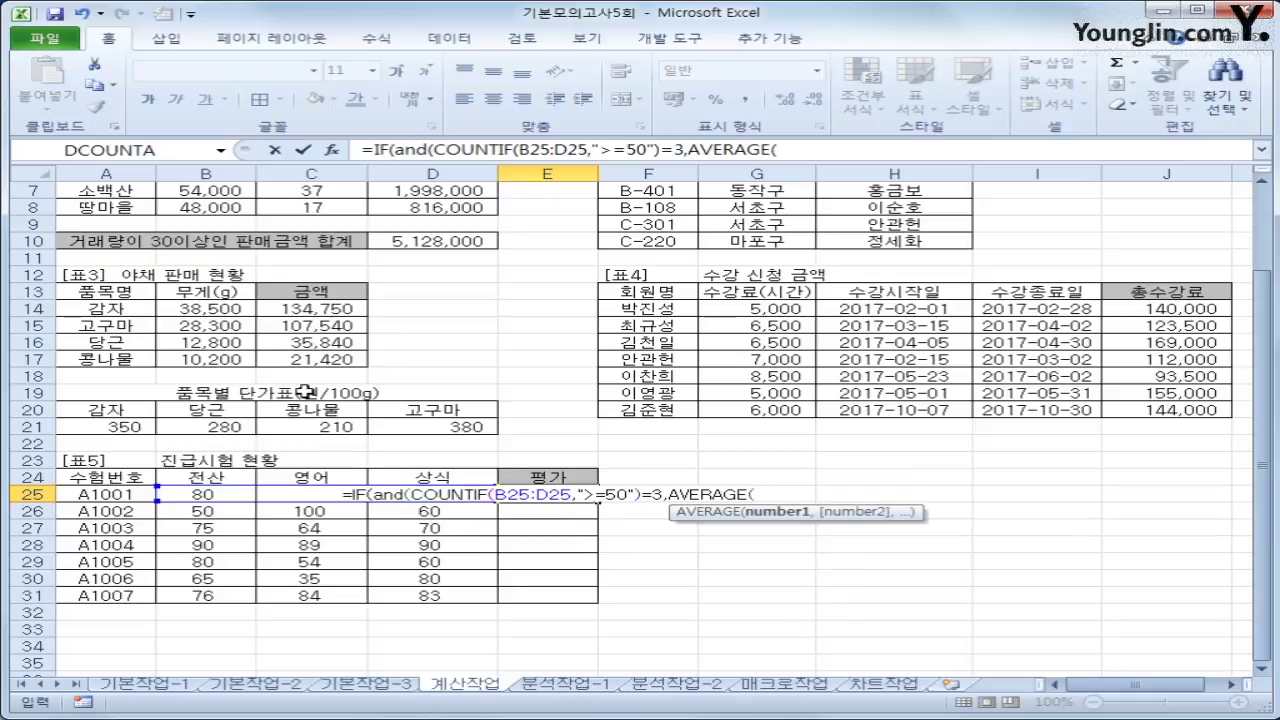
pyautogui.moveTo(215, 490); pyautogui.dragTo(393, 494)
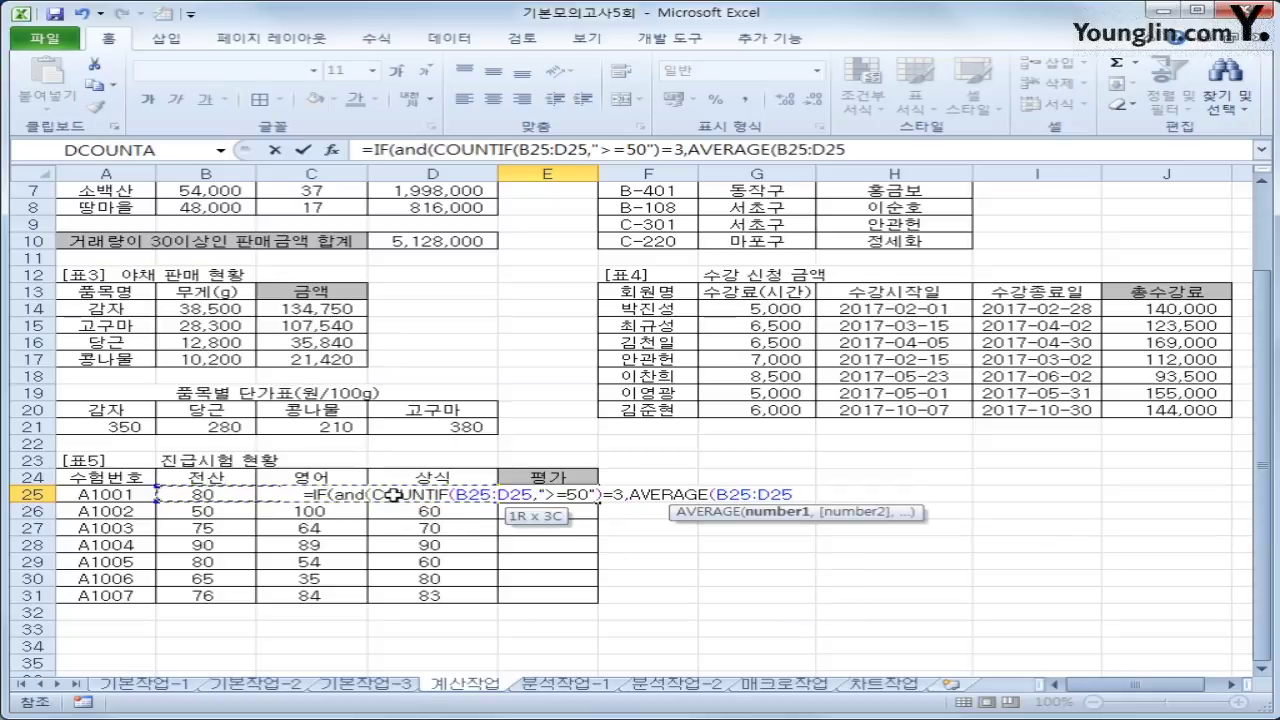
pyautogui.write(')')
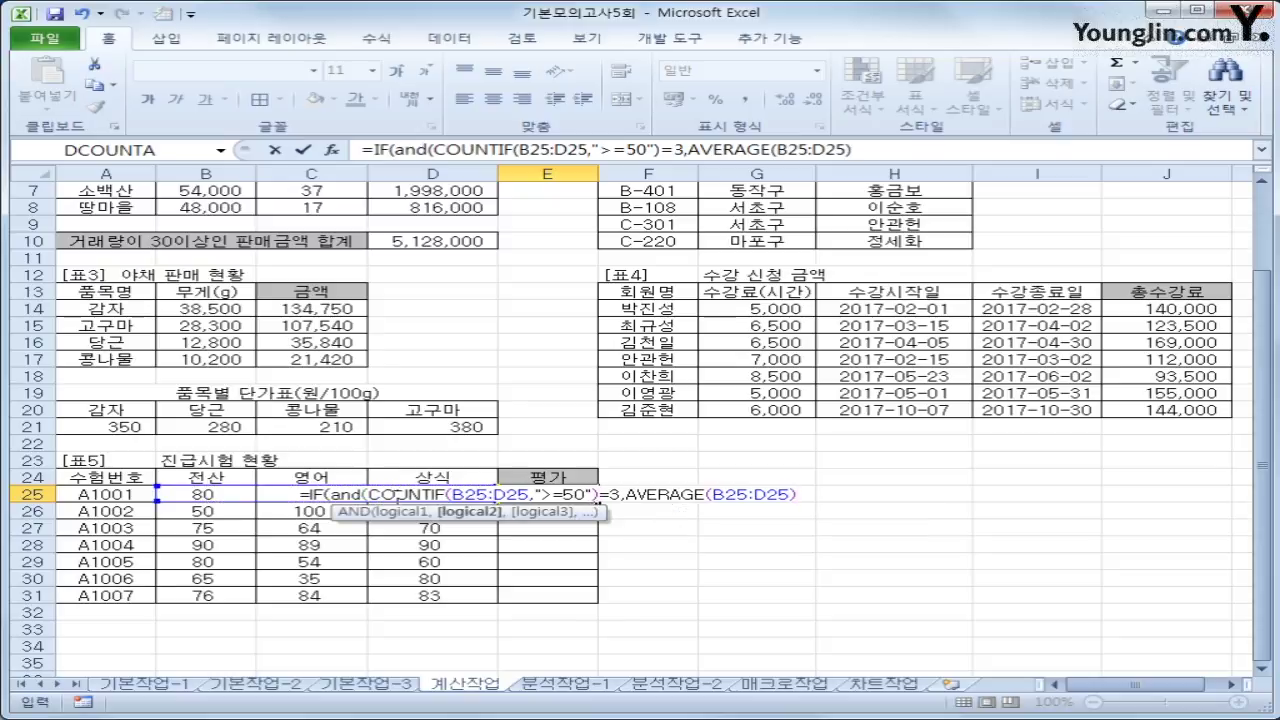
pyautogui.write('>=70')
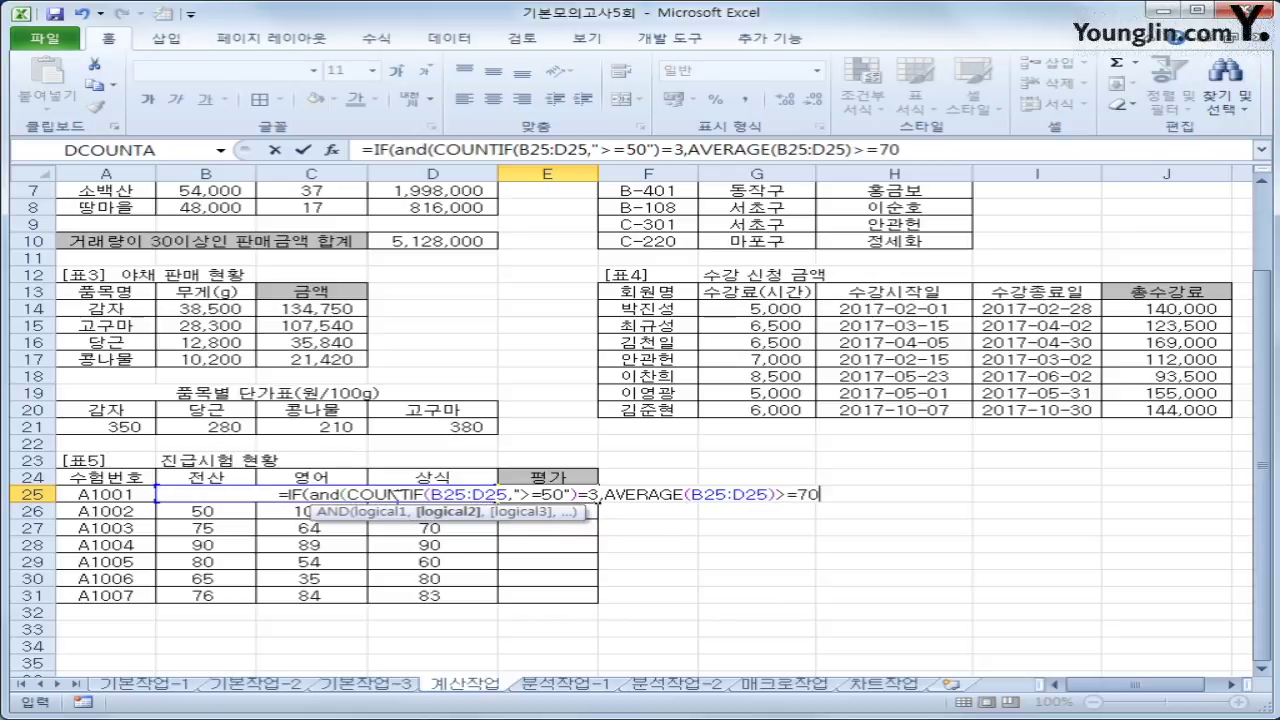
pyautogui.write('),')
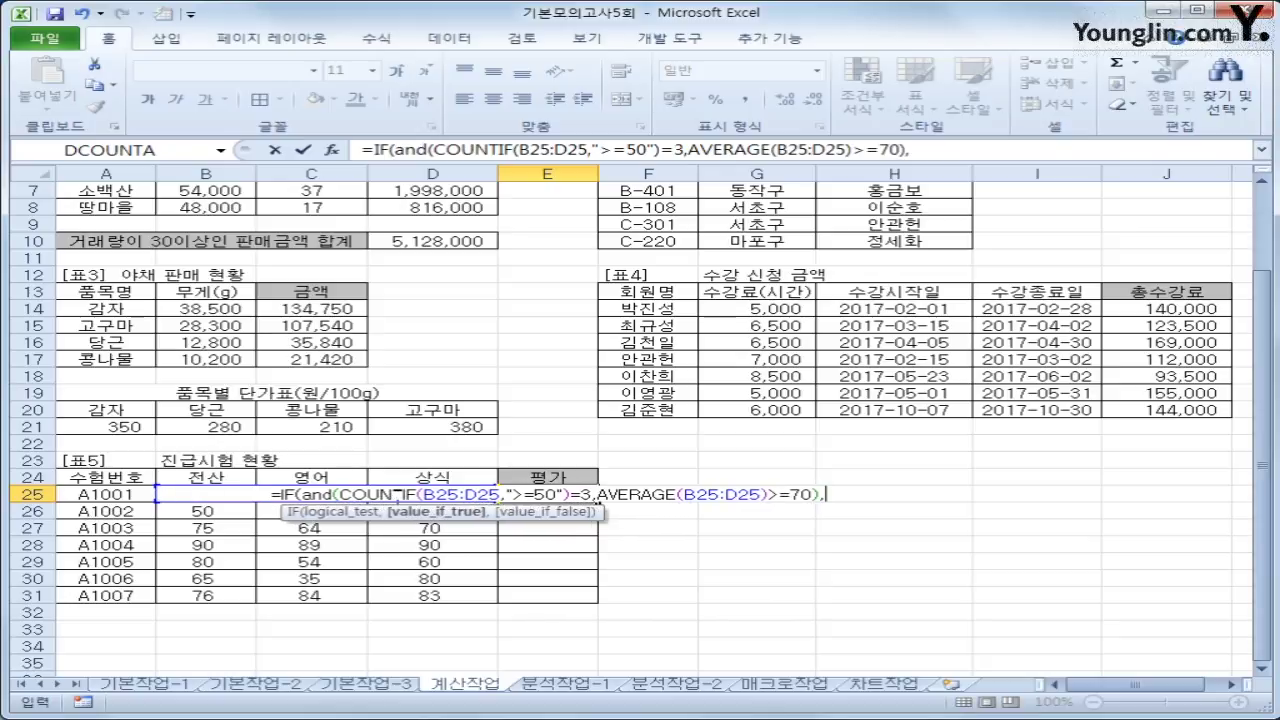
# Step: Complete the IF formula in E25 with "합격" as the true result and "불합격" as the false result
pyautogui.write('"')
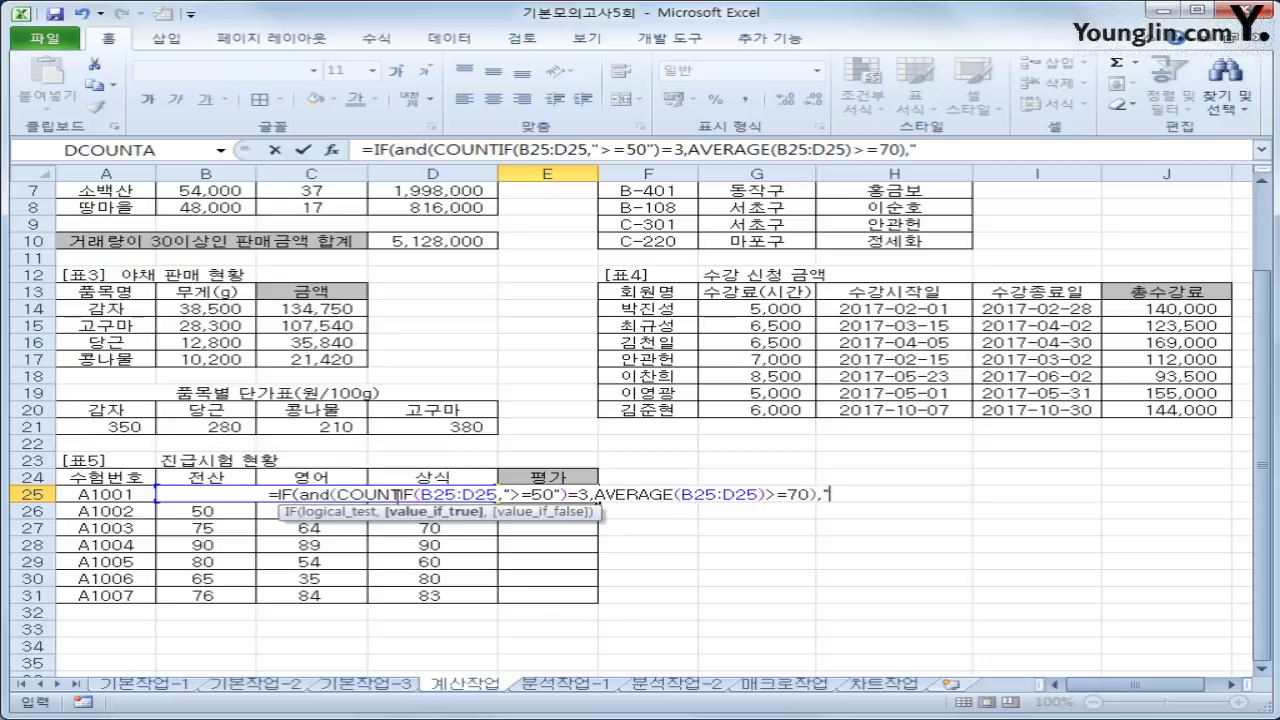
pyautogui.write('합격","')
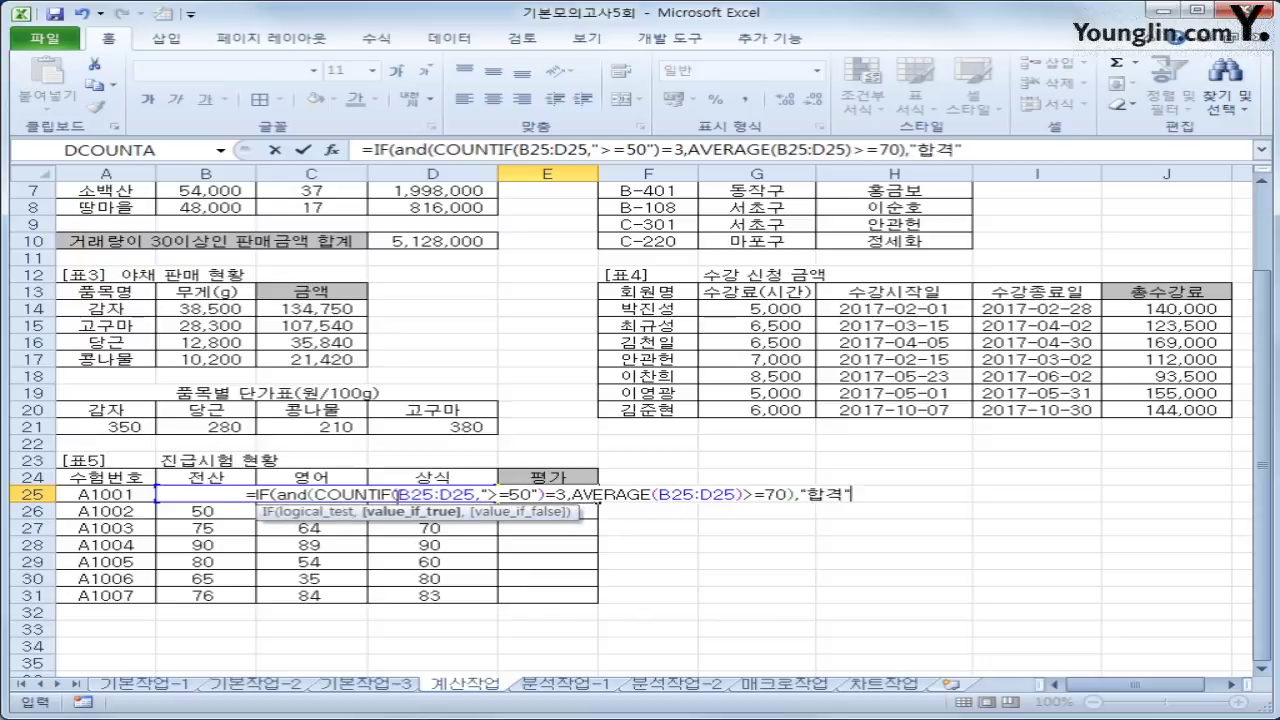
pyautogui.write('합격')
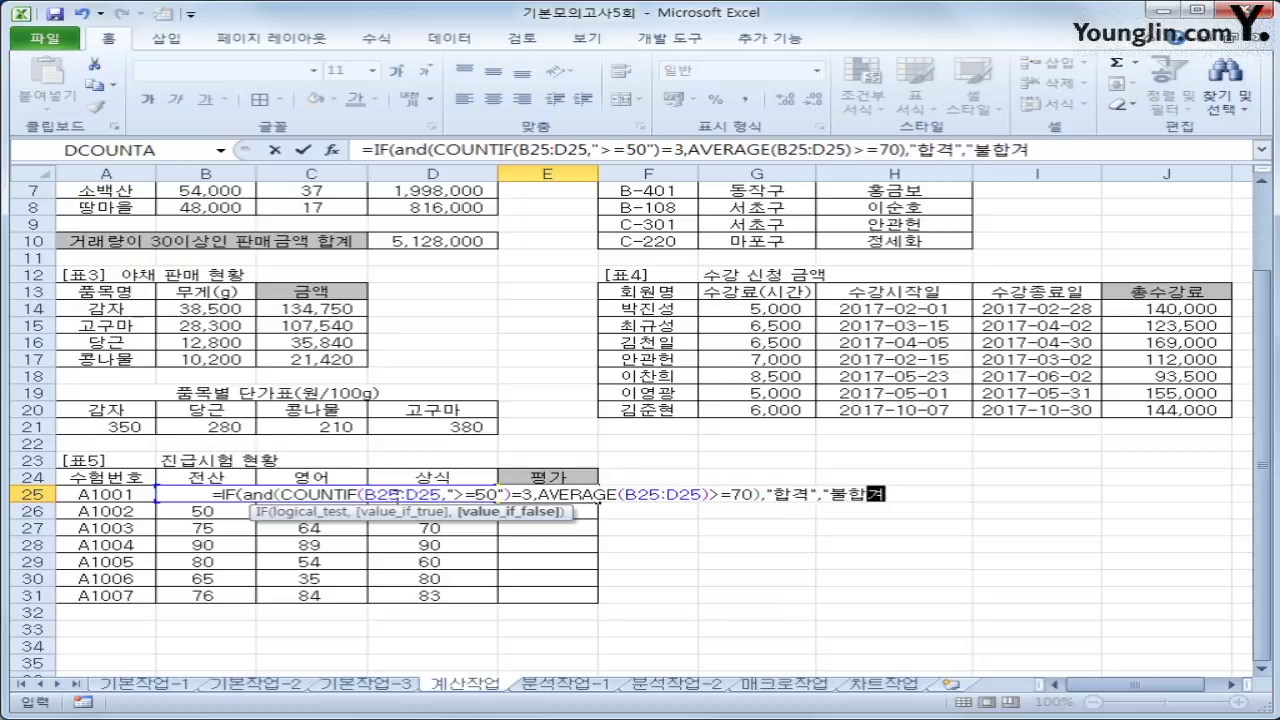
pyautogui.write('"')
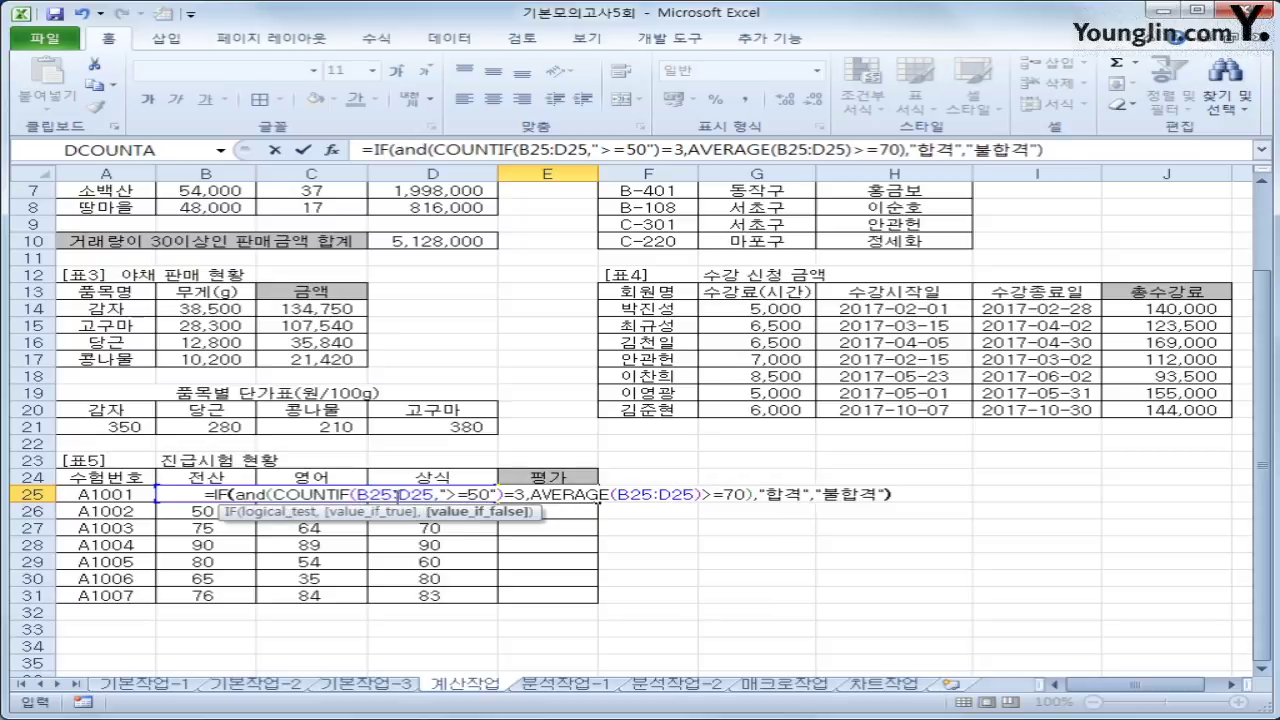
pyautogui.press('Return')
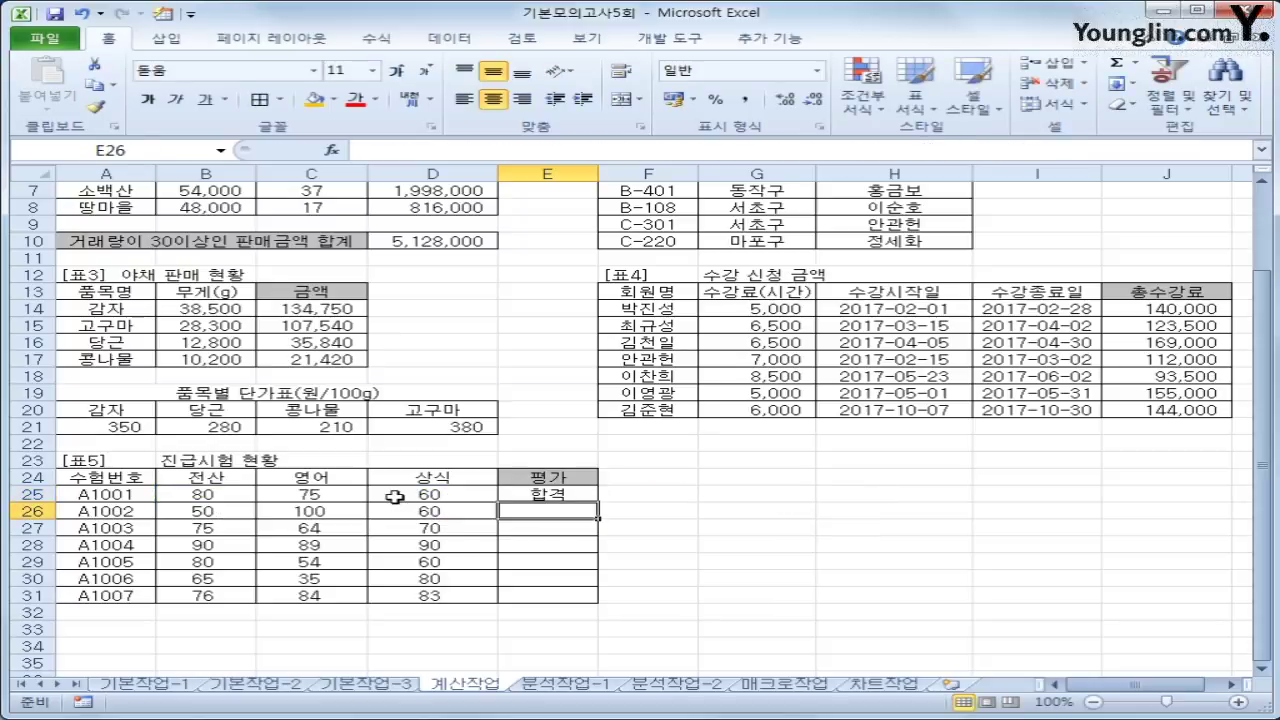
# Step: Fill the 평가 formula from E25 down to E31
pyautogui.click(548, 496)
pyautogui.moveTo(598, 502); pyautogui.dragTo(578, 598)
pyautogui.click(578, 595)
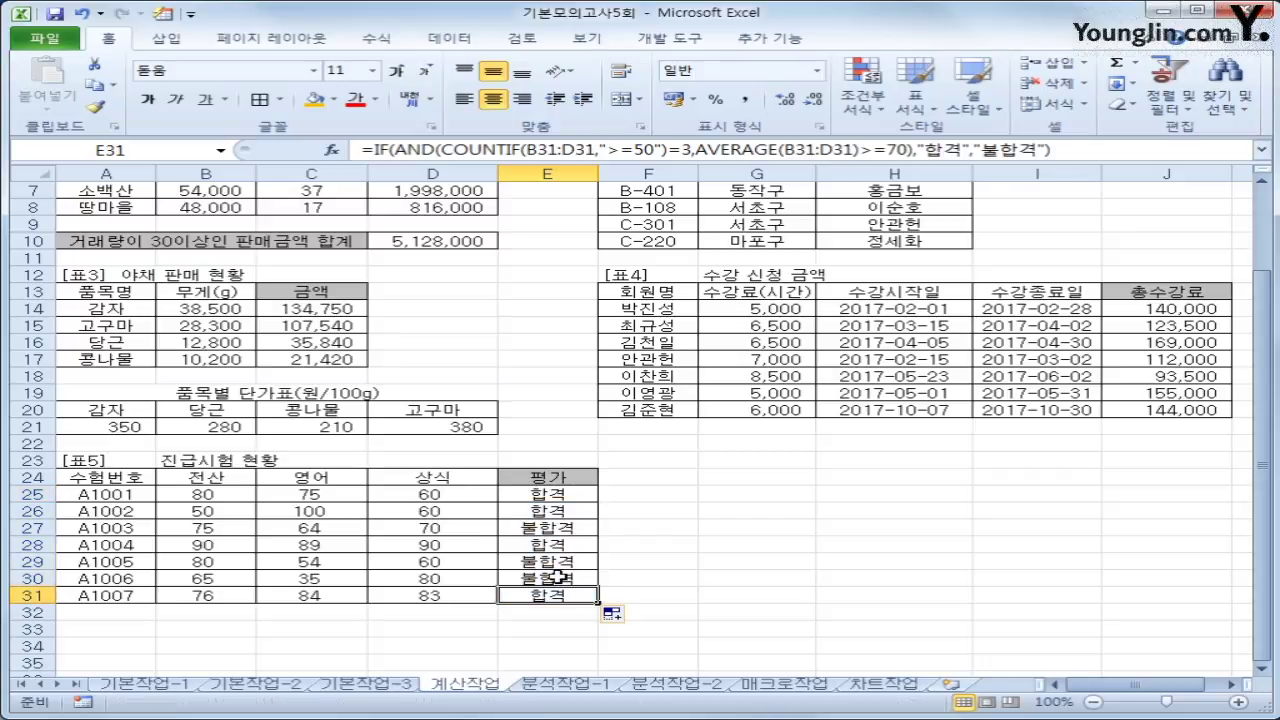
# Step: On the 분석작업-1 sheet, link cell B11 to the monthly payment with the formula =B7
pyautogui.scroll(2, 557, 577)
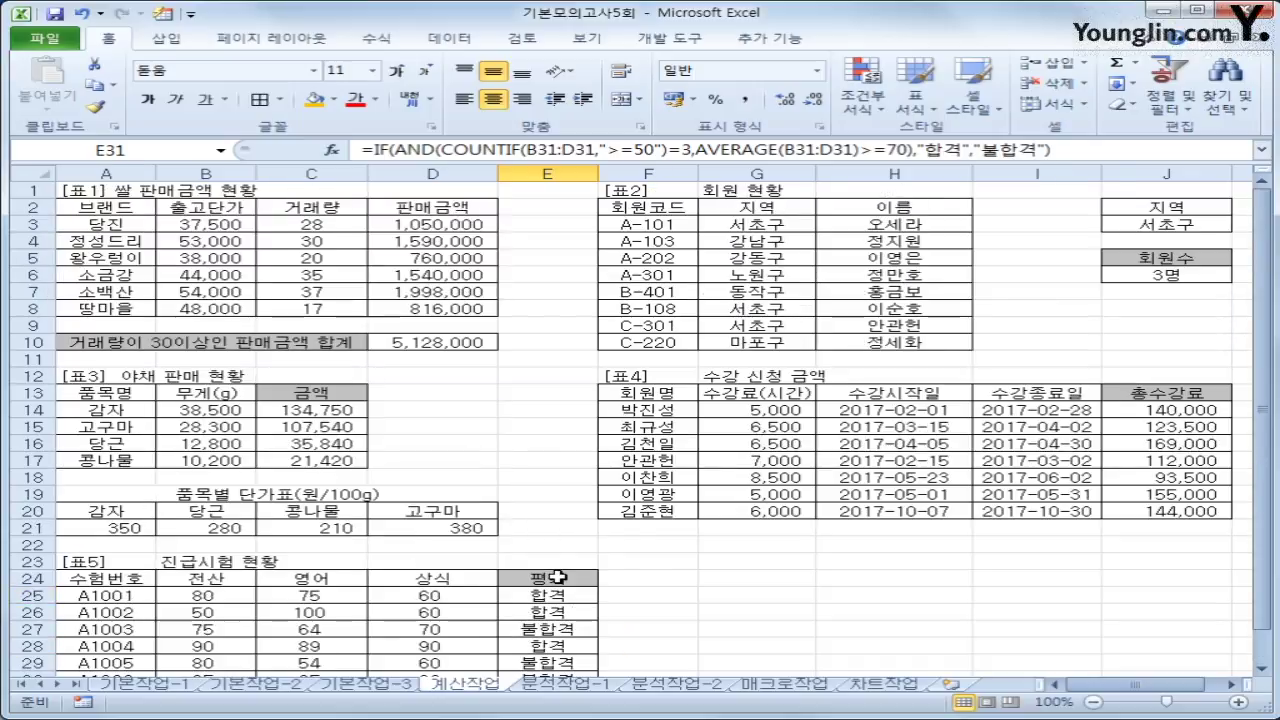
pyautogui.click(566, 686)
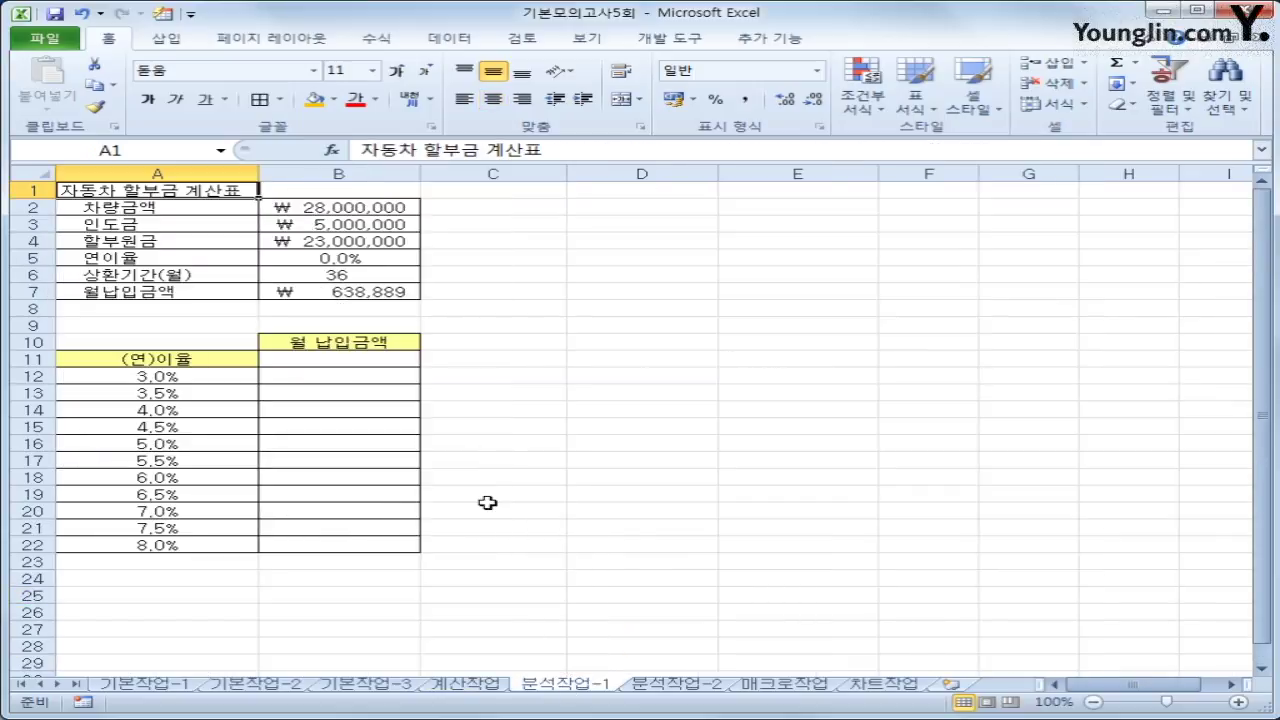
pyautogui.click(368, 362)
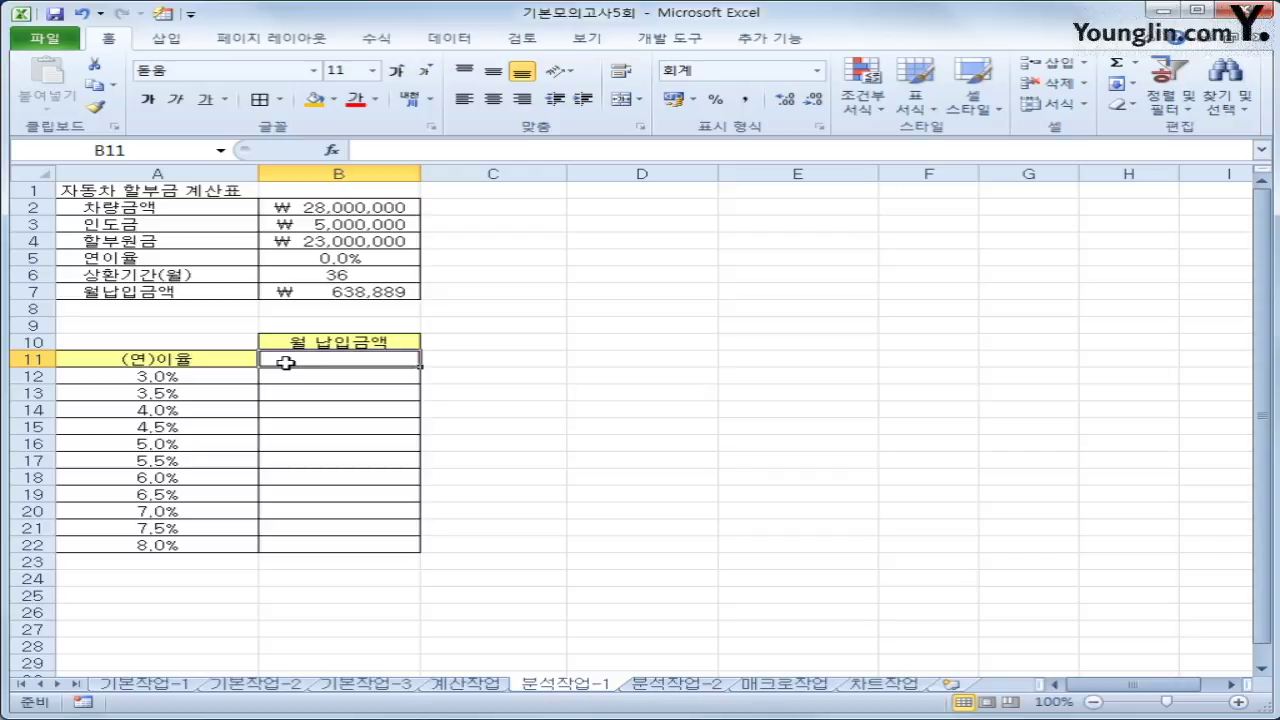
pyautogui.write('=')
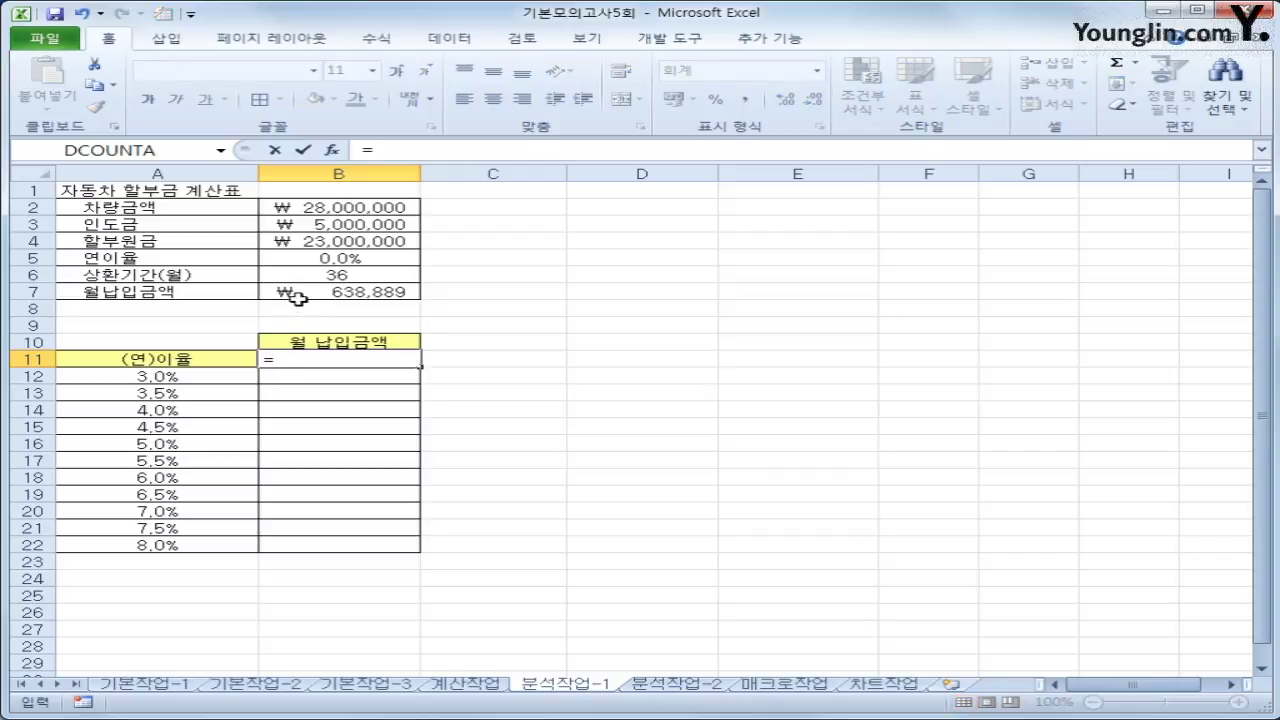
pyautogui.click(300, 292)
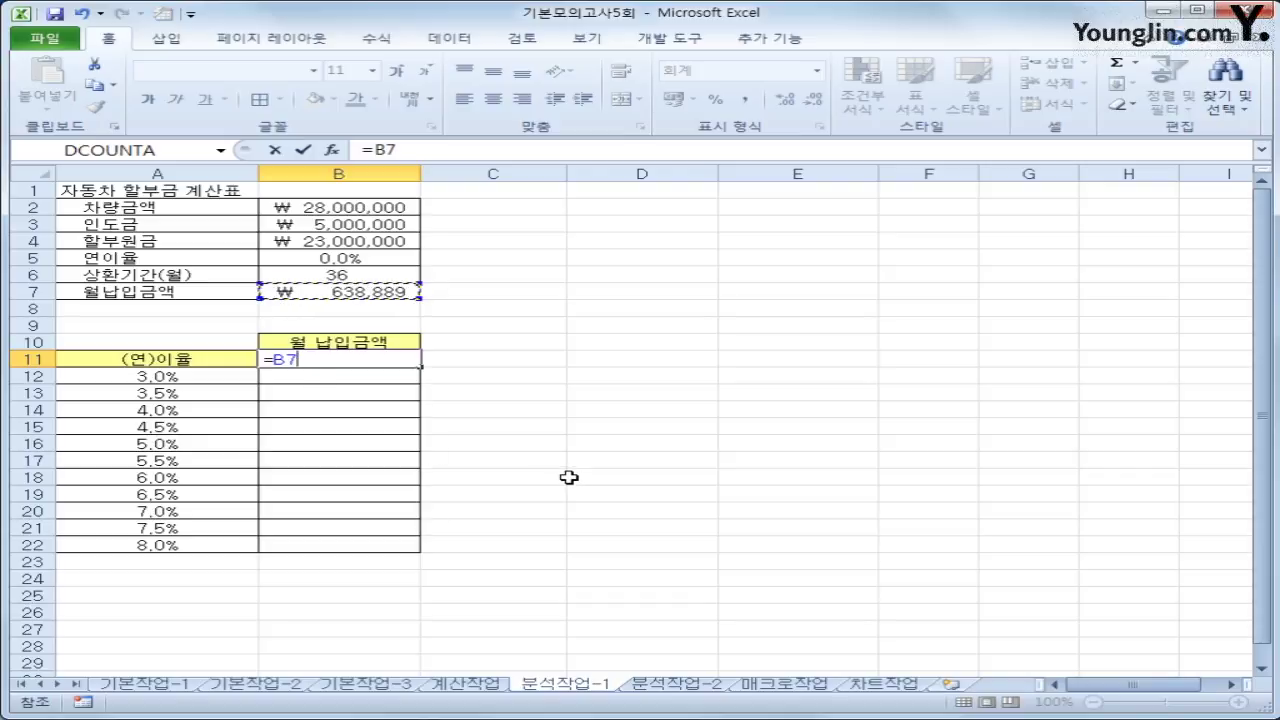
pyautogui.press('Return')
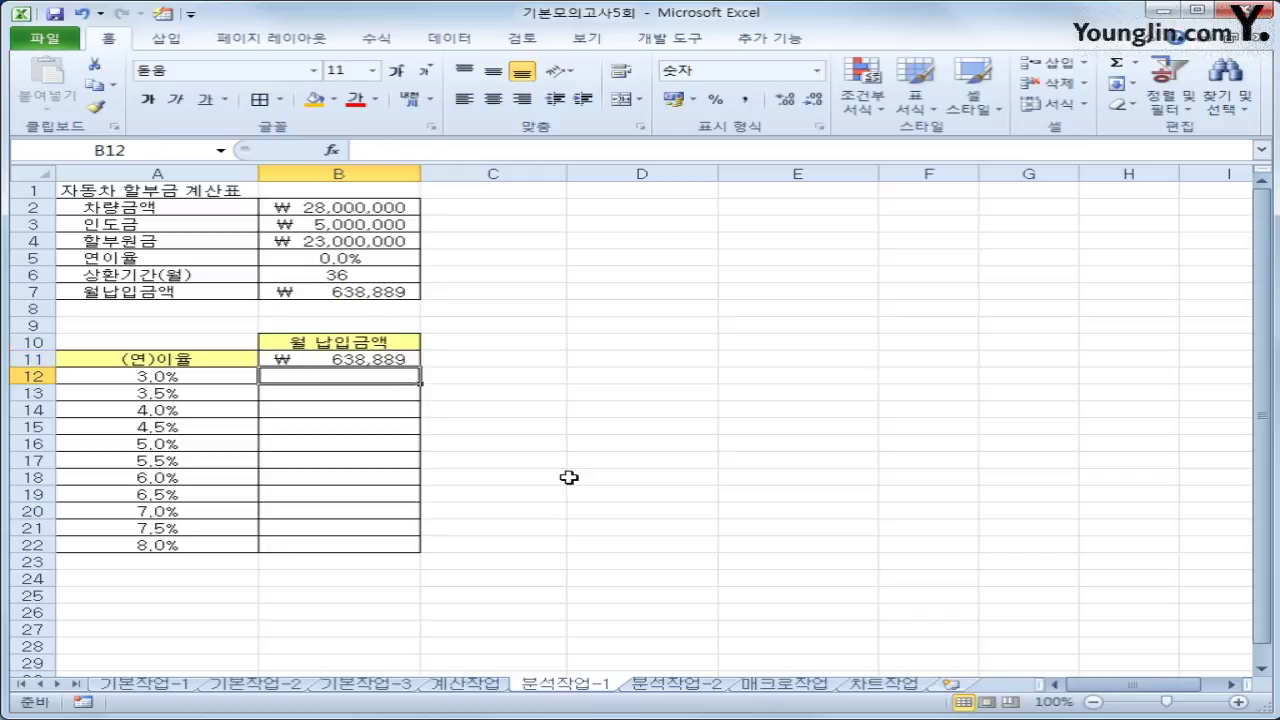
# Step: Create a what-if data table over A11:B22 using $B$5 as the column input cell
pyautogui.moveTo(213, 360); pyautogui.dragTo(341, 549)
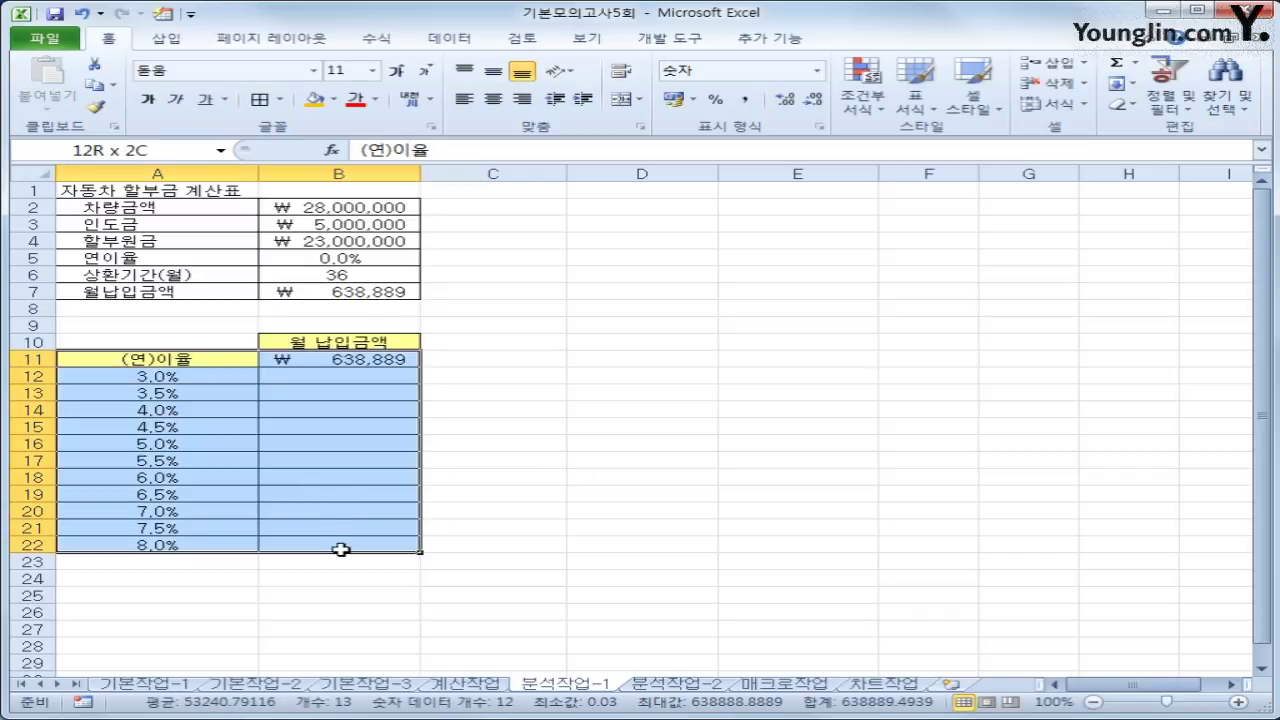
pyautogui.moveTo(341, 549); pyautogui.dragTo(341, 549)
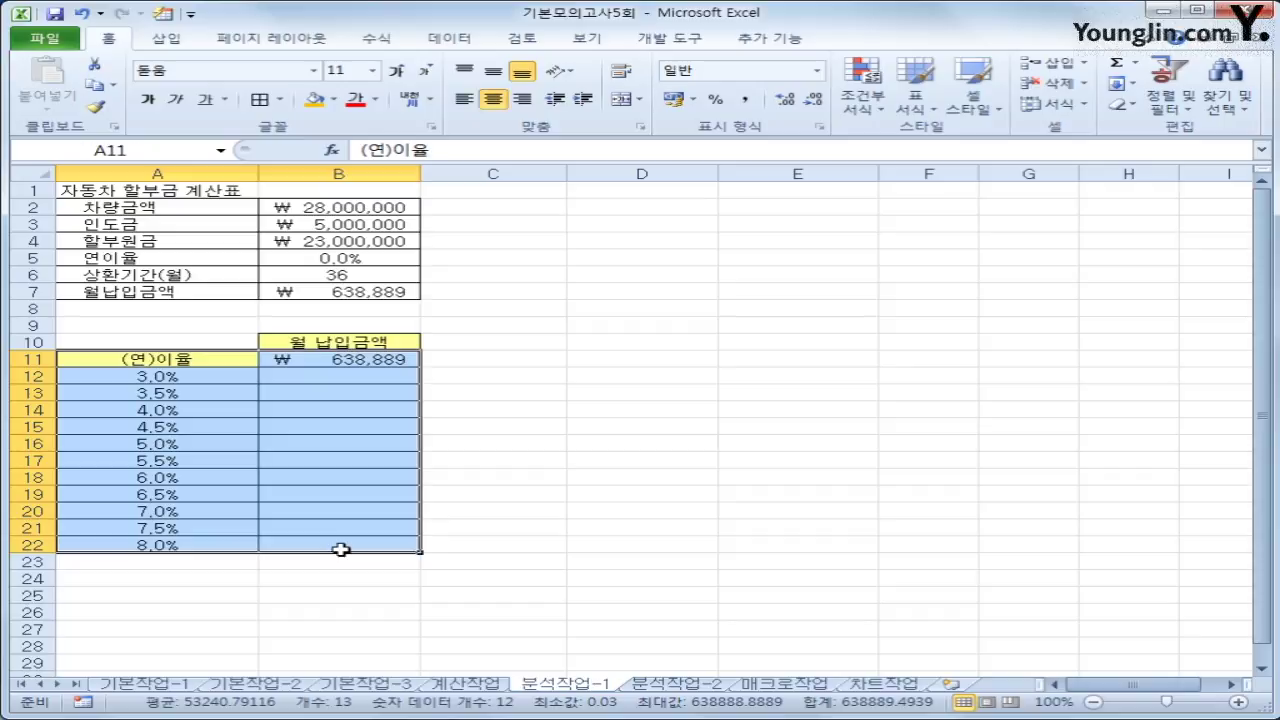
pyautogui.click(440, 42)
pyautogui.click(1035, 110)
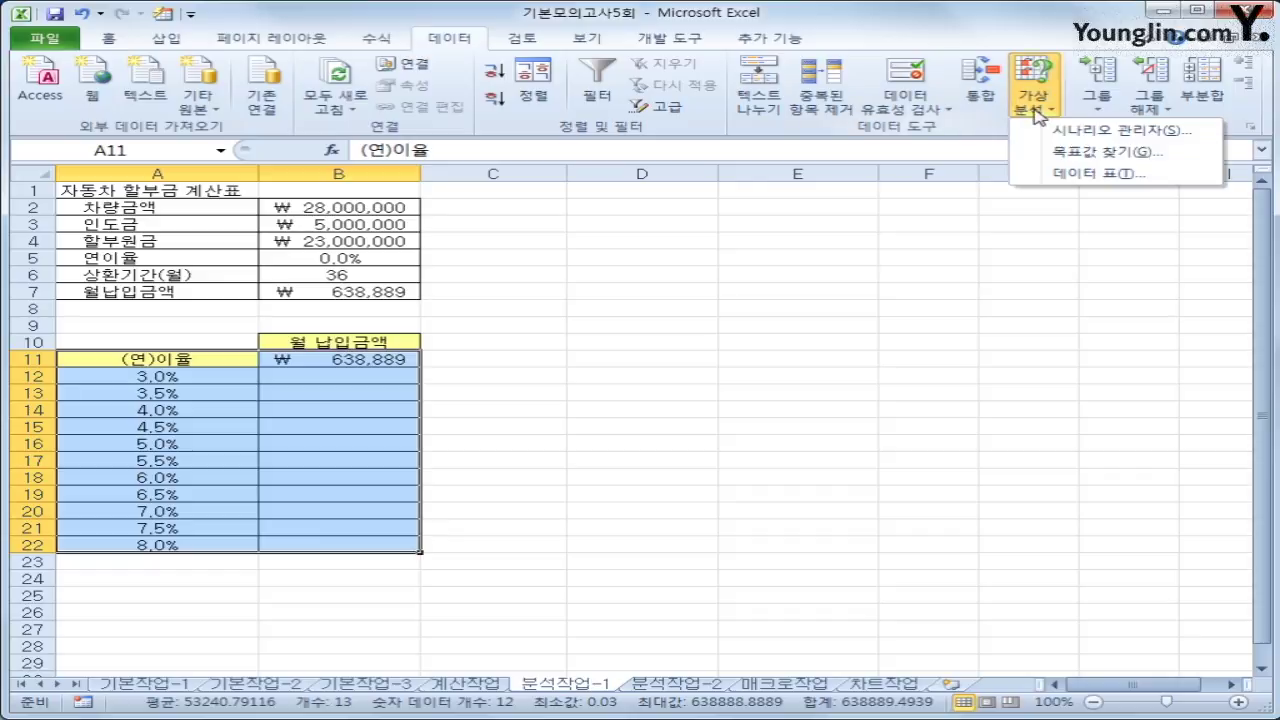
pyautogui.click(1100, 172)
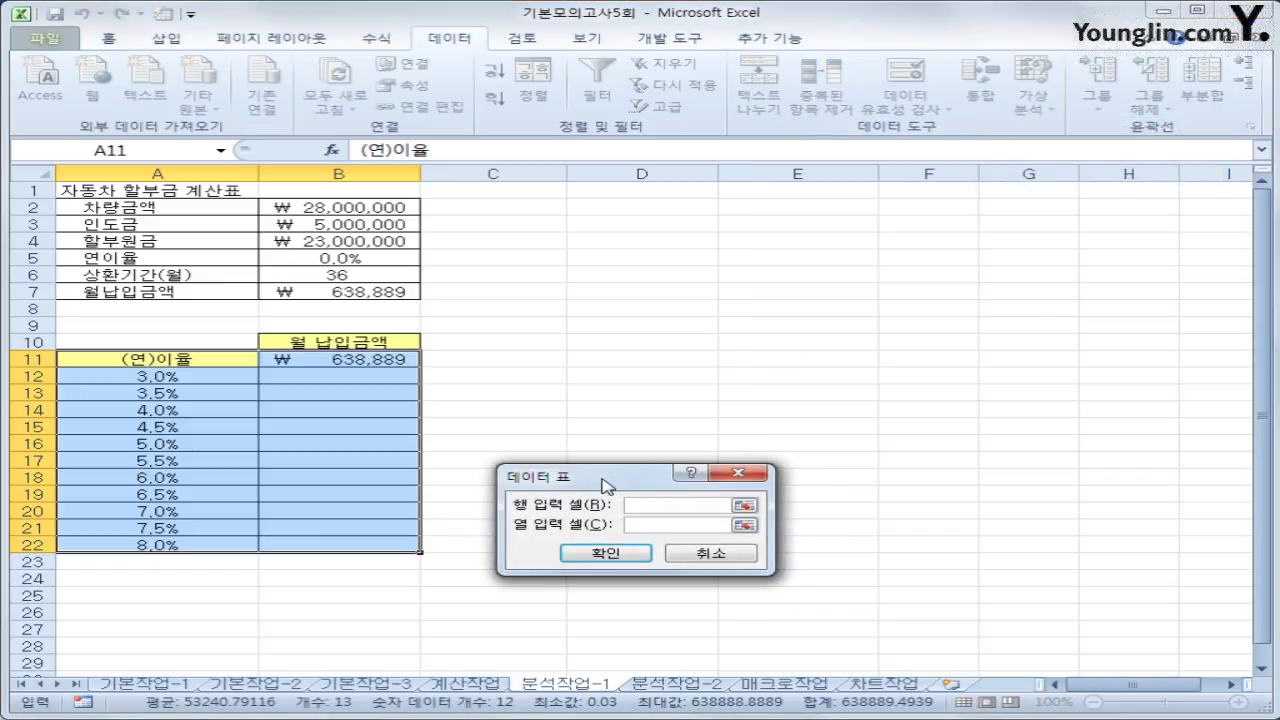
pyautogui.moveTo(605, 484); pyautogui.dragTo(663, 344)
pyautogui.click(713, 389)
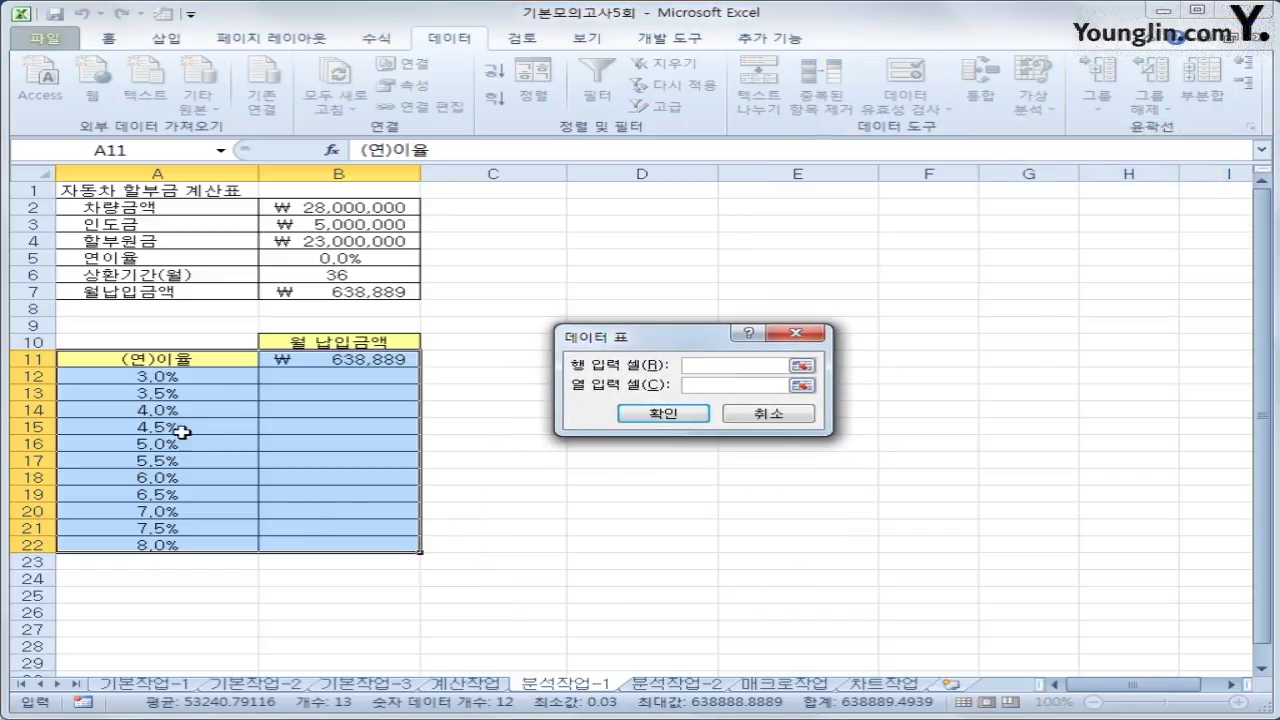
pyautogui.click(313, 261)
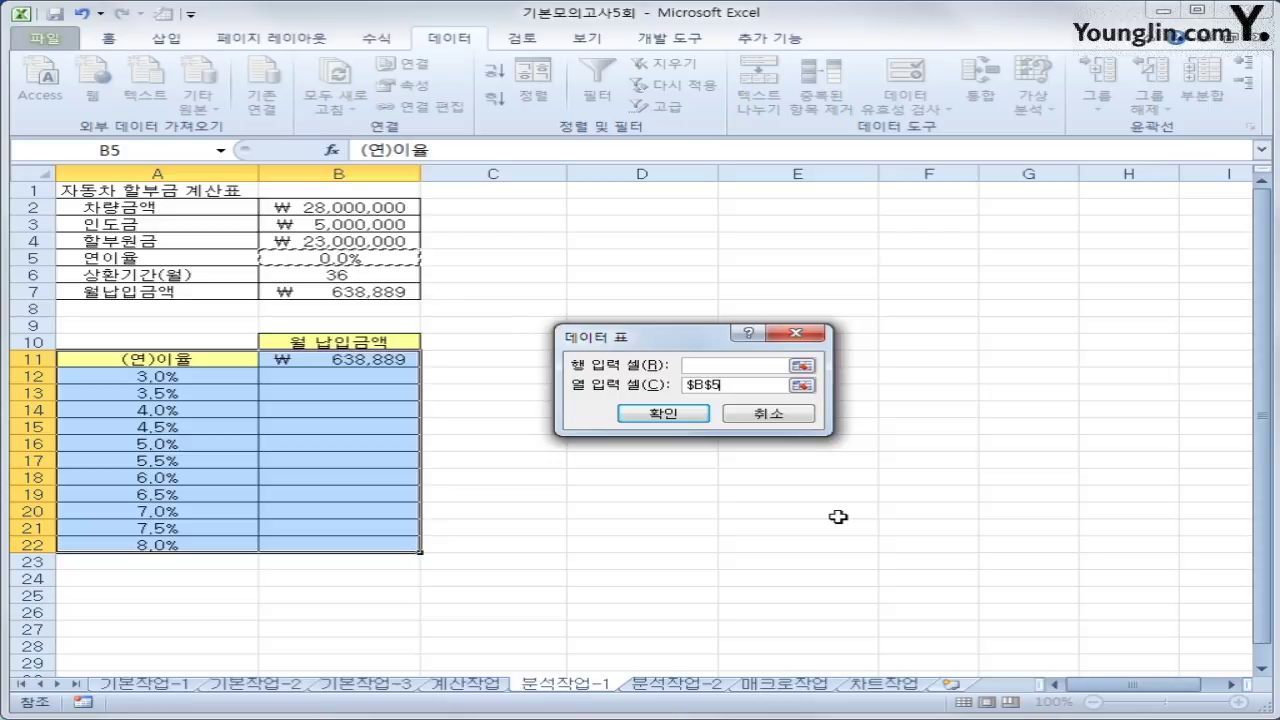
pyautogui.click(663, 413)
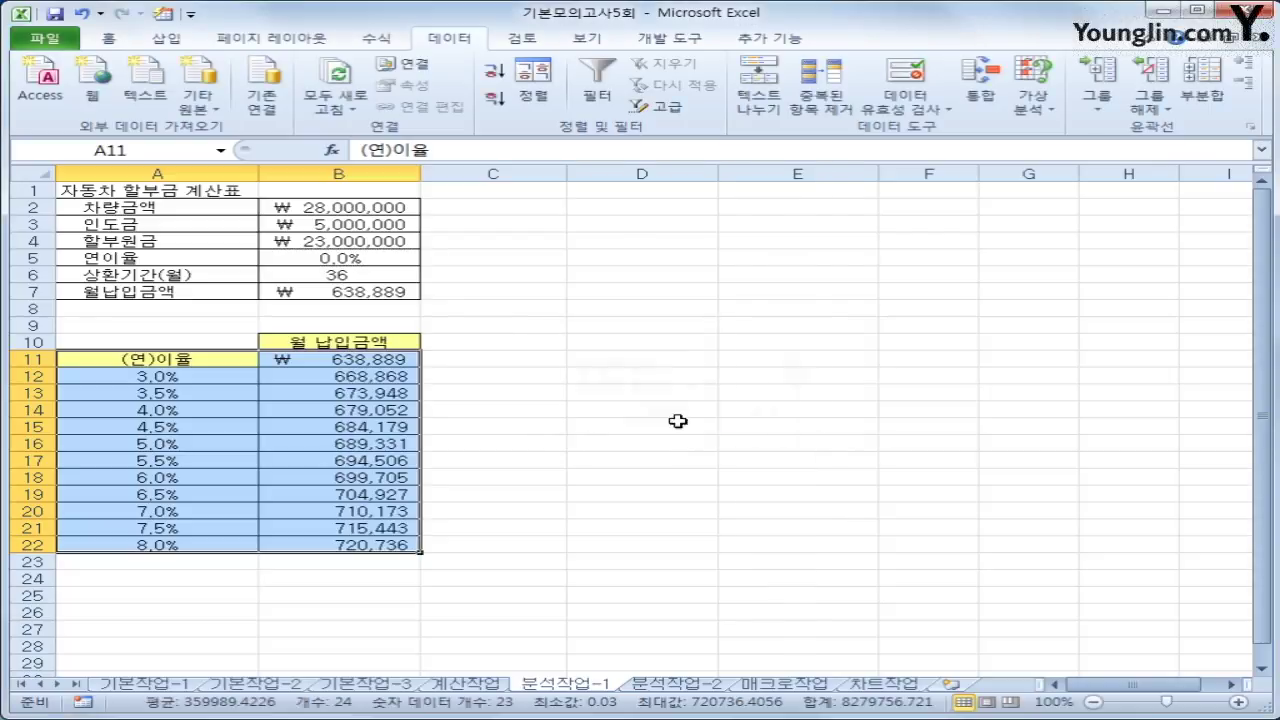
pyautogui.click(368, 541)
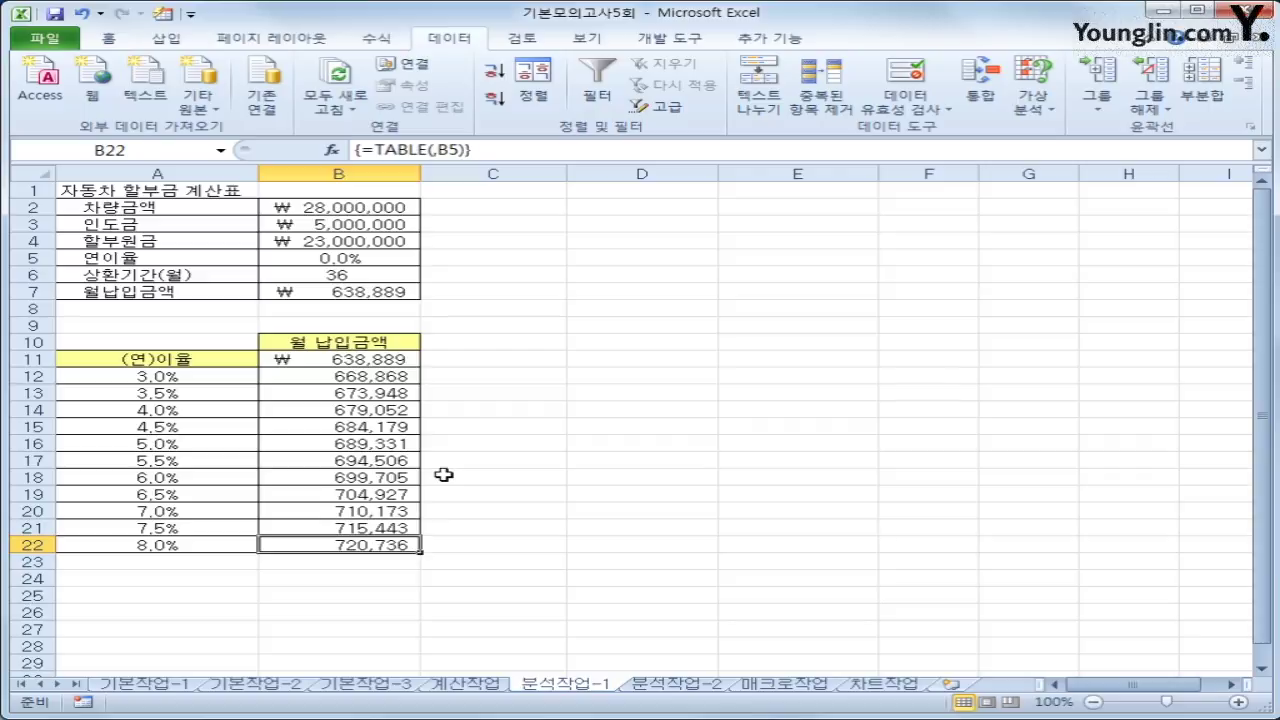
# Step: On the 분석작업-2 sheet, insert a pivot table from A3:G12 at cell A18 of the existing worksheet
pyautogui.click(677, 688)
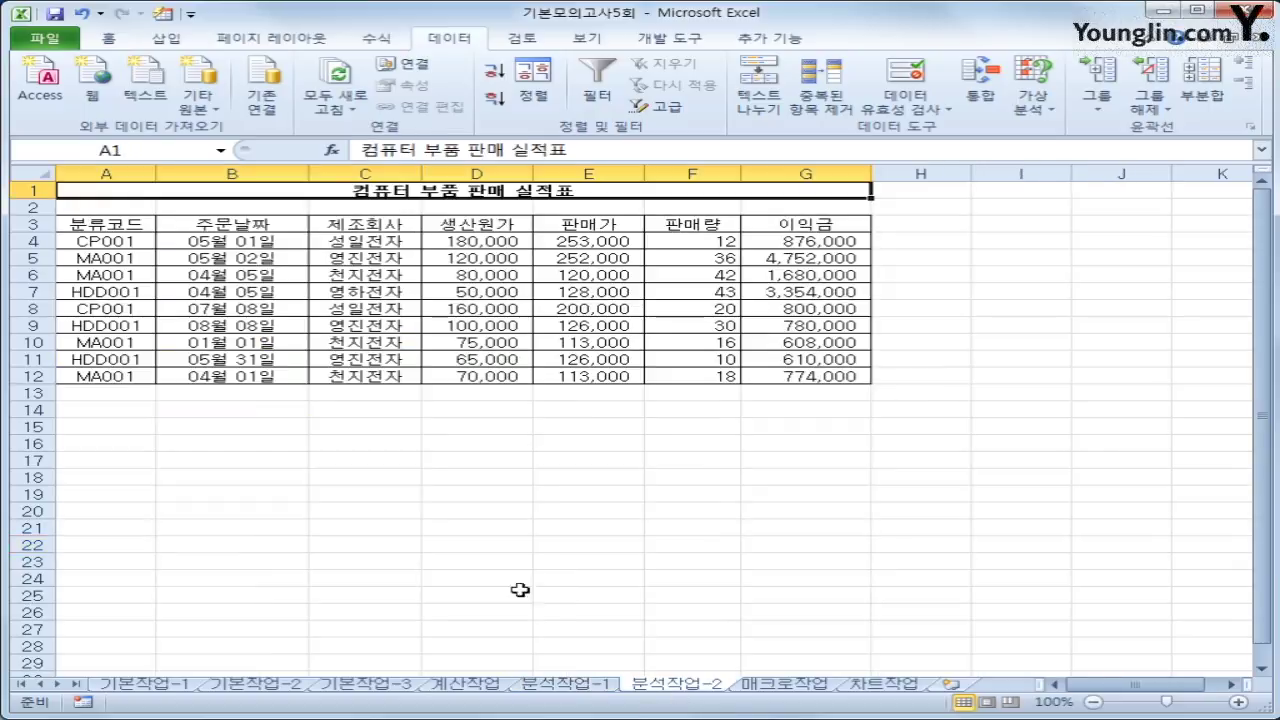
pyautogui.click(246, 241)
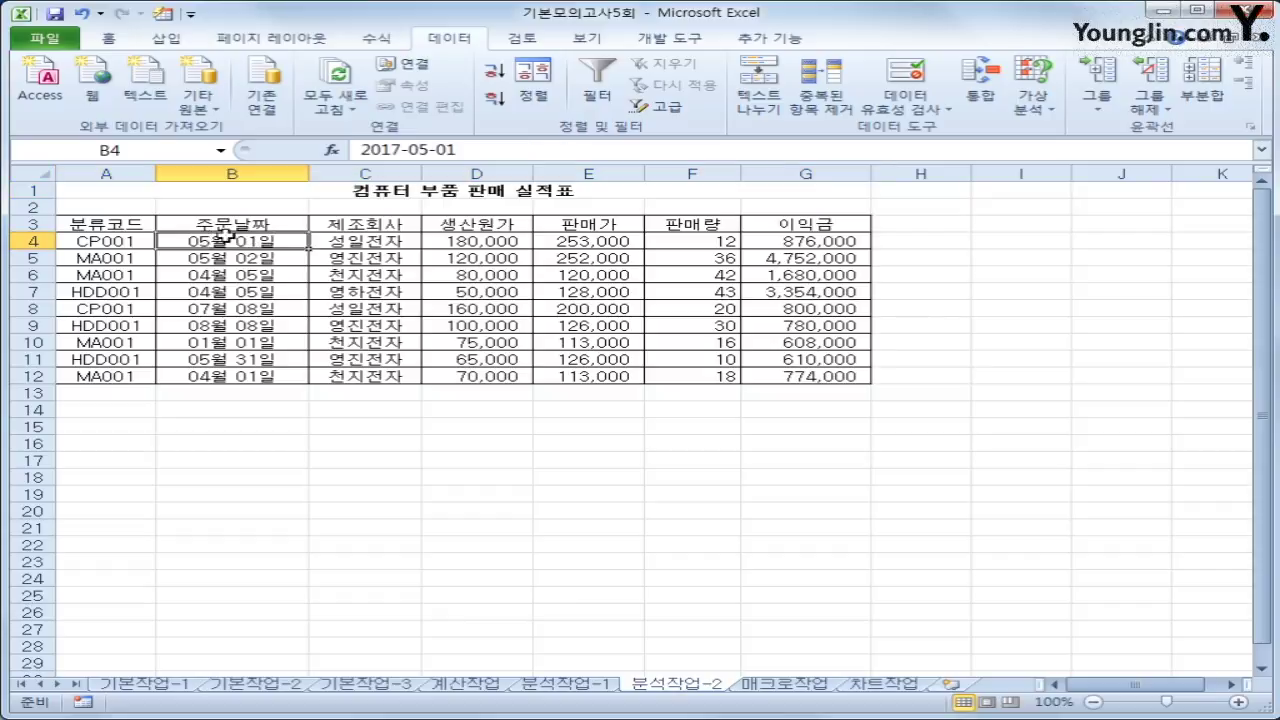
pyautogui.click(232, 228)
pyautogui.click(368, 236)
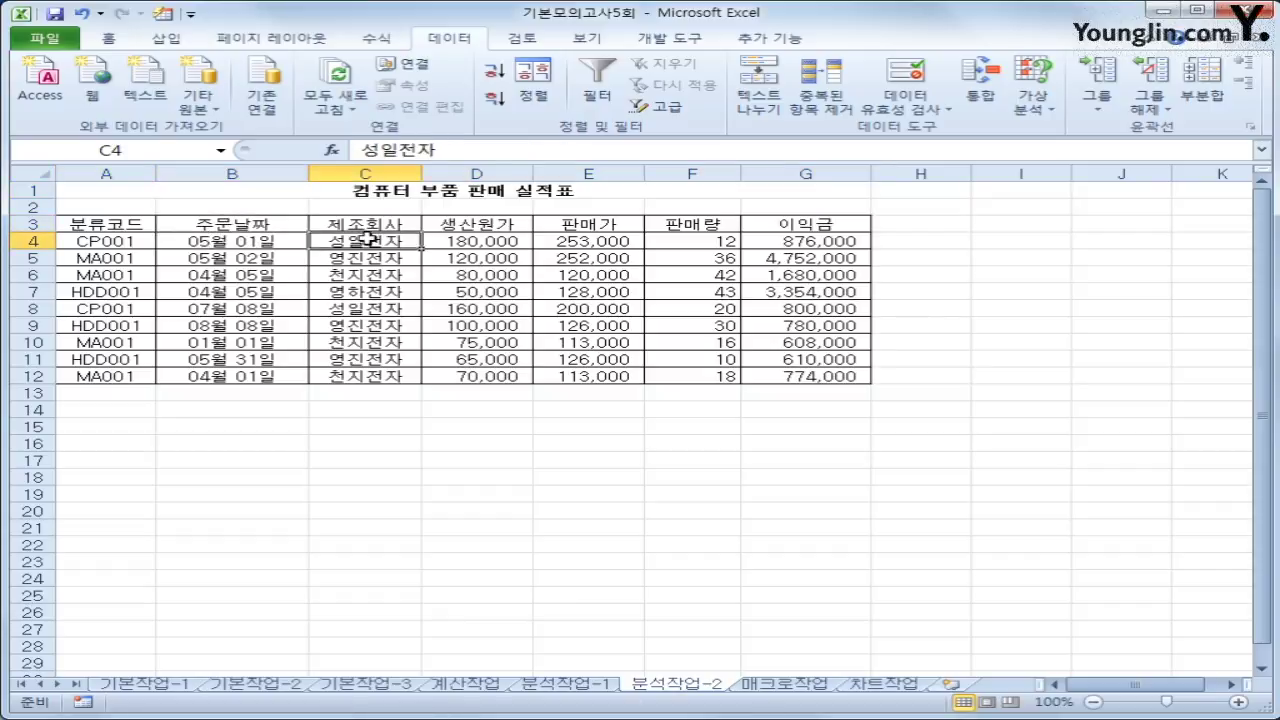
pyautogui.click(160, 40)
pyautogui.click(44, 72)
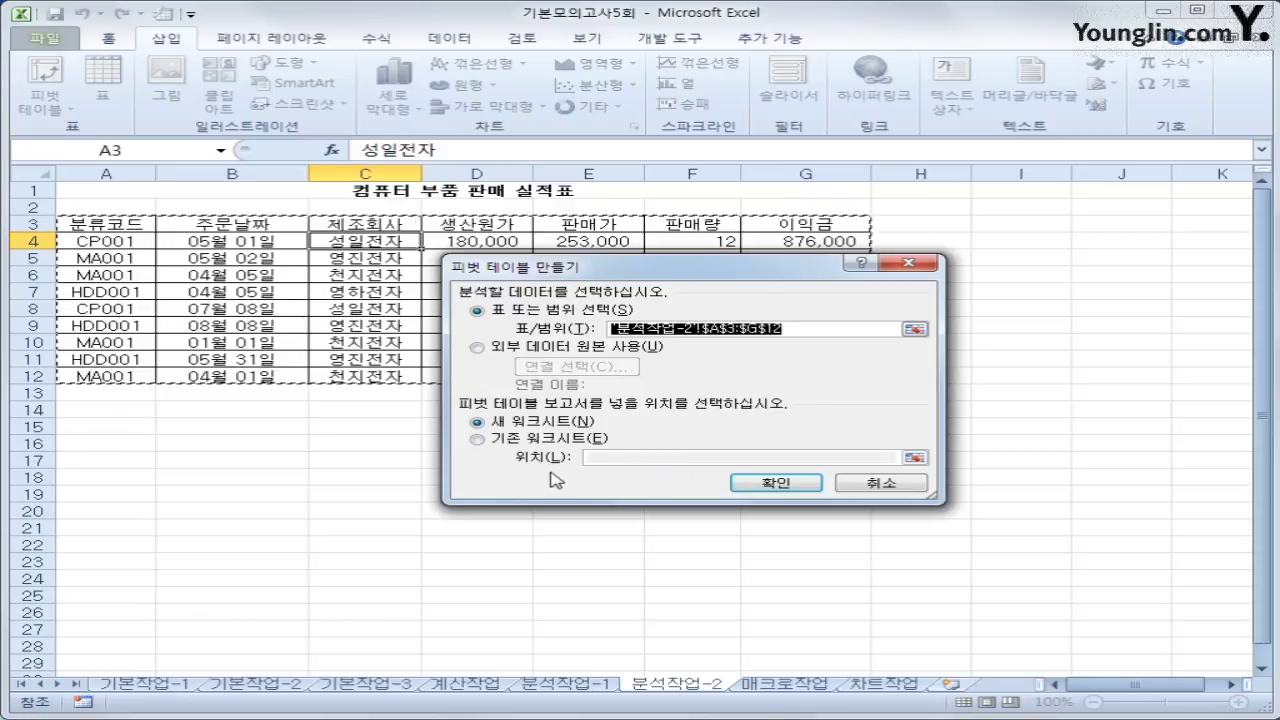
pyautogui.click(522, 440)
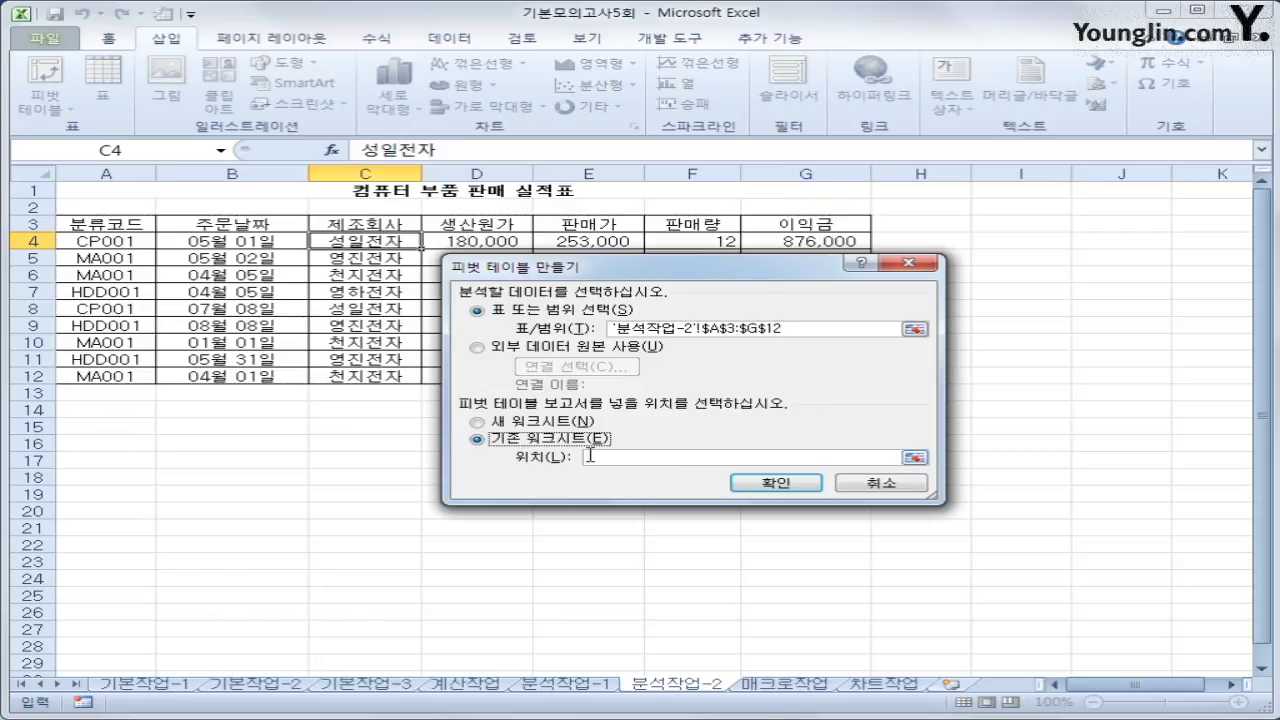
pyautogui.click(112, 477)
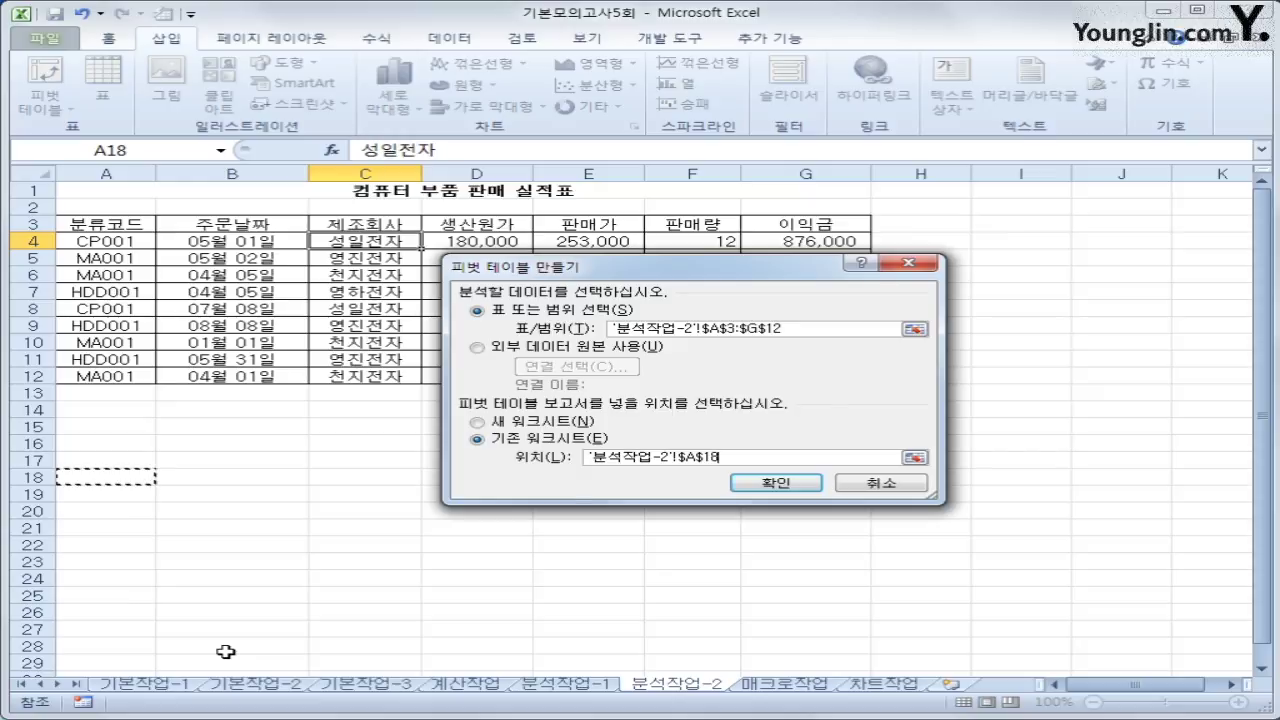
pyautogui.click(752, 484)
pyautogui.scroll(-2, 752, 500)
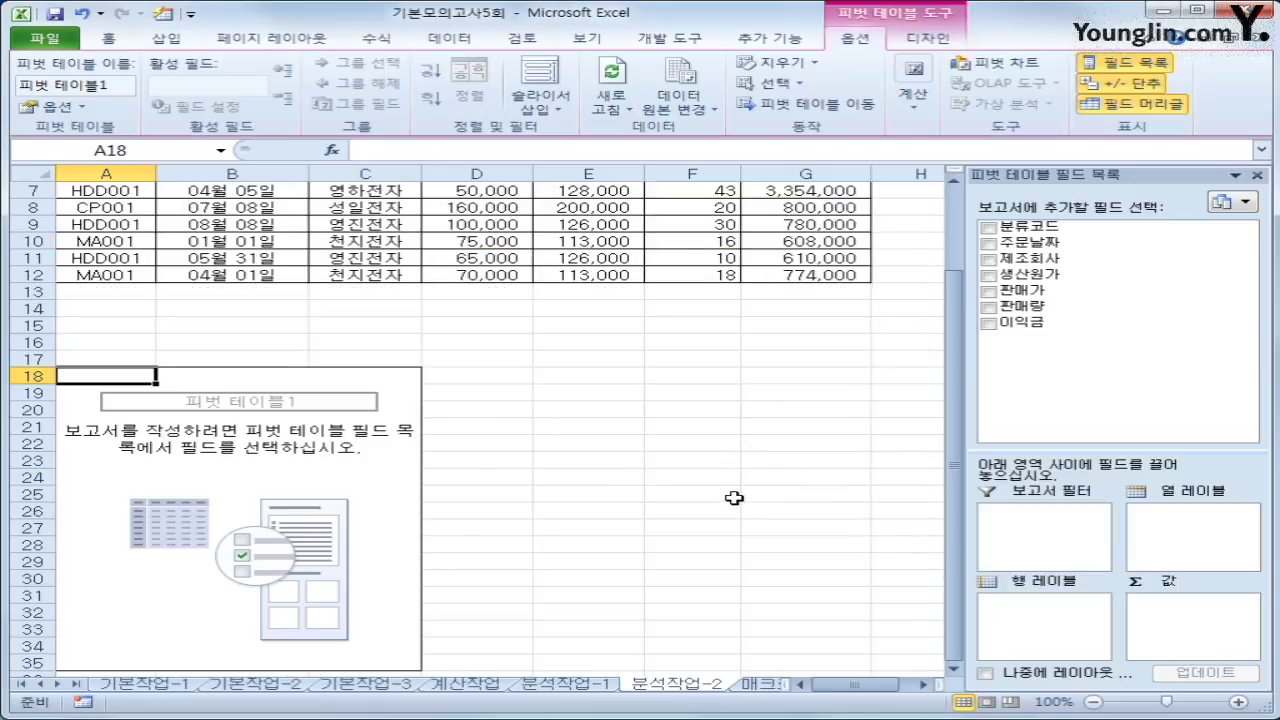
# Step: Lay out the pivot table with 주문날짜 and Σ 값 as row labels, 제조회사 as column labels, and sums of 생산원가, 판매가 and 이익금
pyautogui.moveTo(1069, 246); pyautogui.dragTo(1067, 639)
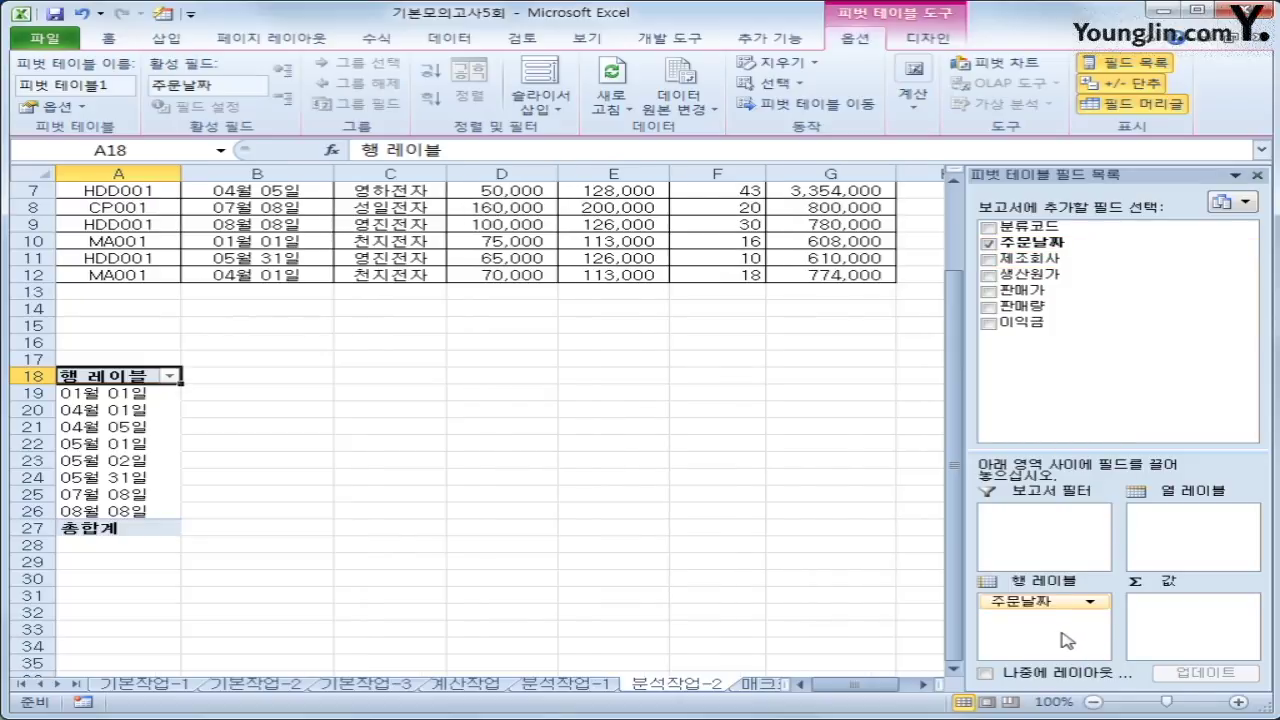
pyautogui.moveTo(1035, 260); pyautogui.dragTo(1184, 559)
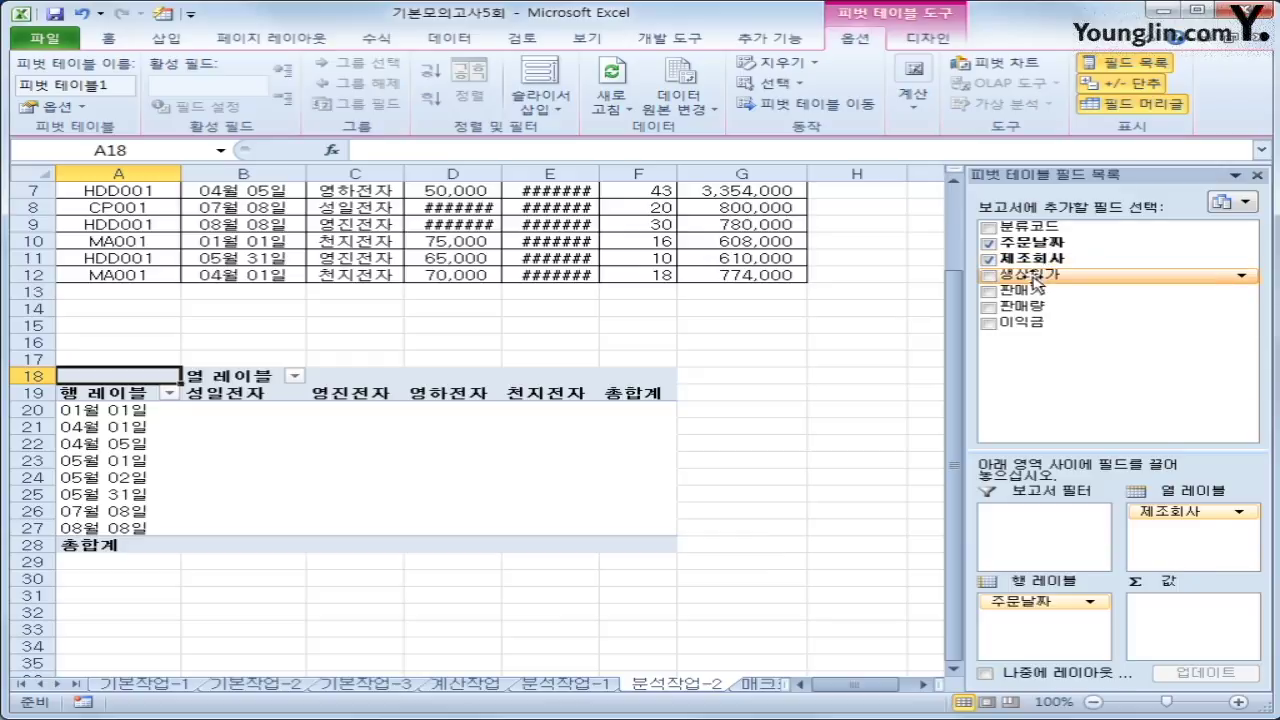
pyautogui.moveTo(1030, 274); pyautogui.dragTo(1180, 622)
pyautogui.moveTo(1022, 290); pyautogui.dragTo(1180, 622)
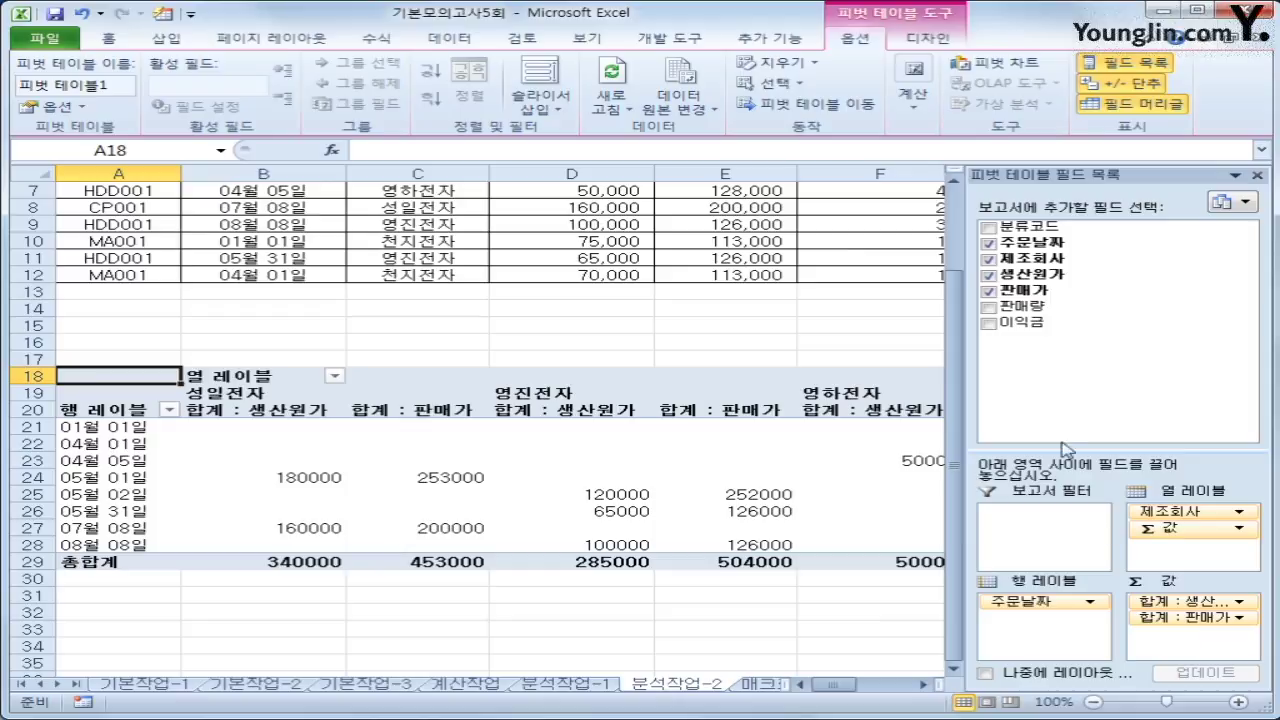
pyautogui.moveTo(1020, 322); pyautogui.dragTo(1198, 645)
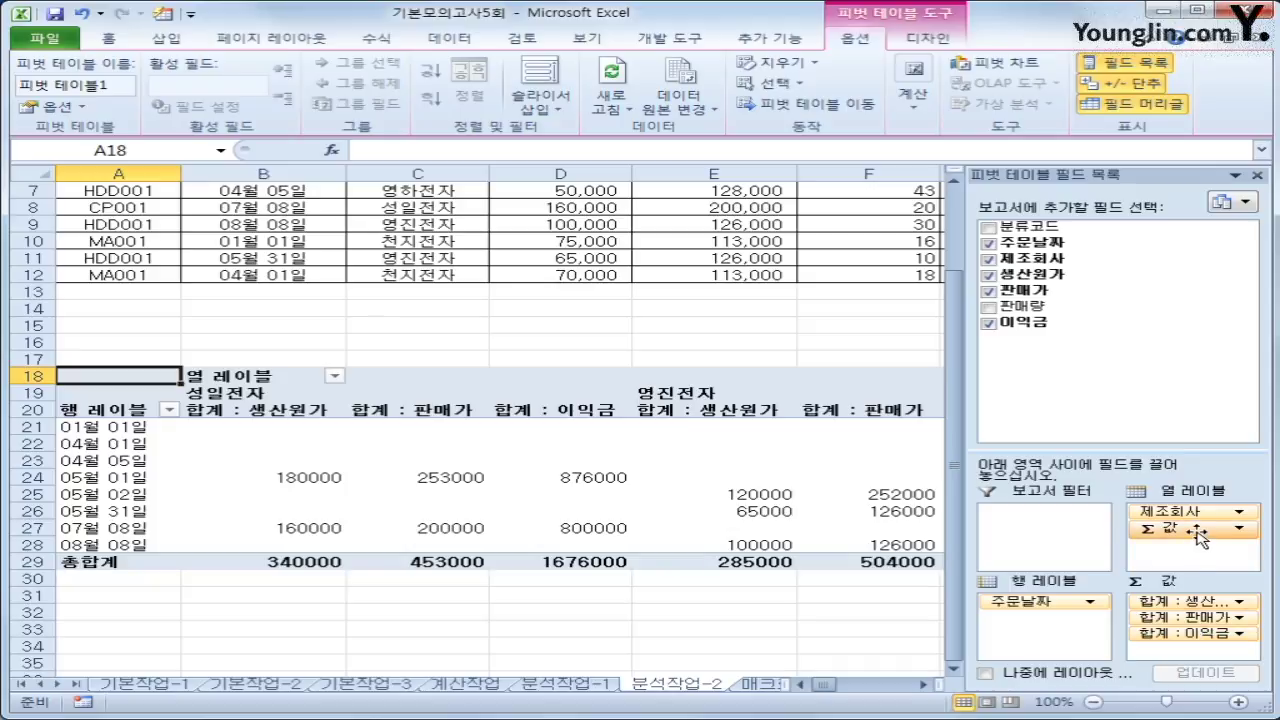
pyautogui.moveTo(1198, 535); pyautogui.dragTo(1062, 641)
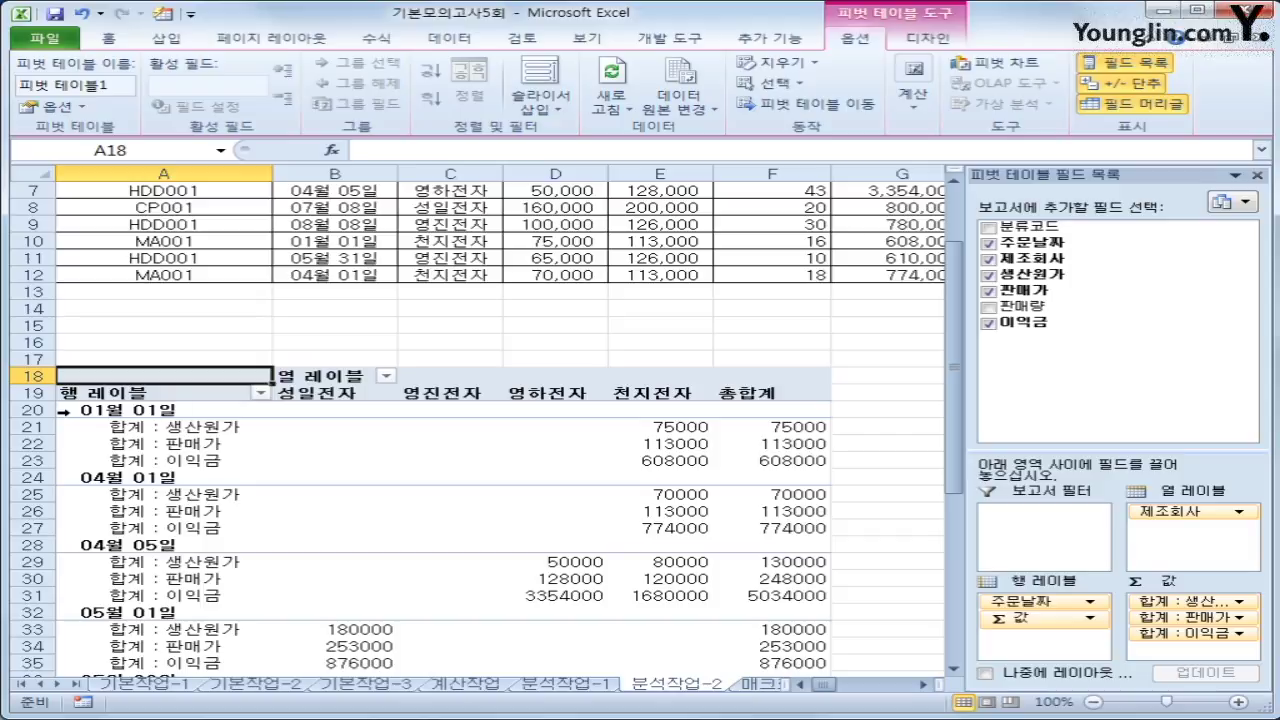
# Step: Change the pivot table's report layout to outline form (개요 형식으로 표시)
pyautogui.click(907, 44)
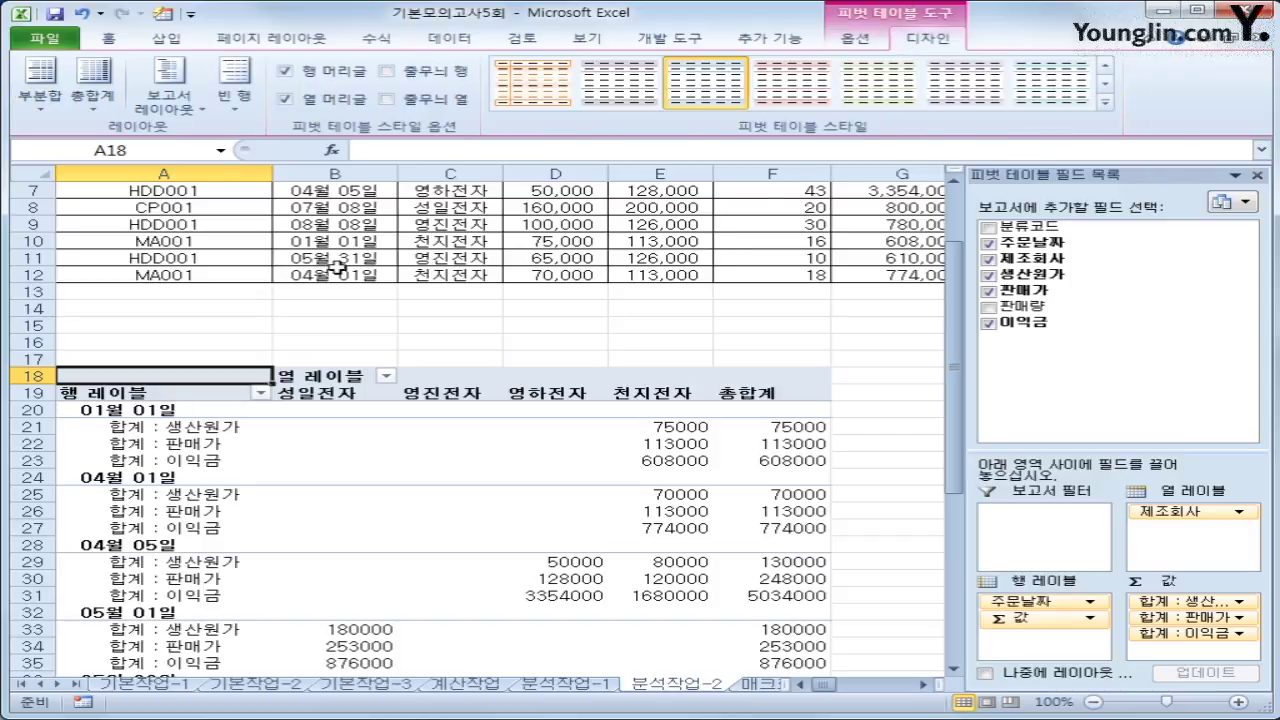
pyautogui.click(163, 114)
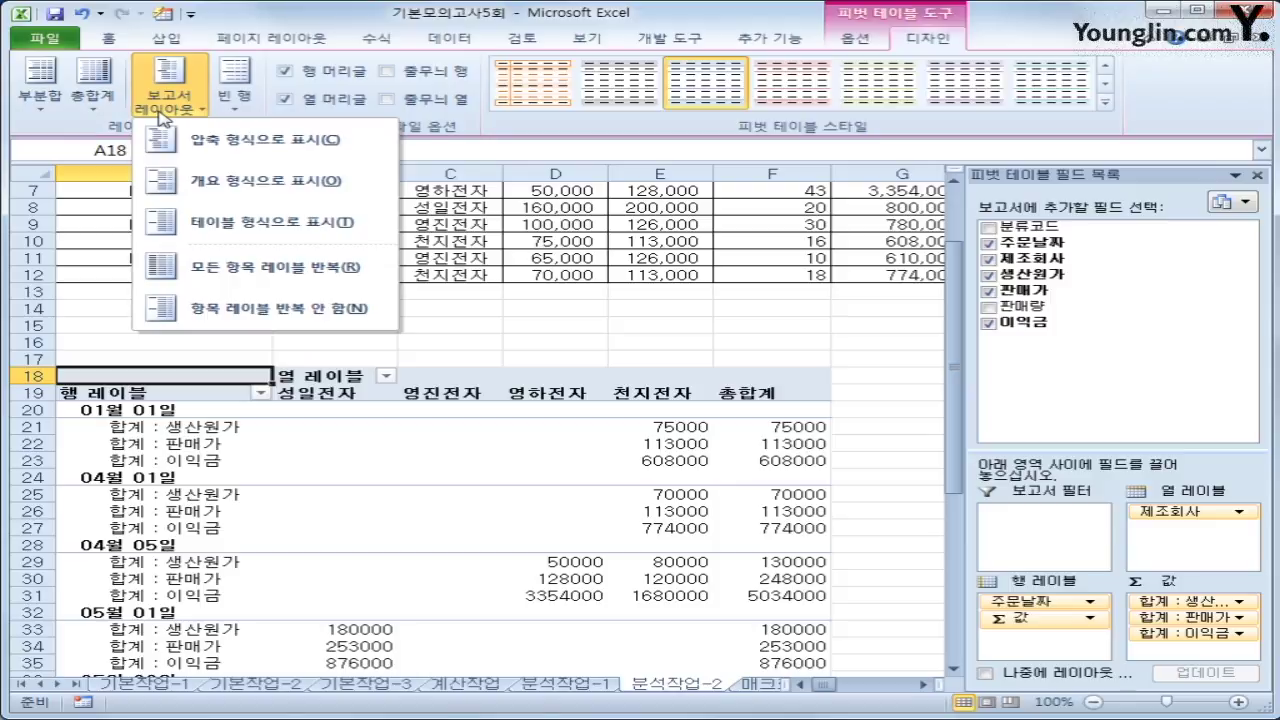
pyautogui.click(240, 181)
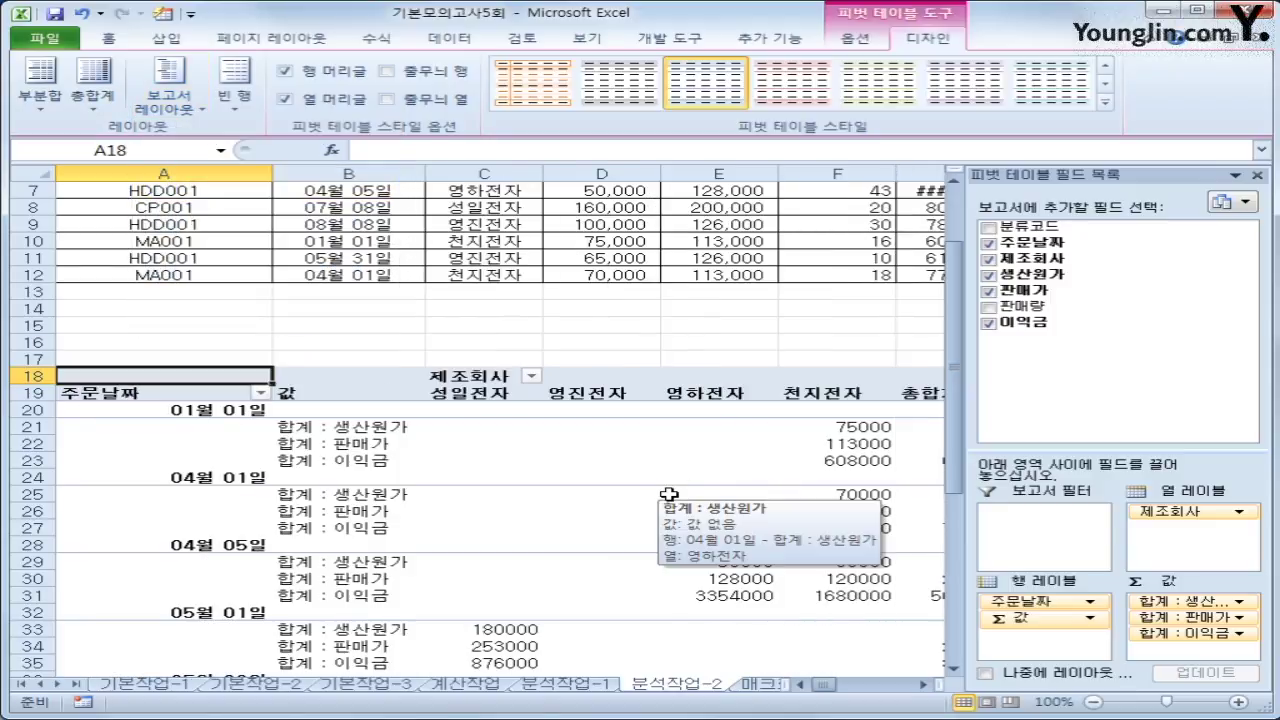
pyautogui.click(170, 395)
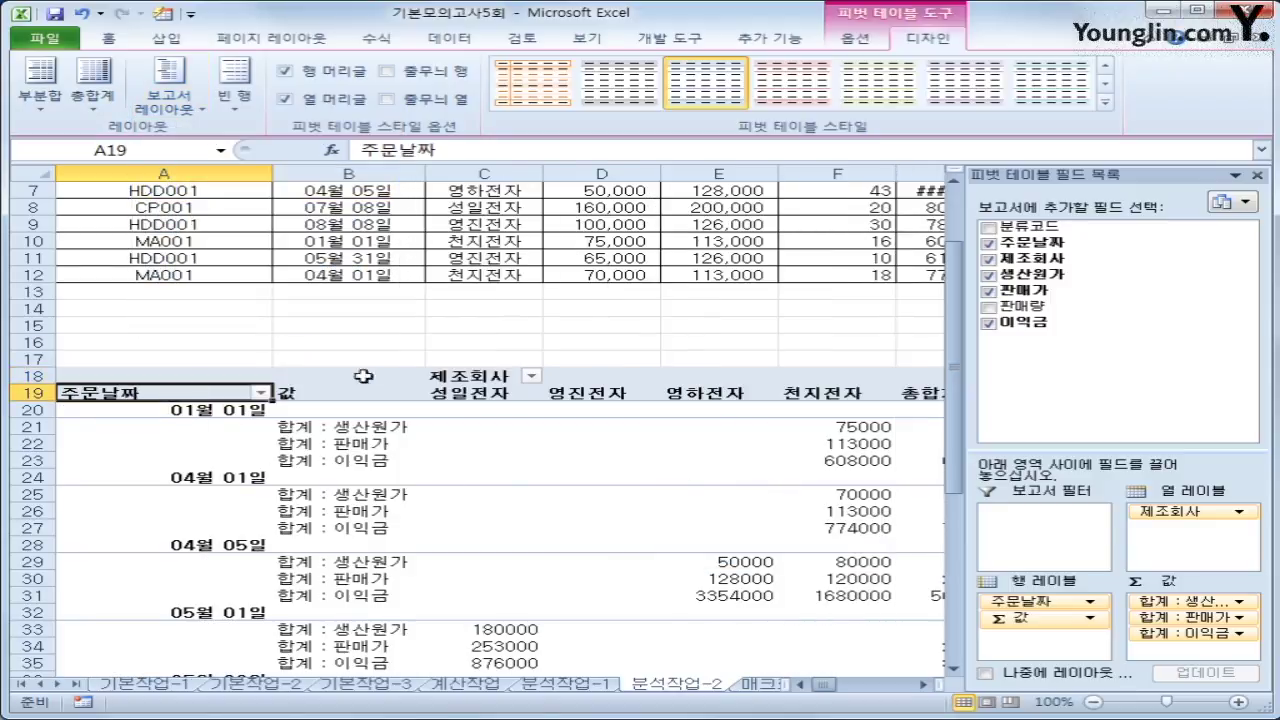
pyautogui.click(465, 380)
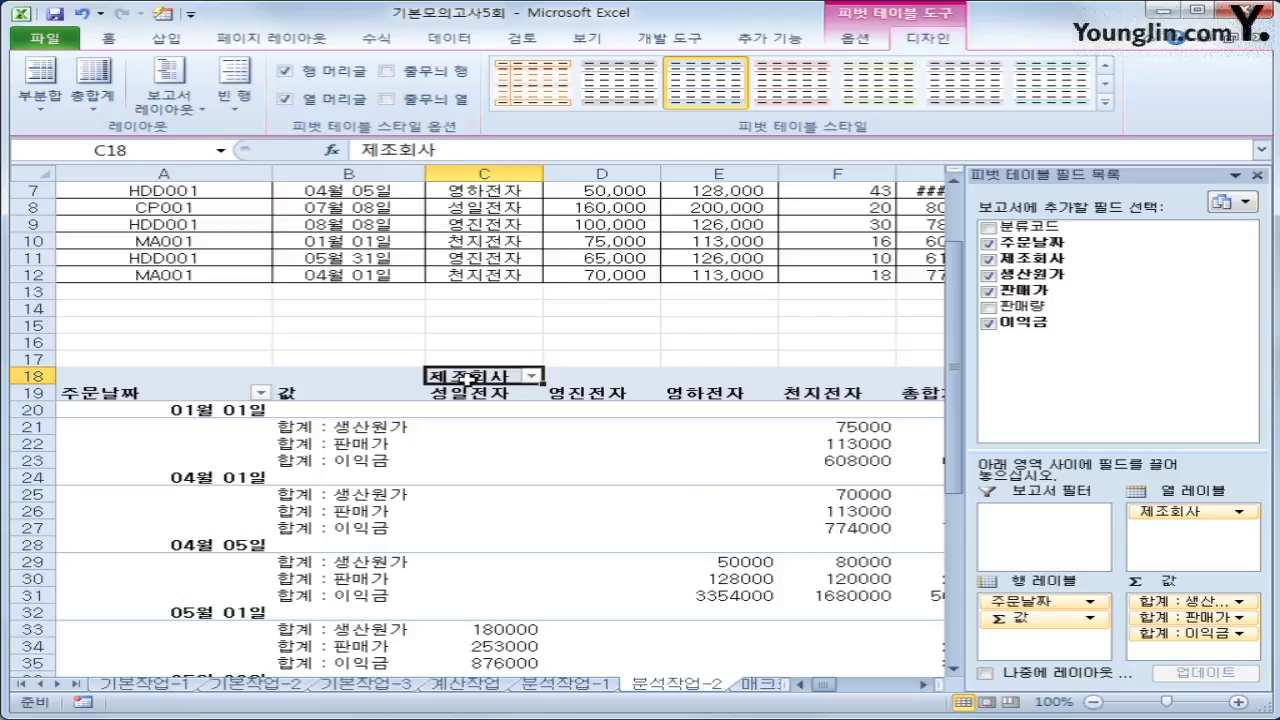
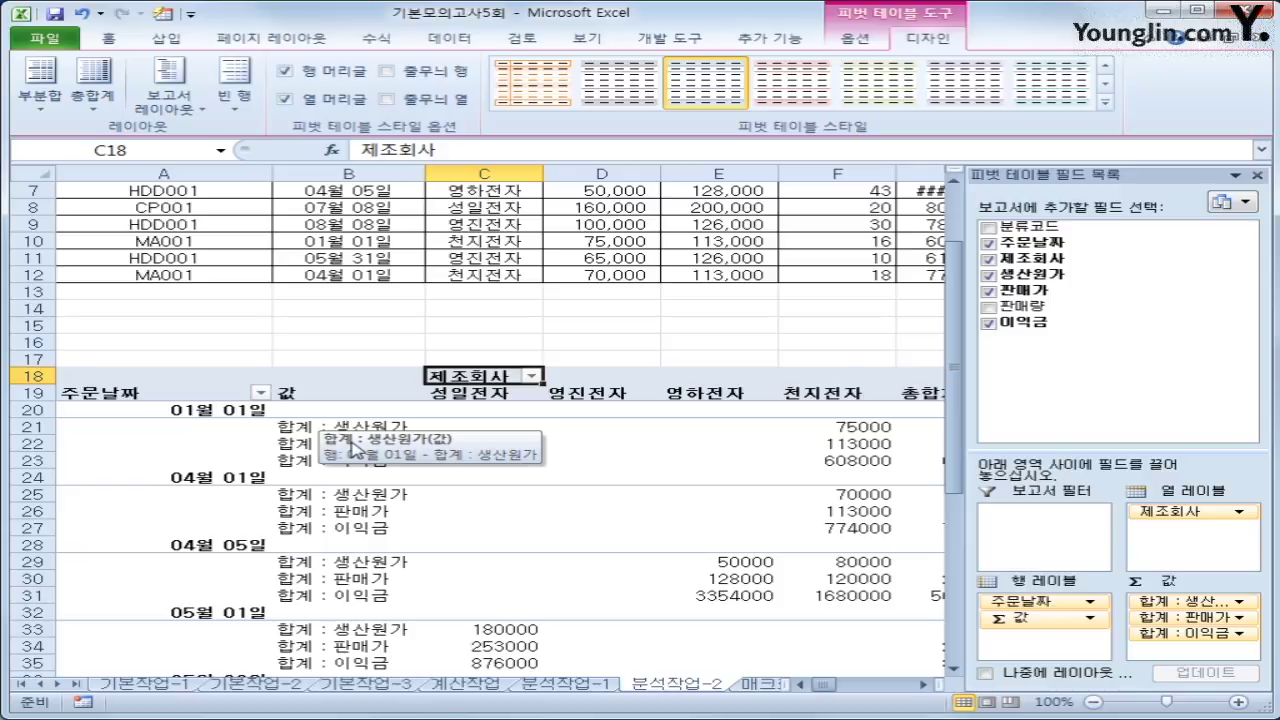
# Step: Group the pivot table's 주문날짜 row field by month (월)
pyautogui.rightClick(193, 412)
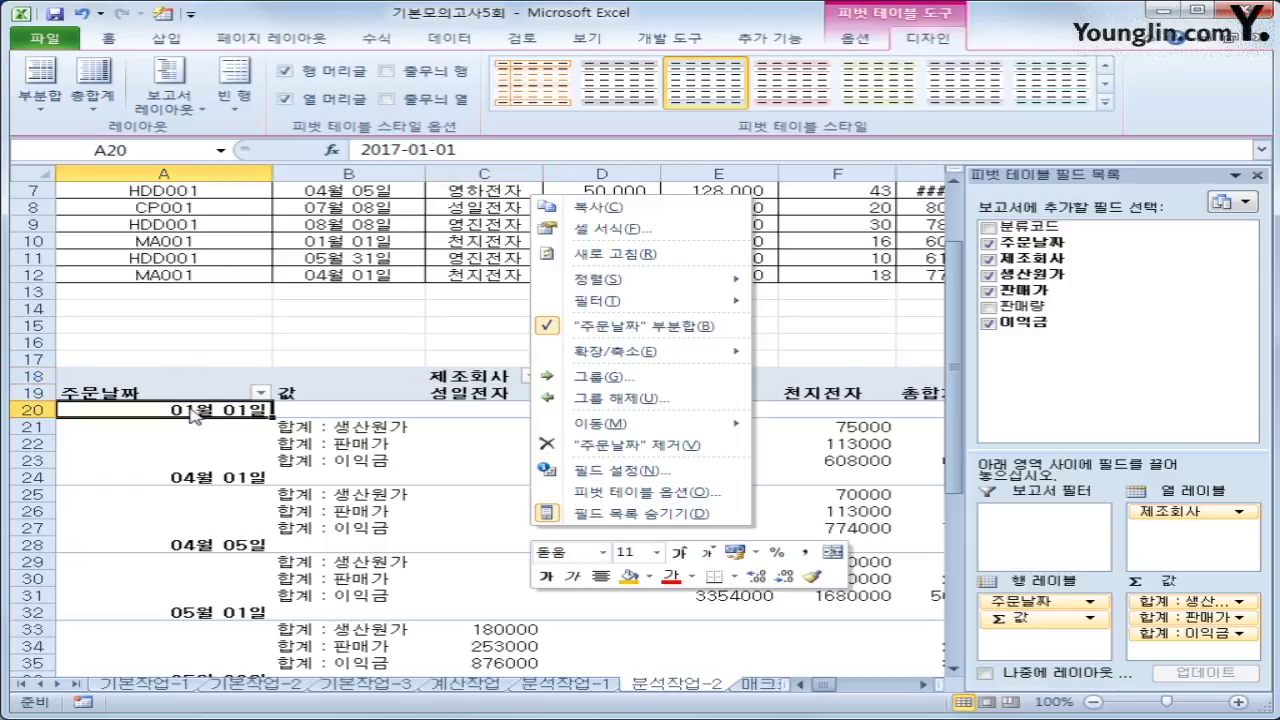
pyautogui.click(608, 377)
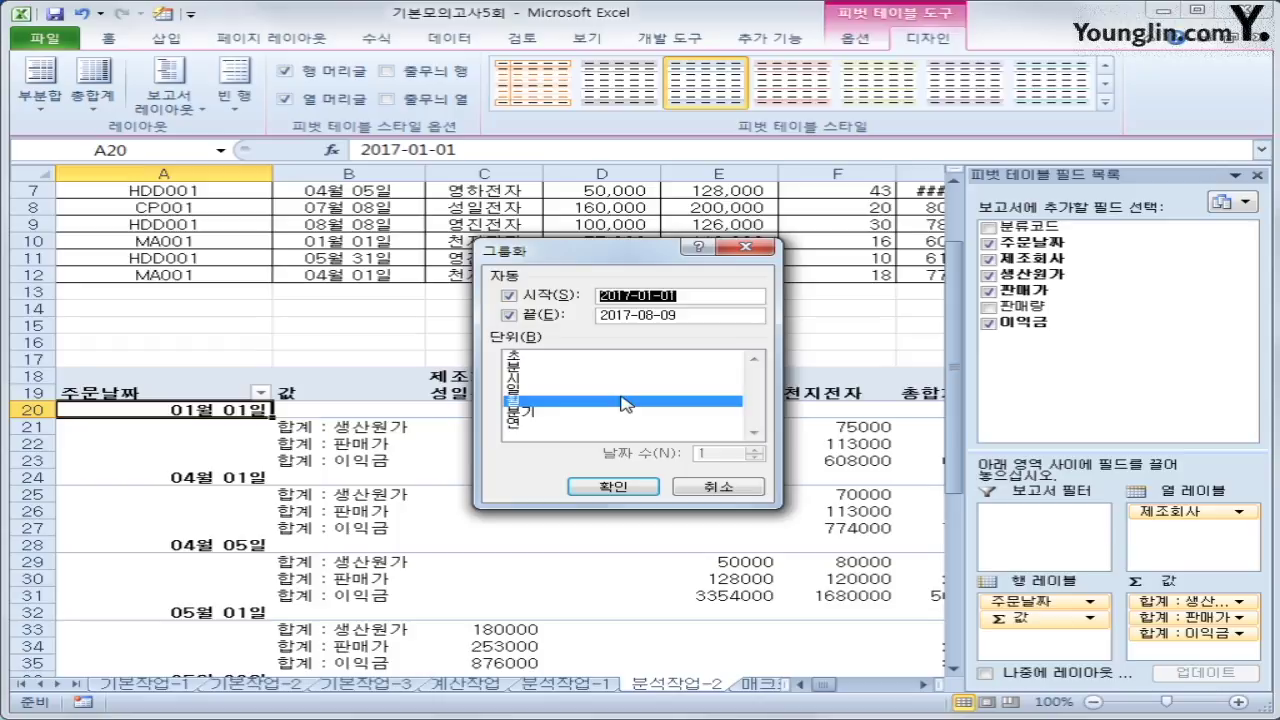
pyautogui.click(660, 488)
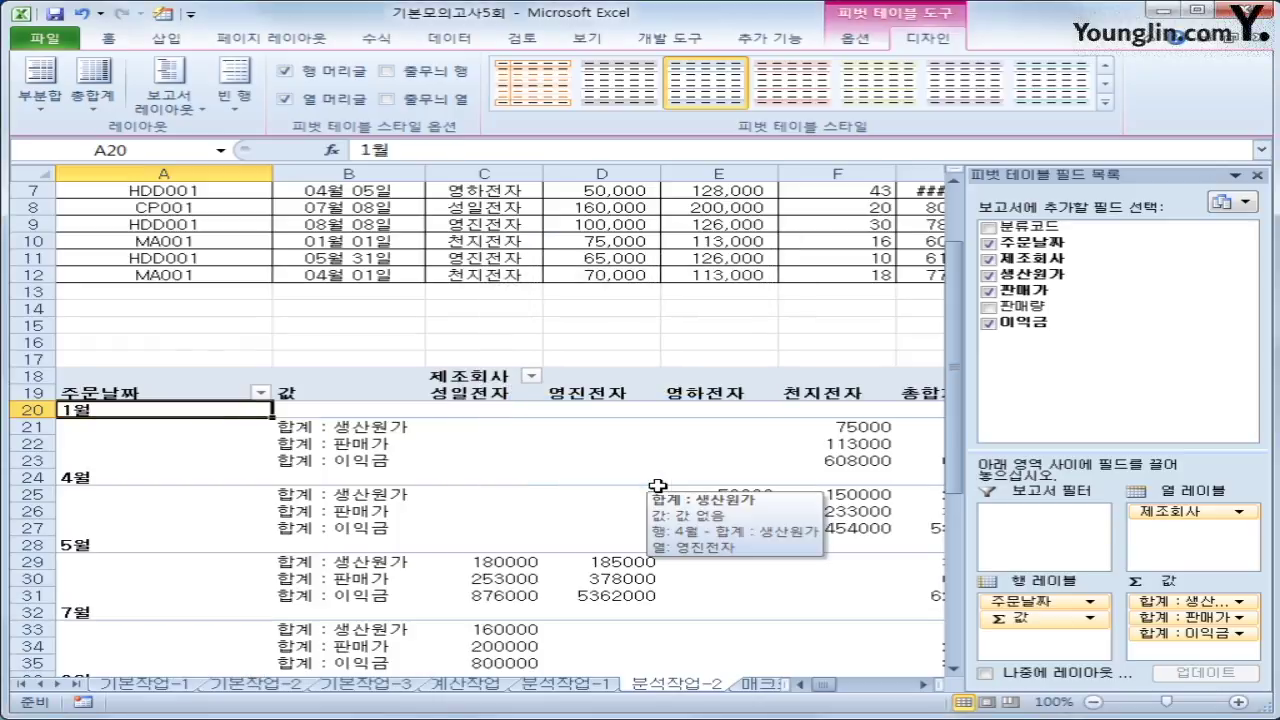
# Step: Set the pivot table options to show * in empty cells and hide both row and column grand totals
pyautogui.rightClick(205, 412)
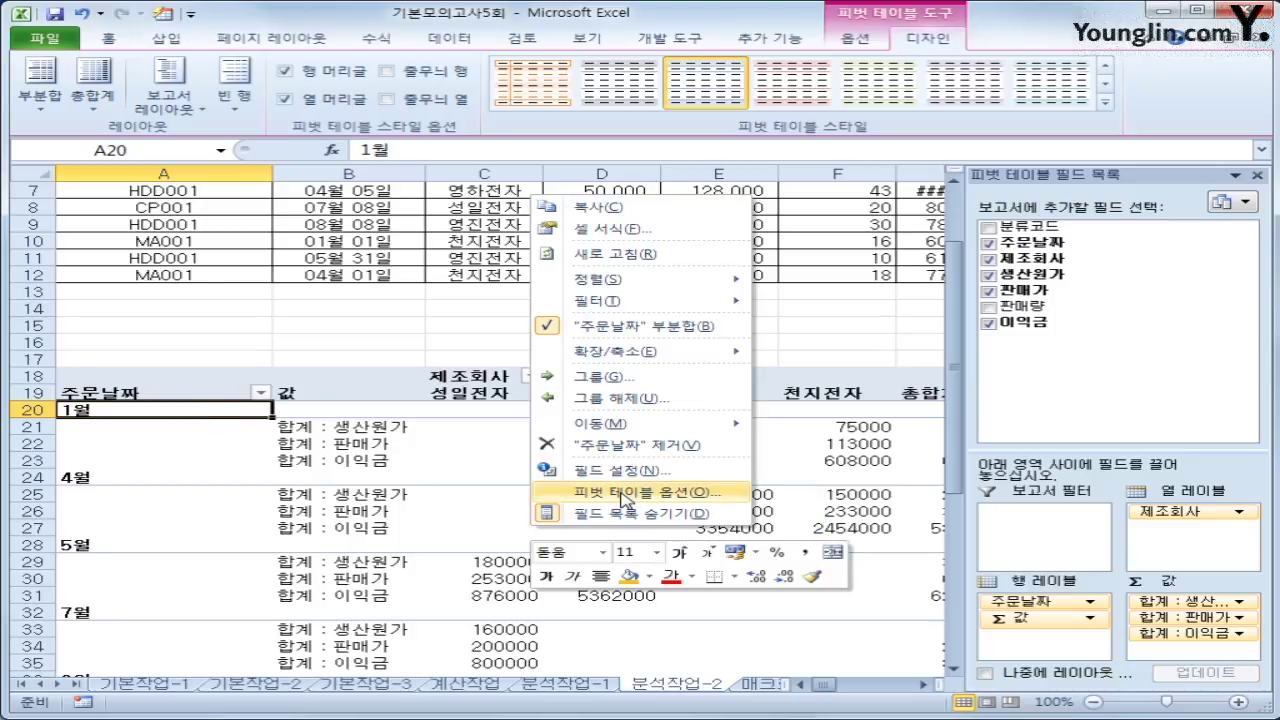
pyautogui.click(622, 493)
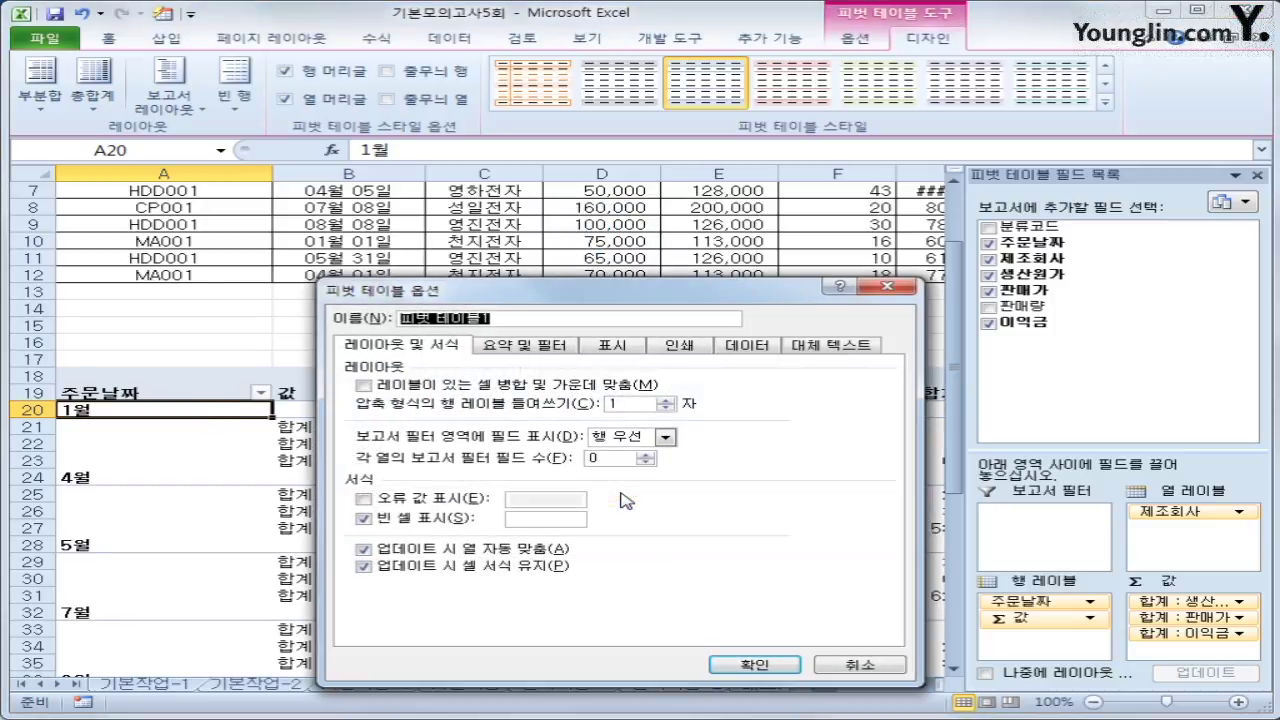
pyautogui.click(512, 520)
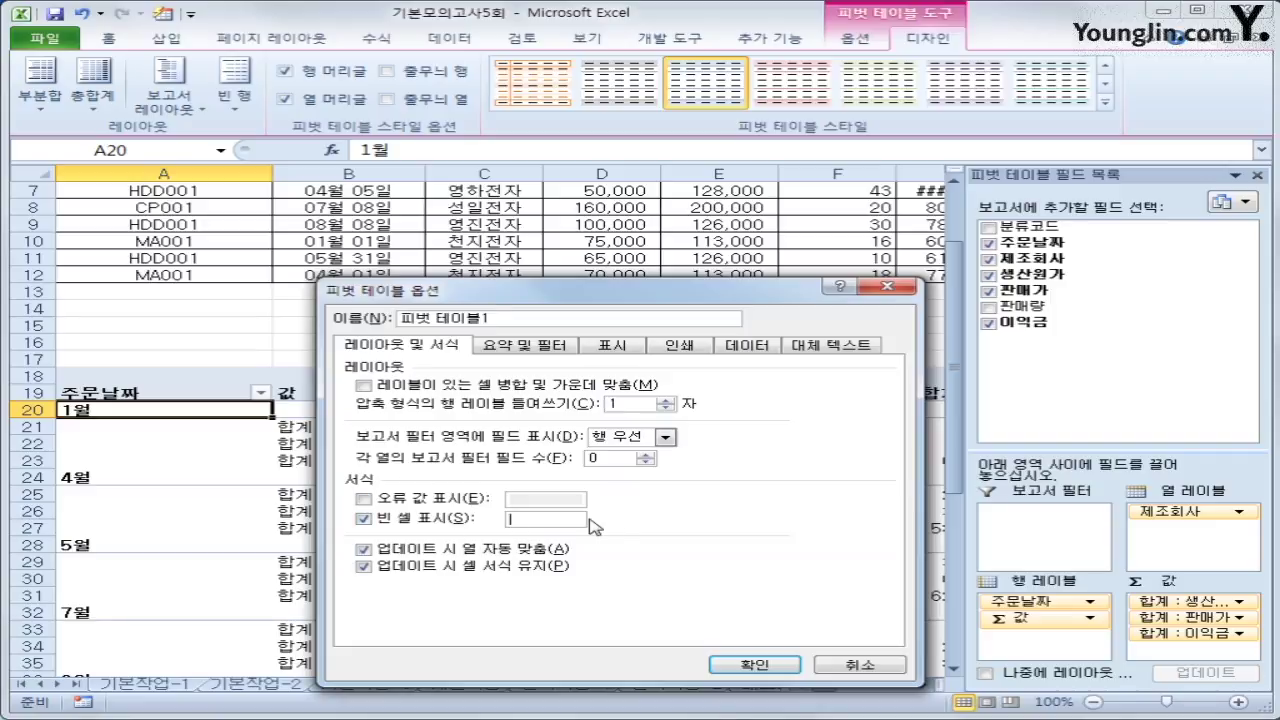
pyautogui.write('*')
pyautogui.click(545, 348)
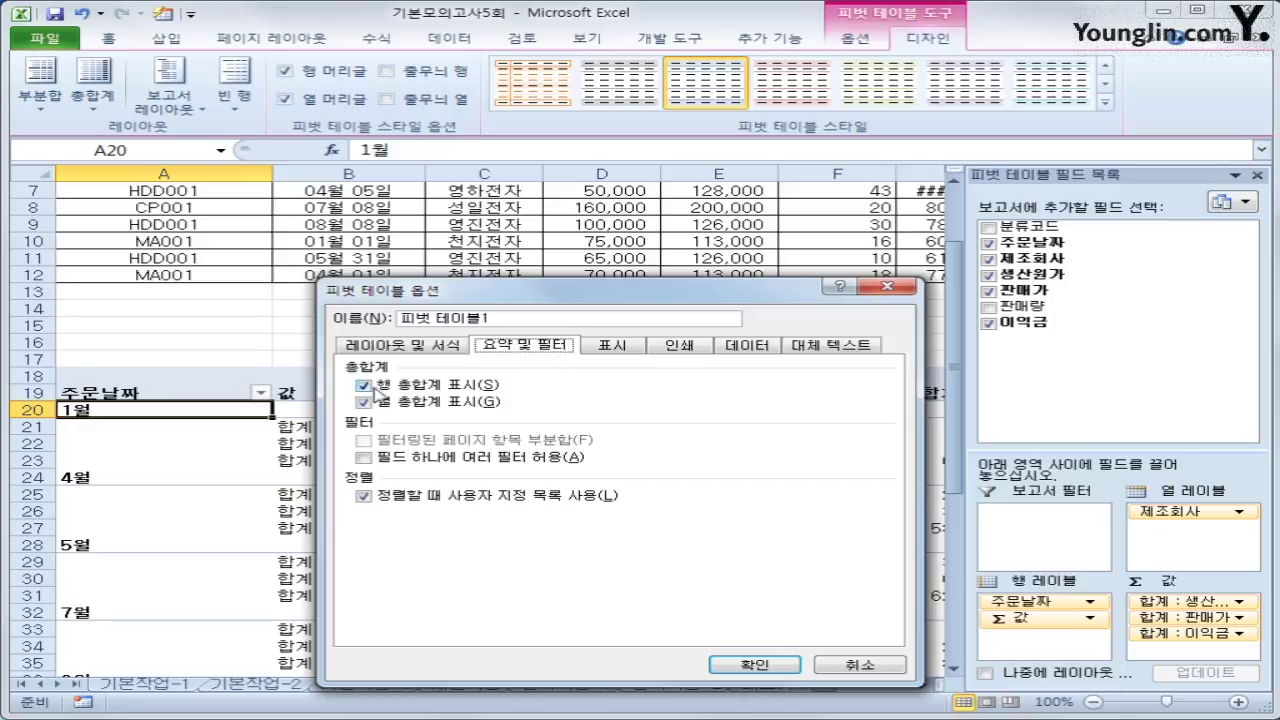
pyautogui.click(372, 389)
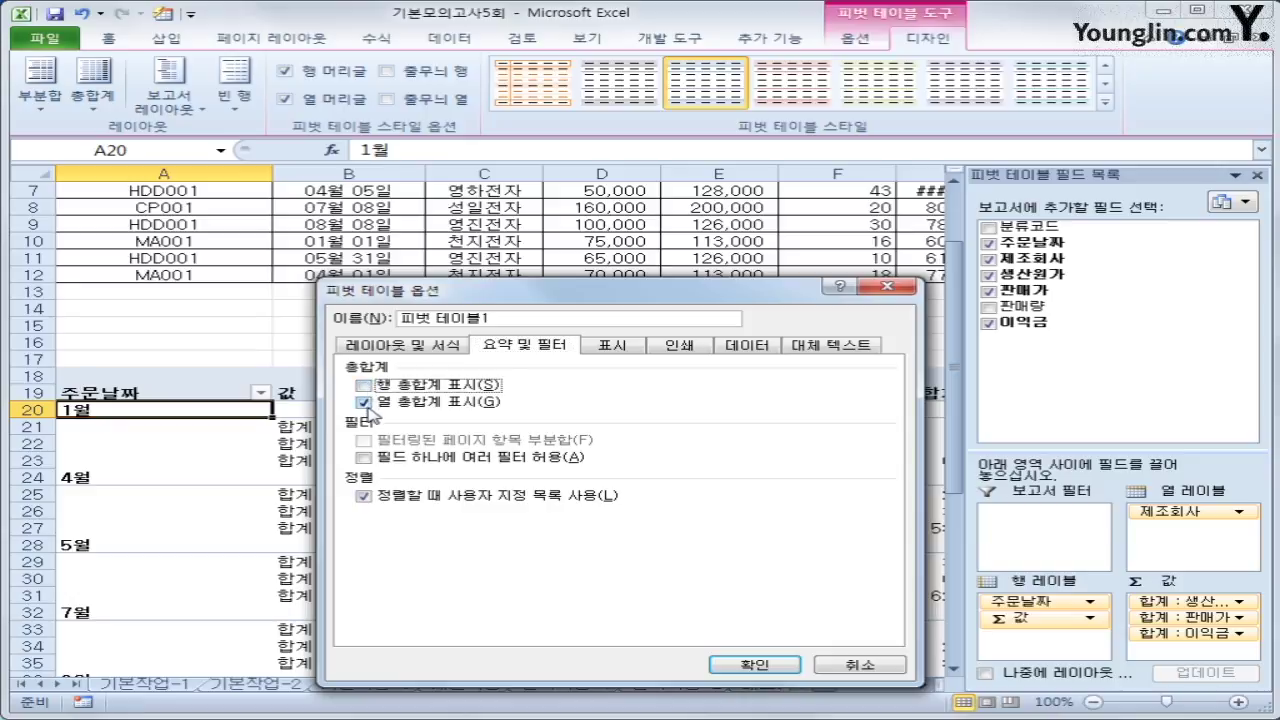
pyautogui.click(366, 403)
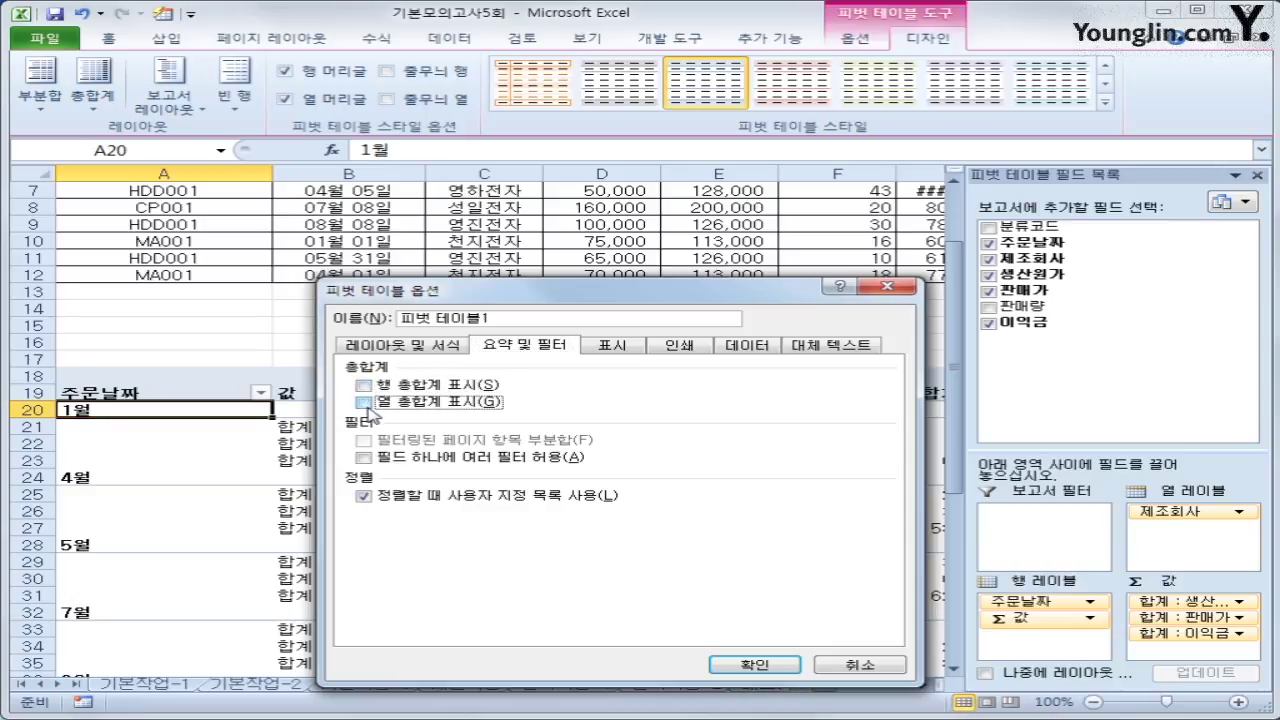
pyautogui.click(716, 666)
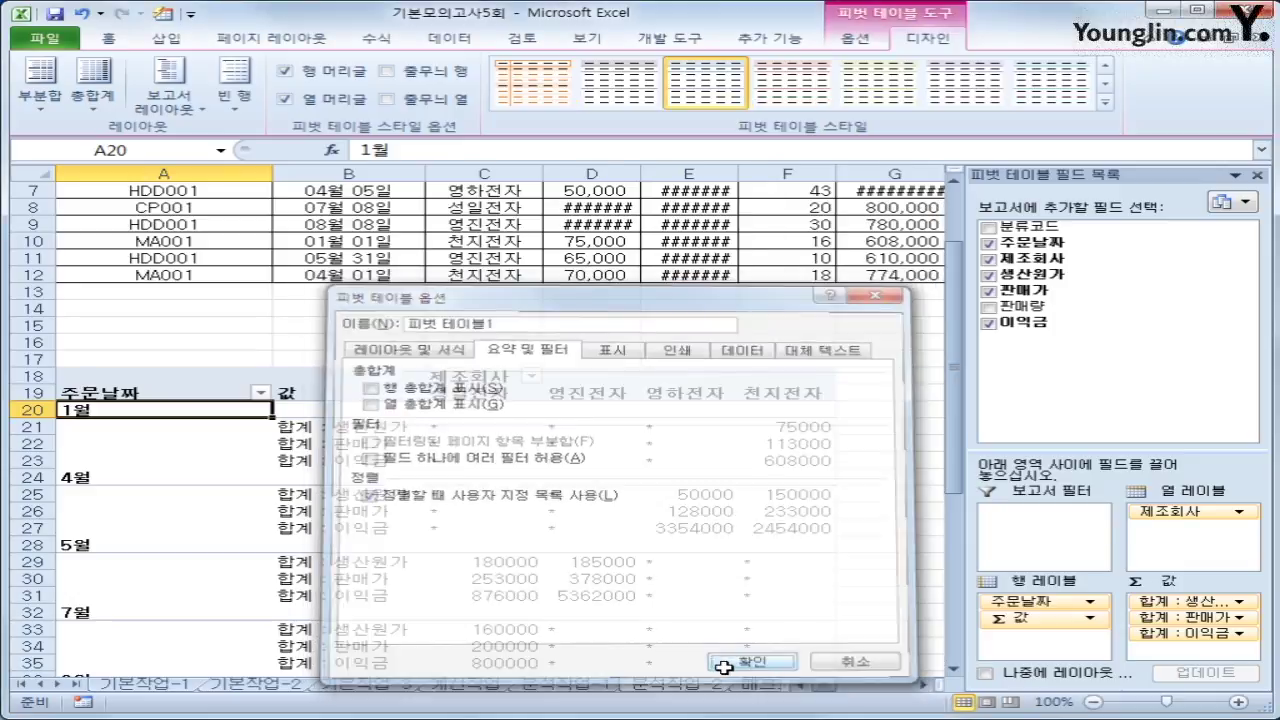
pyautogui.scroll(-2, 889, 640)
# Step: On the 매크로작업 sheet, start recording a macro named 합계계산 in the current workbook
pyautogui.click(875, 647)
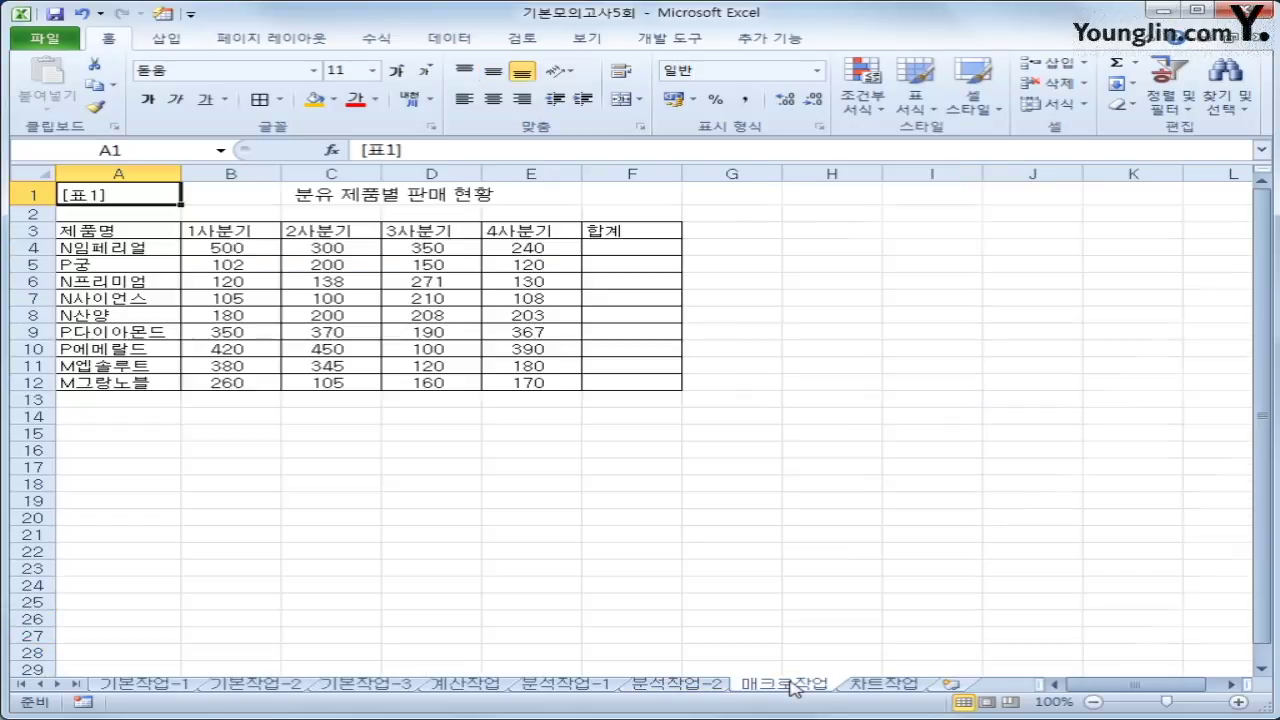
pyautogui.click(932, 555)
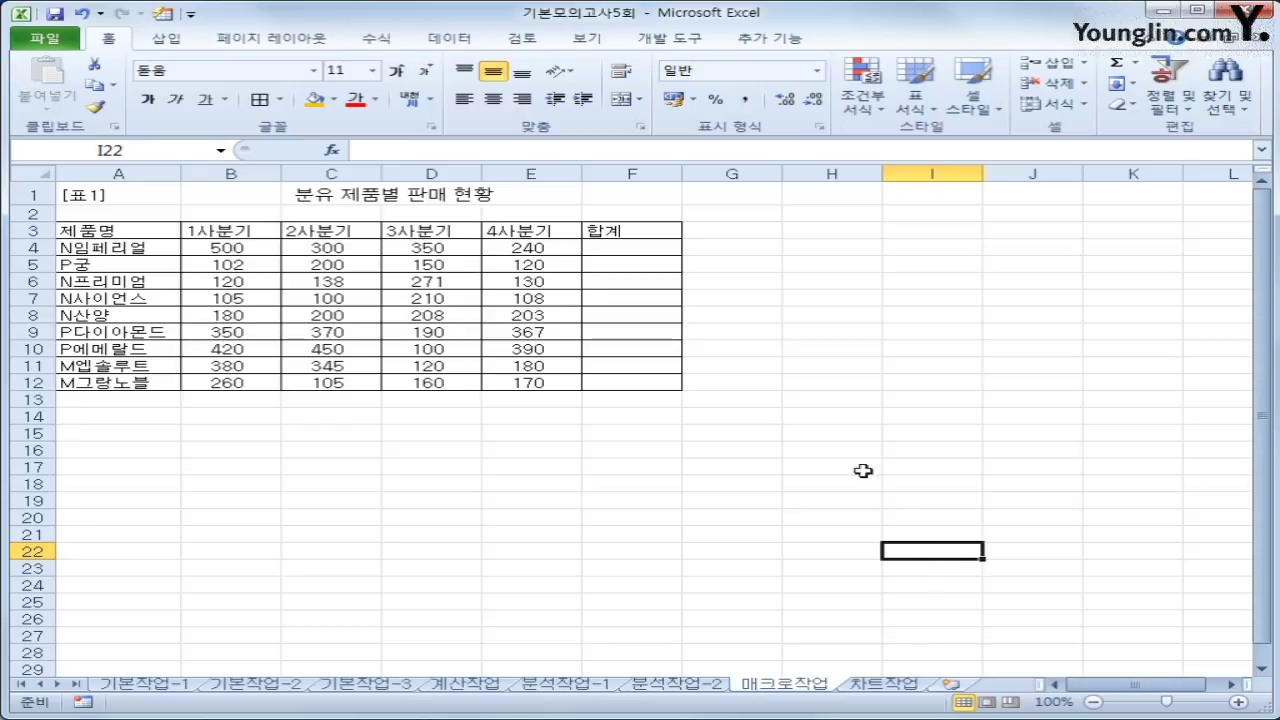
pyautogui.click(80, 704)
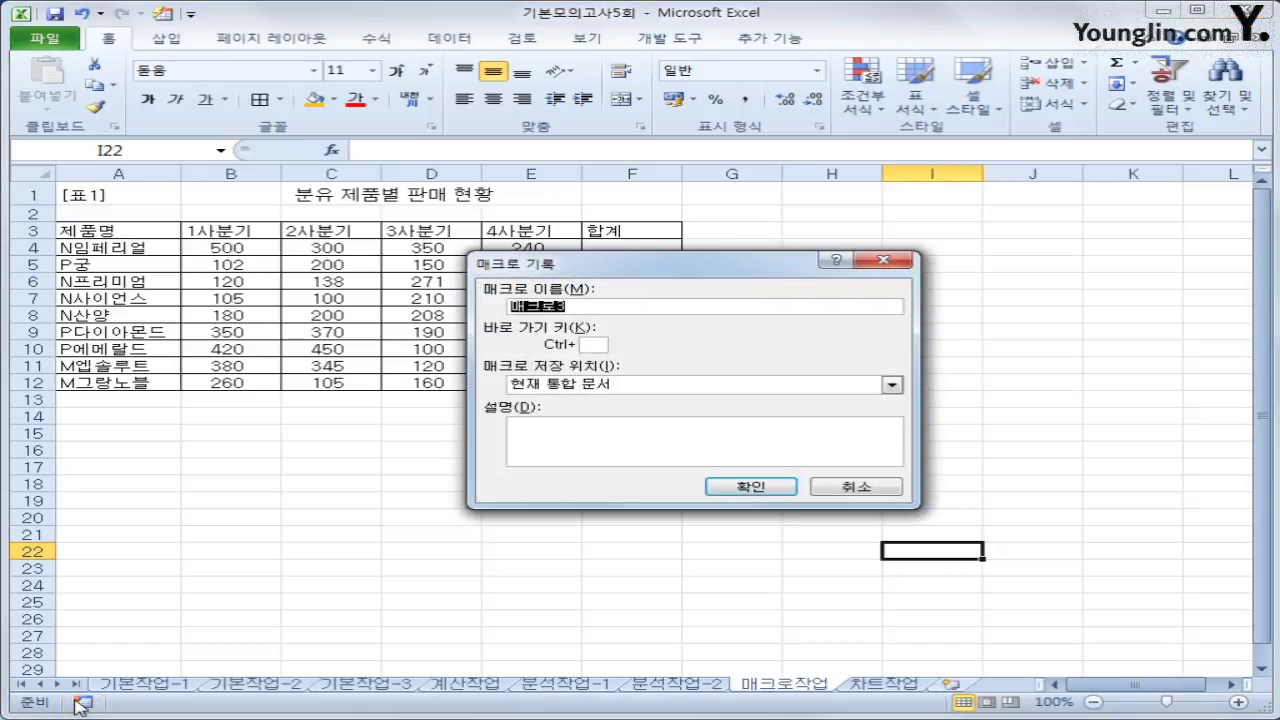
pyautogui.write('합ㄱ')
pyautogui.write('계산')
pyautogui.click(751, 486)
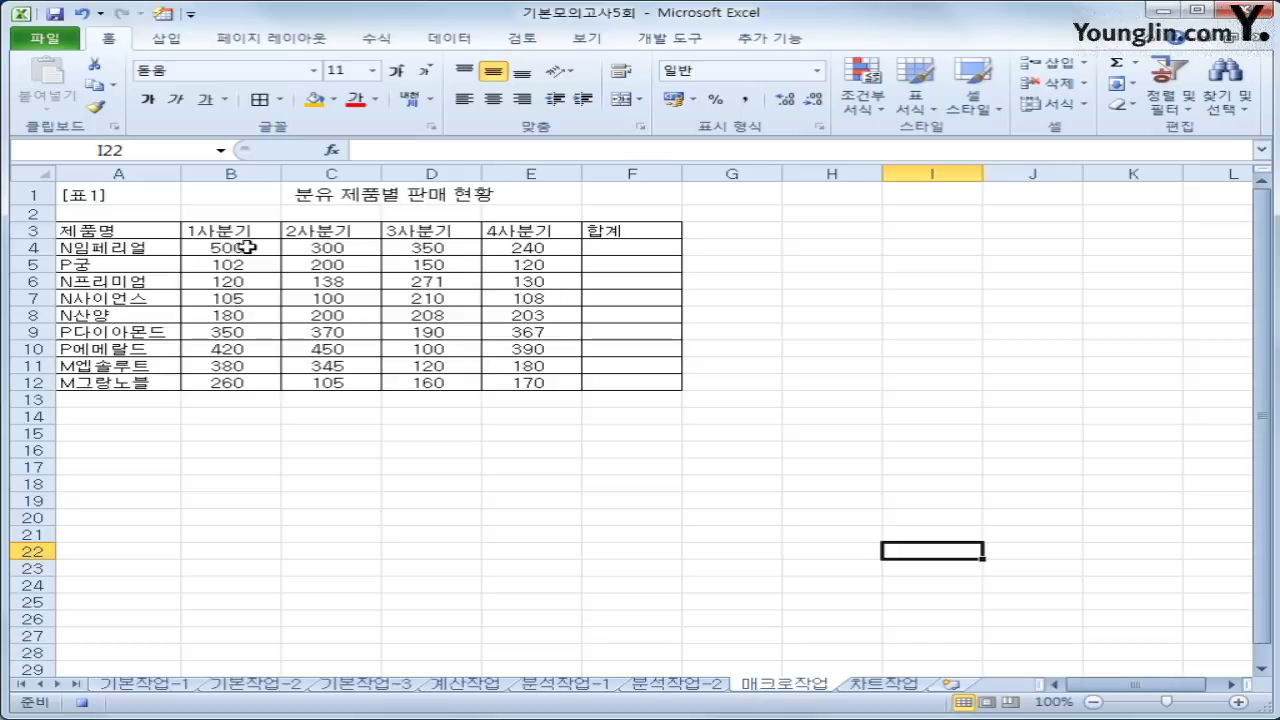
# Step: Fill the 합계 column F4:F12 with AutoSum totals of the four quarters and stop recording the macro
pyautogui.moveTo(246, 247); pyautogui.dragTo(618, 381)
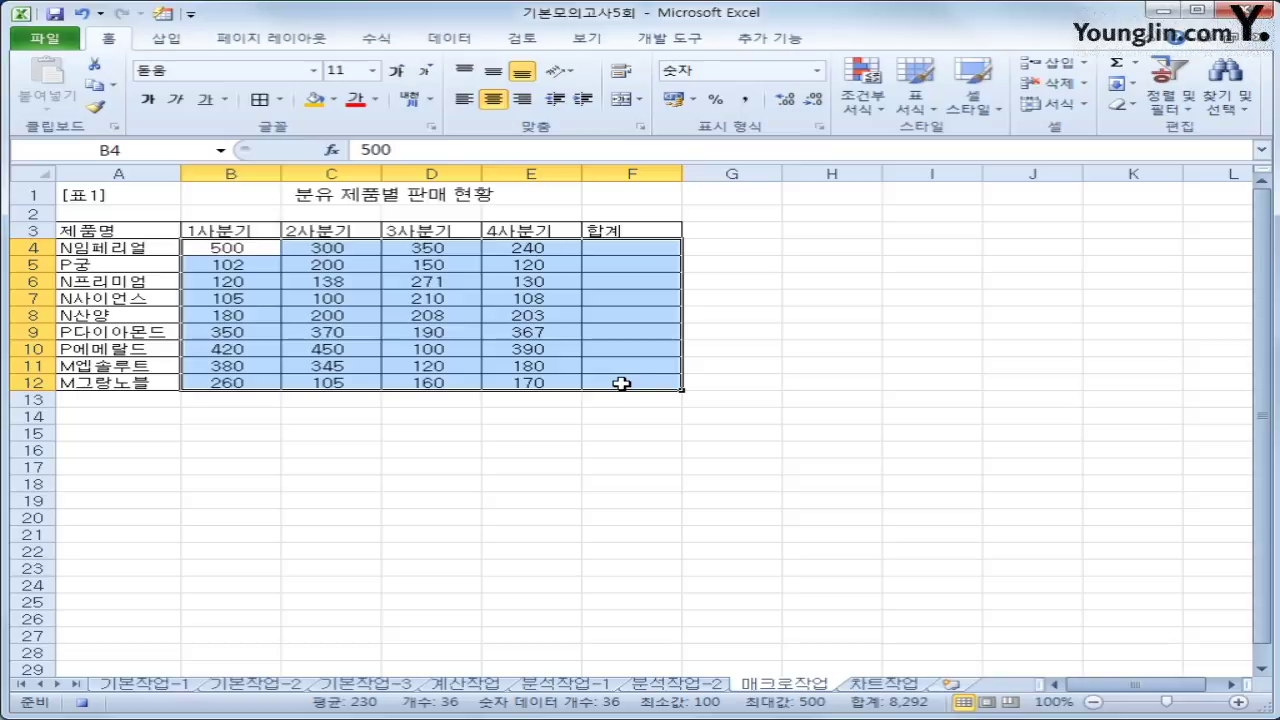
pyautogui.click(377, 40)
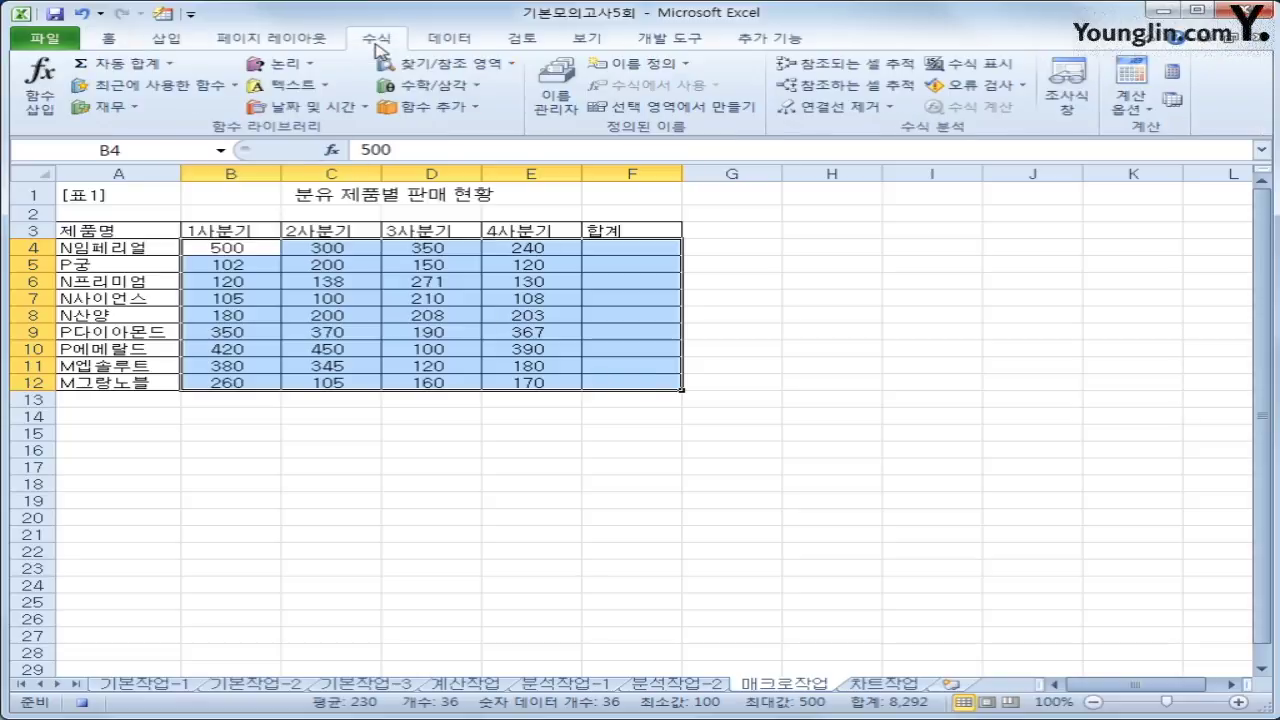
pyautogui.click(110, 63)
pyautogui.click(640, 378)
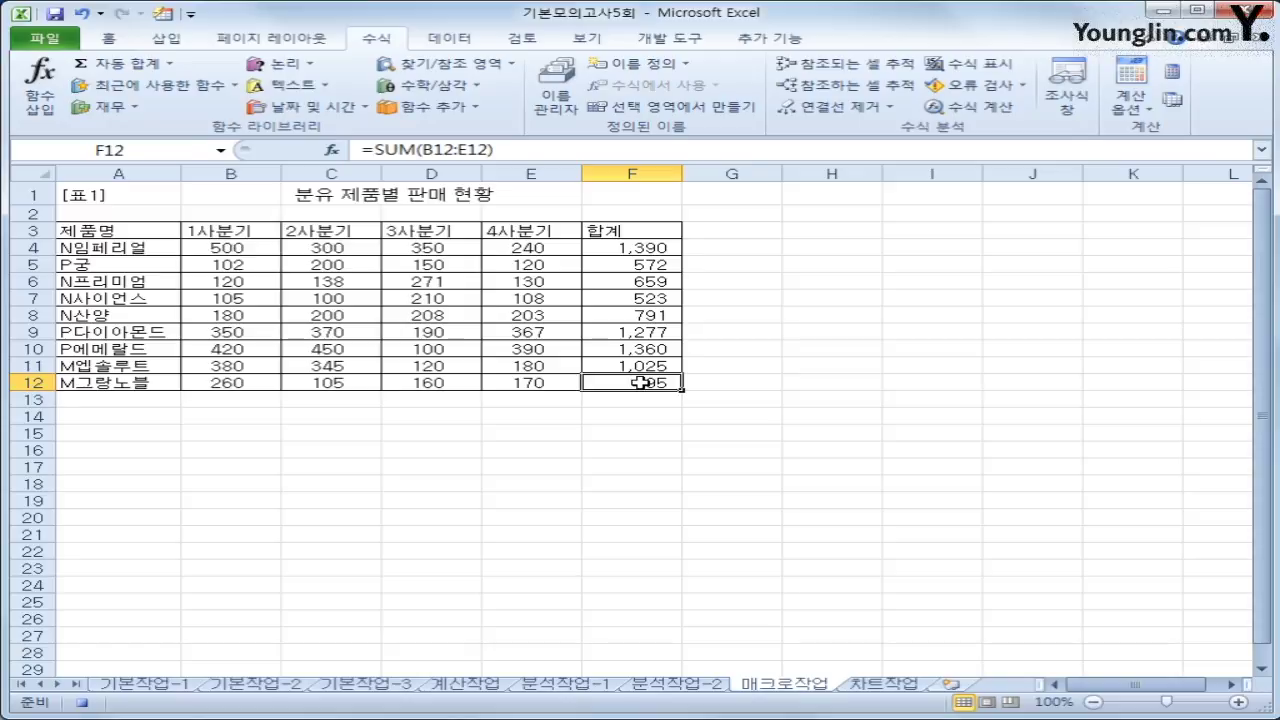
pyautogui.click(82, 703)
pyautogui.click(790, 547)
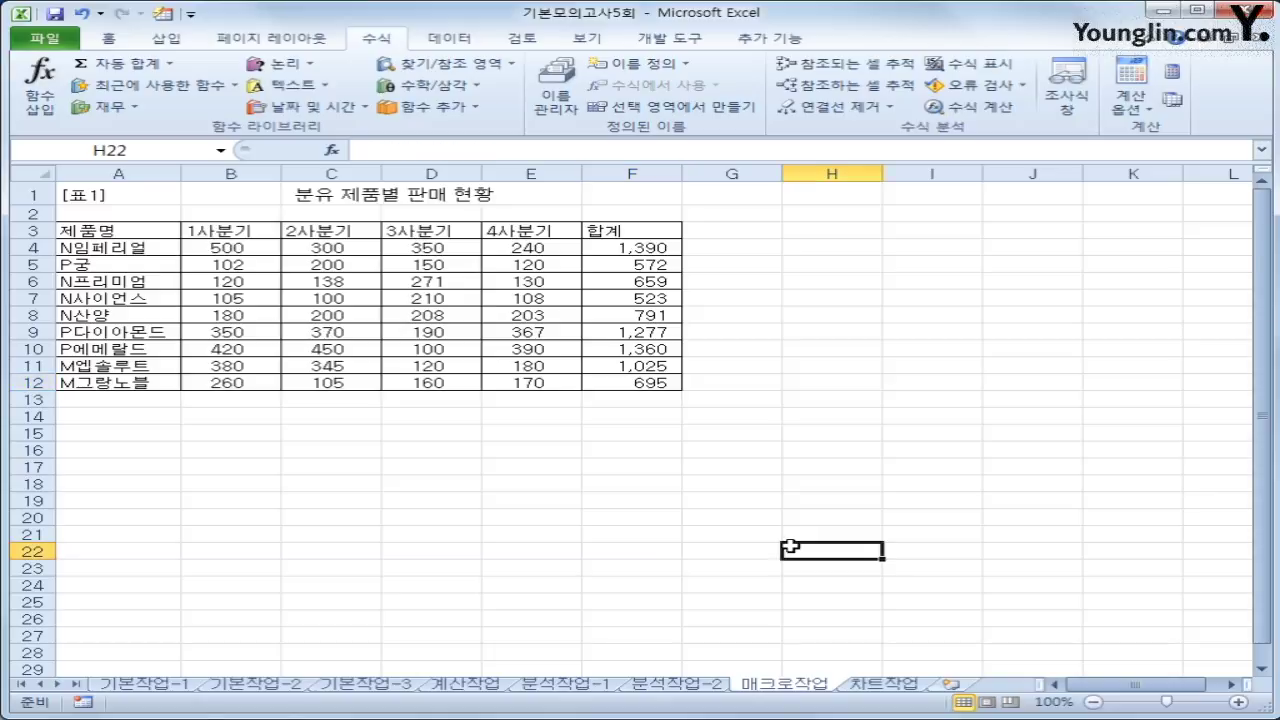
# Step: Draw an ellipse about 1.91 cm high and 2.12 cm wide over cells H3:H6 and label it 합계
pyautogui.click(167, 40)
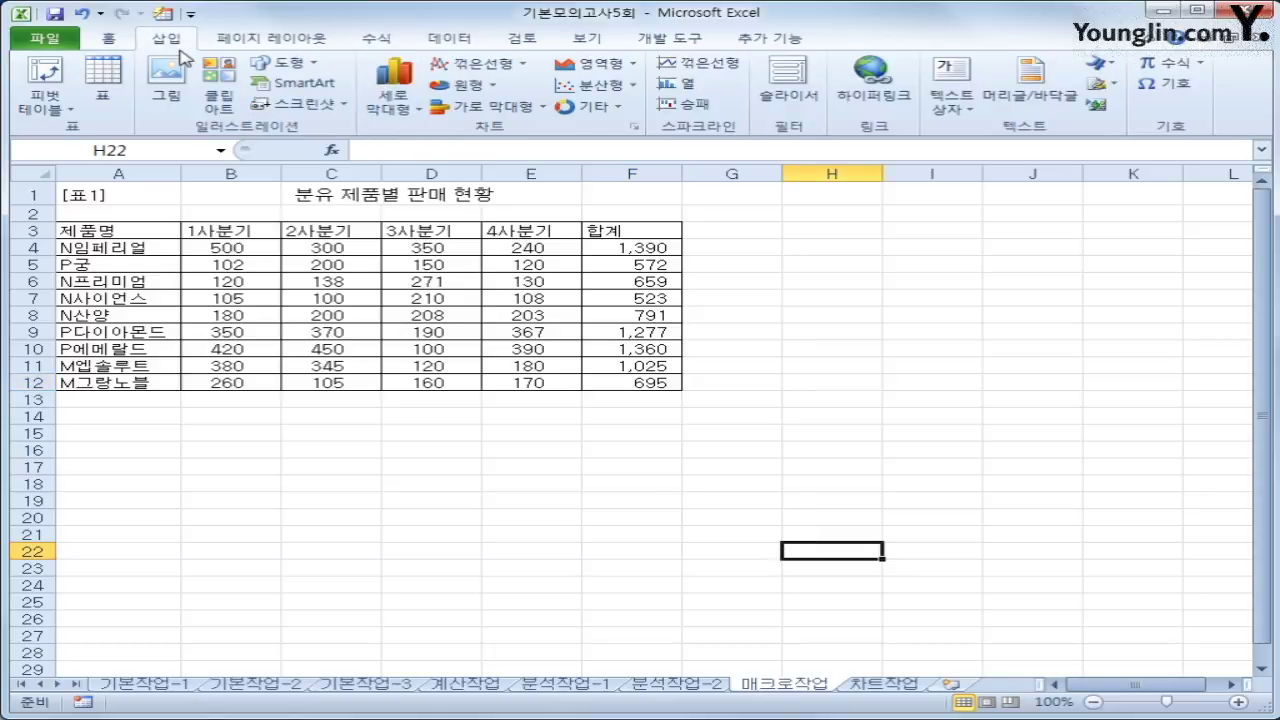
pyautogui.click(312, 66)
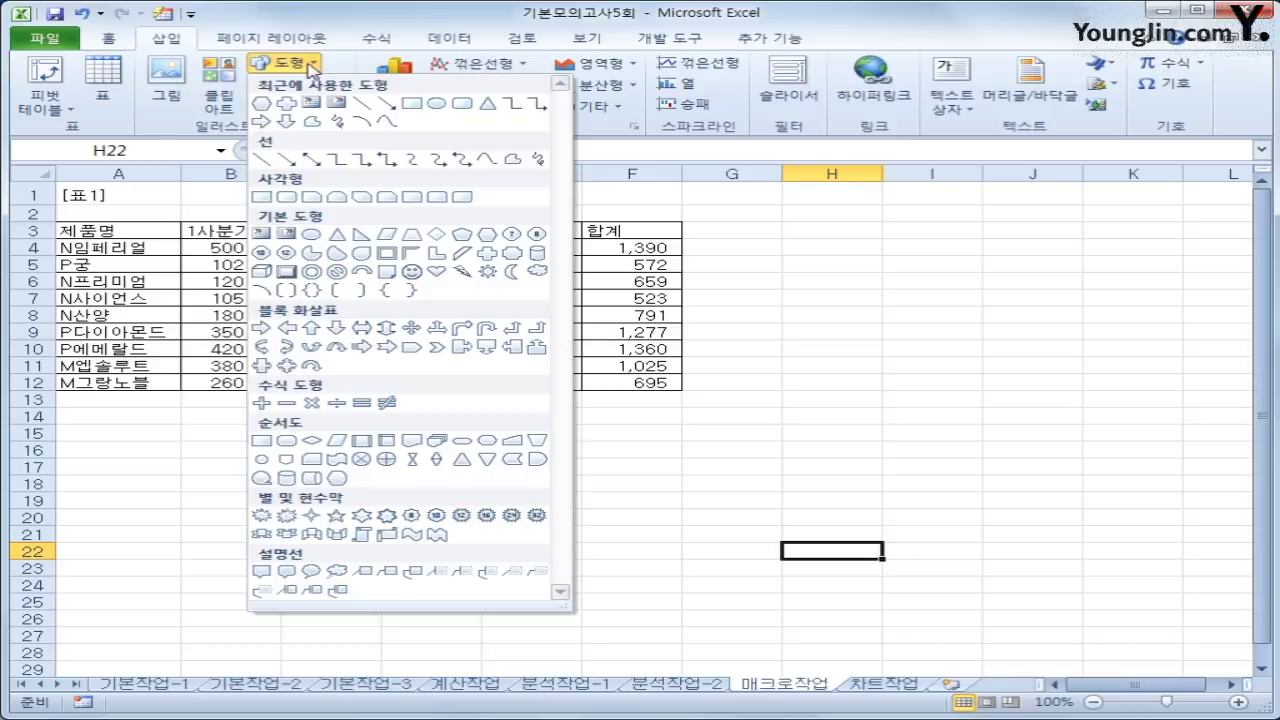
pyautogui.click(312, 235)
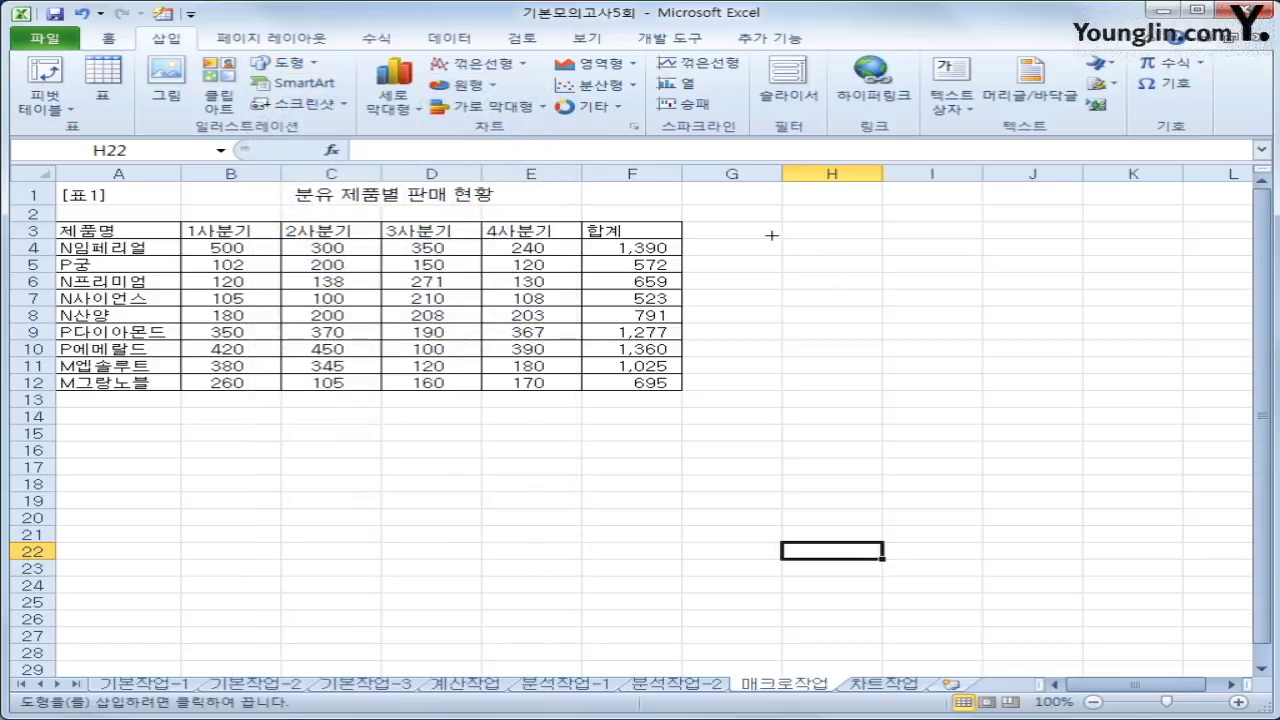
pyautogui.moveTo(781, 222); pyautogui.dragTo(854, 285)
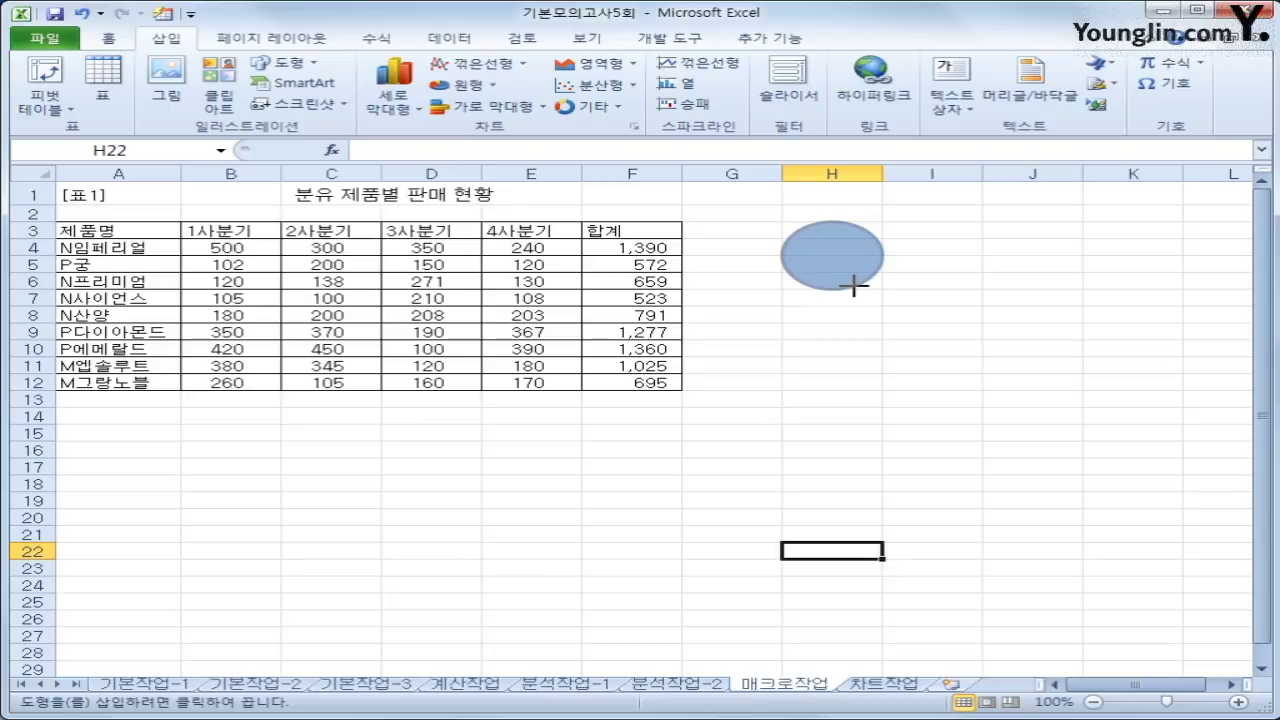
pyautogui.moveTo(853, 286); pyautogui.dragTo(853, 286)
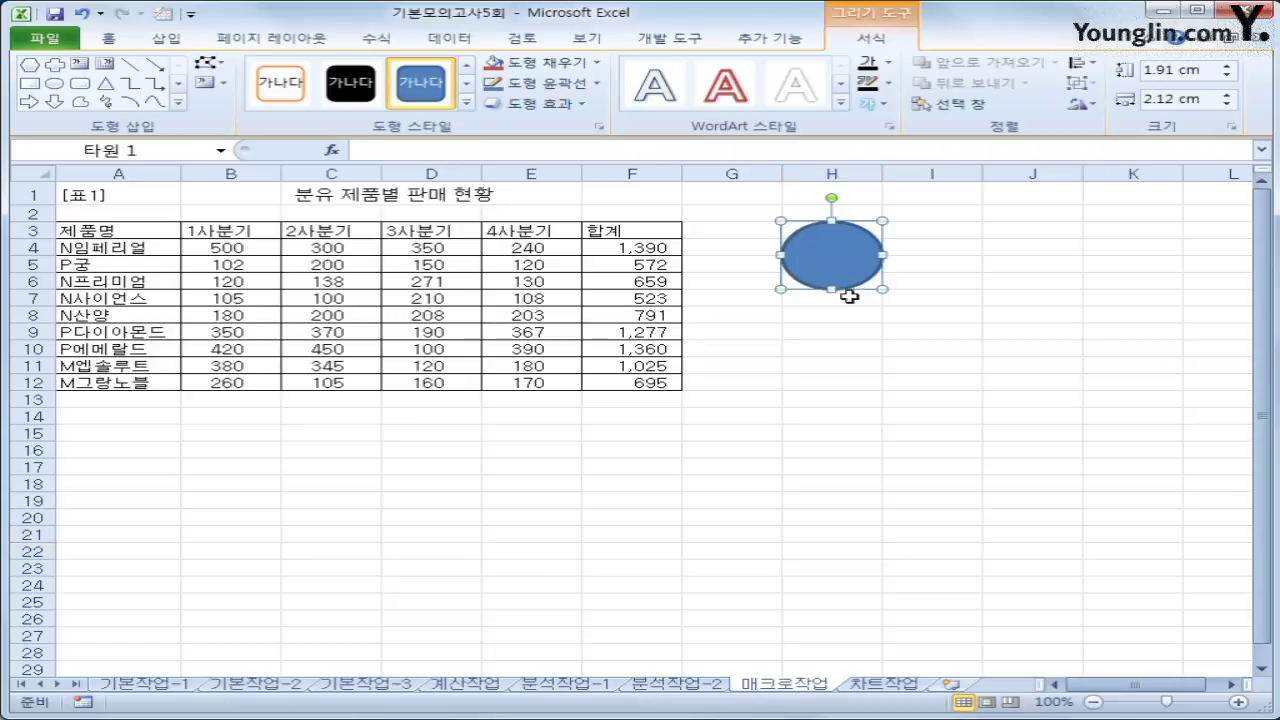
pyautogui.write('ㅎㅏㅂㄱㅖ')
# Step: Assign the 합계계산 macro to the 합계 ellipse
pyautogui.click(862, 238)
pyautogui.rightClick(862, 238)
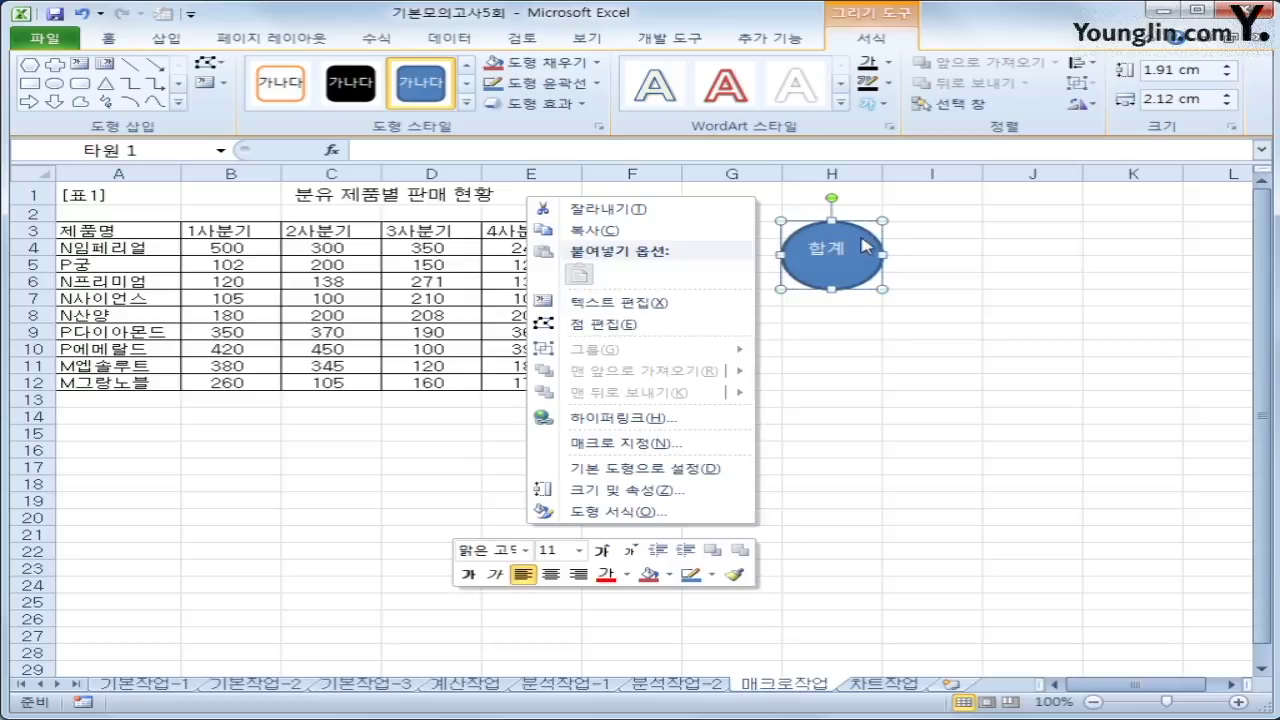
pyautogui.click(645, 440)
pyautogui.click(441, 352)
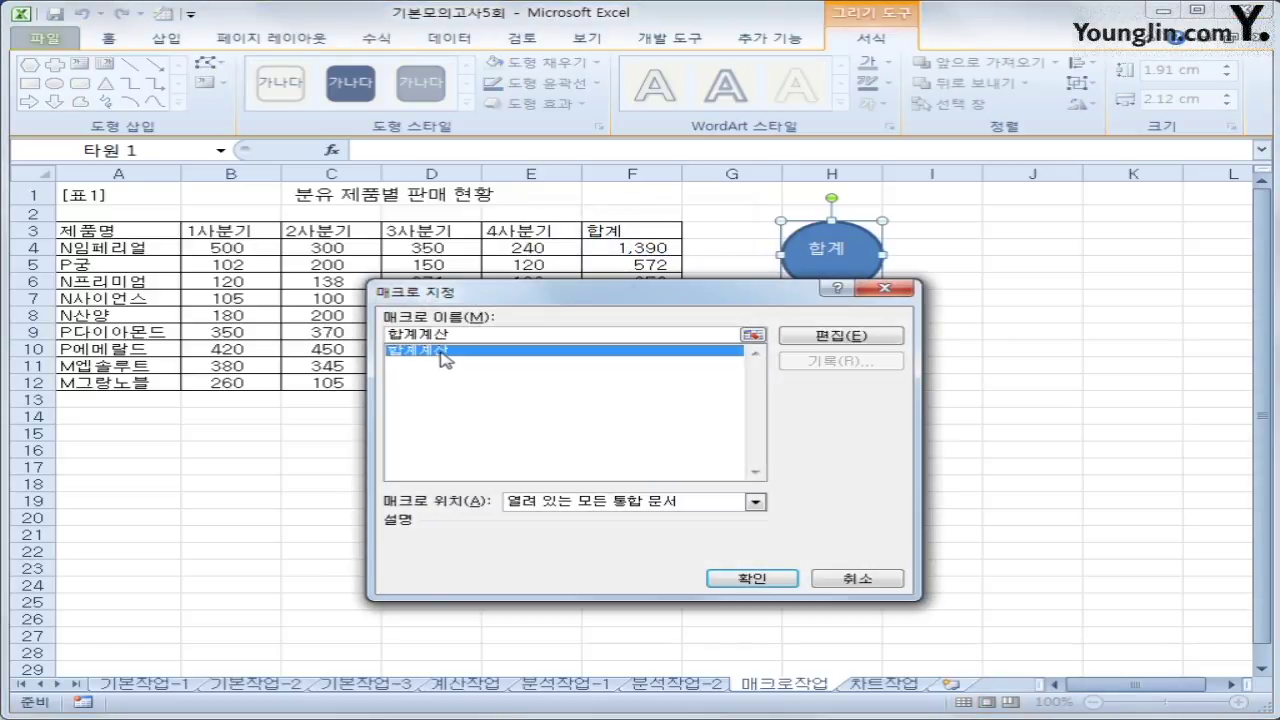
pyautogui.click(748, 577)
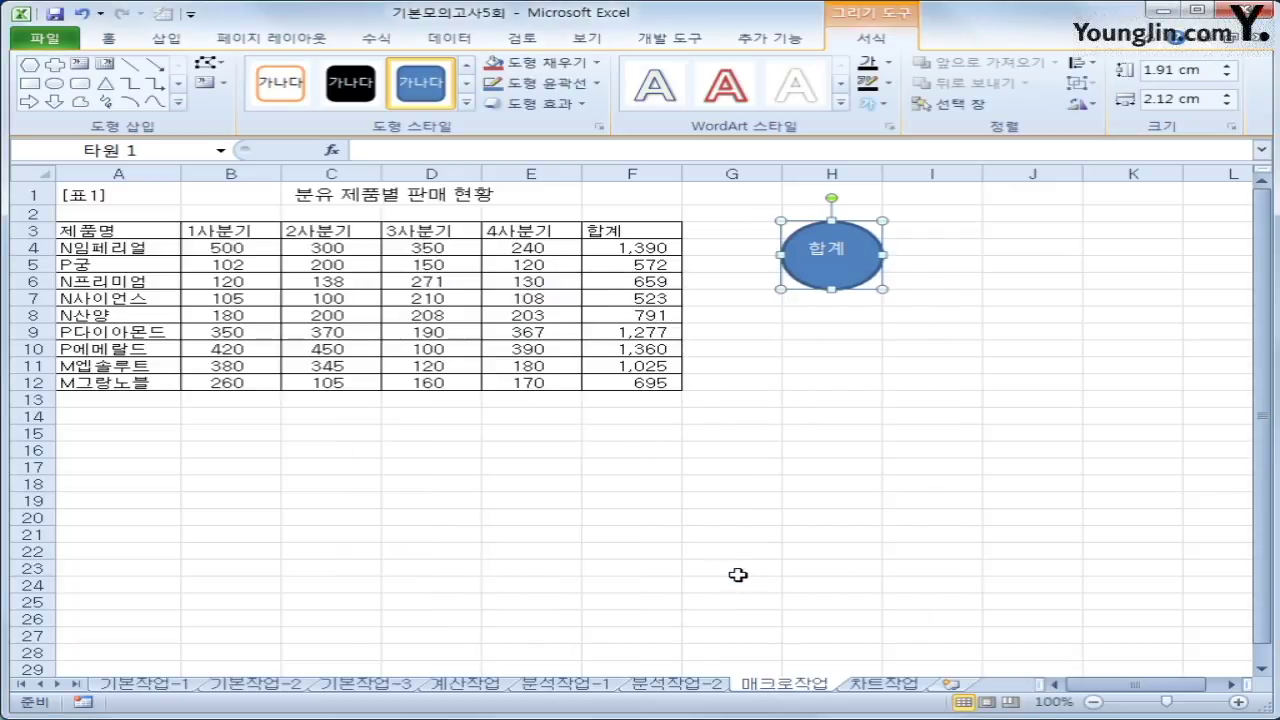
# Step: Center the text of the 합계 ellipse both vertically and horizontally, and deselect the shape
pyautogui.click(108, 38)
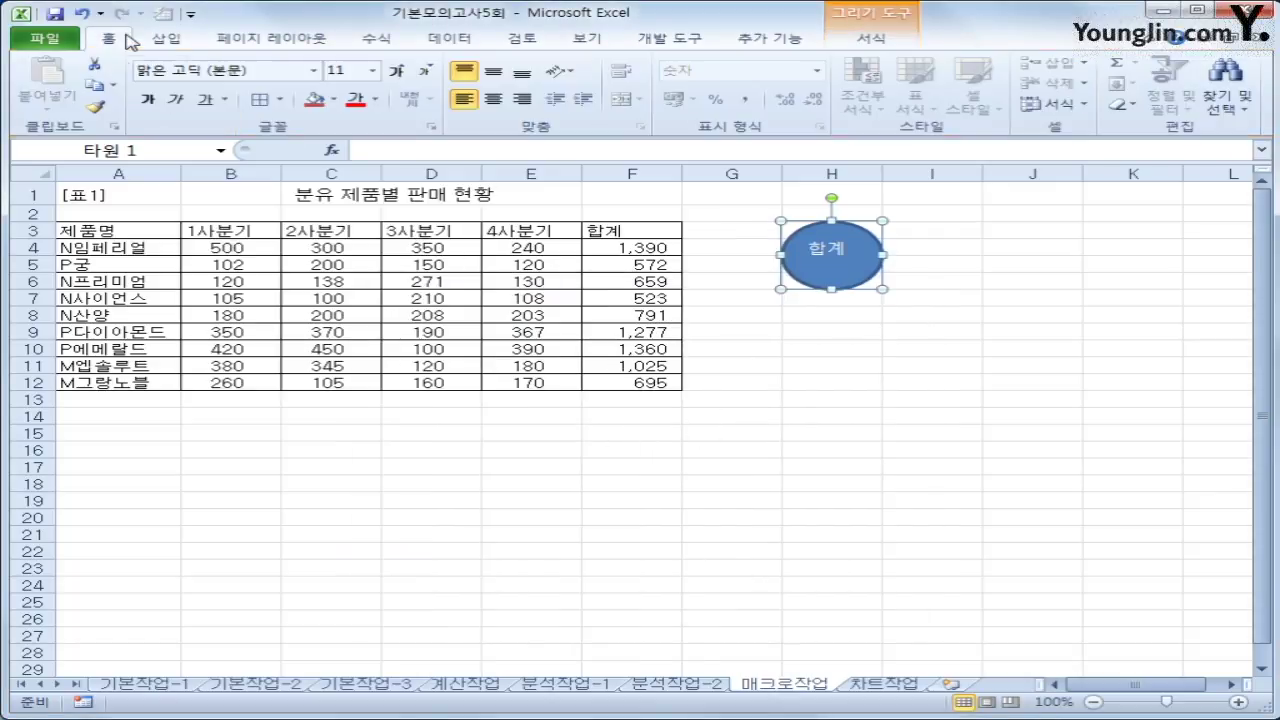
pyautogui.click(493, 72)
pyautogui.click(493, 99)
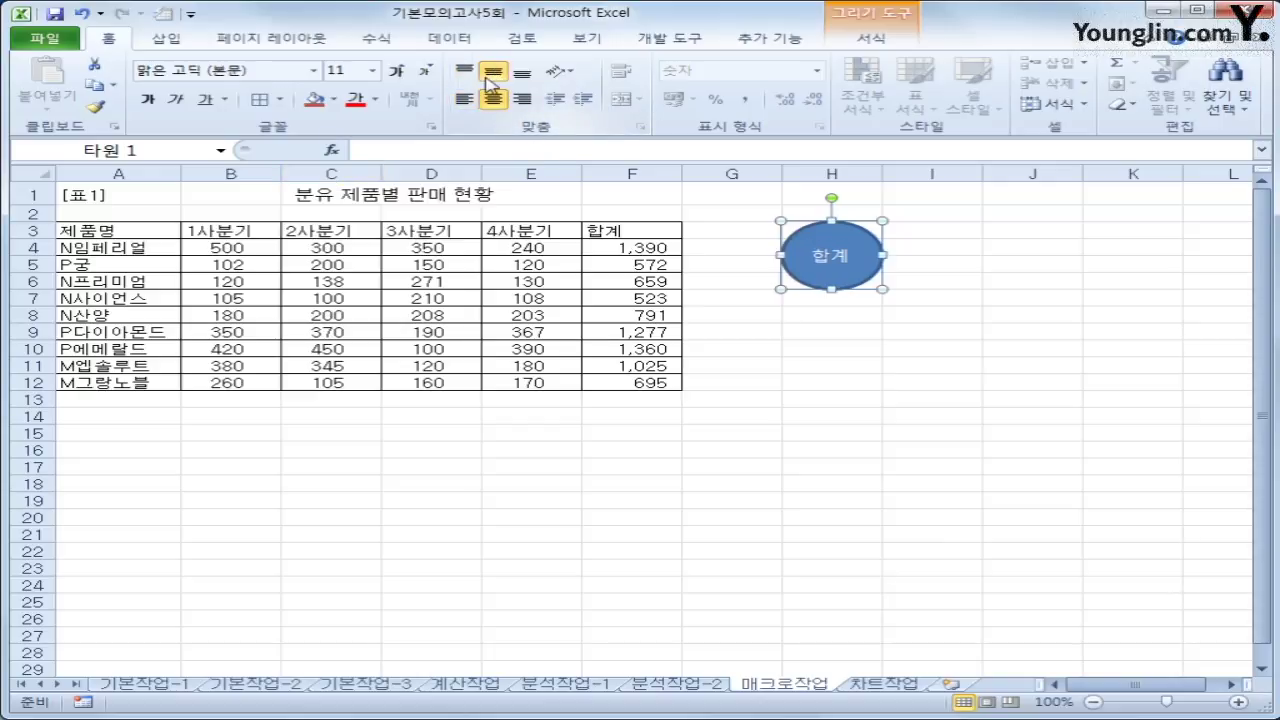
pyautogui.click(795, 432)
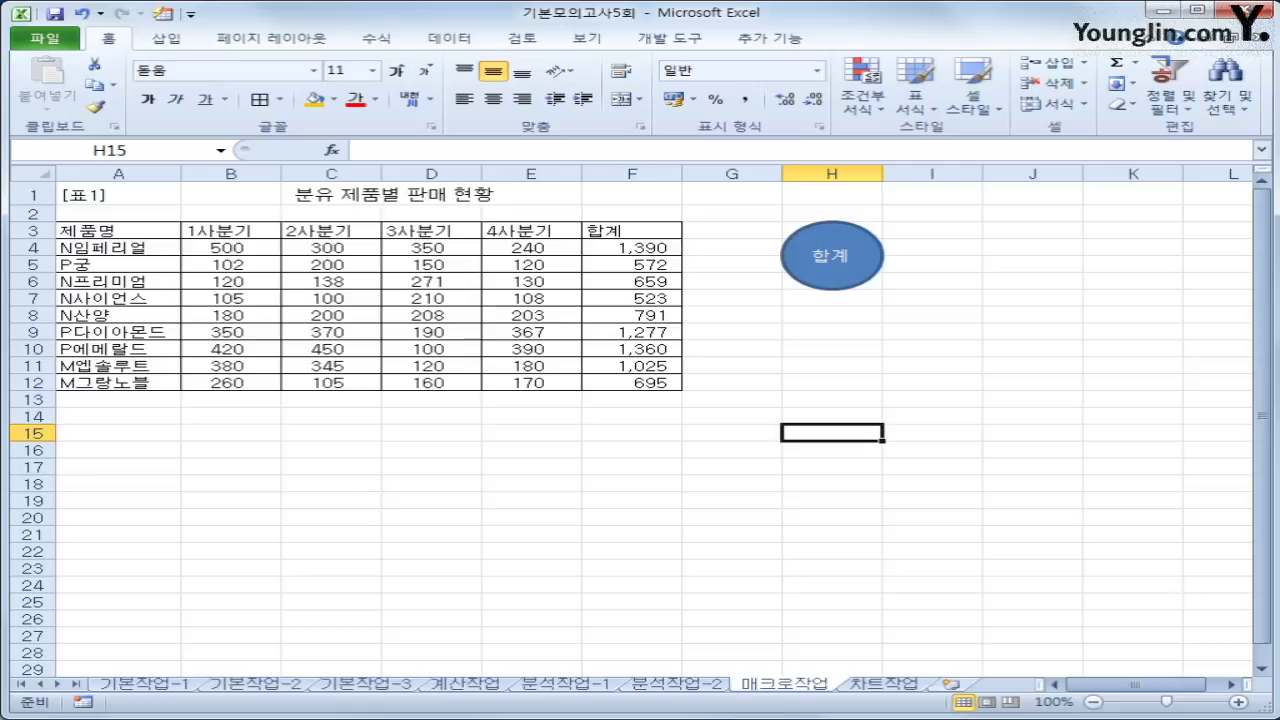
# Step: Start recording a macro named 서식지정 in the current workbook
pyautogui.click(78, 703)
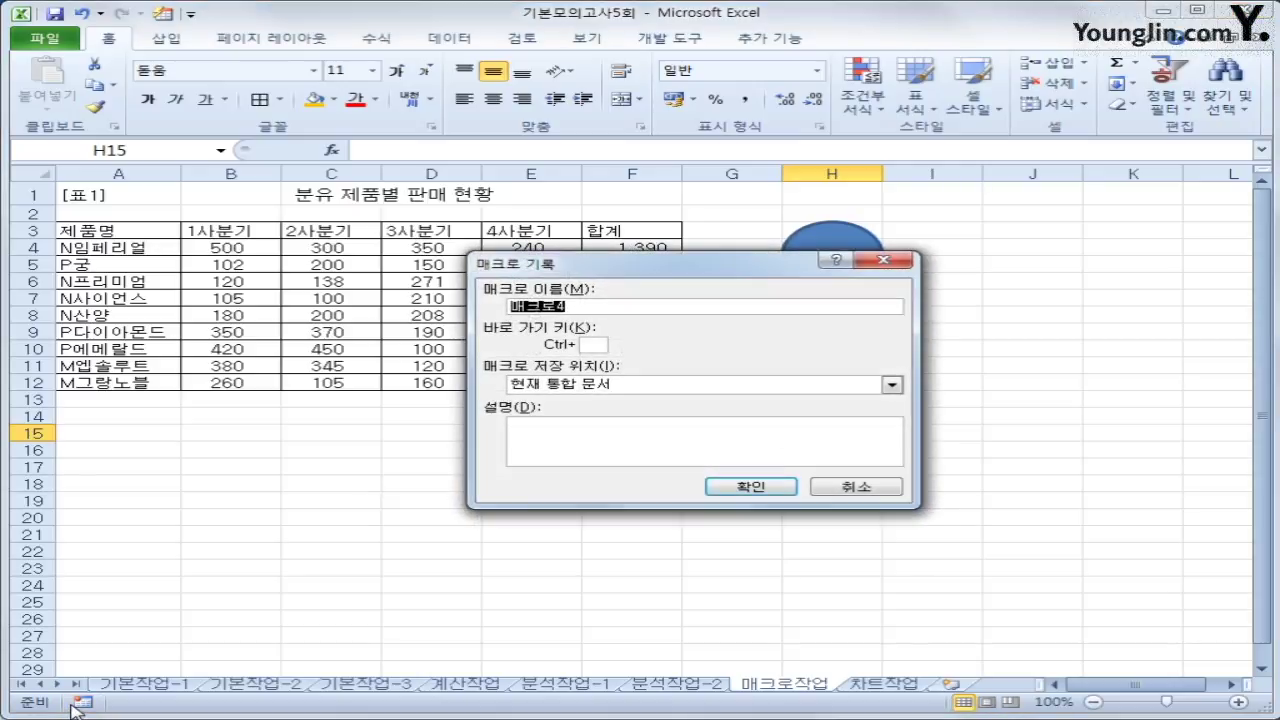
pyautogui.write('서식지정')
pyautogui.press('Return')
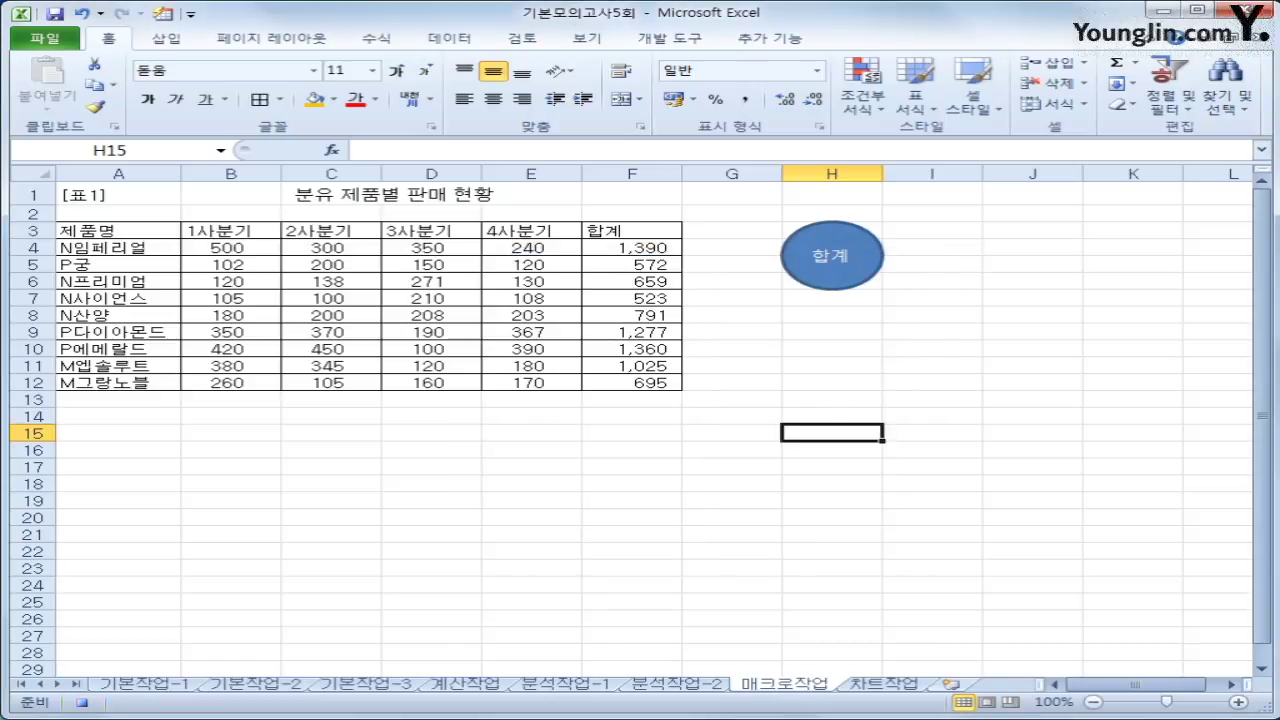
pyautogui.moveTo(118, 229); pyautogui.dragTo(601, 240)
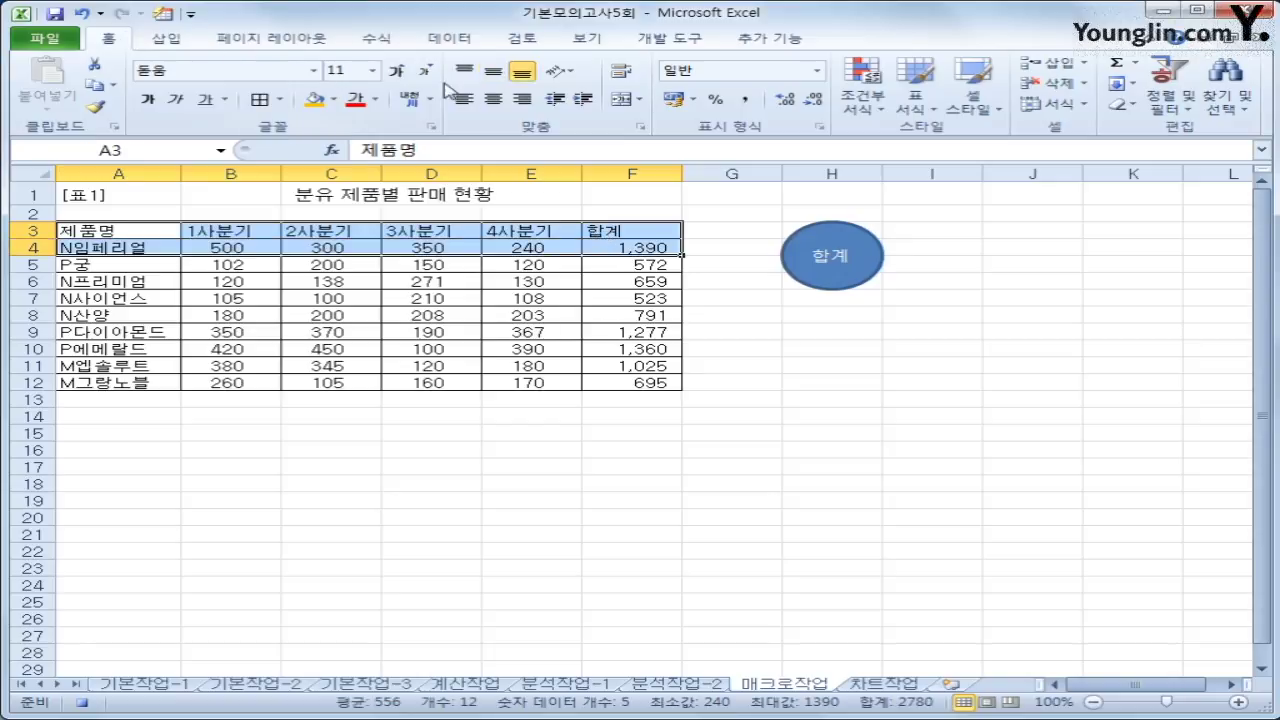
pyautogui.click(492, 100)
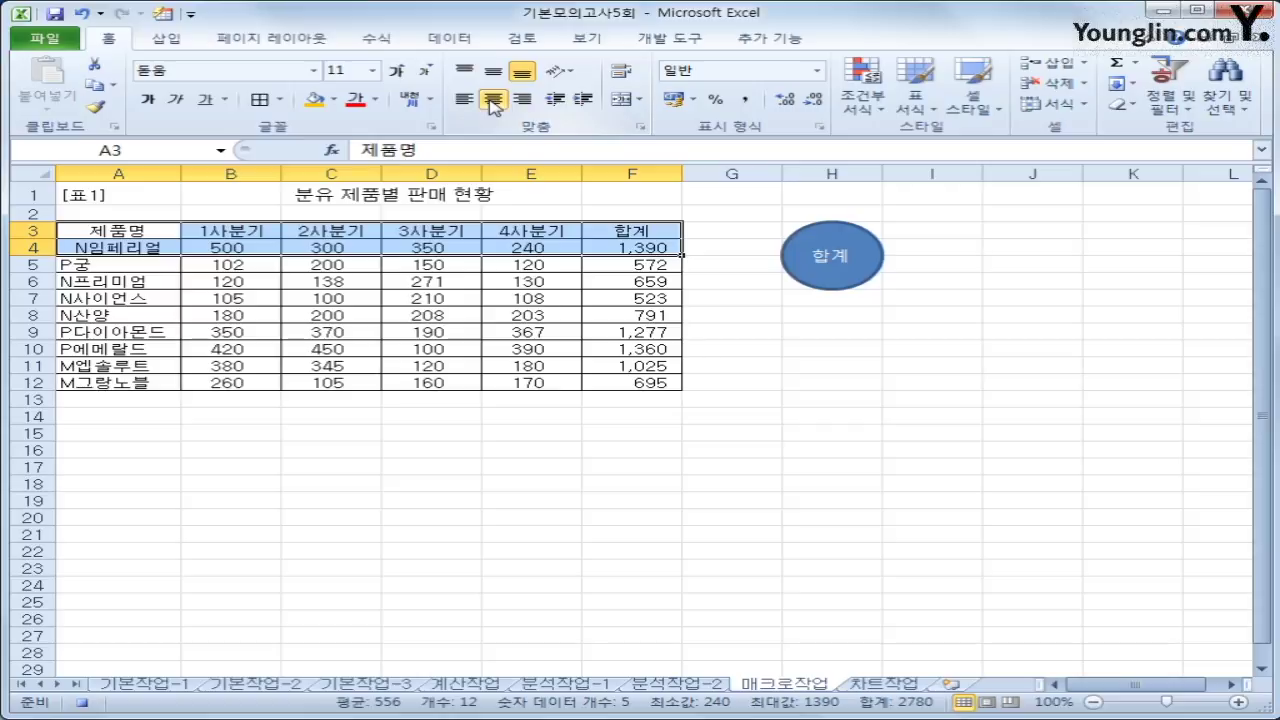
pyautogui.click(148, 100)
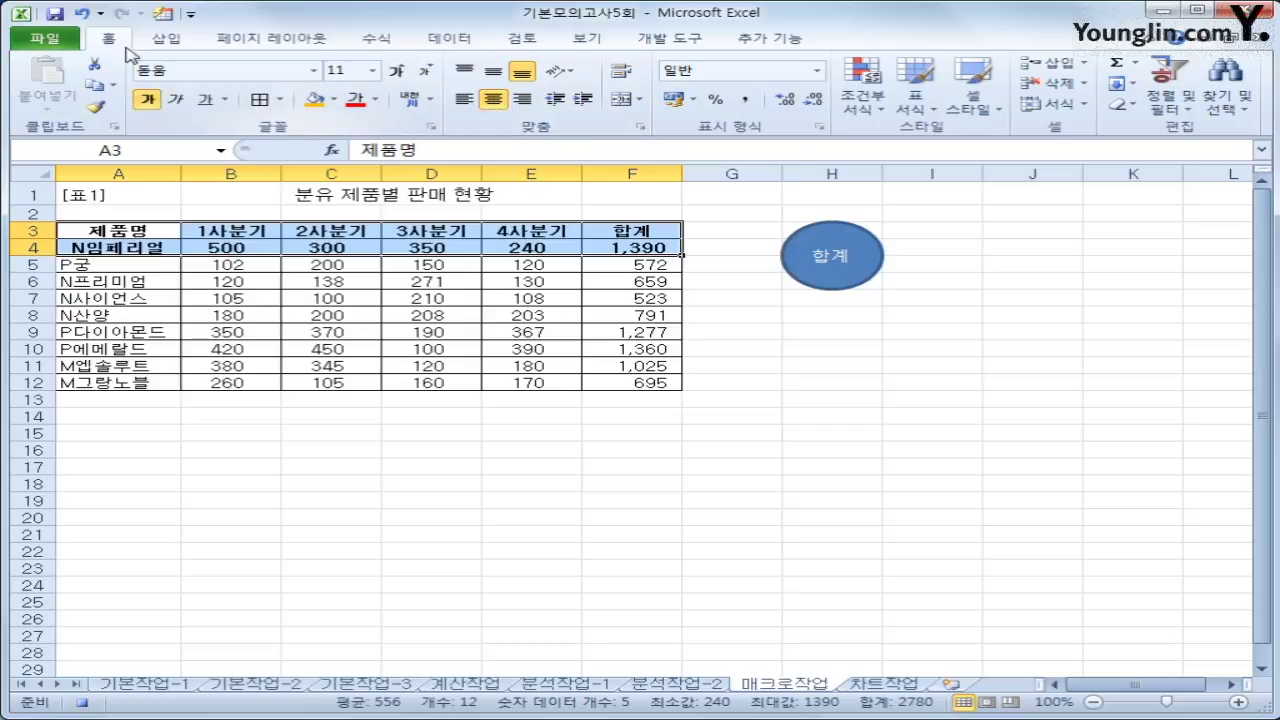
pyautogui.click(82, 14)
pyautogui.click(82, 14)
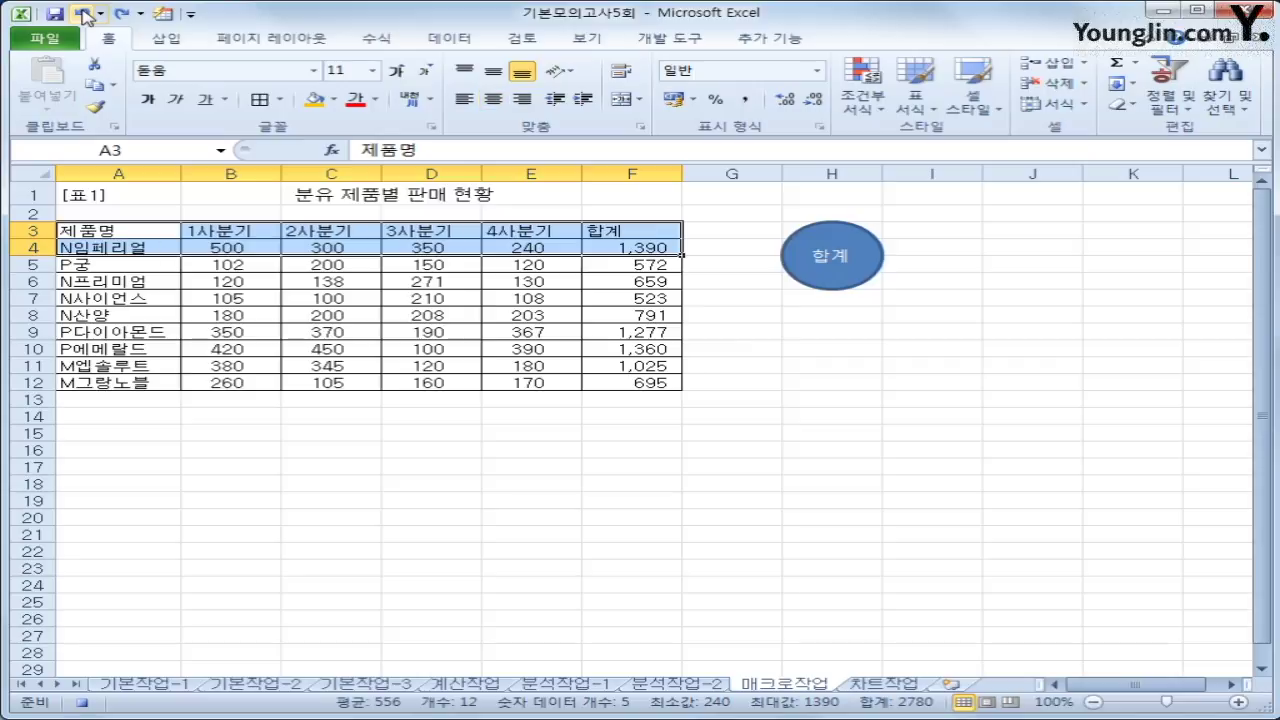
# Step: Center the header cells A3:F3 horizontally and make them bold
pyautogui.moveTo(143, 228); pyautogui.dragTo(612, 234)
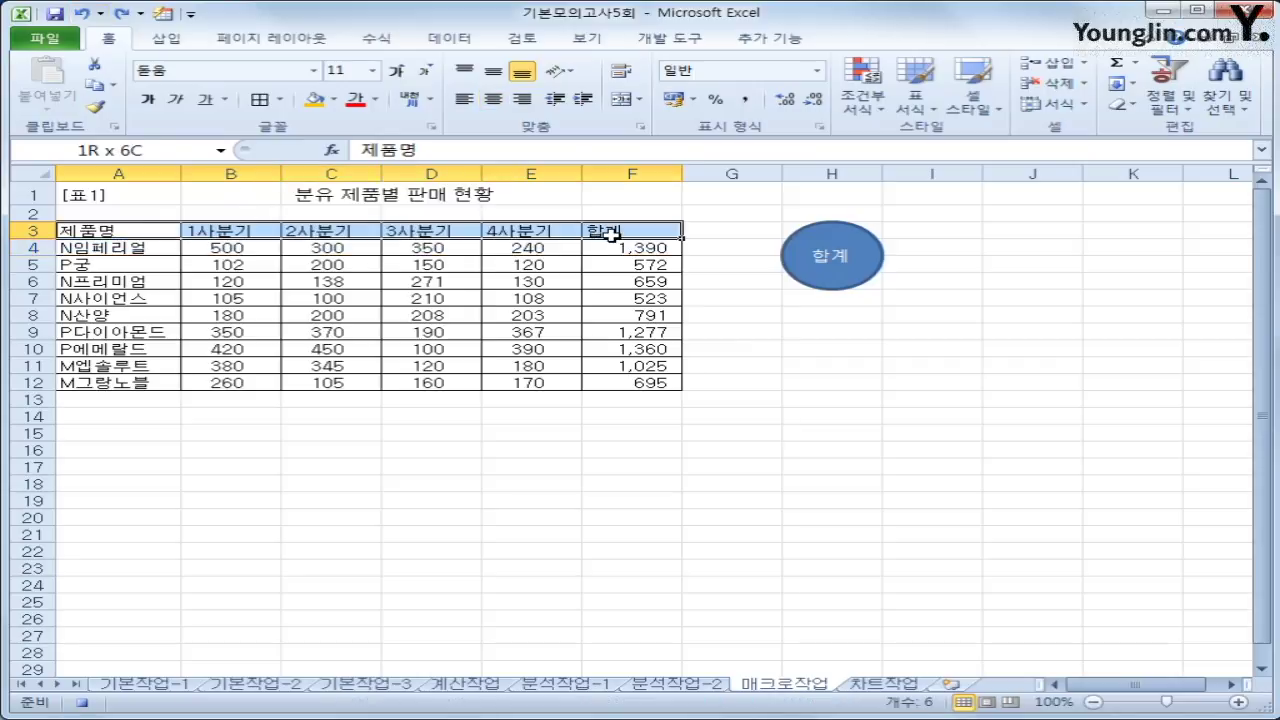
pyautogui.click(493, 100)
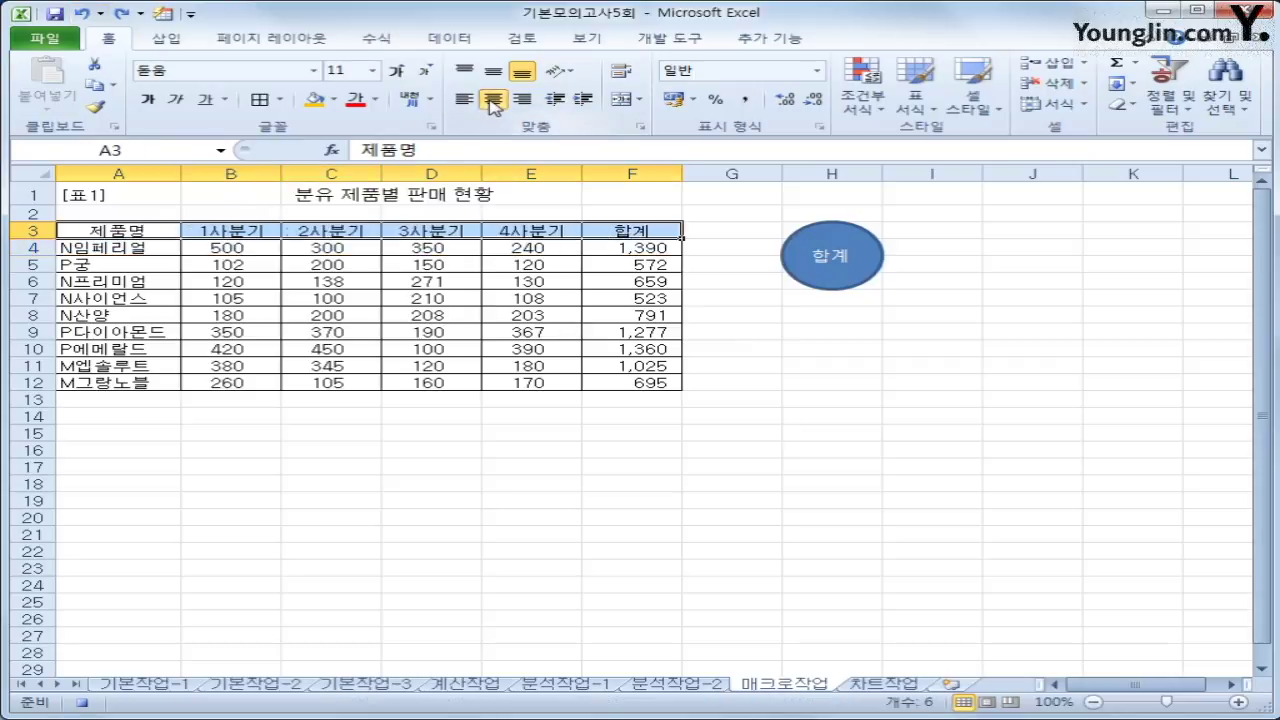
pyautogui.click(148, 100)
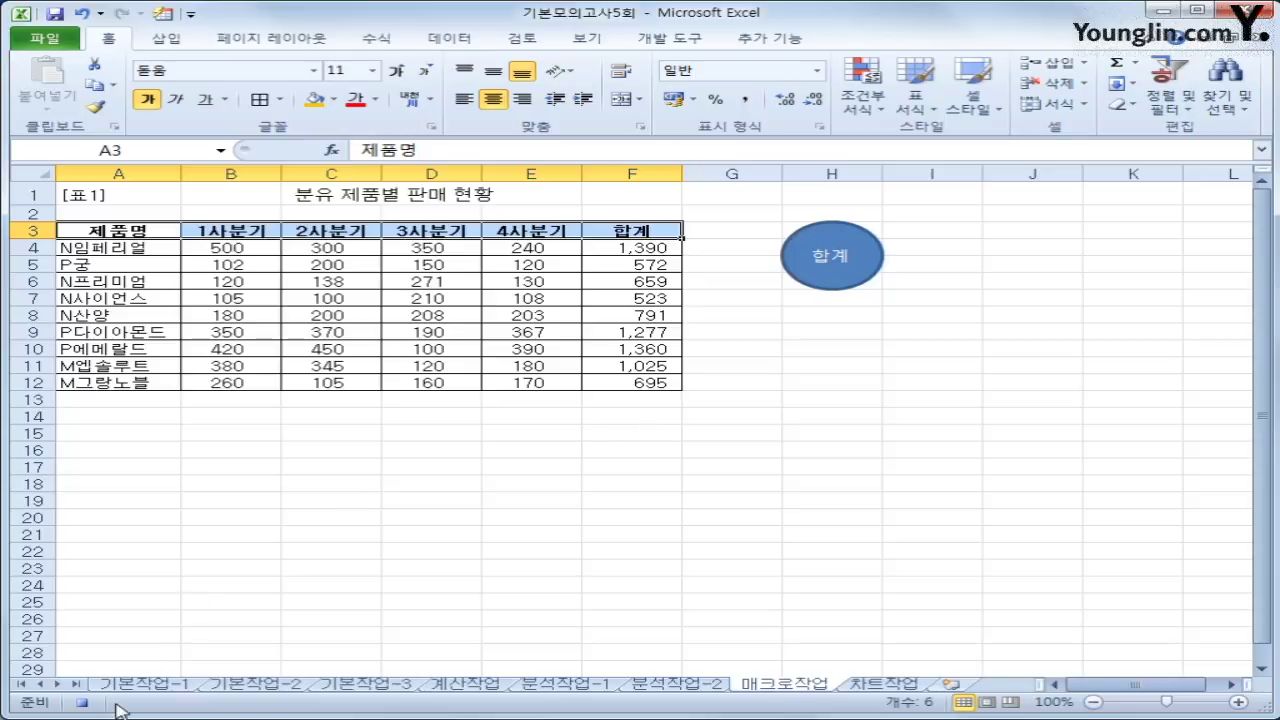
# Step: Select cell F3, stop recording the 서식지정 macro, and move to an empty cell
pyautogui.click(604, 234)
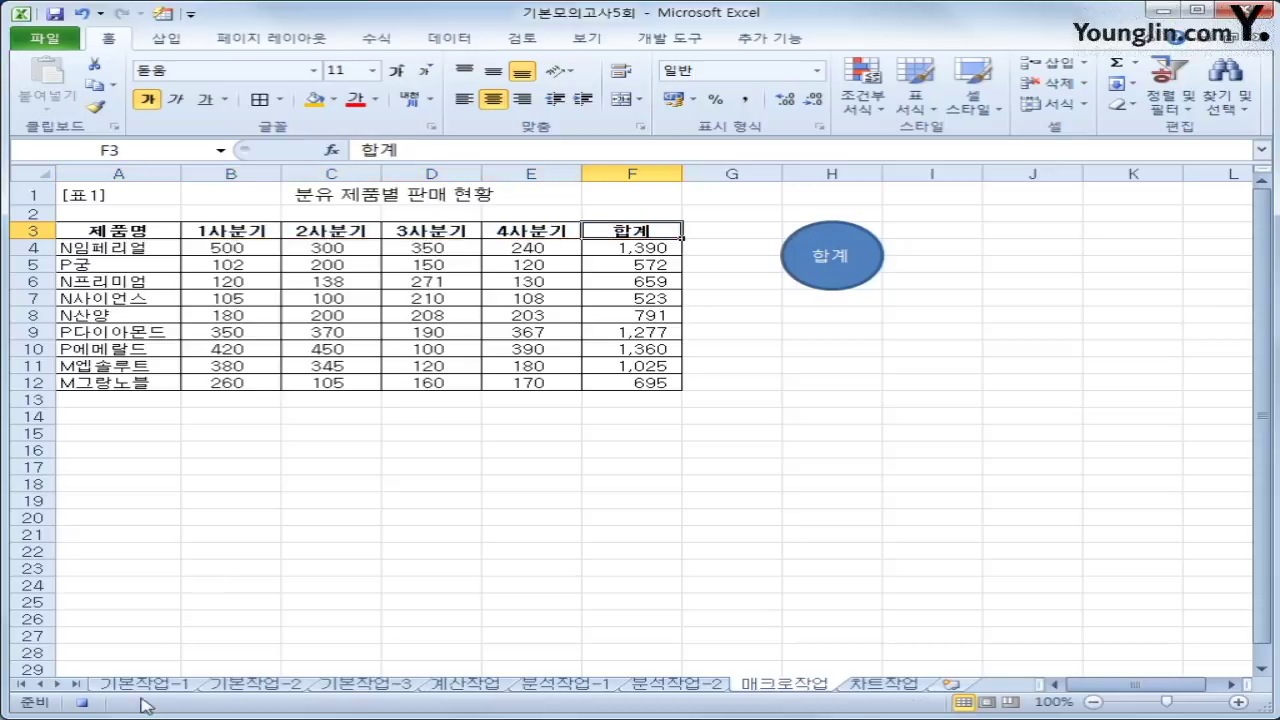
pyautogui.click(82, 703)
pyautogui.click(846, 404)
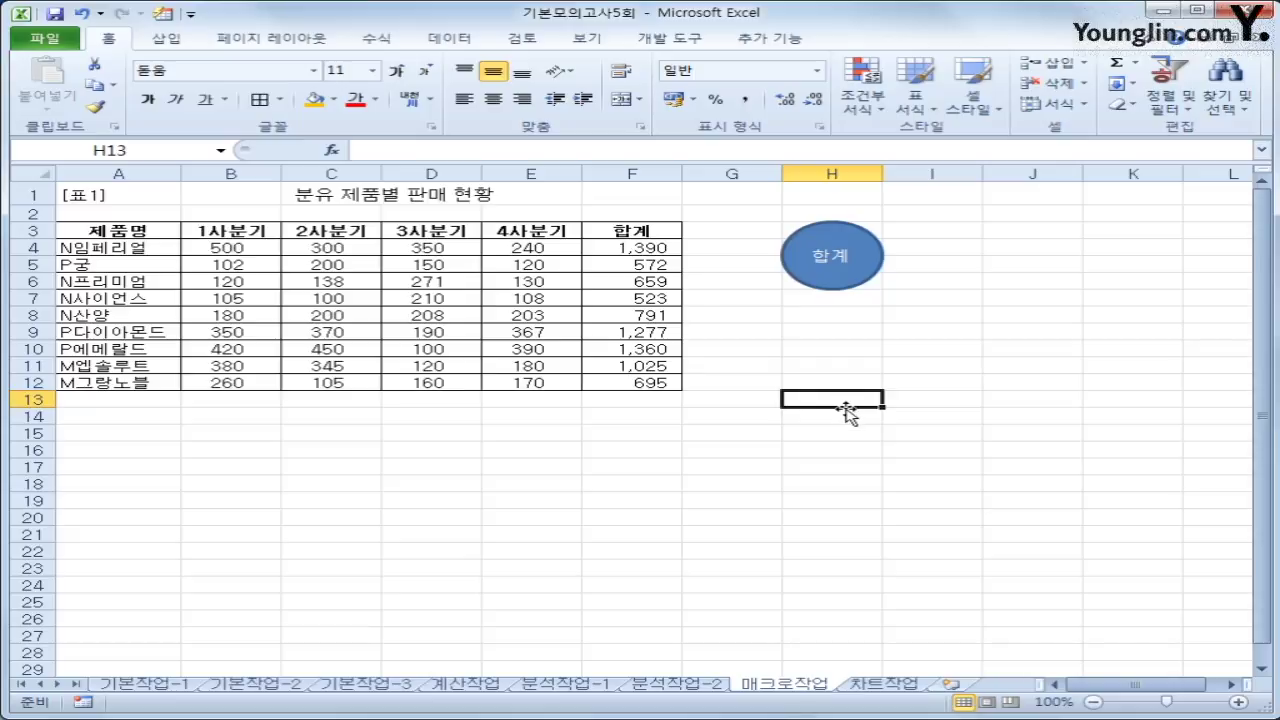
# Step: Draw a cross shape about 1.43 cm high and 2.12 cm wide over cells H8:H10 and label it 서식
pyautogui.click(166, 38)
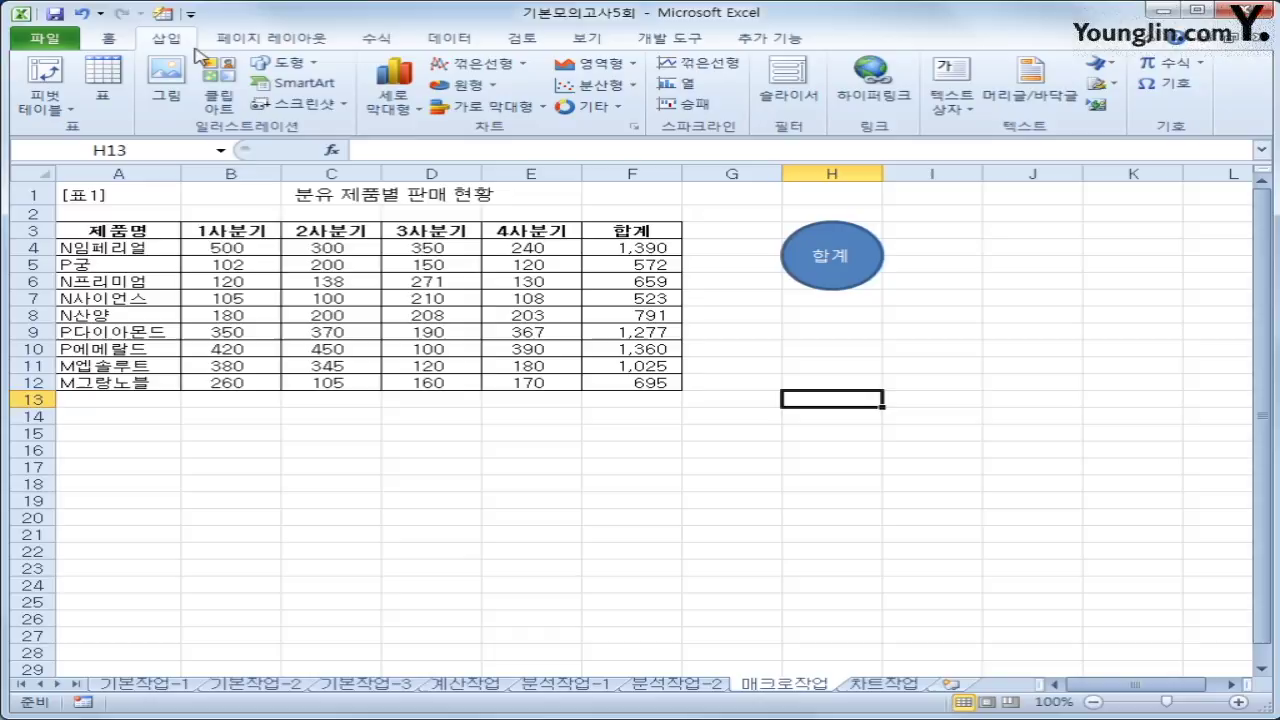
pyautogui.click(310, 64)
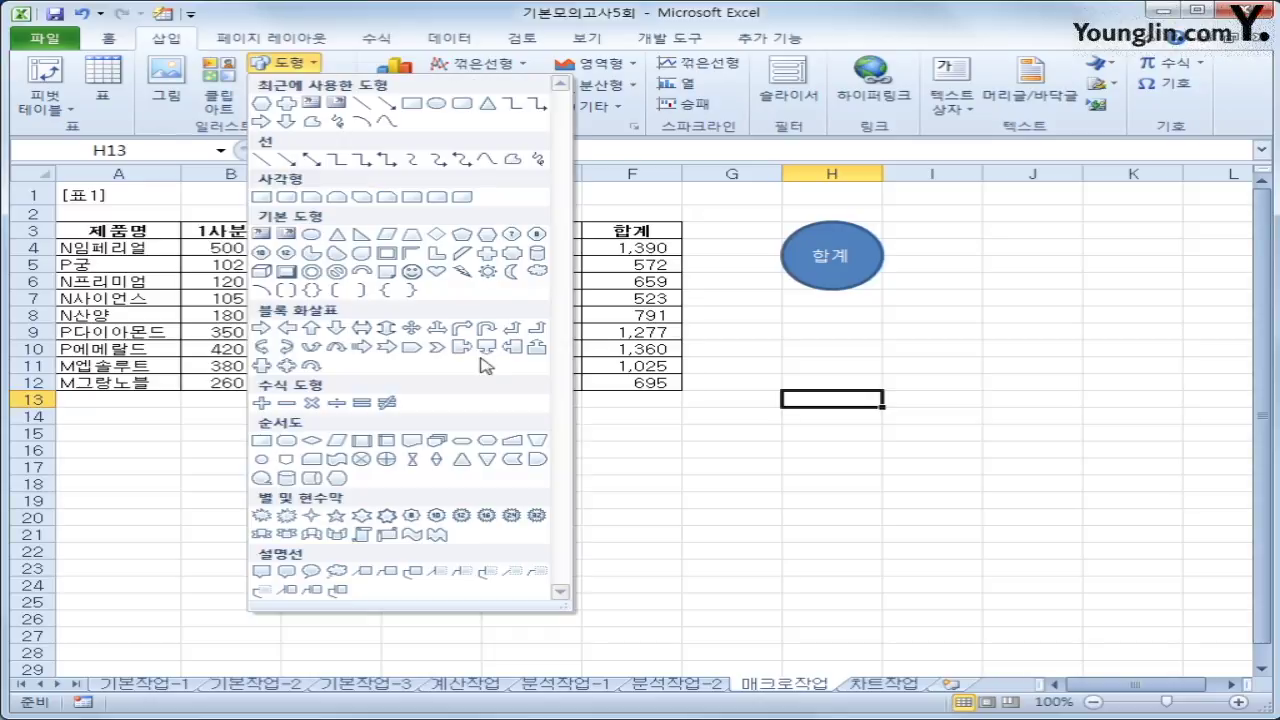
pyautogui.click(486, 256)
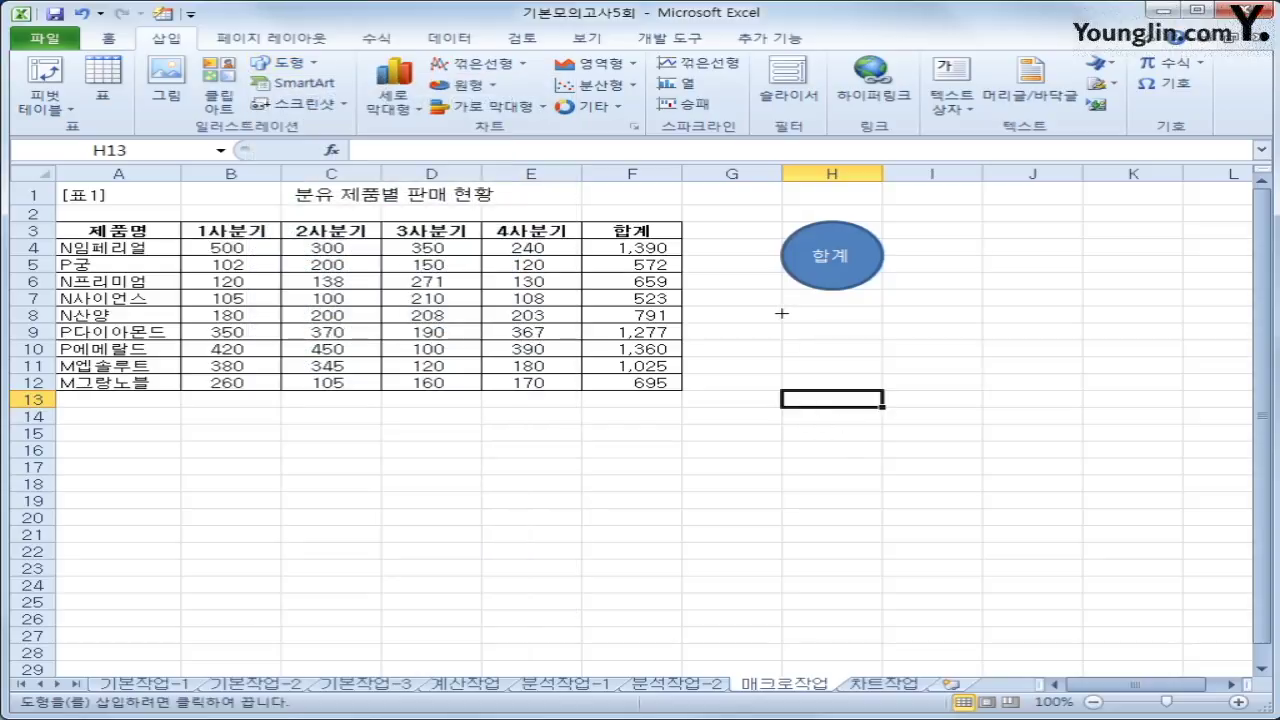
pyautogui.moveTo(785, 309)
pyautogui.mouseDown()
pyautogui.moveTo(842, 370)
pyautogui.moveTo(843, 357)
pyautogui.mouseUp()
pyautogui.moveTo(917, 317); pyautogui.dragTo(917, 352)
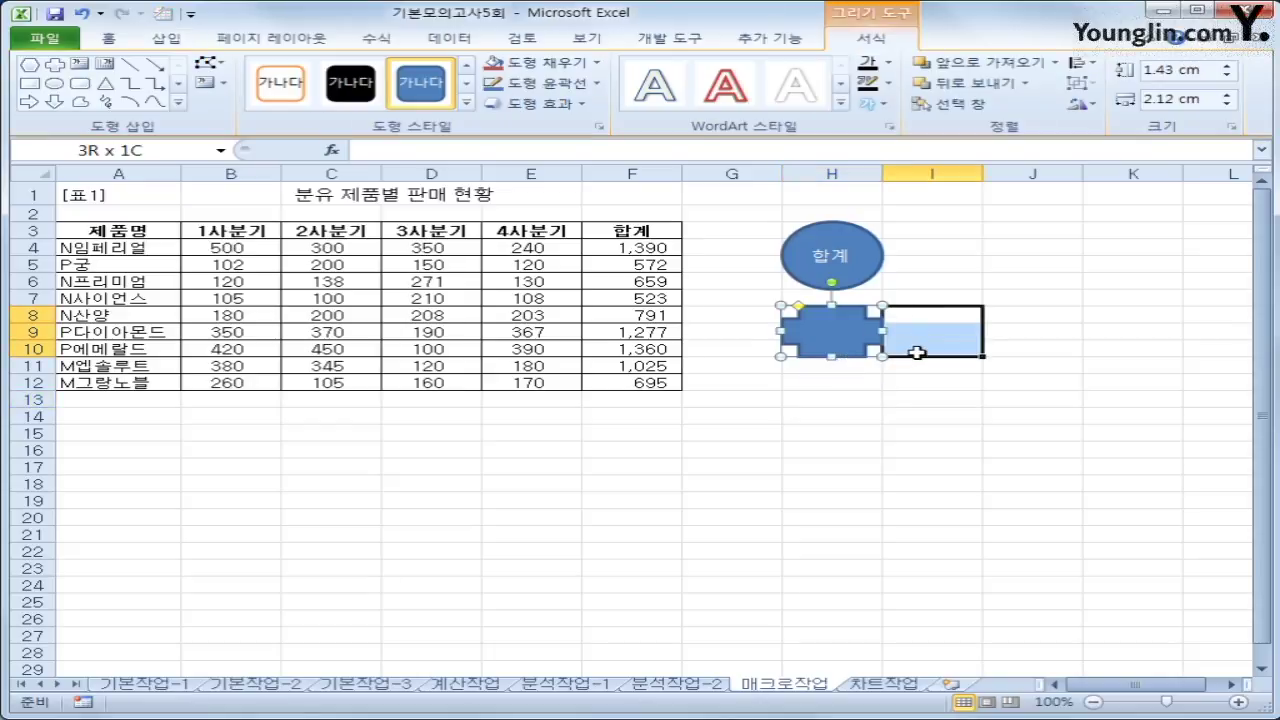
pyautogui.click(833, 346)
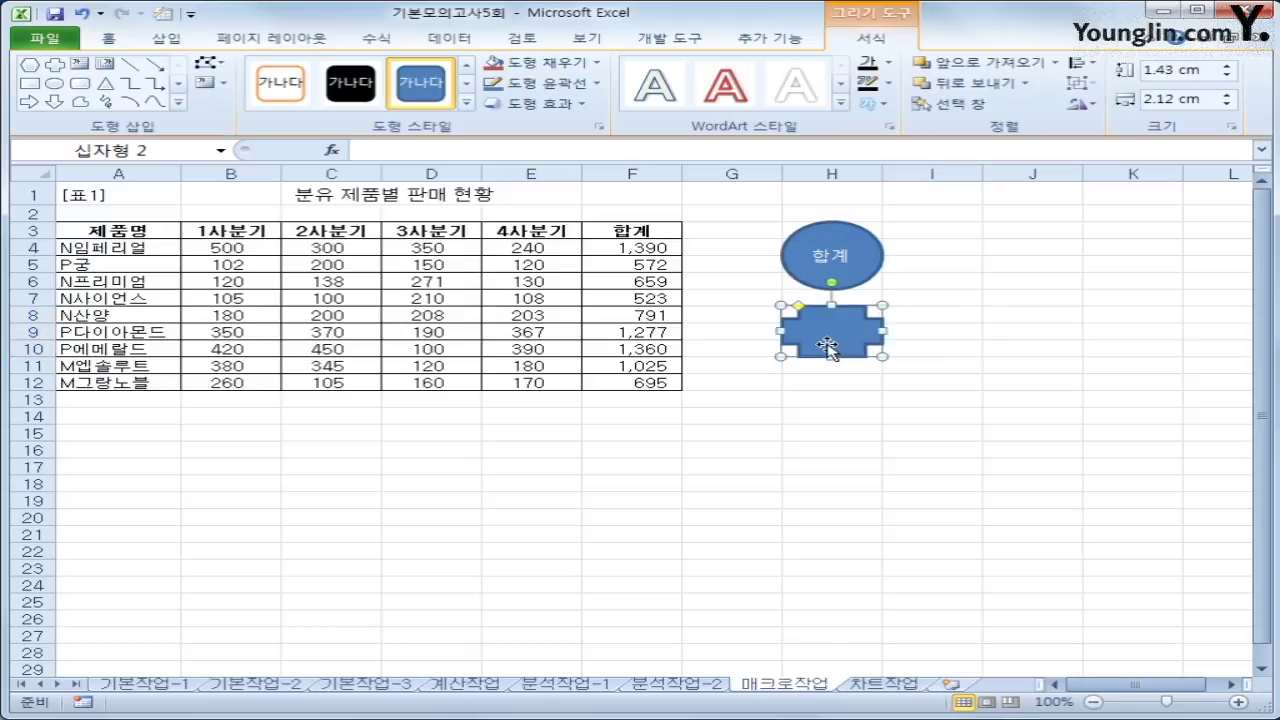
pyautogui.write('서식')
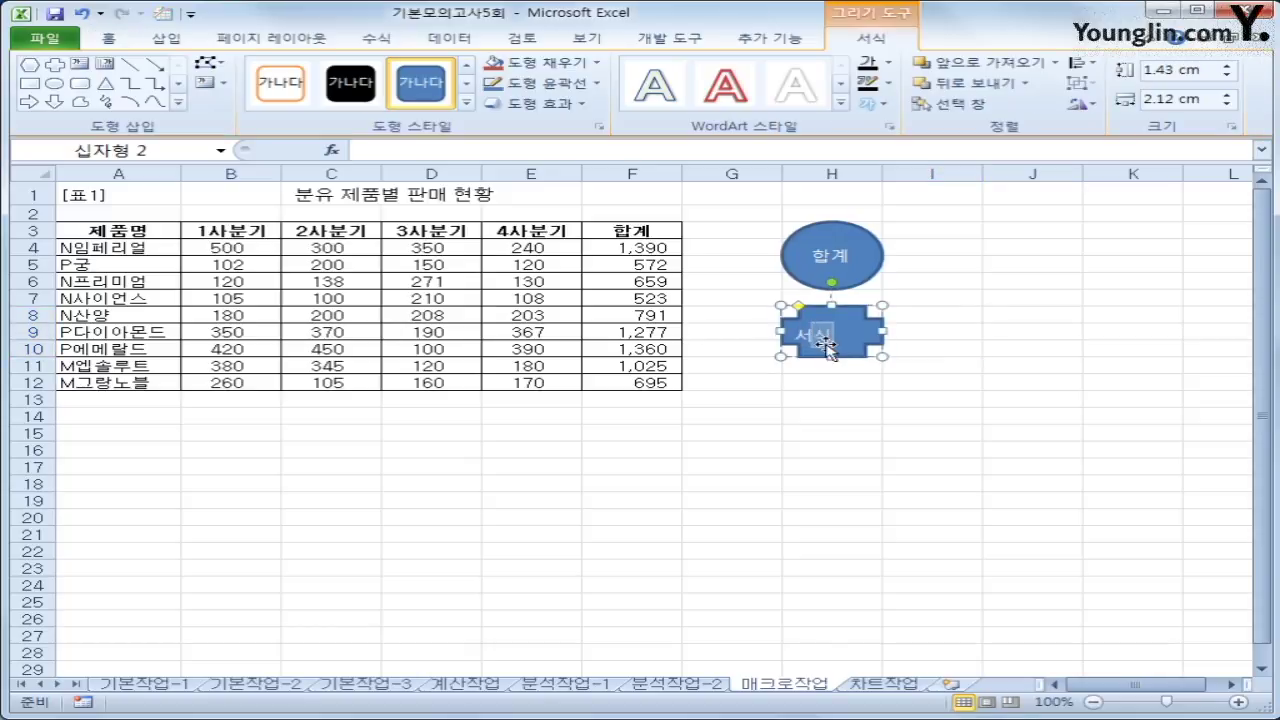
# Step: Assign the 서식지정 macro to the 서식 cross shape
pyautogui.rightClick(868, 332)
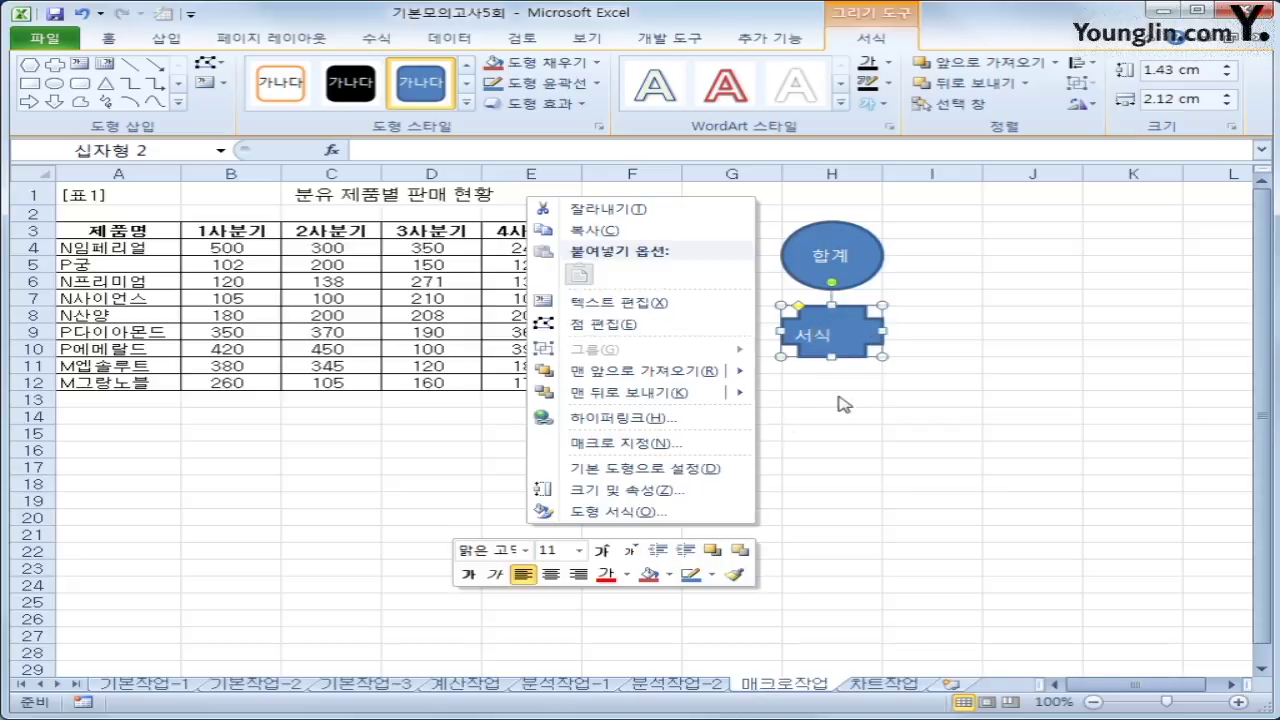
pyautogui.click(687, 451)
pyautogui.click(456, 351)
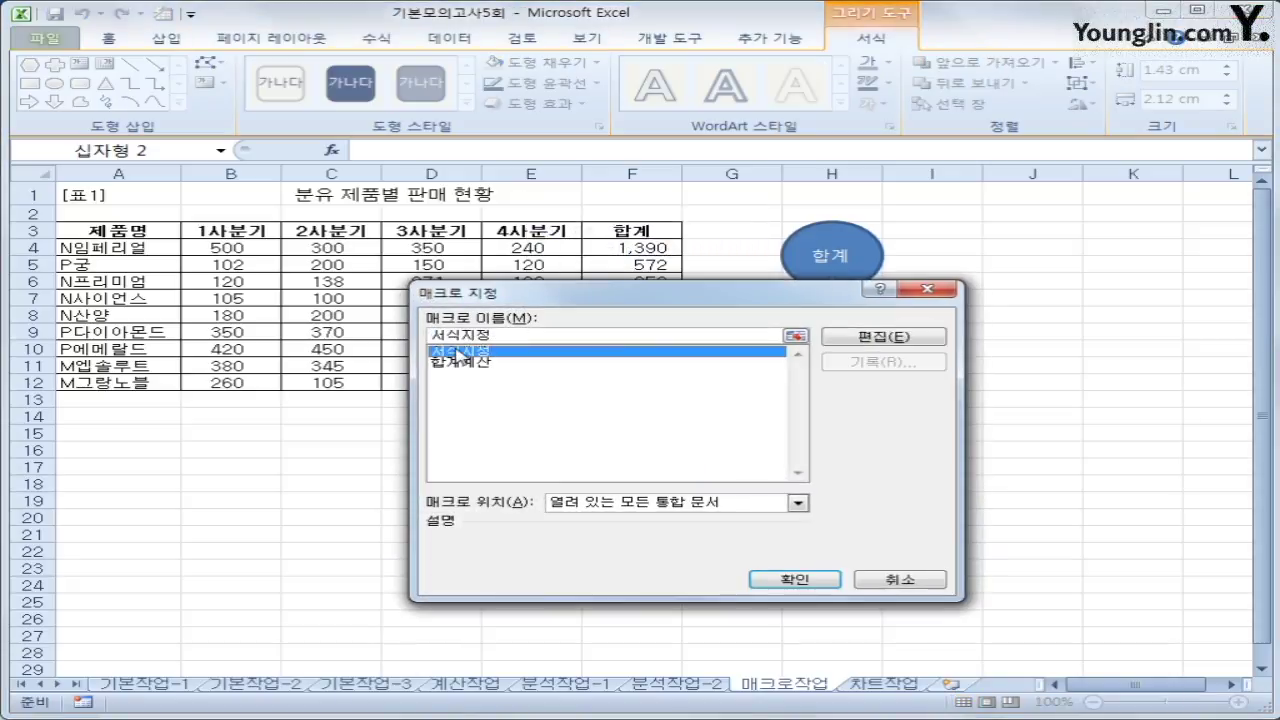
pyautogui.click(792, 582)
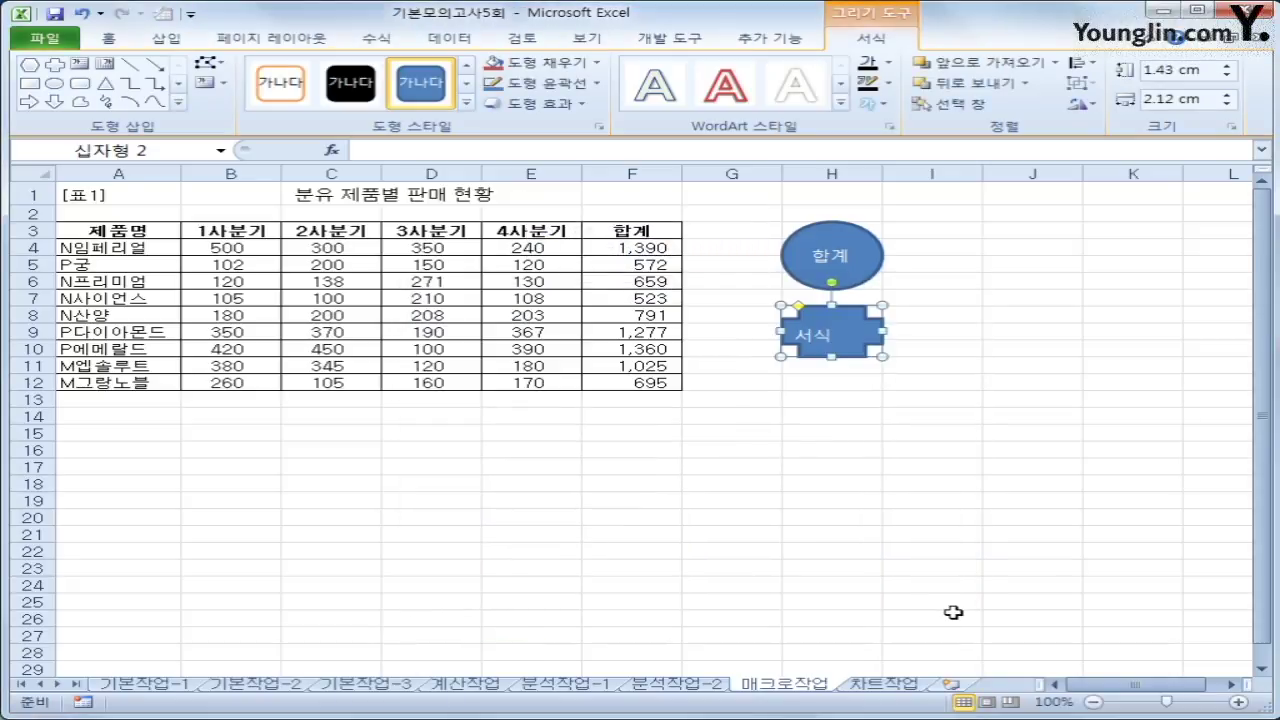
# Step: Center the text of the 서식 cross both vertically and horizontally, and deselect the shape
pyautogui.click(110, 40)
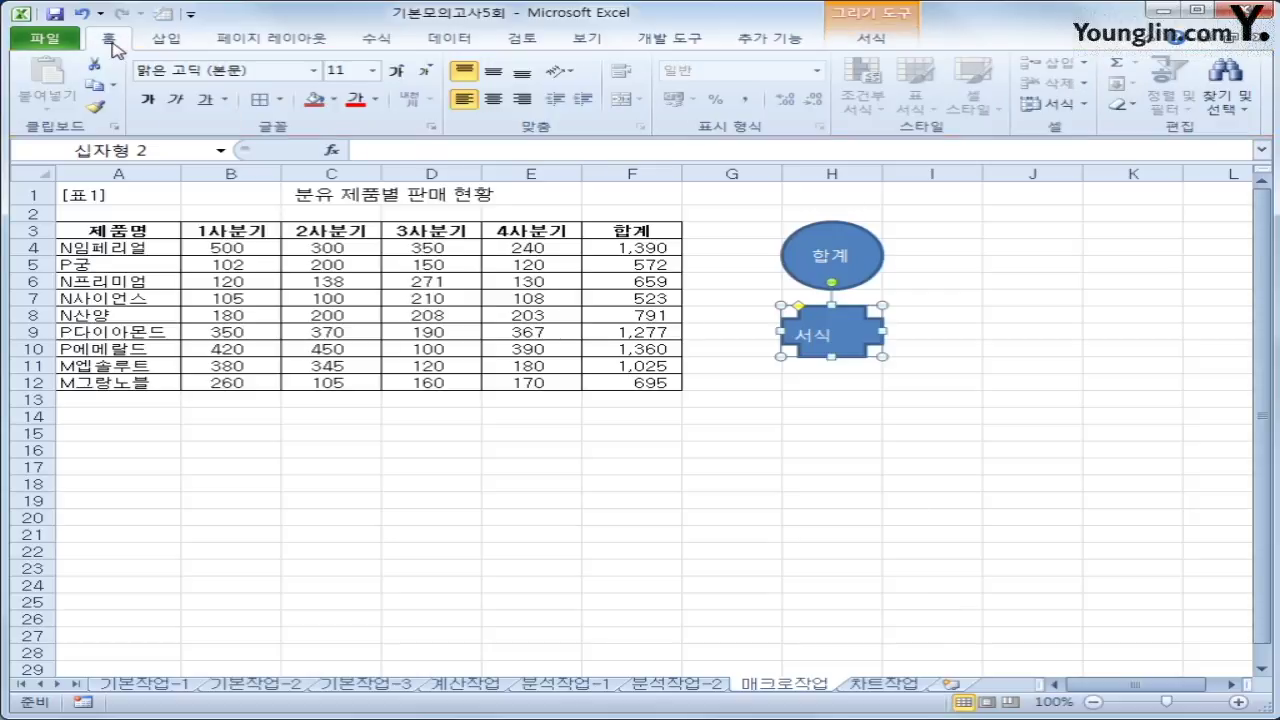
pyautogui.click(494, 70)
pyautogui.click(492, 98)
pyautogui.click(990, 430)
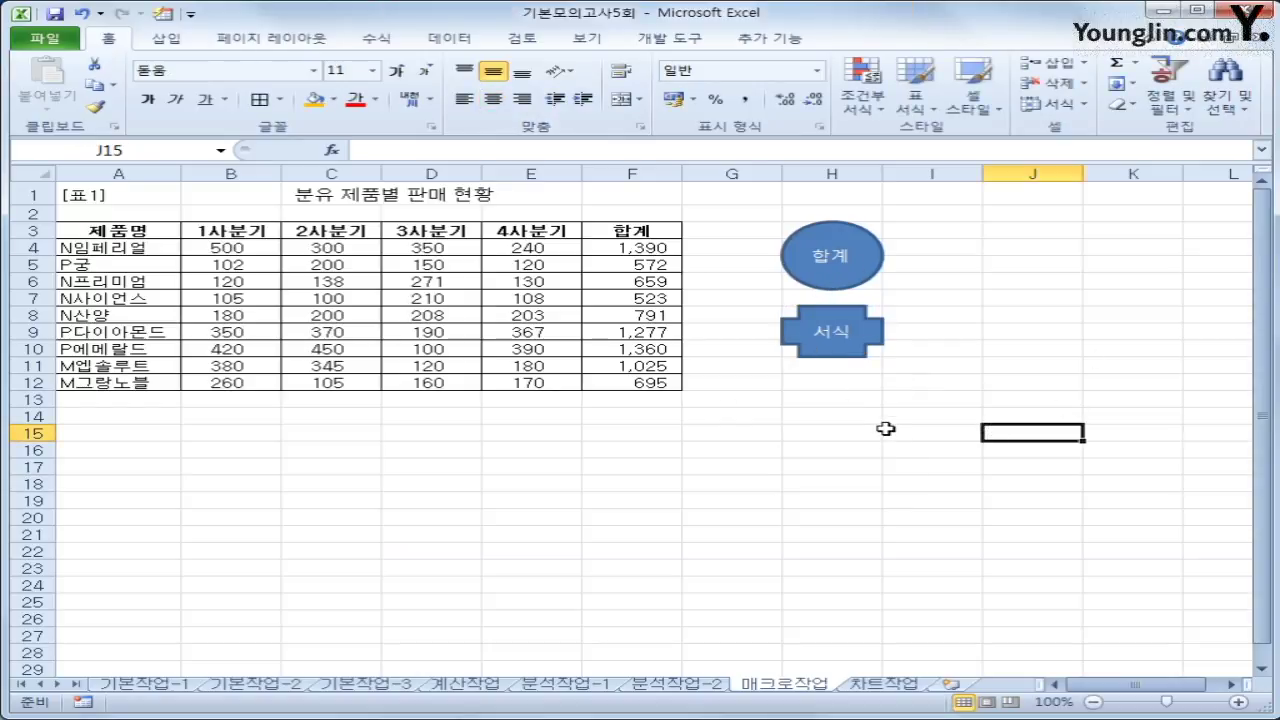
# Step: Test the 서식 cross shape by running its assigned macro, and return to an empty cell
pyautogui.click(968, 485)
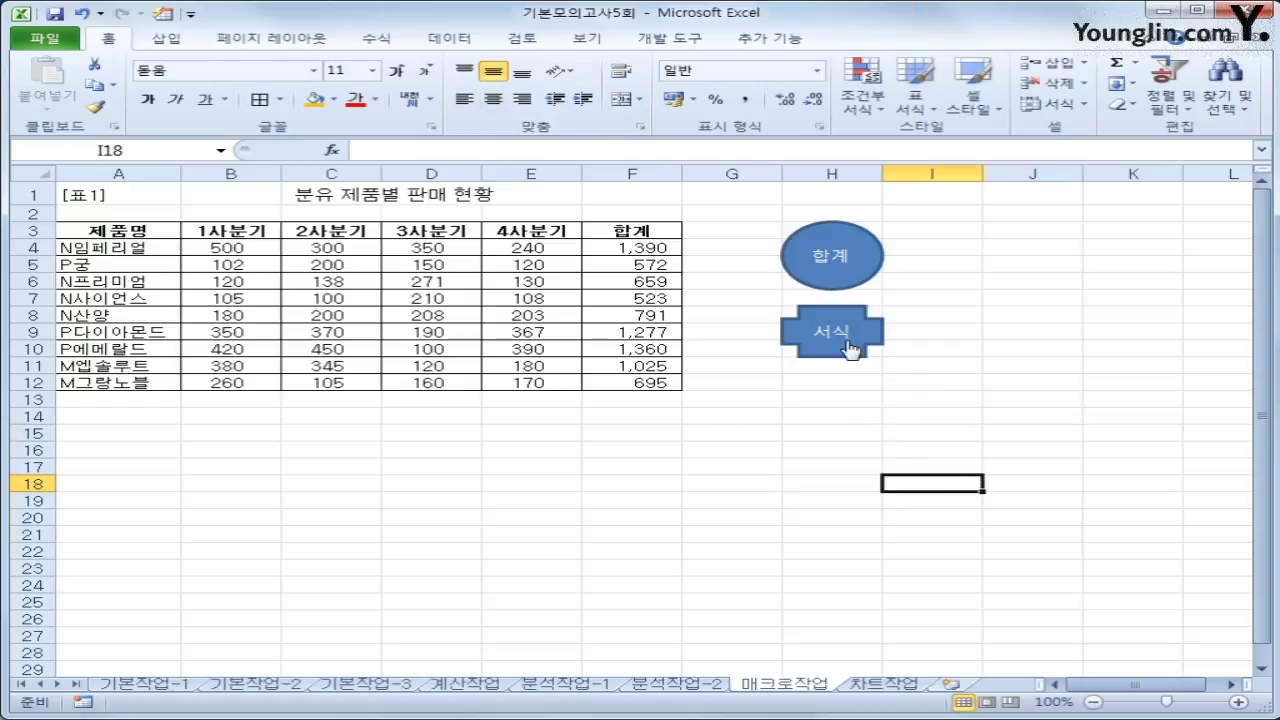
pyautogui.click(848, 347)
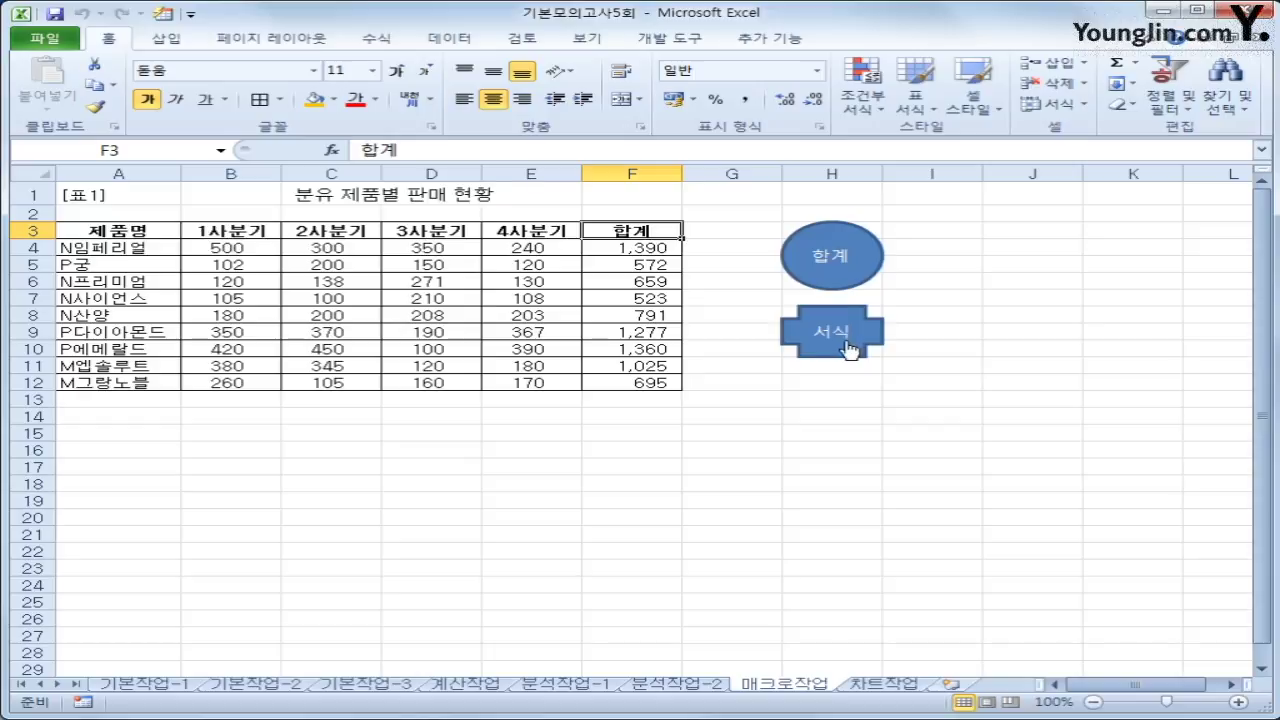
pyautogui.click(880, 485)
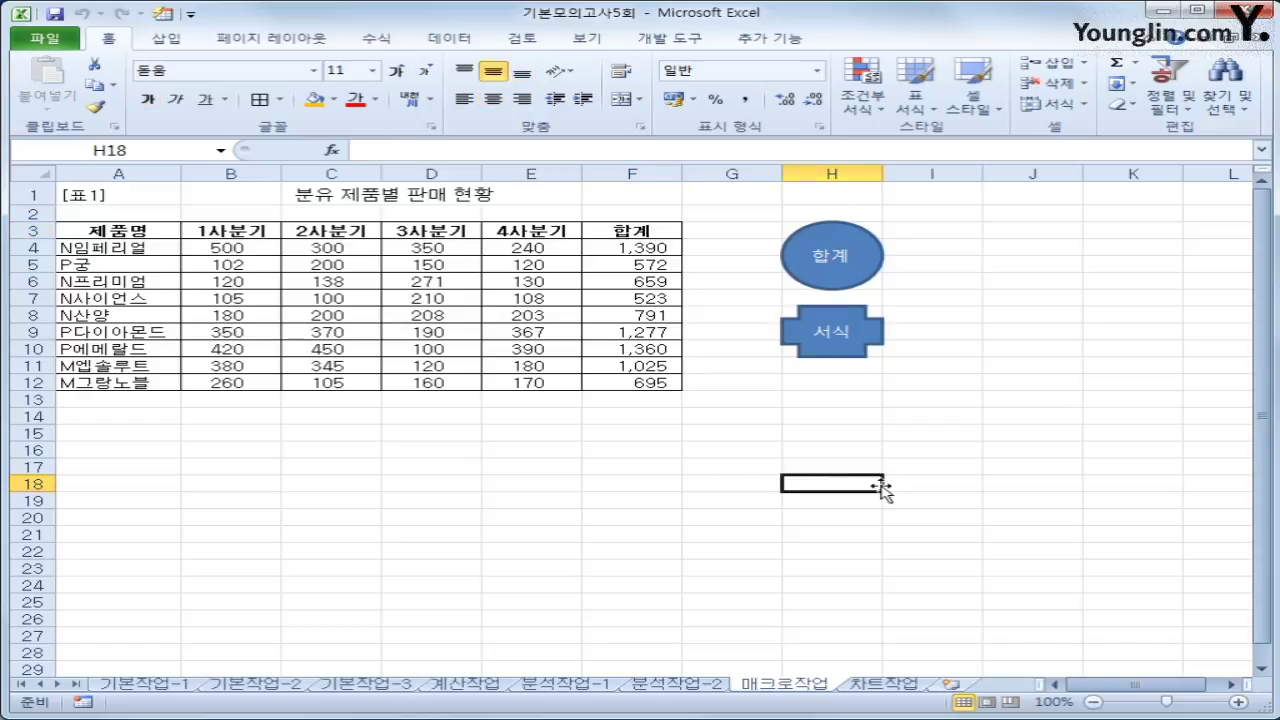
# Step: Open the code of the 서식지정 macro to examine its recorded commands, and close the code editor
pyautogui.click(666, 42)
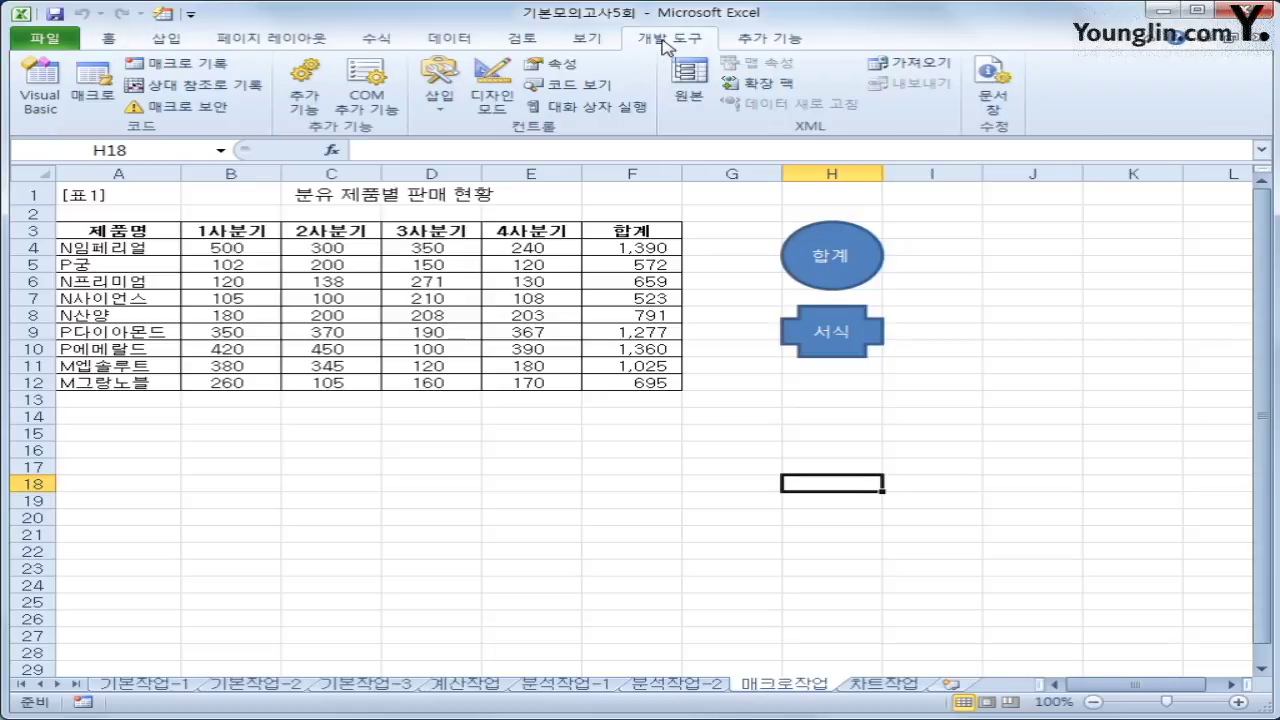
pyautogui.click(200, 63)
pyautogui.click(855, 486)
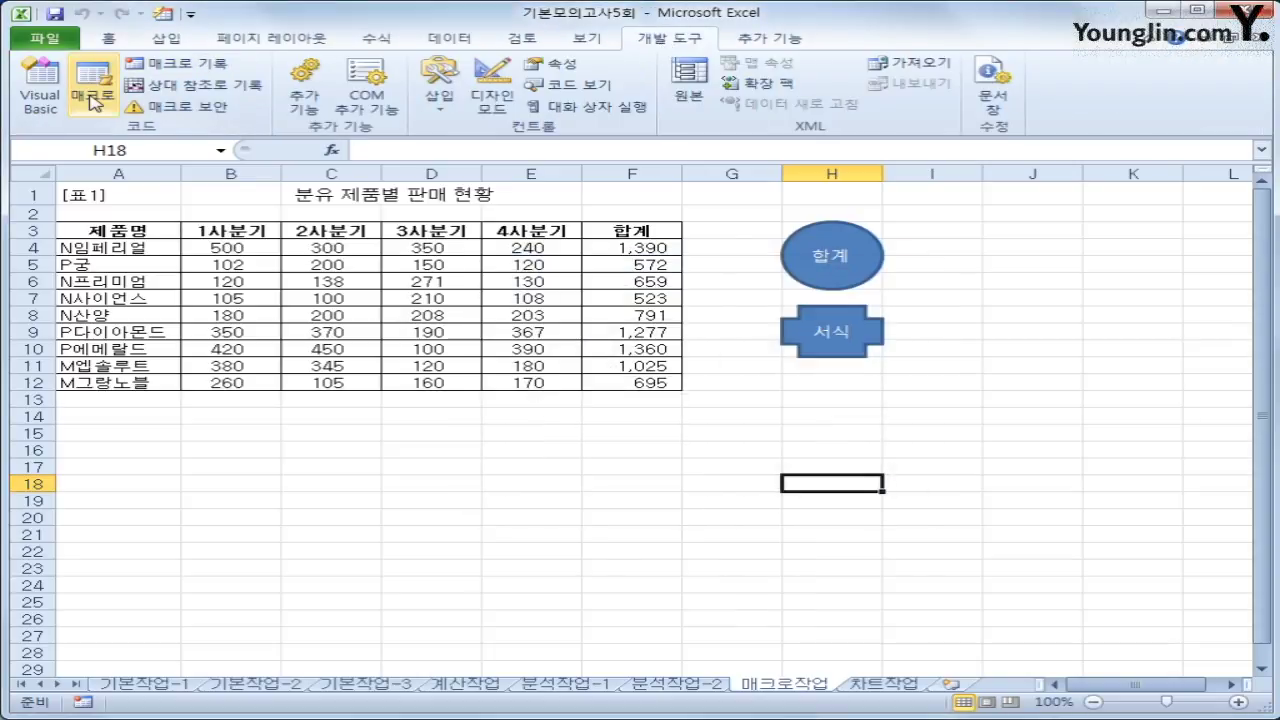
pyautogui.click(92, 95)
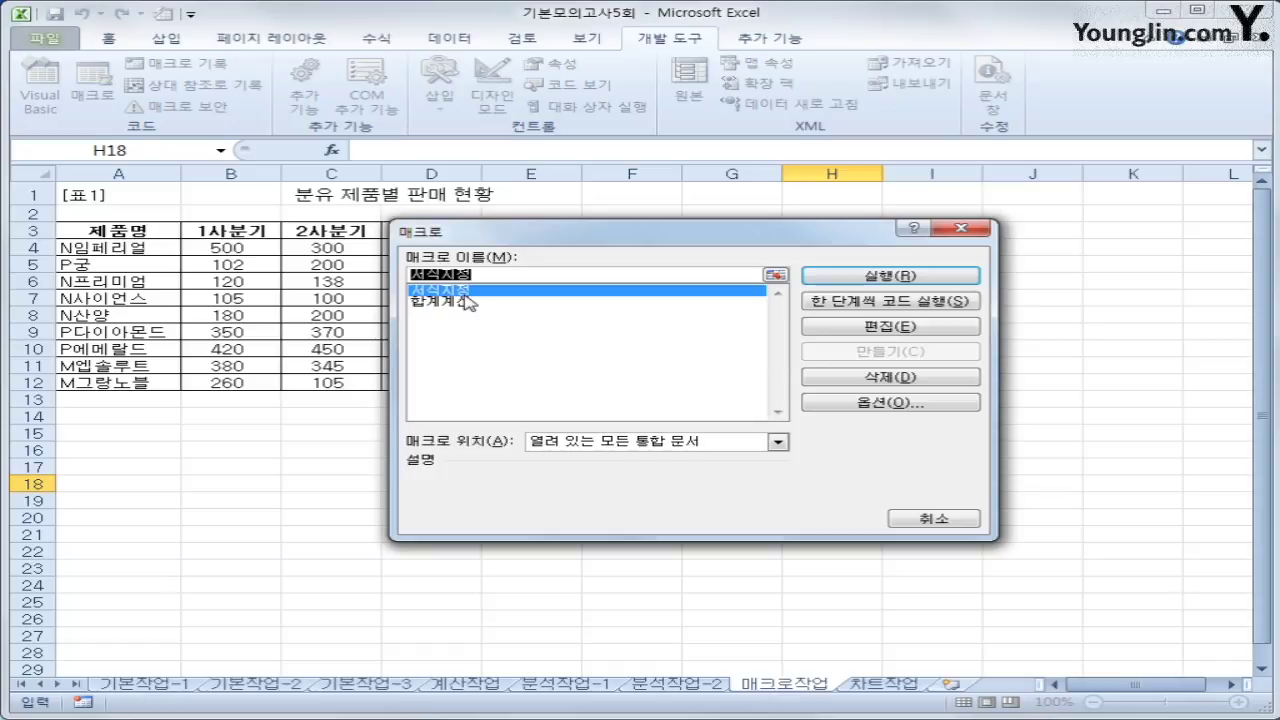
pyautogui.click(893, 328)
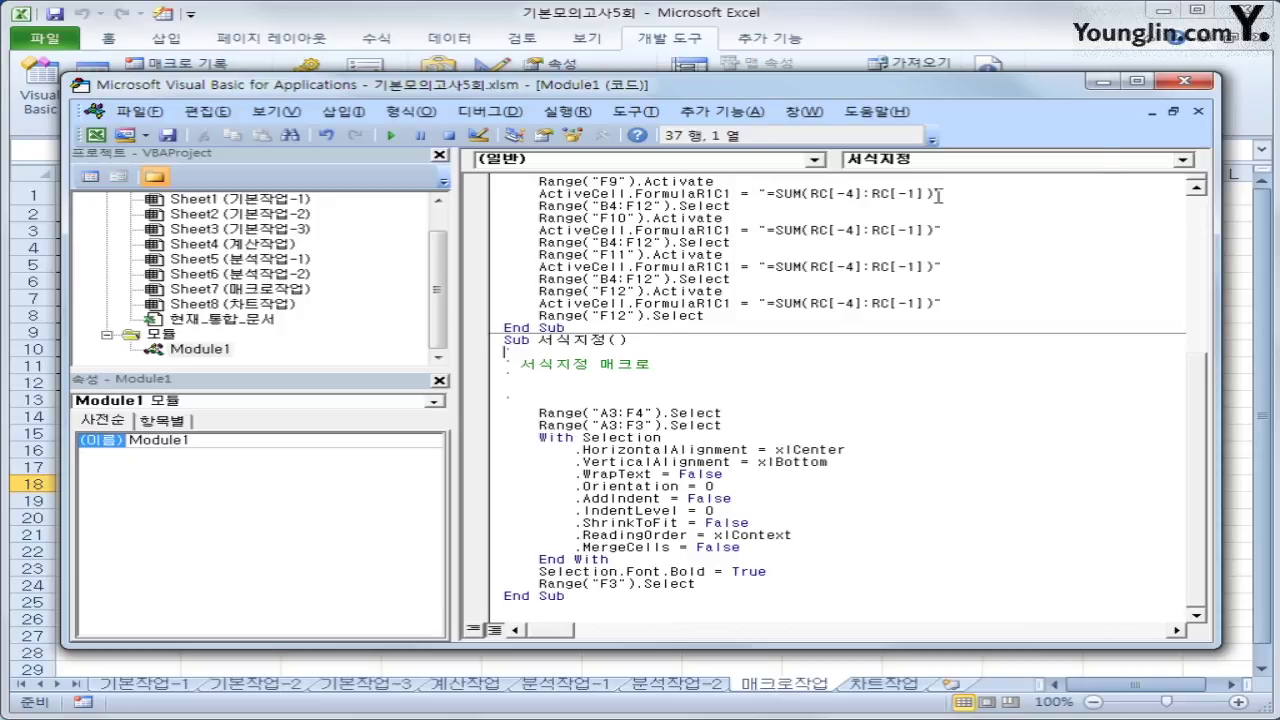
pyautogui.click(1184, 80)
pyautogui.click(892, 455)
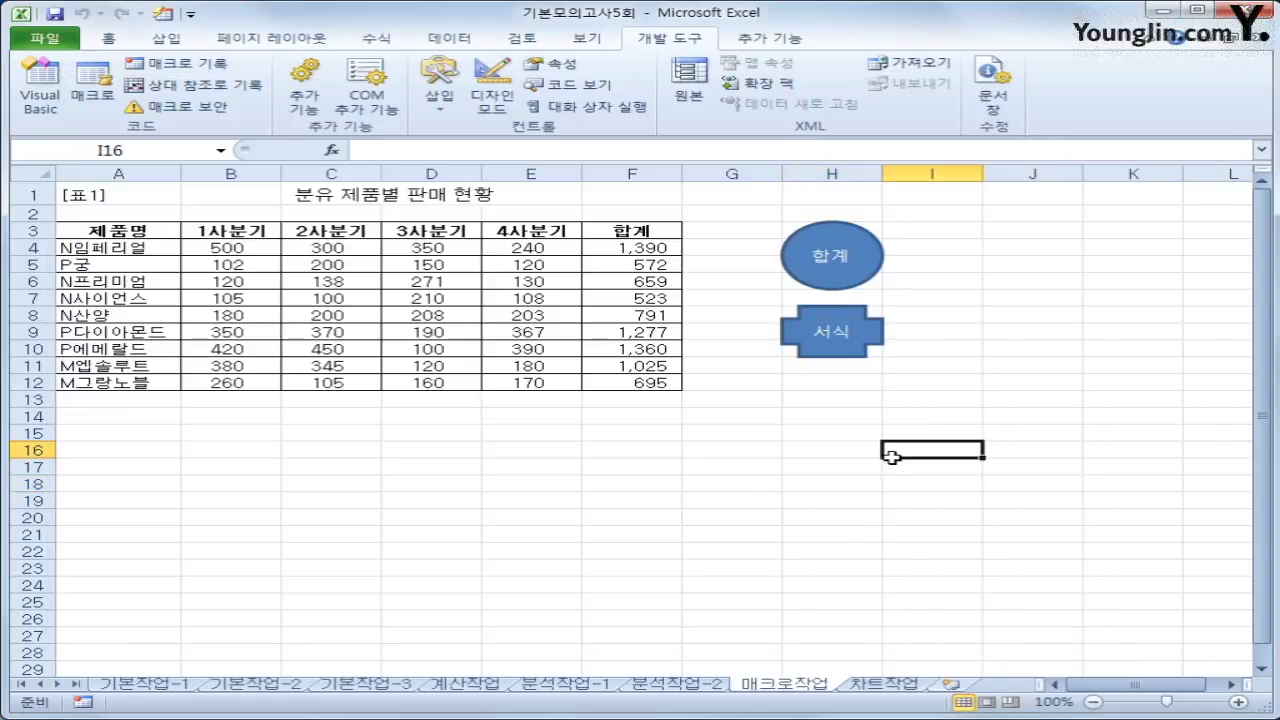
# Step: Delete the superfluous Range("A3:F4").Select line from the 서식지정 macro code and close the editor
pyautogui.click(73, 106)
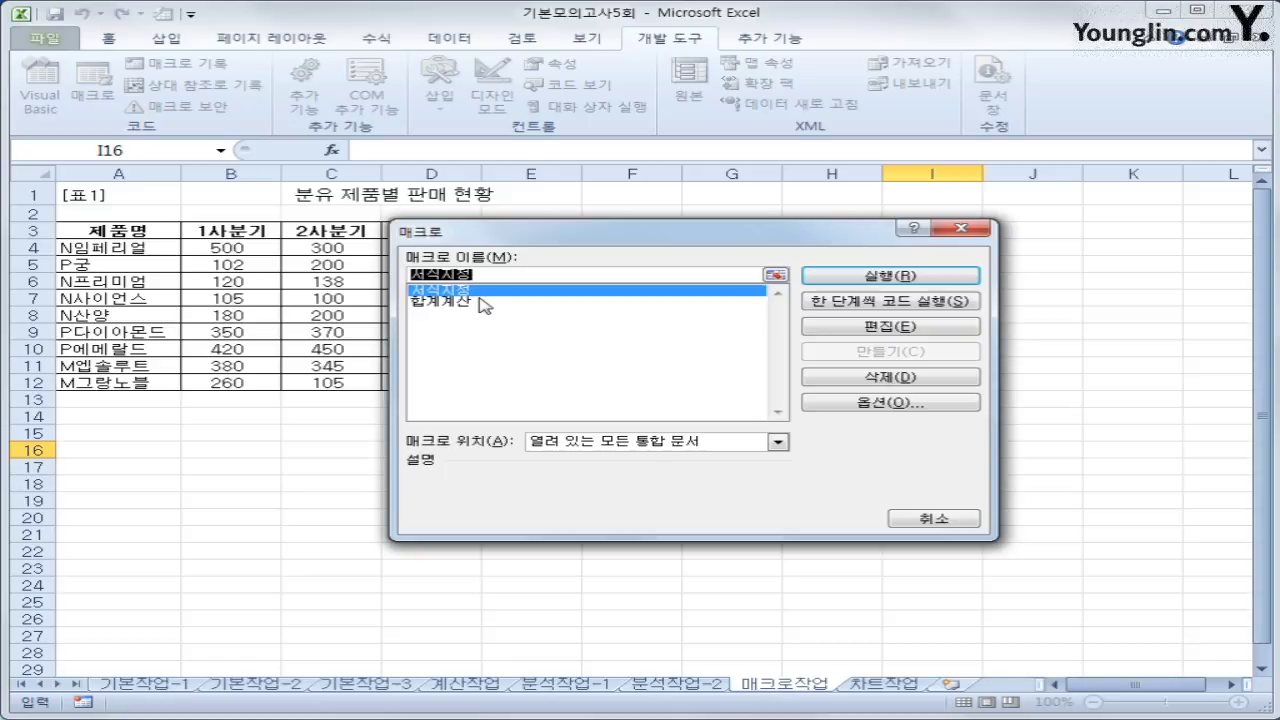
pyautogui.click(479, 292)
pyautogui.click(855, 330)
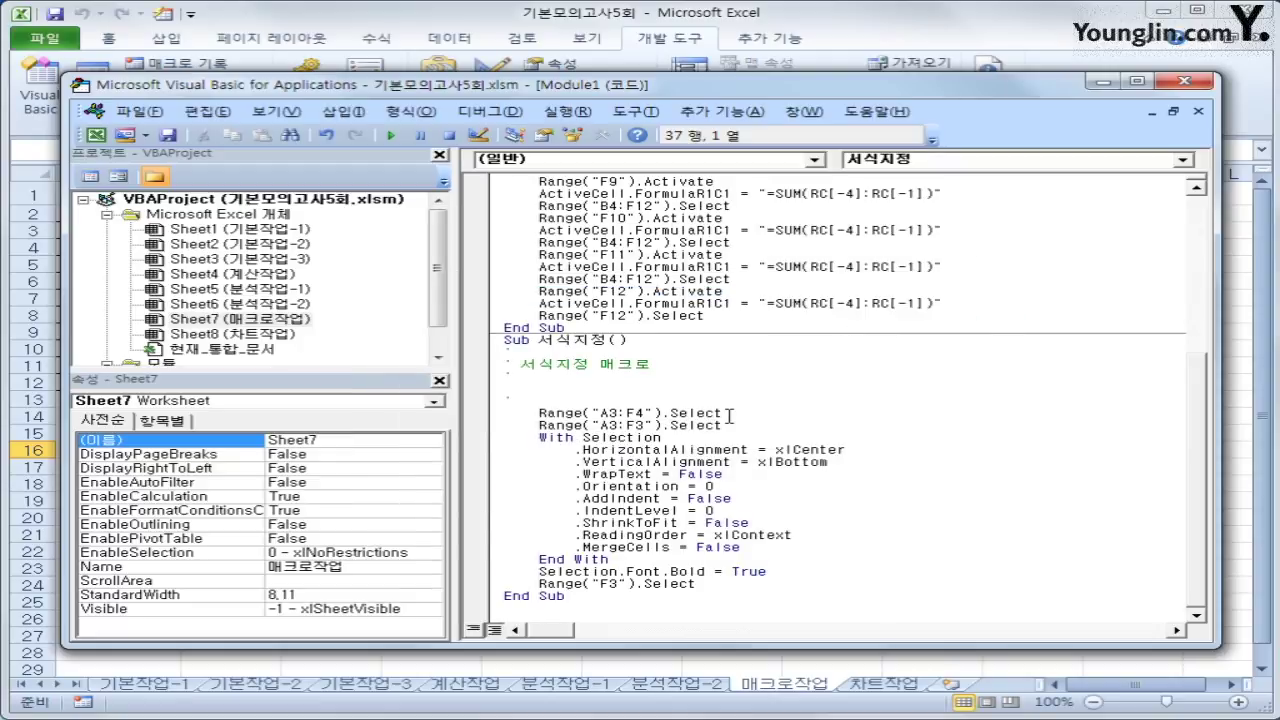
pyautogui.click(541, 425)
pyautogui.moveTo(541, 425); pyautogui.dragTo(729, 424)
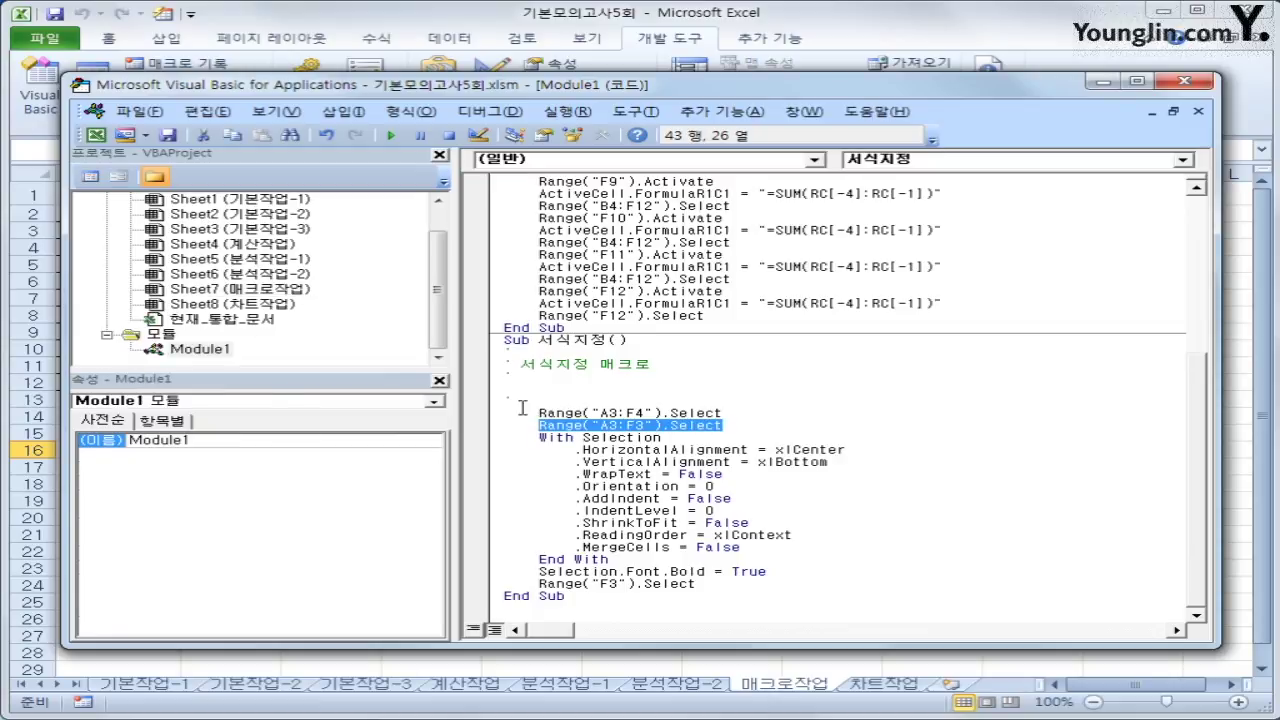
pyautogui.moveTo(521, 410); pyautogui.dragTo(727, 411)
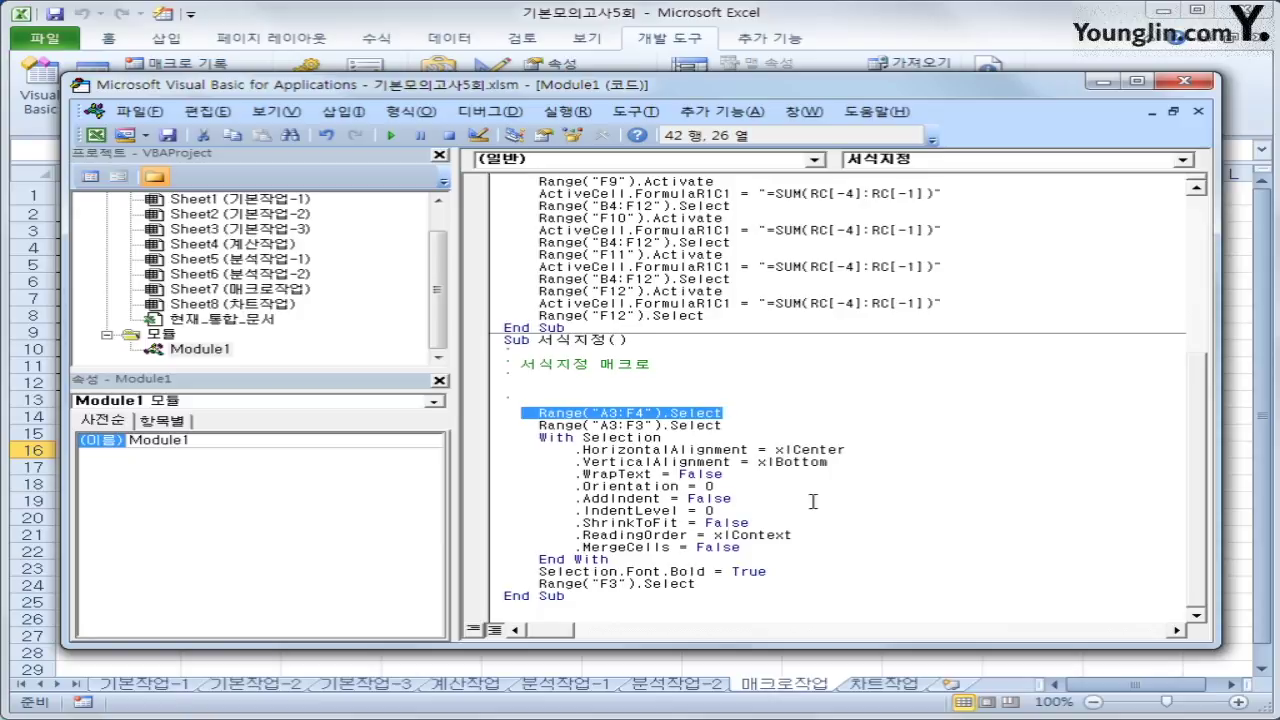
pyautogui.press('Delete')
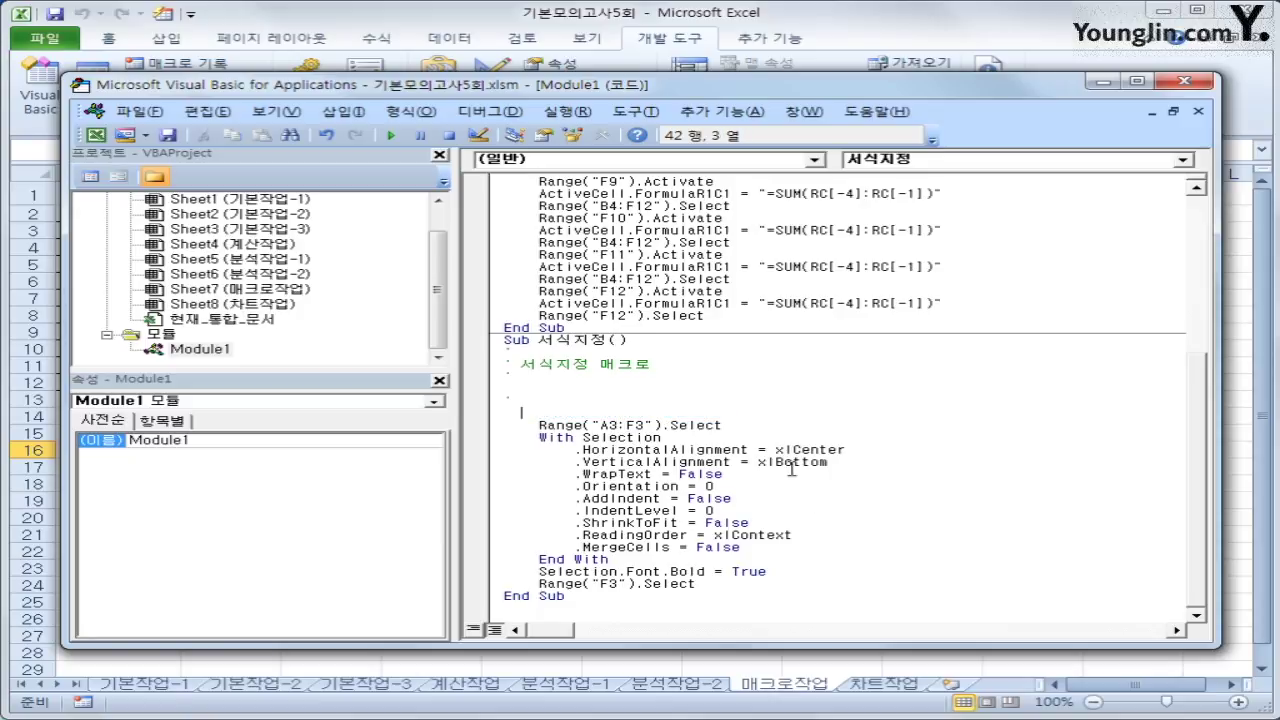
pyautogui.click(1182, 81)
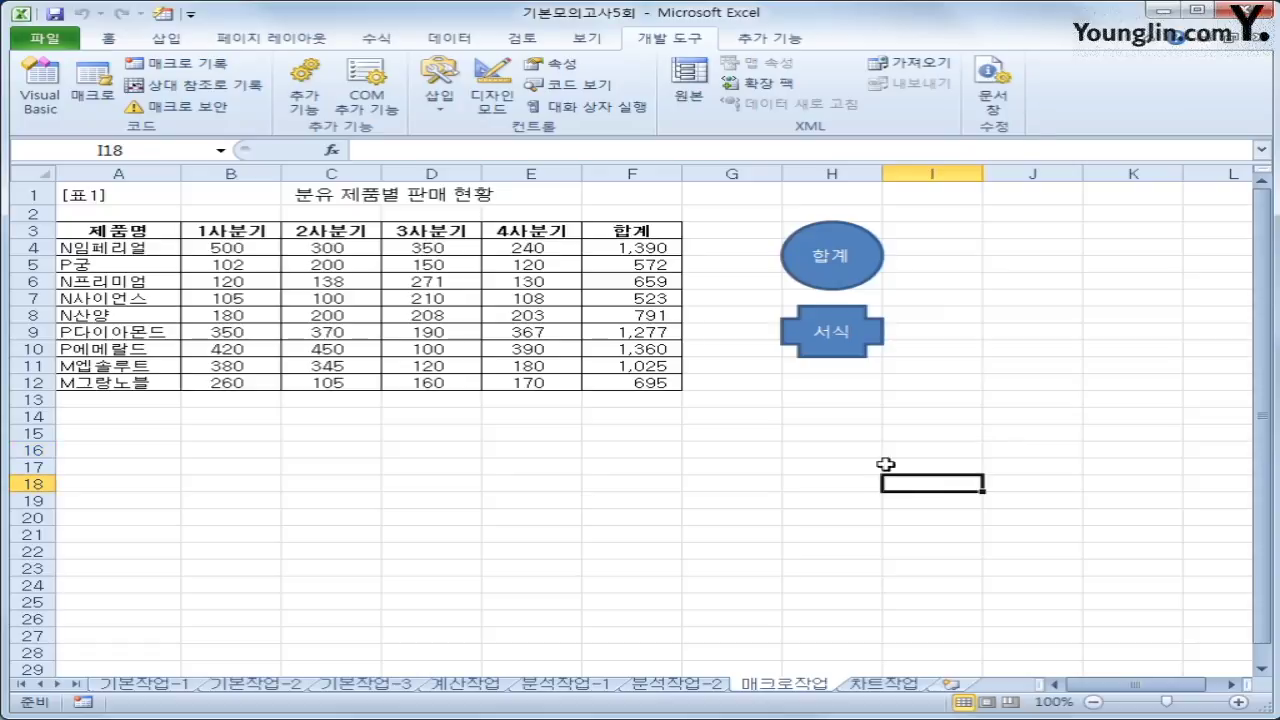
# Step: Remove bold from header cells A3:F3, align them left, and run the edited macro from the 서식 cross to test it
pyautogui.moveTo(105, 230); pyautogui.dragTo(604, 232)
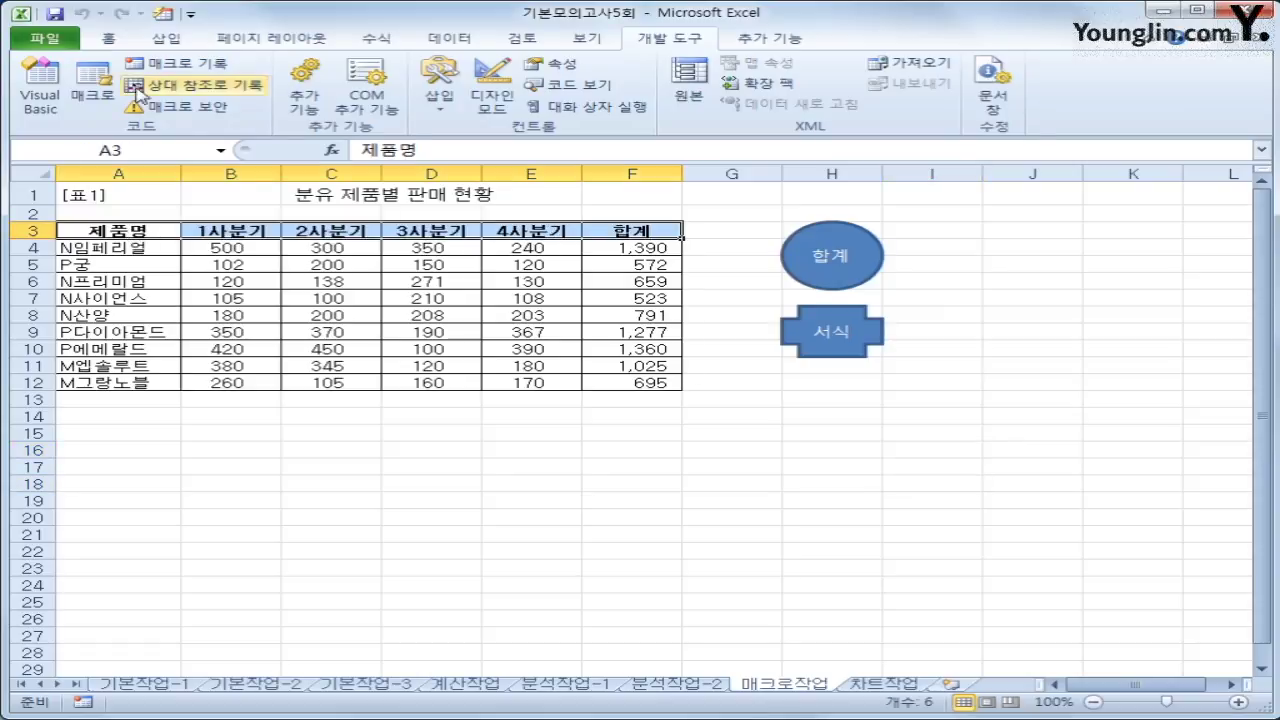
pyautogui.click(108, 38)
pyautogui.click(148, 99)
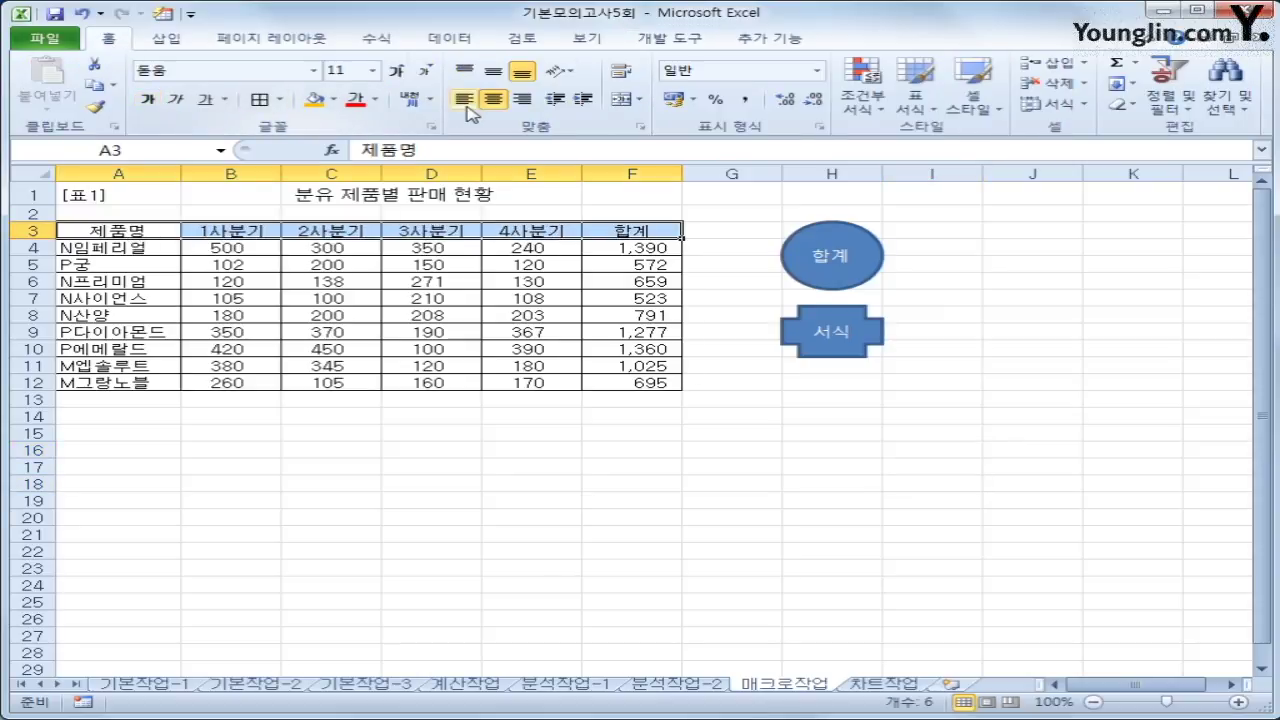
pyautogui.click(466, 104)
pyautogui.click(735, 448)
pyautogui.click(830, 335)
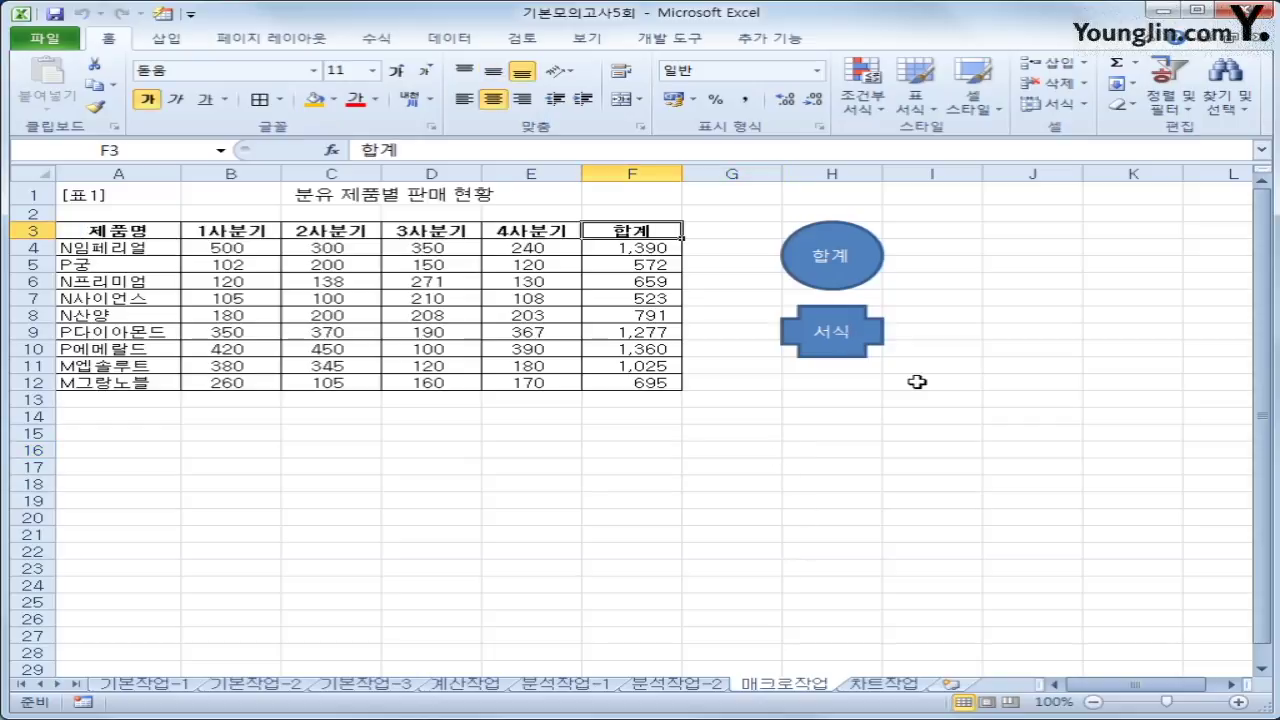
pyautogui.click(921, 447)
# Step: Review the options for deleting the 서식지정 macro in the macro list, and close the list without changes
pyautogui.click(660, 38)
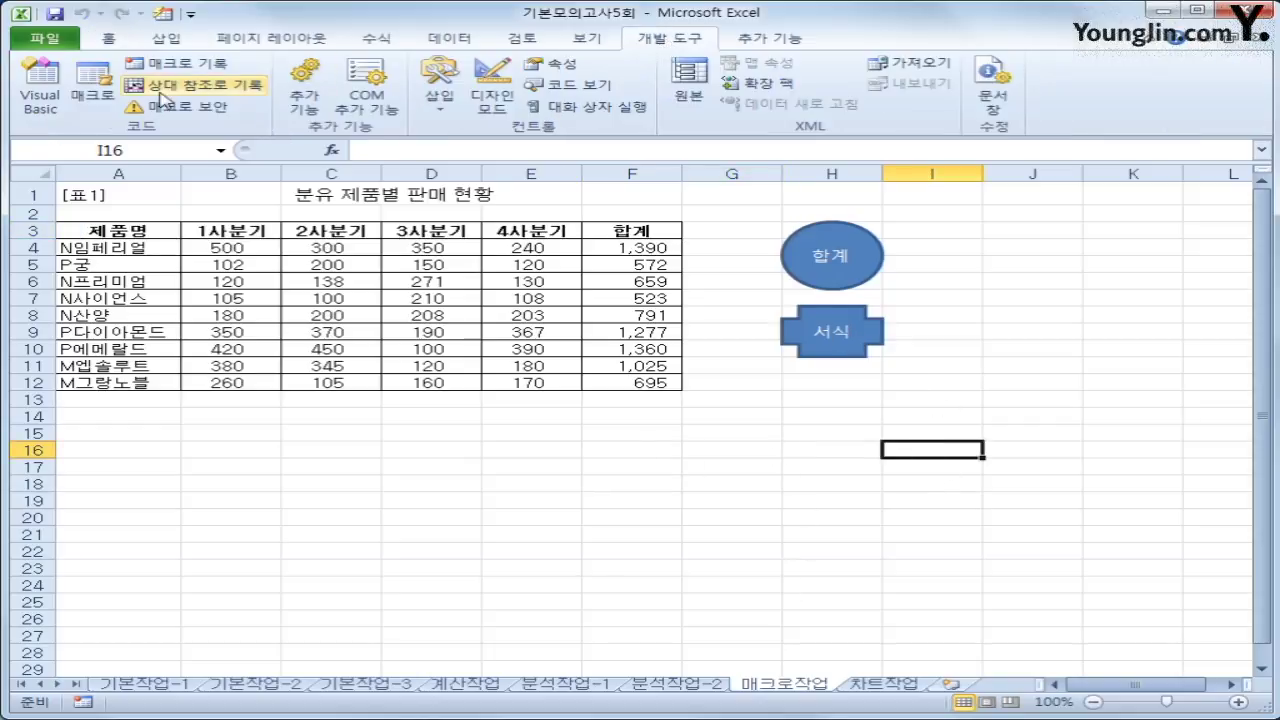
pyautogui.click(92, 88)
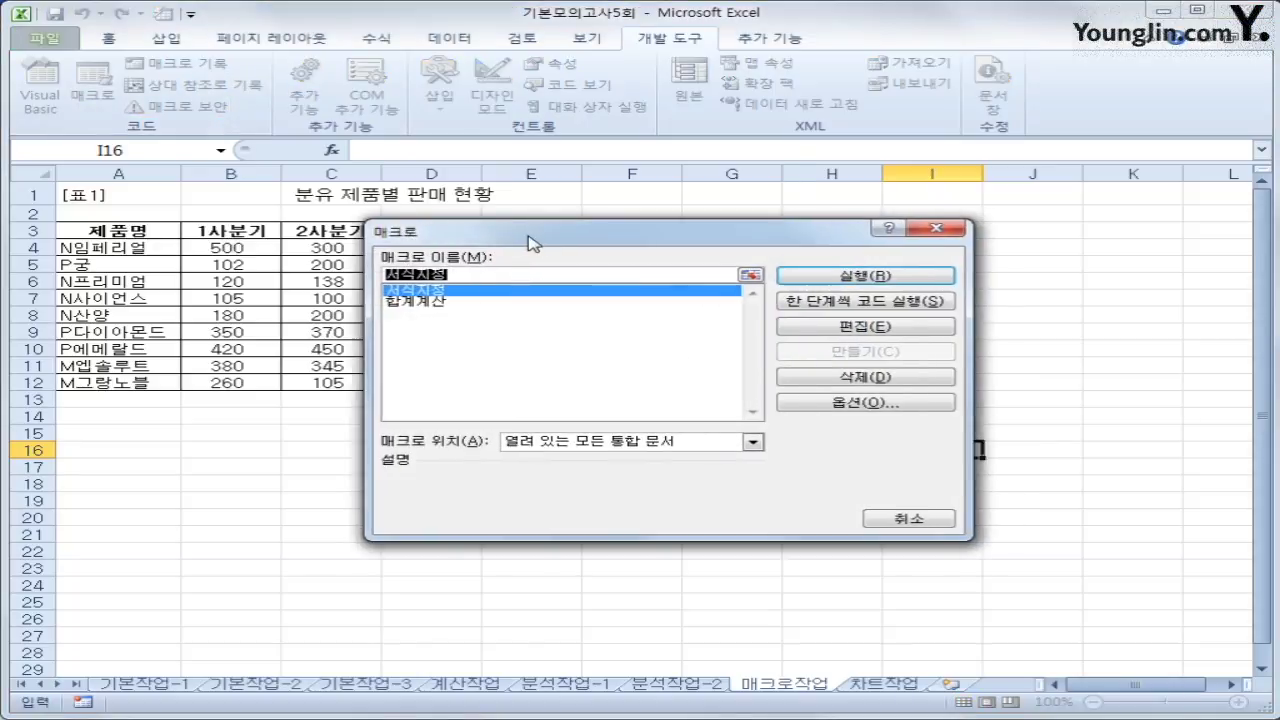
pyautogui.moveTo(530, 243); pyautogui.dragTo(505, 243)
pyautogui.click(413, 291)
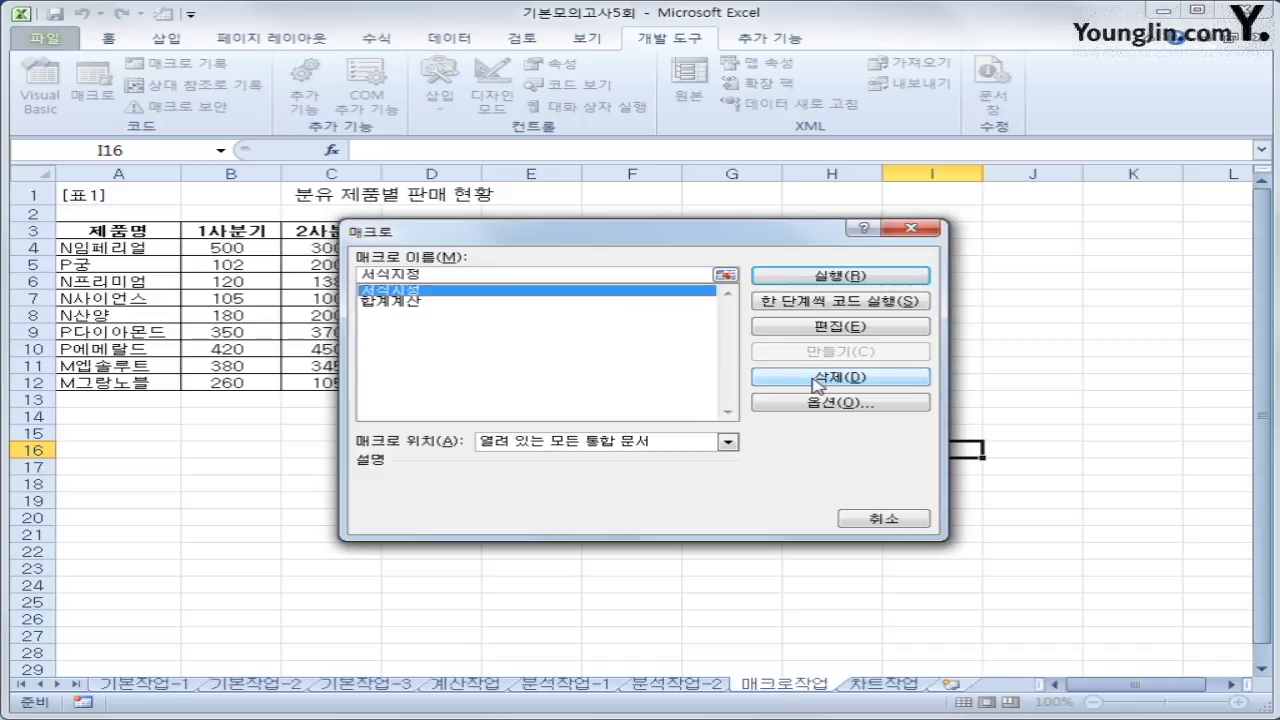
pyautogui.click(911, 228)
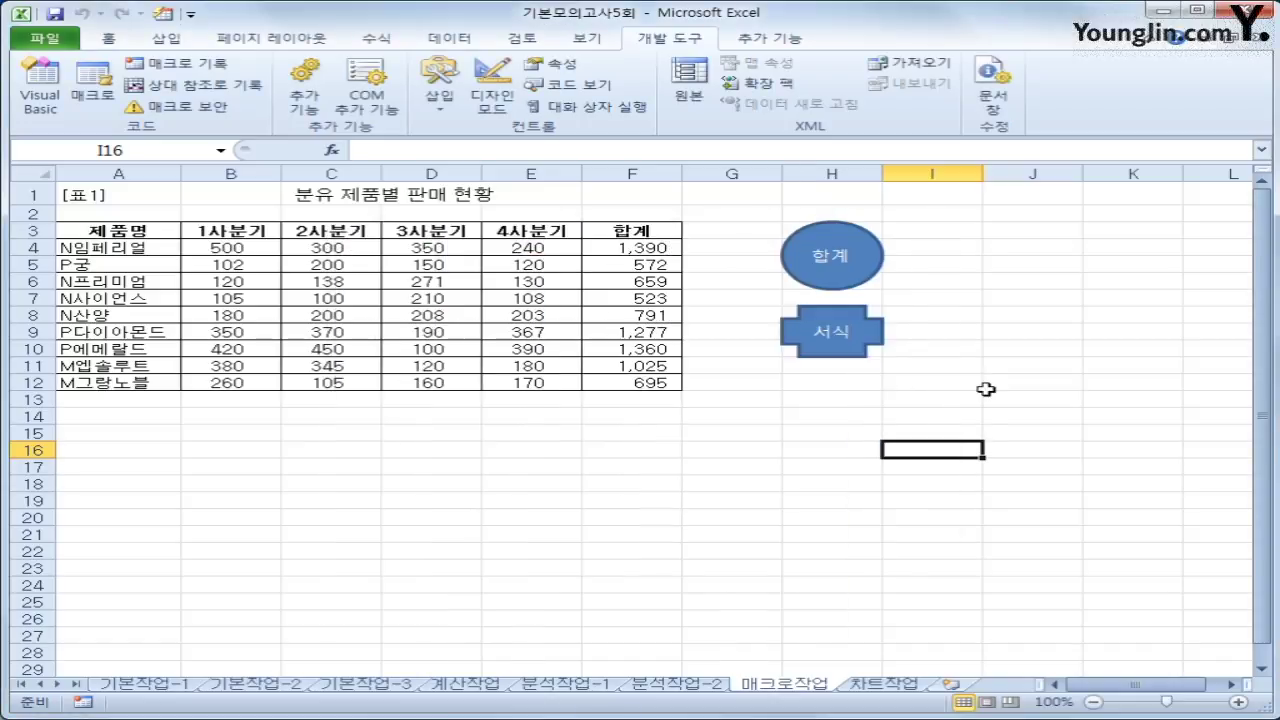
pyautogui.click(986, 389)
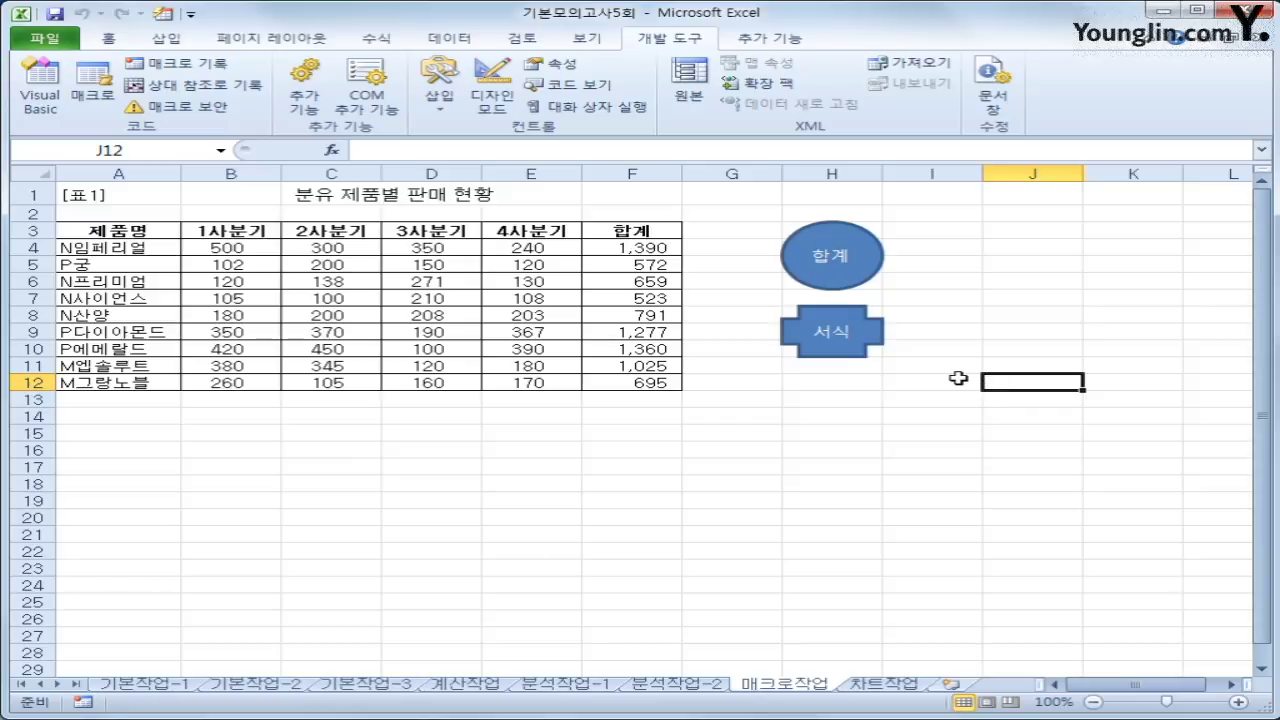
# Step: Run the 서식지정 macro from the 서식 cross, and review the options in the macro list without changing anything
pyautogui.click(812, 343)
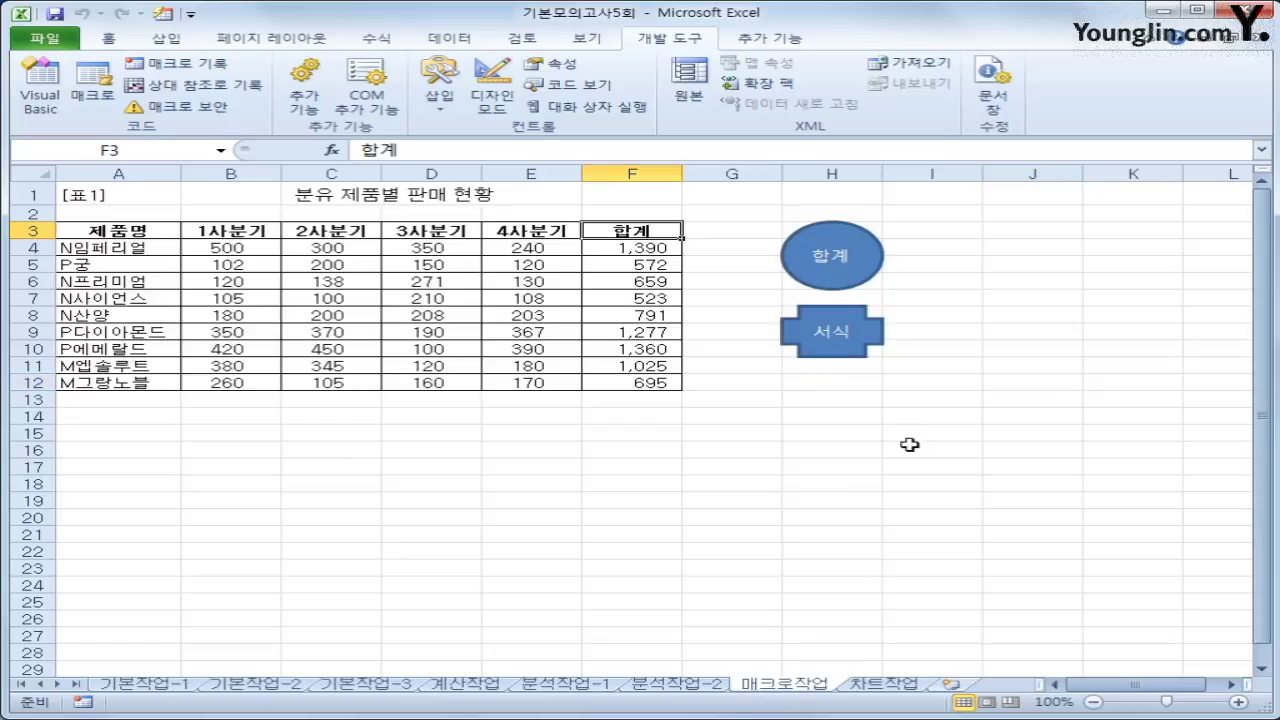
pyautogui.click(995, 397)
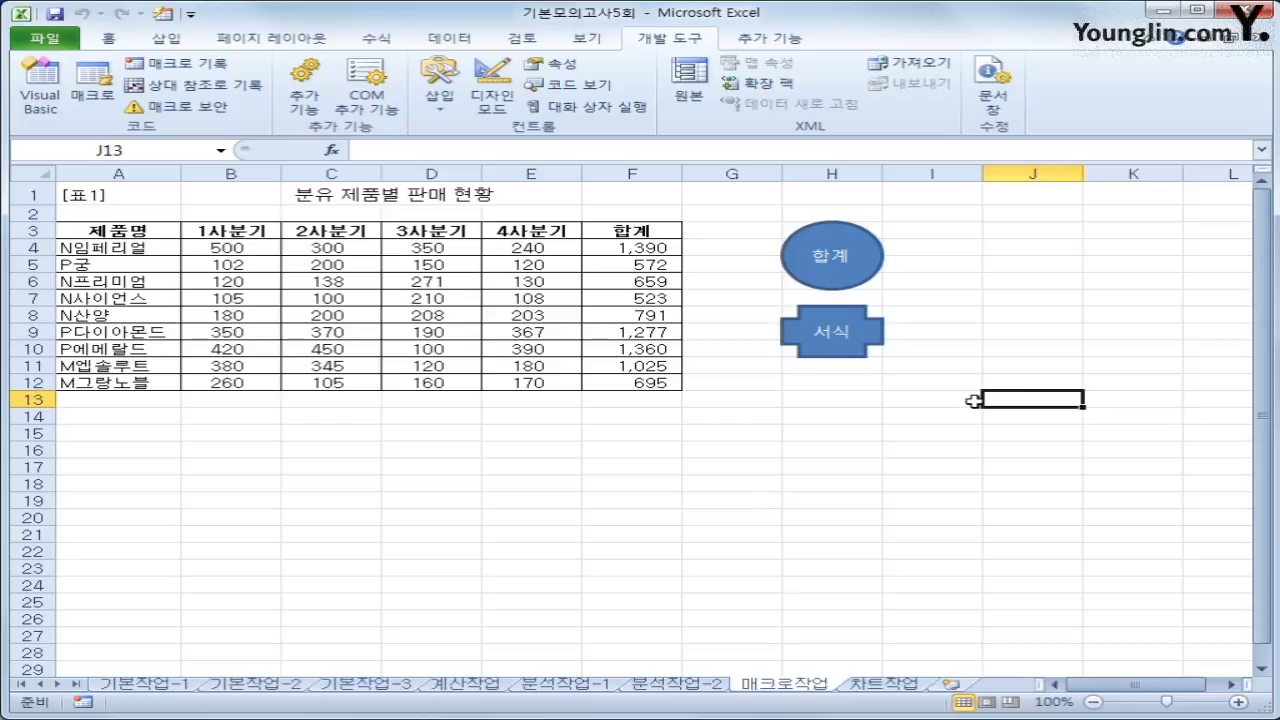
pyautogui.click(93, 85)
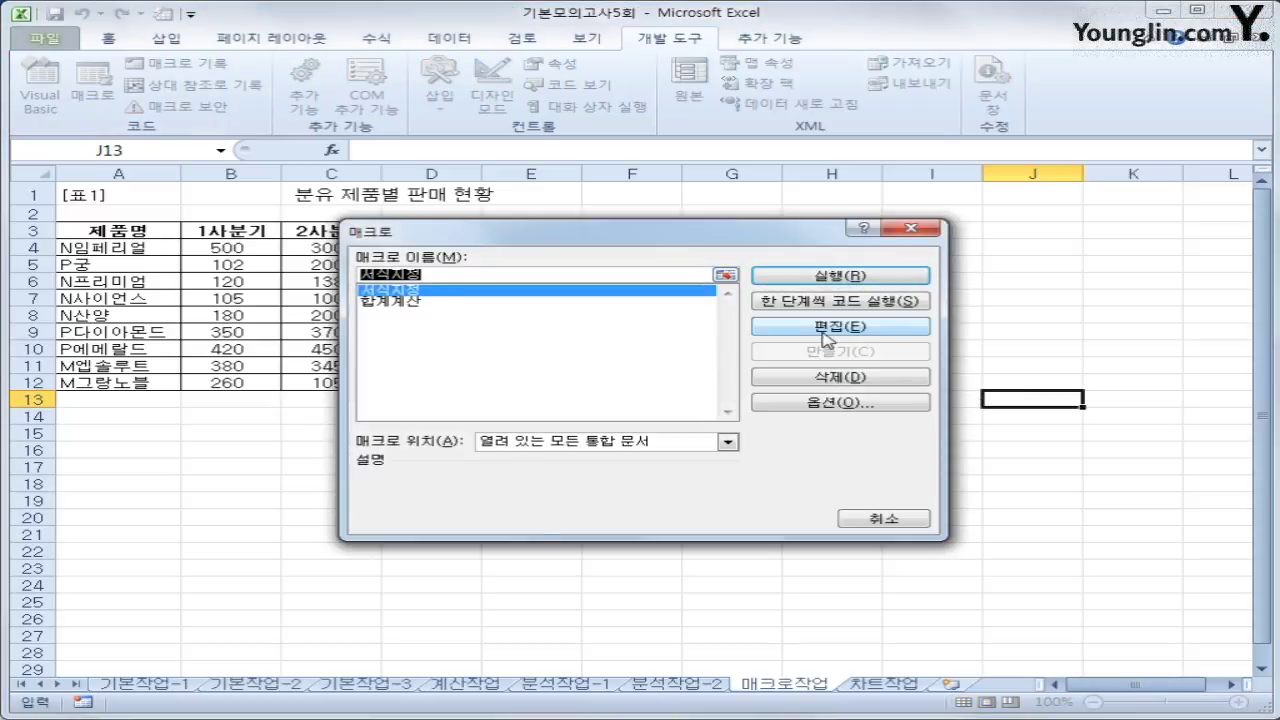
pyautogui.click(912, 236)
pyautogui.click(1002, 450)
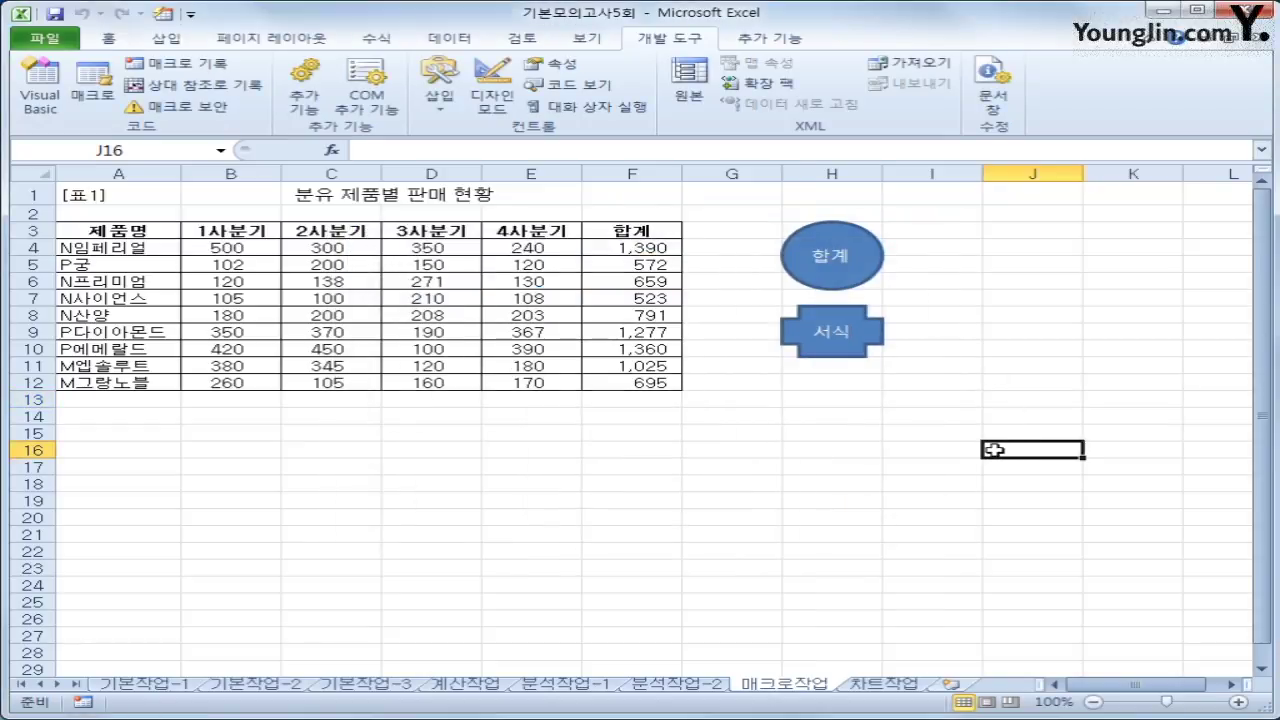
# Step: On the 차트작업 sheet, add the 1월-3월 data in B3:B10 to the chart as a new series
pyautogui.click(867, 688)
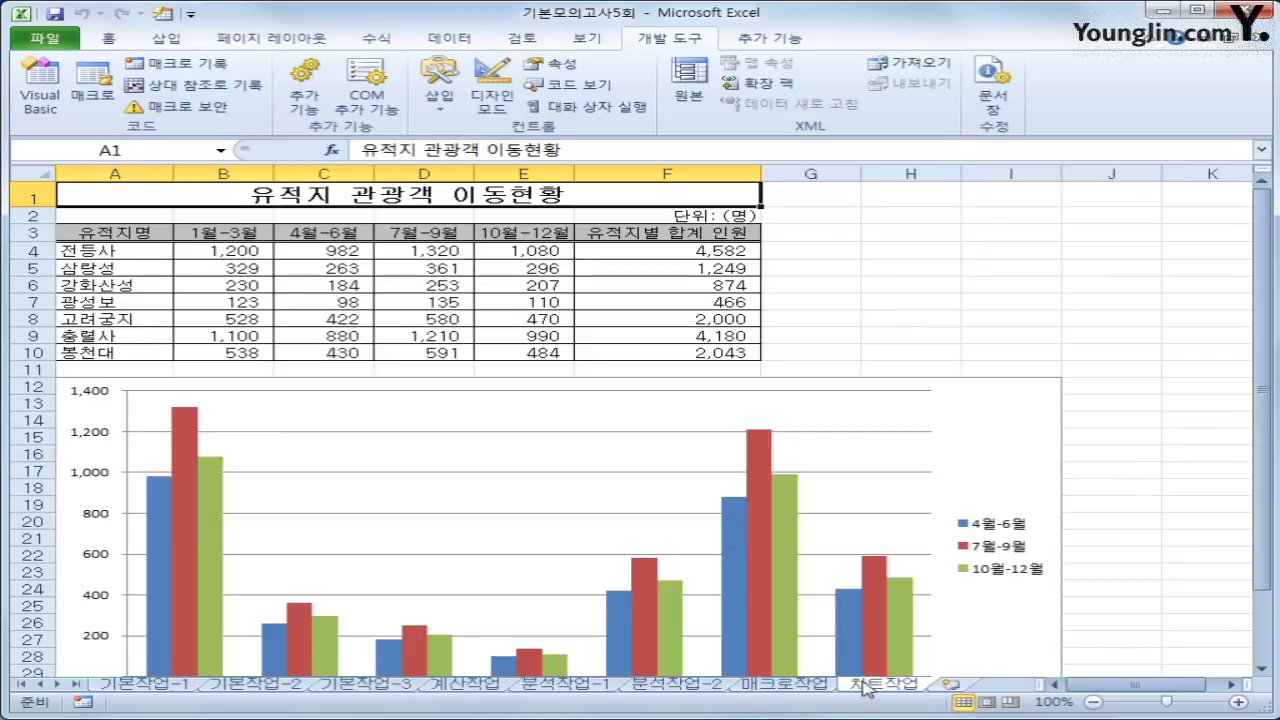
pyautogui.scroll(-2, 1005, 360)
pyautogui.click(1001, 363)
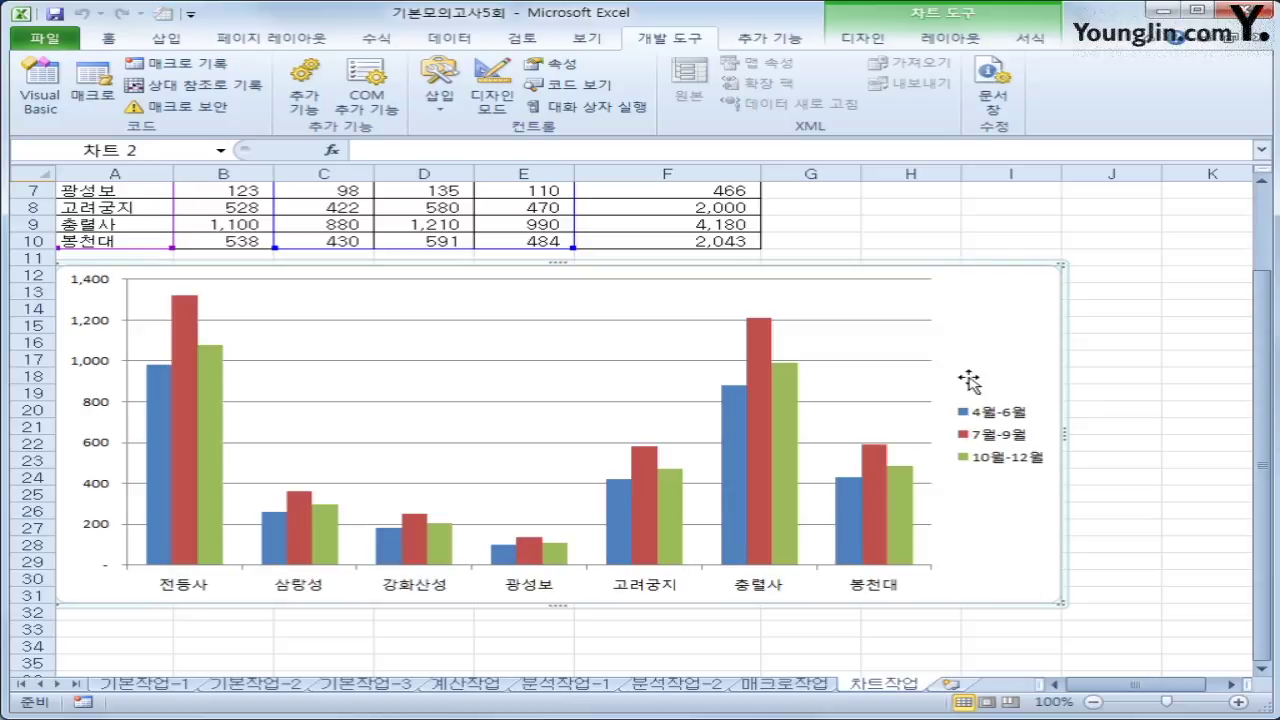
pyautogui.scroll(2, 968, 380)
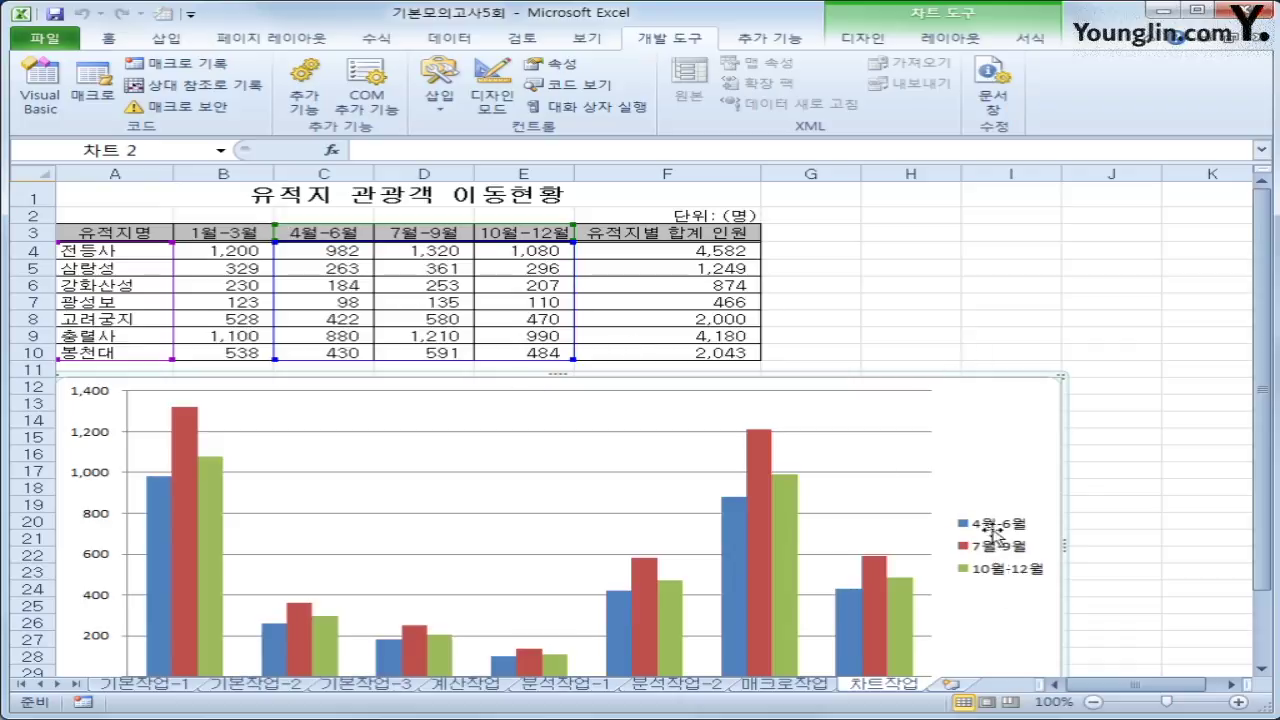
pyautogui.moveTo(220, 232); pyautogui.dragTo(229, 349)
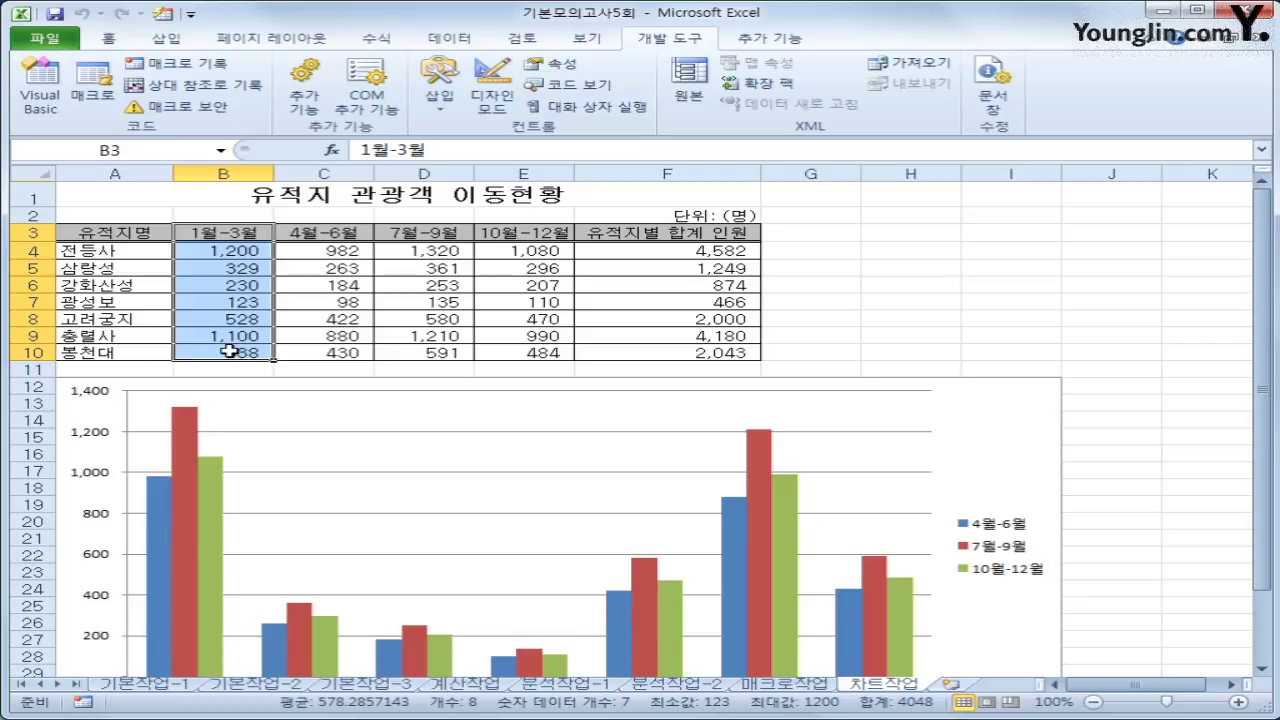
pyautogui.hotkey('ctrl', 'c')
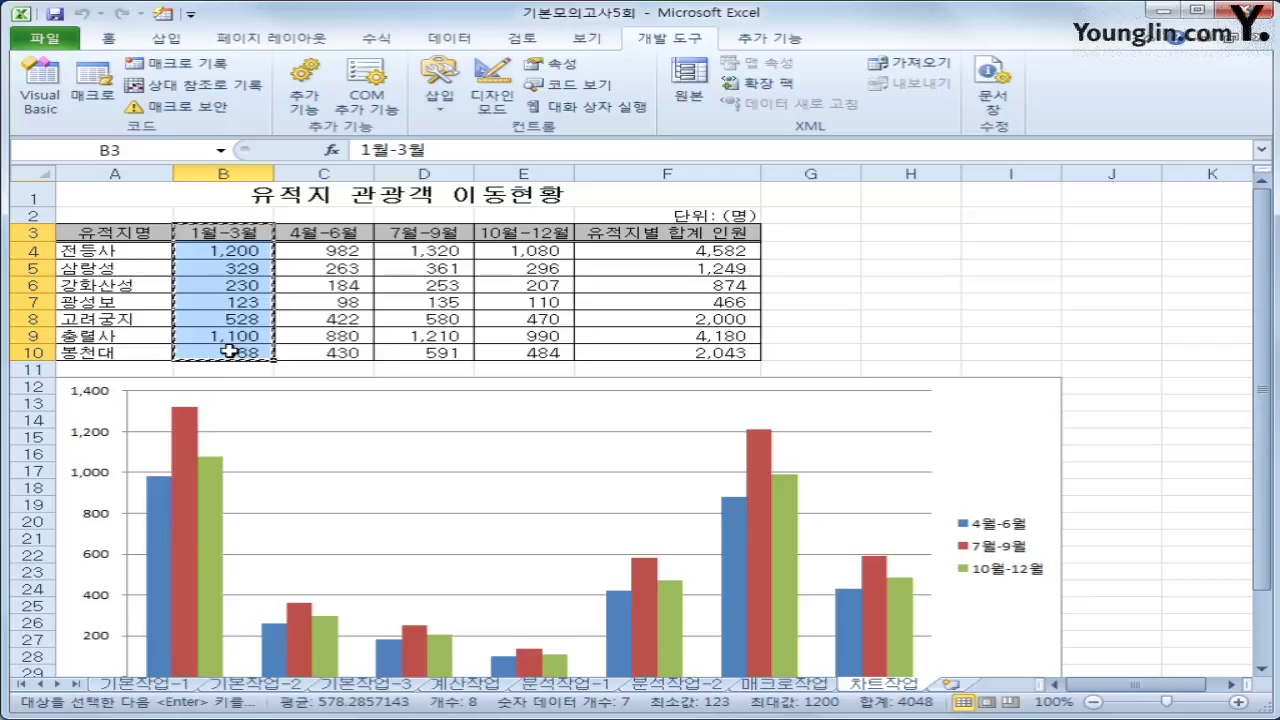
pyautogui.click(646, 451)
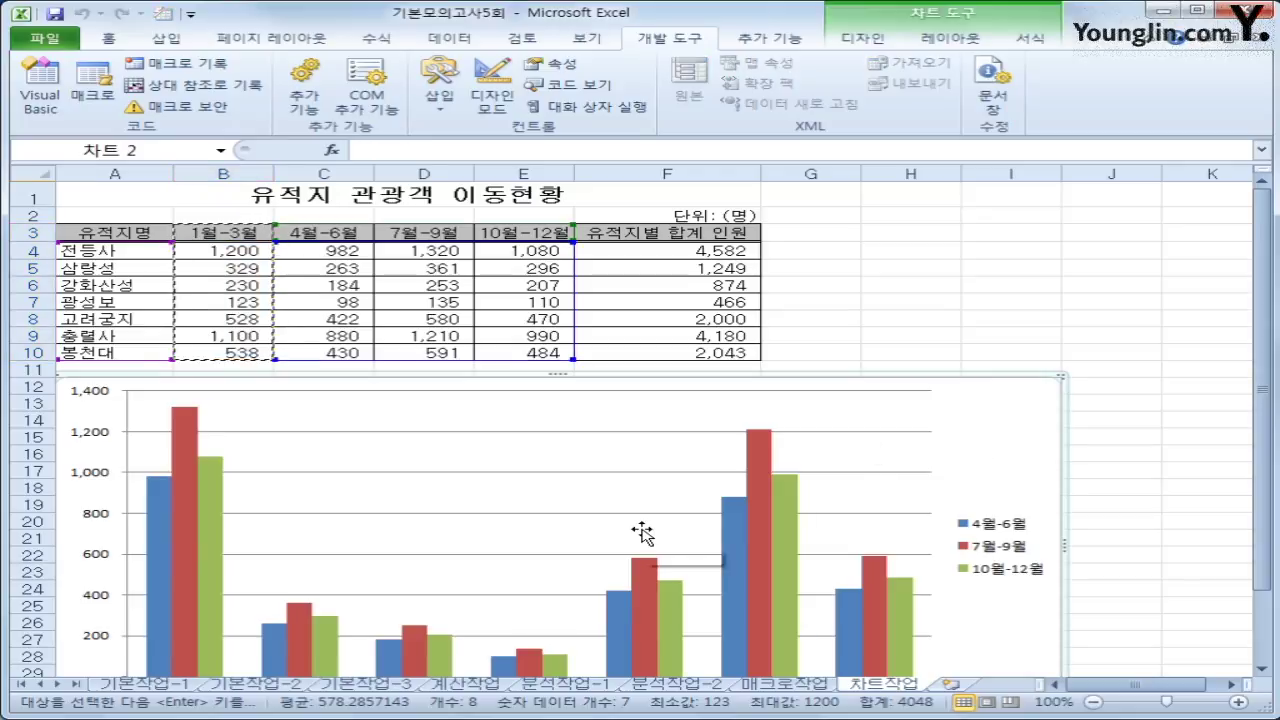
pyautogui.hotkey('ctrl', 'v')
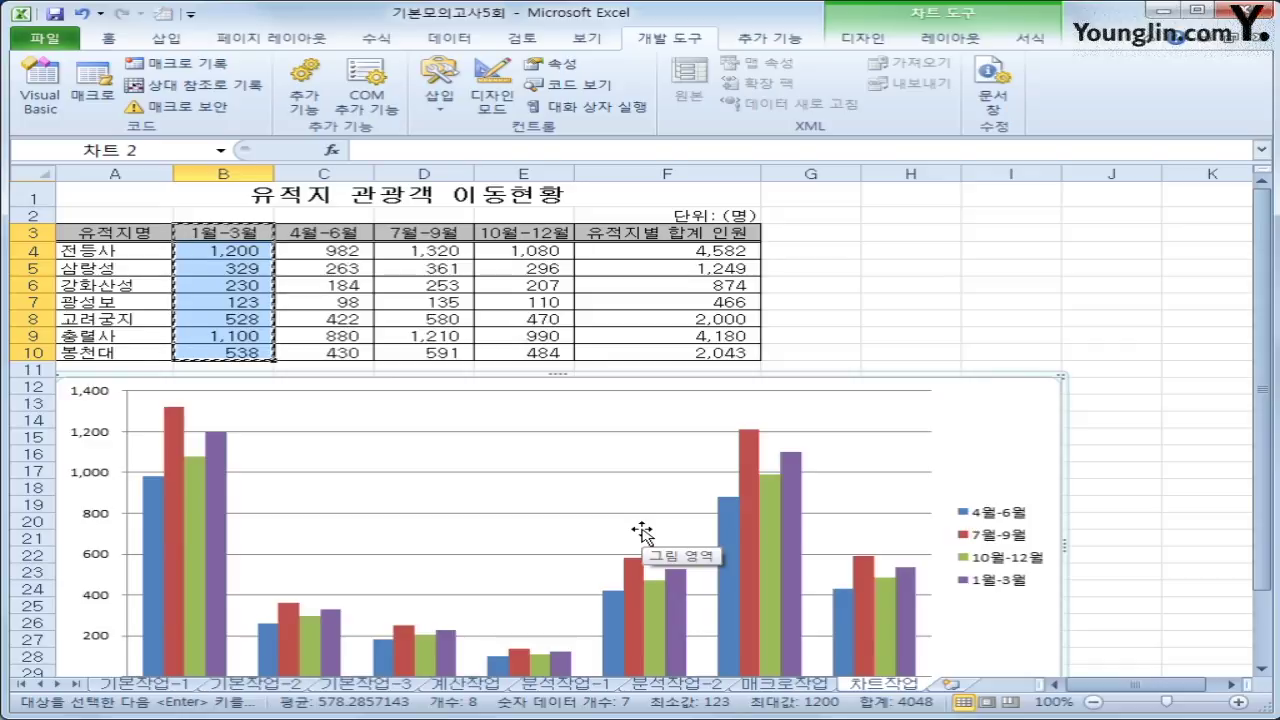
# Step: Reorder the chart's data series so that 1월-3월 comes first, before 4월-6월
pyautogui.click(226, 477)
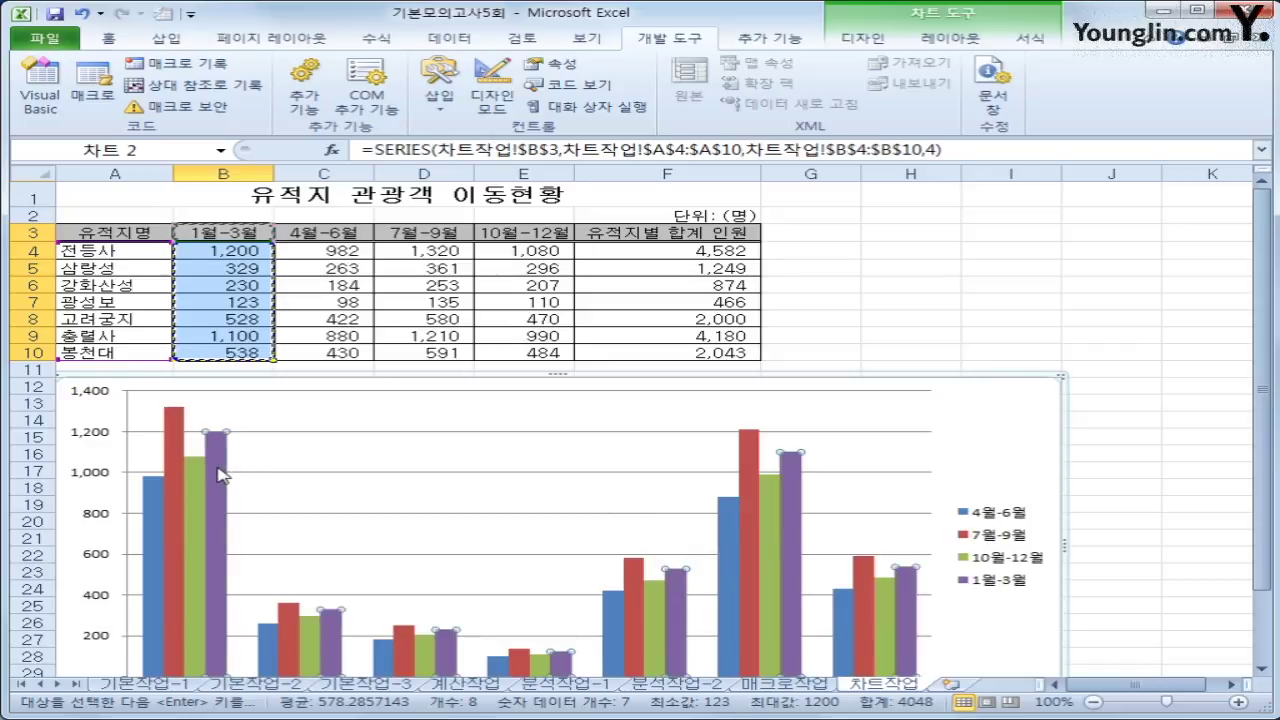
pyautogui.rightClick(960, 402)
pyautogui.click(710, 364)
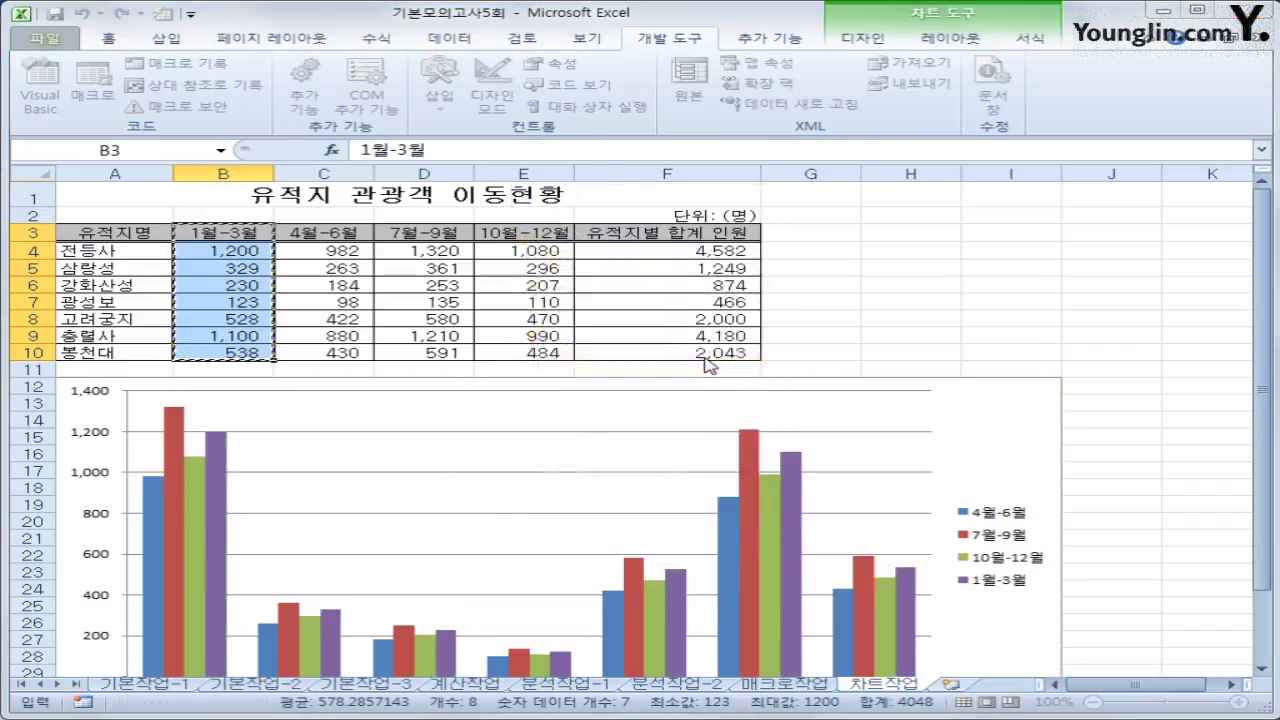
pyautogui.click(356, 461)
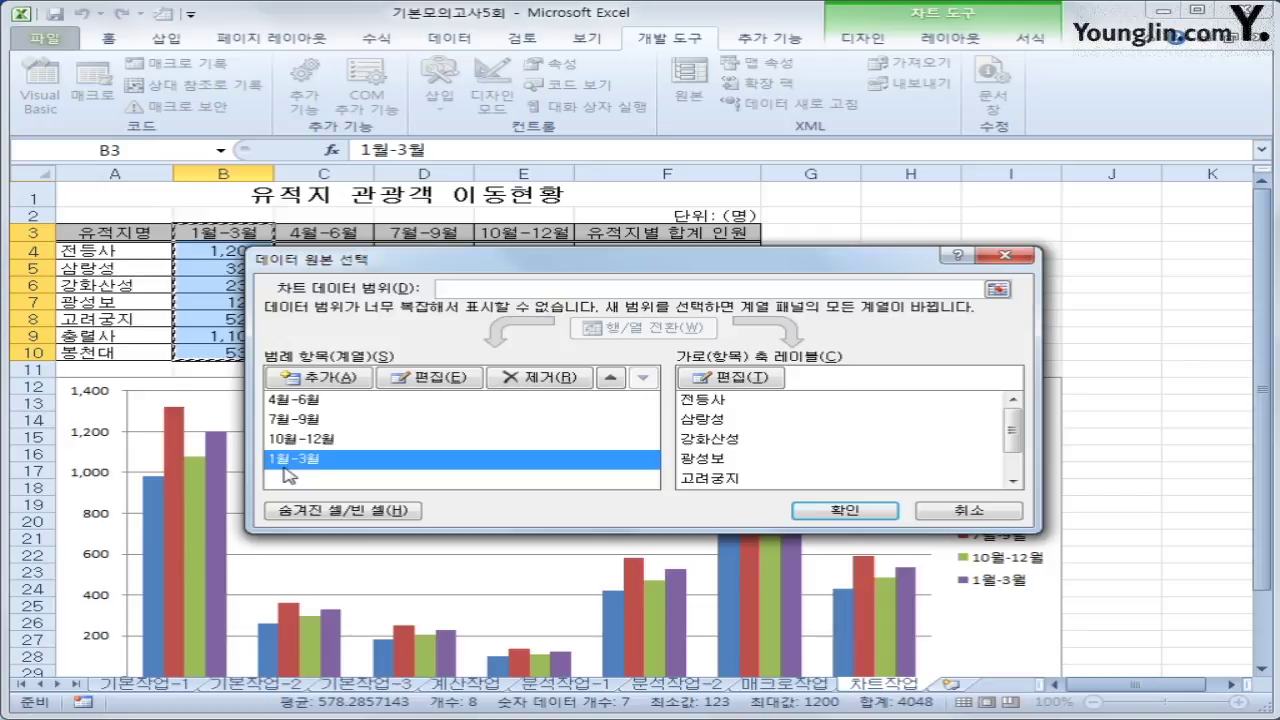
pyautogui.click(608, 380)
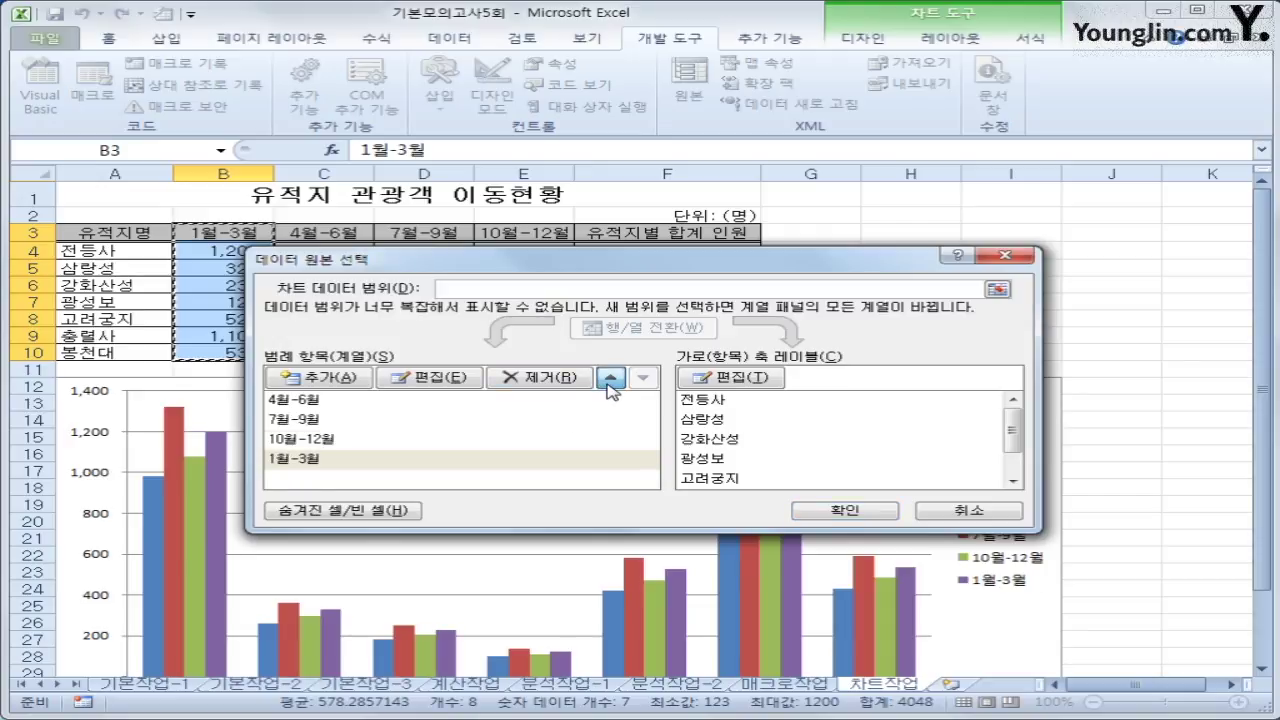
pyautogui.click(610, 380)
pyautogui.click(610, 380)
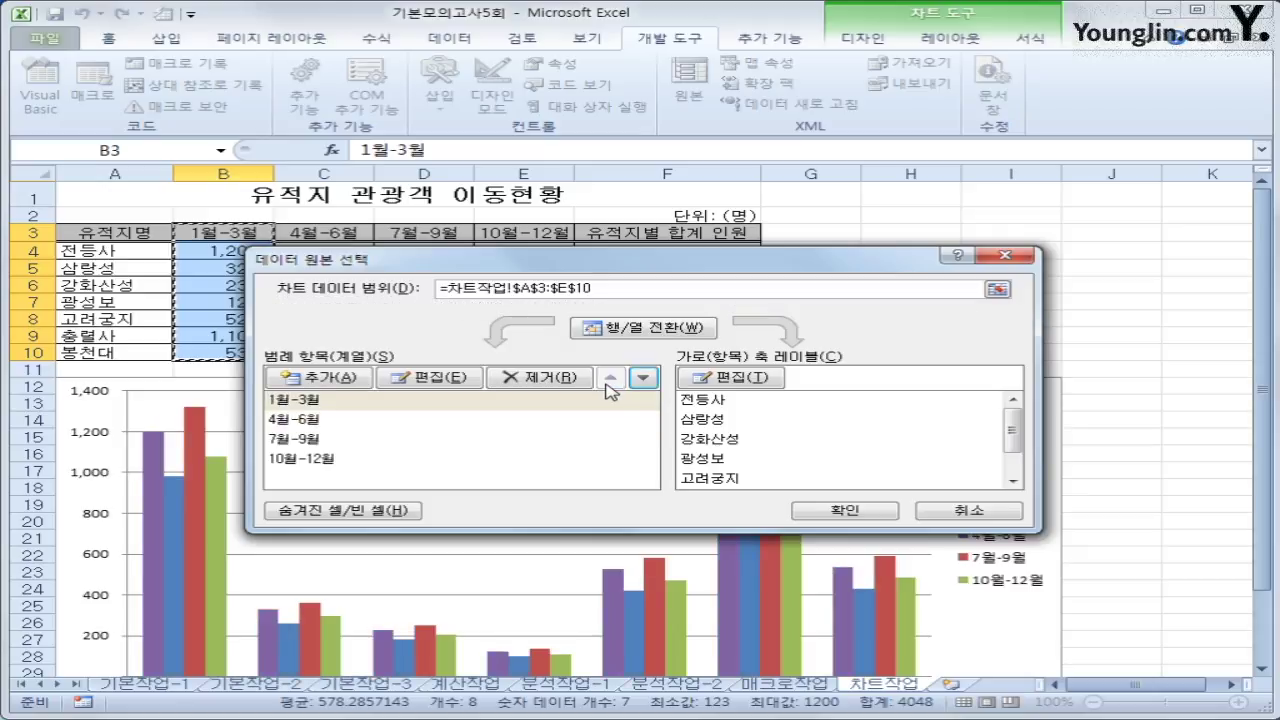
pyautogui.click(830, 508)
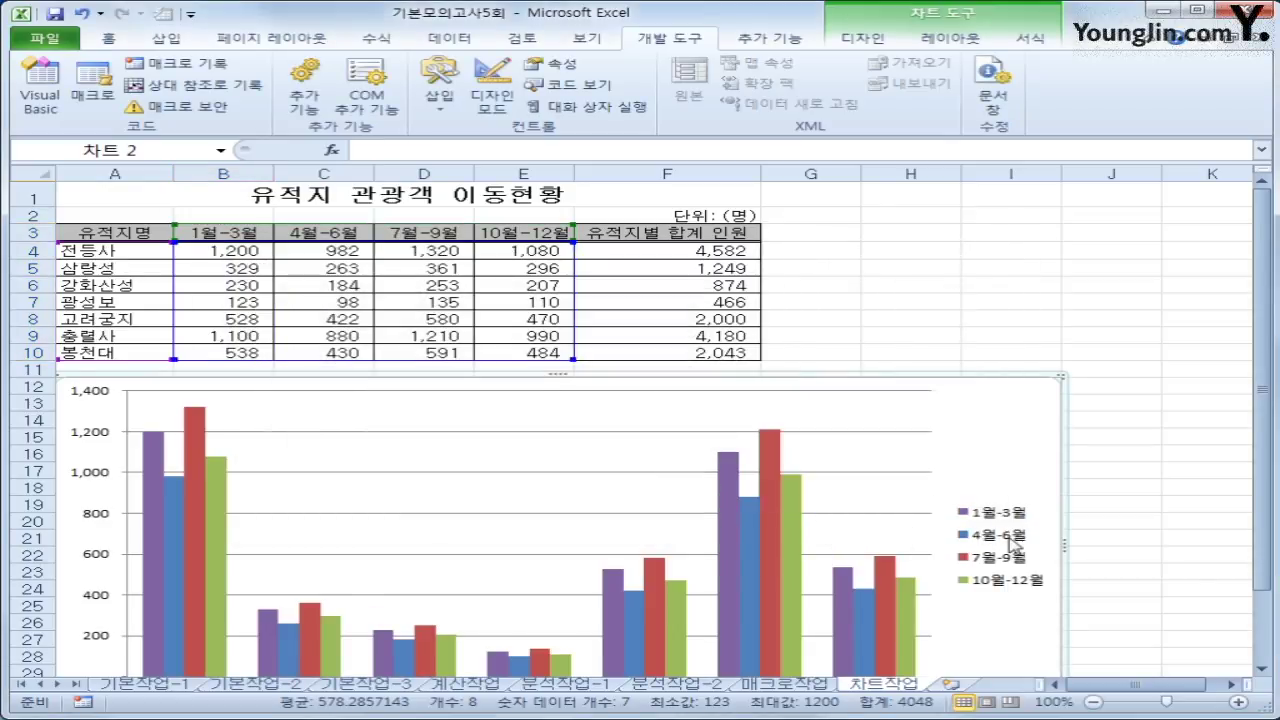
# Step: Add a title above the chart reading "분기별 유적지 관광객 이동현황"
pyautogui.scroll(-1, 985, 598)
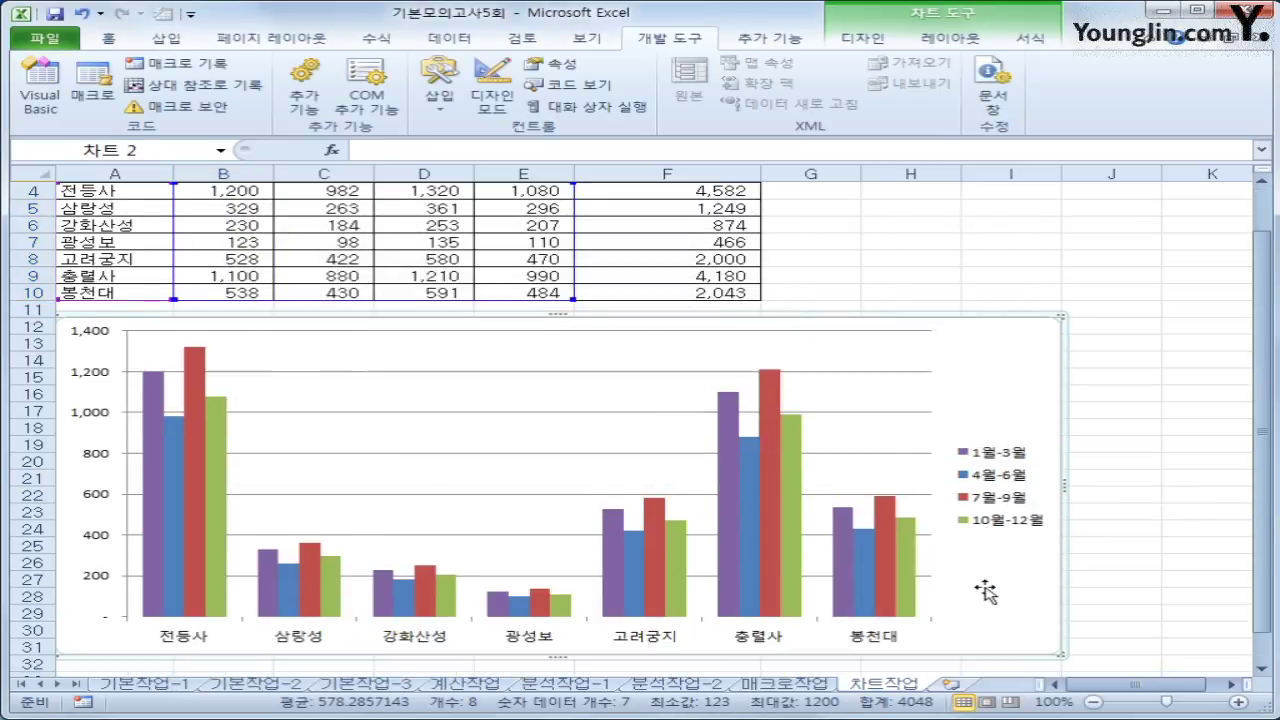
pyautogui.moveTo(879, 521)
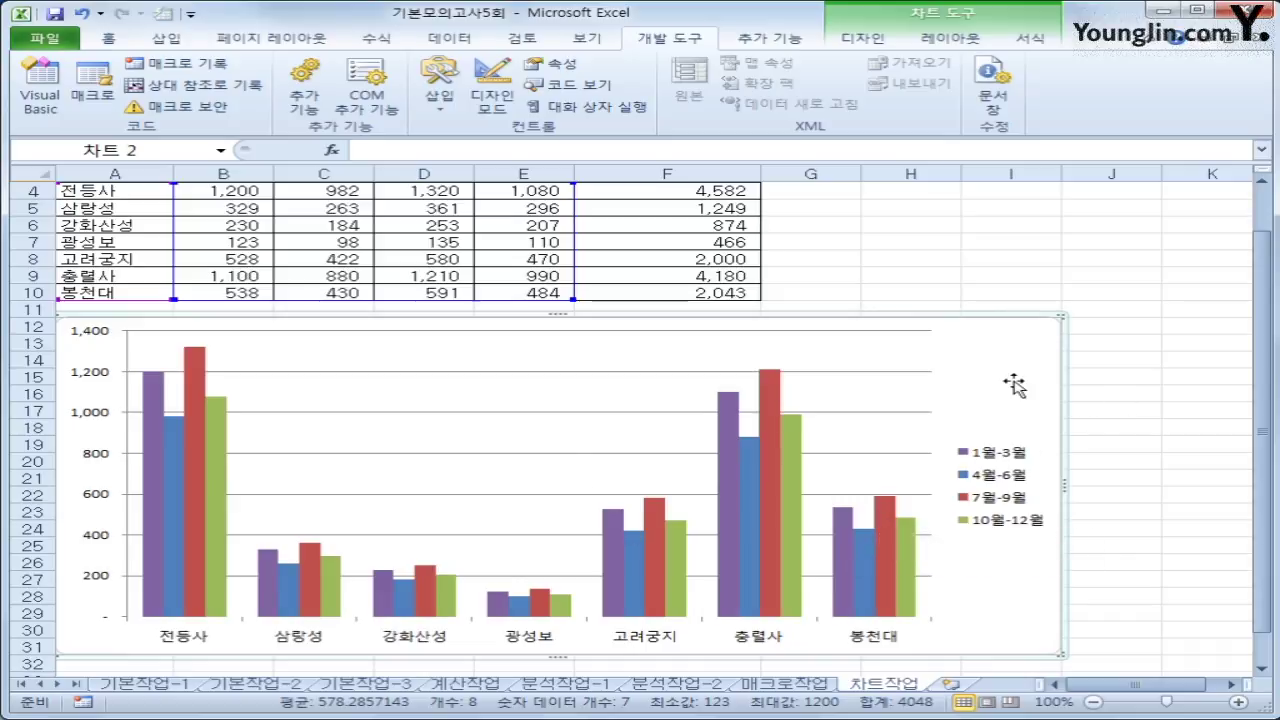
pyautogui.click(931, 40)
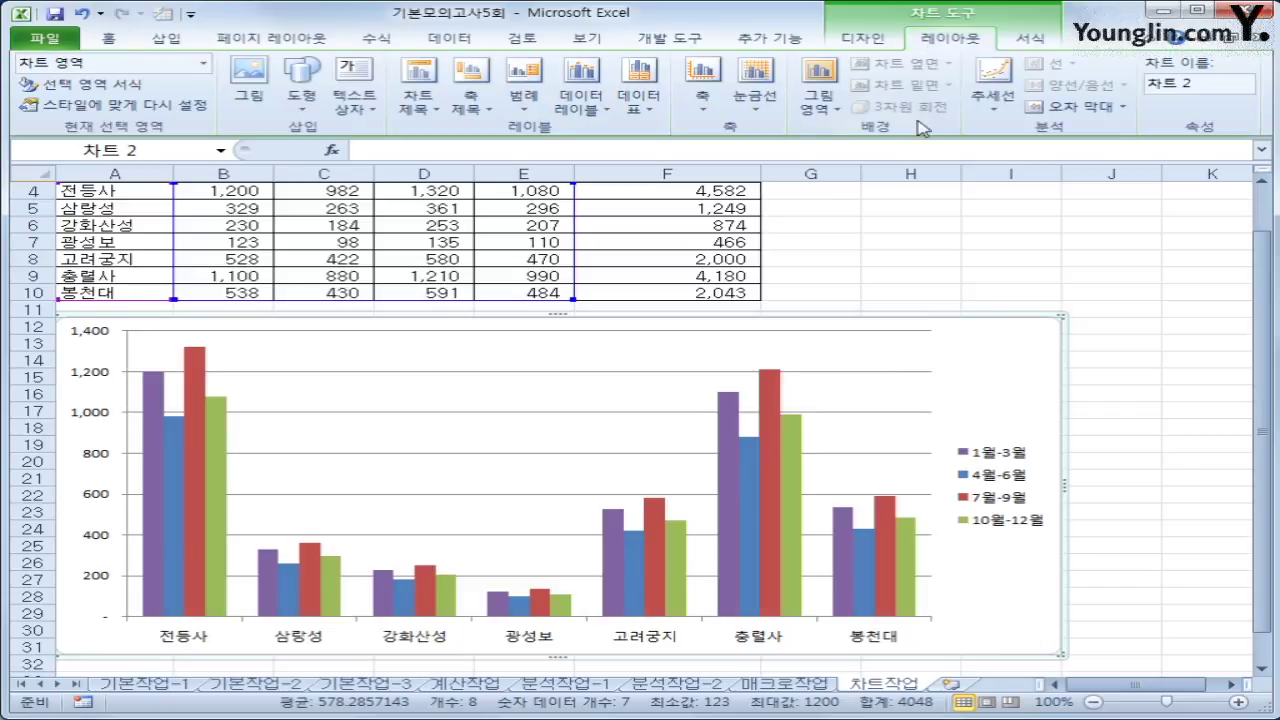
pyautogui.click(418, 95)
pyautogui.click(462, 240)
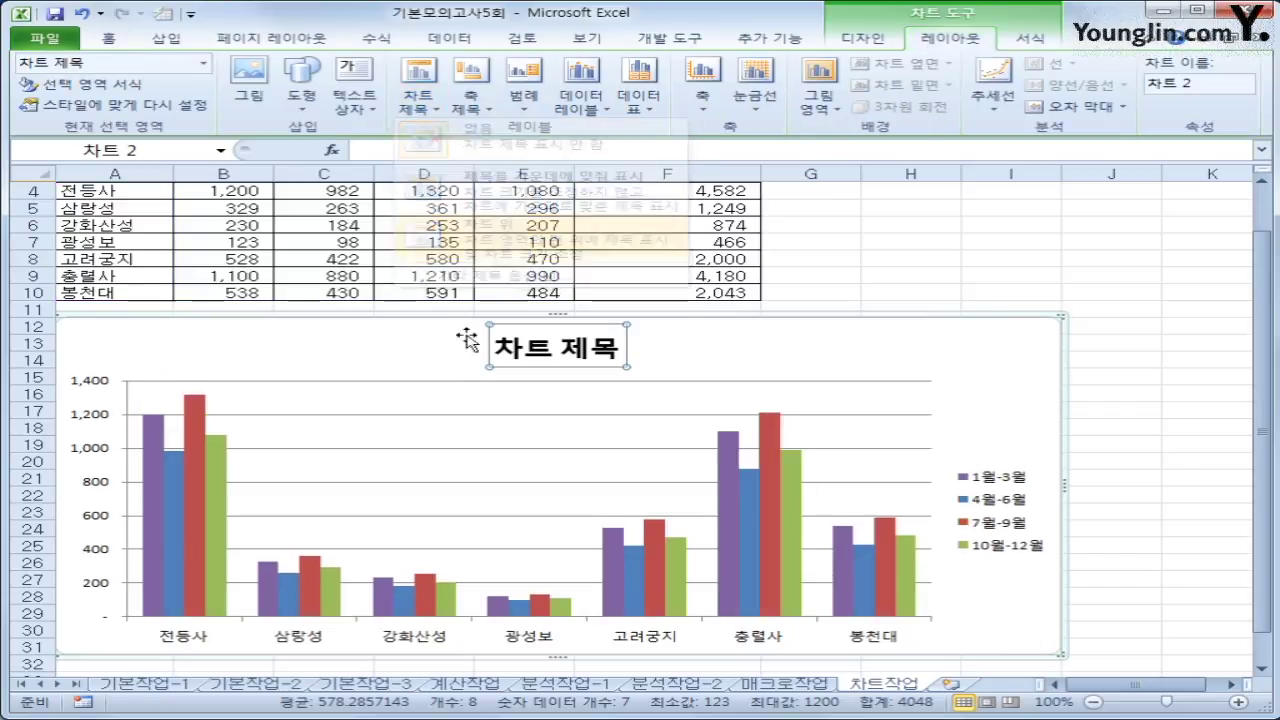
pyautogui.moveTo(494, 347); pyautogui.dragTo(612, 347)
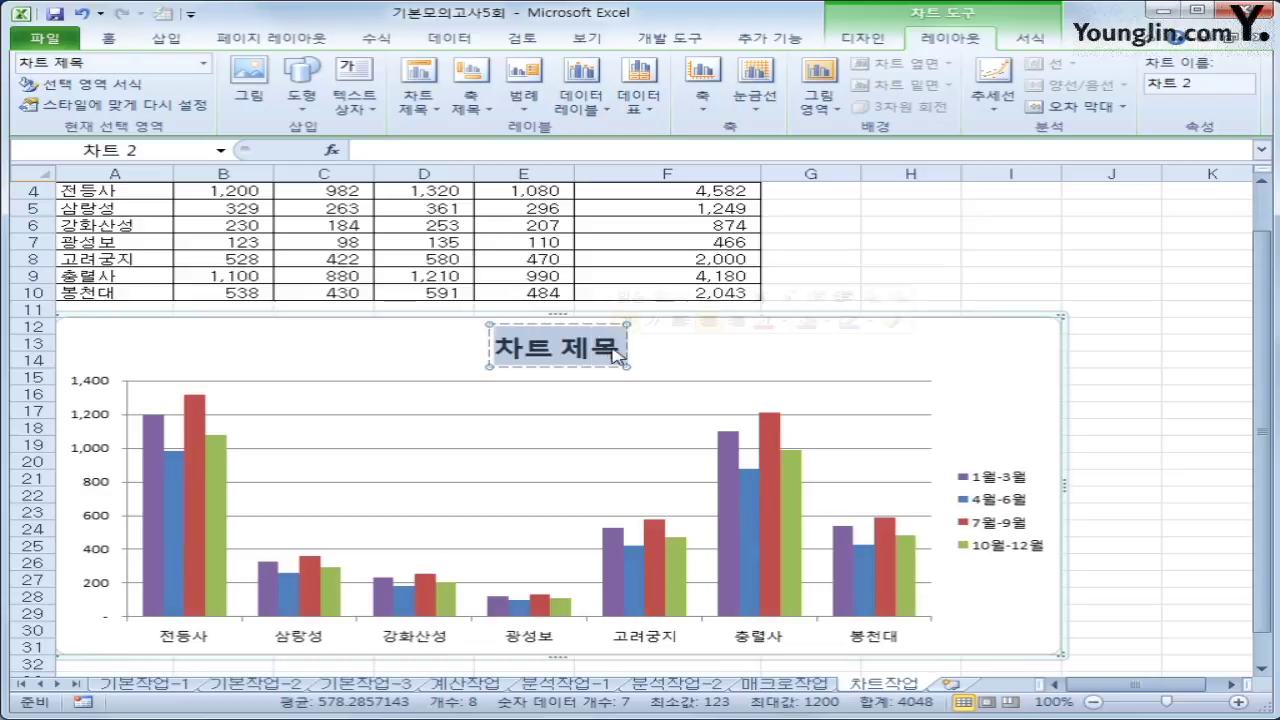
pyautogui.write('분기')
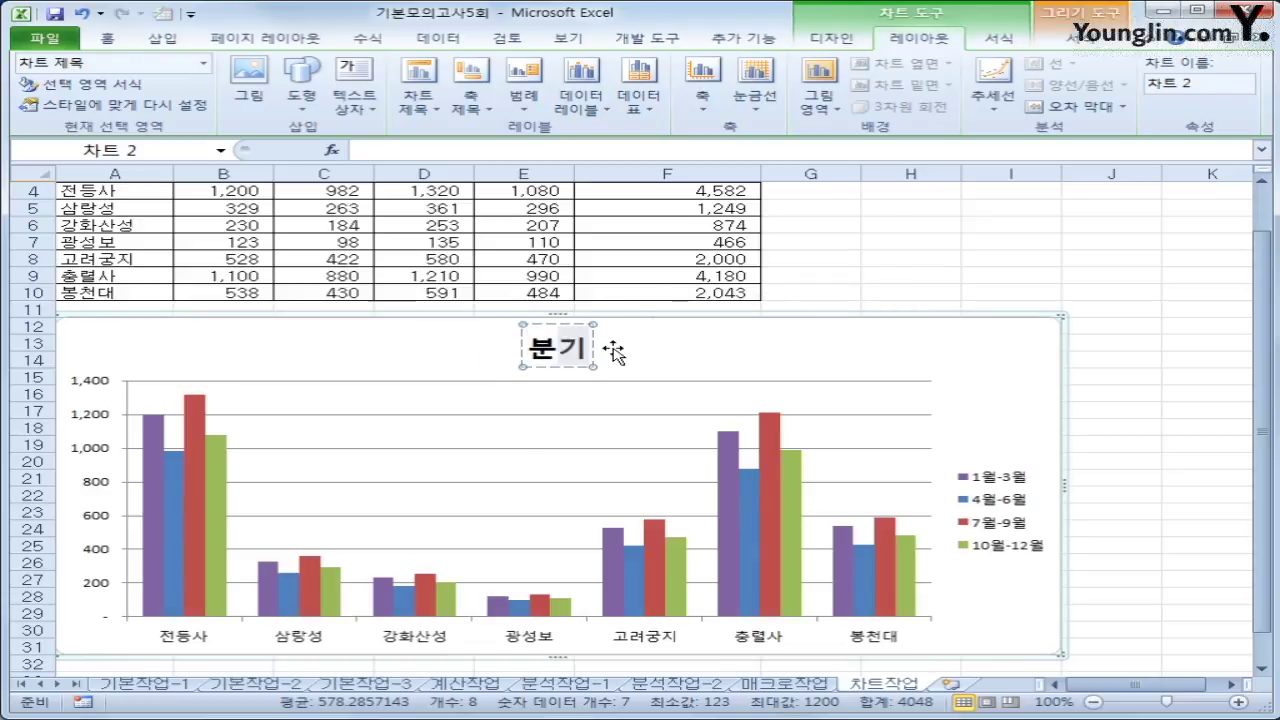
pyautogui.write('별 유적지 관과')
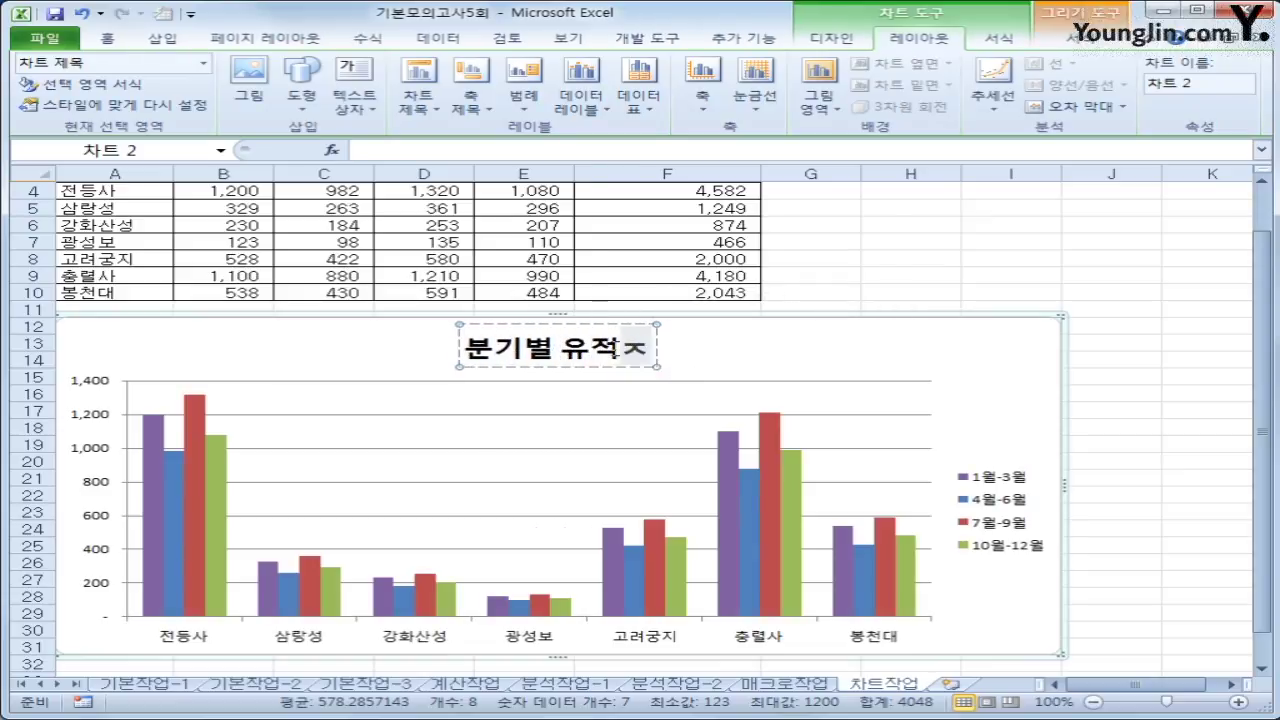
pyautogui.write('객')
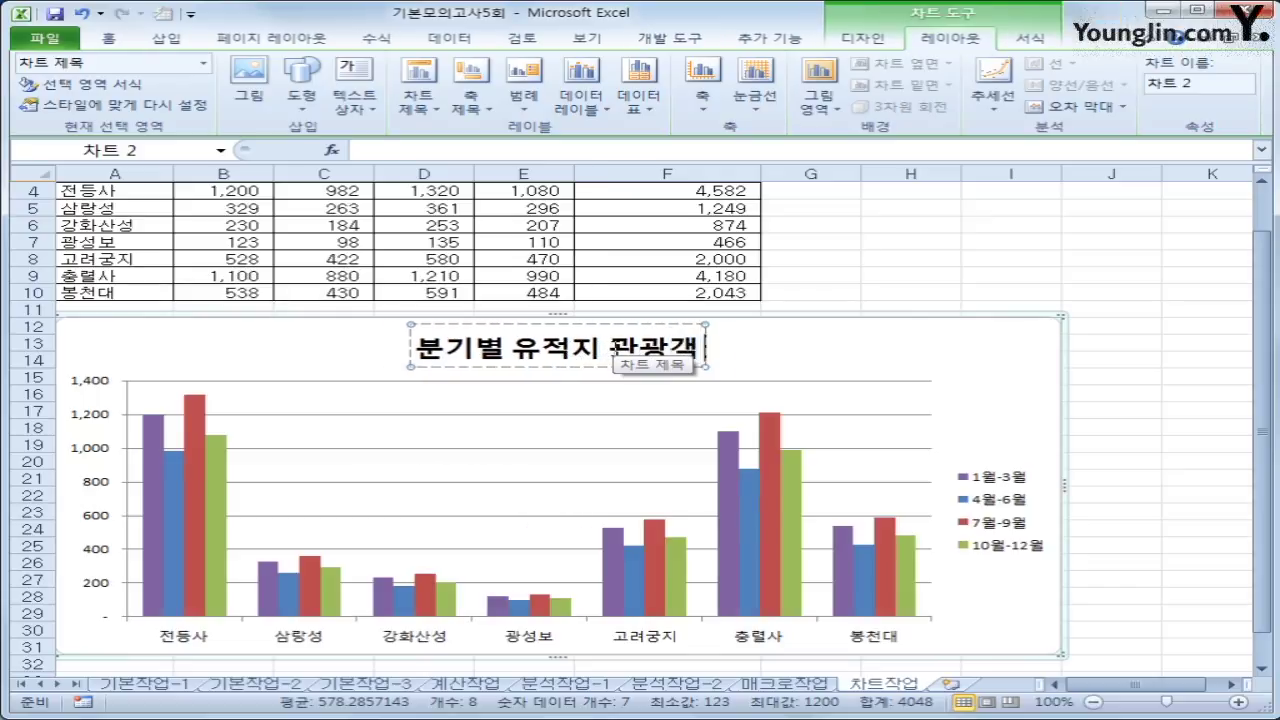
pyautogui.write(' 이동형황')
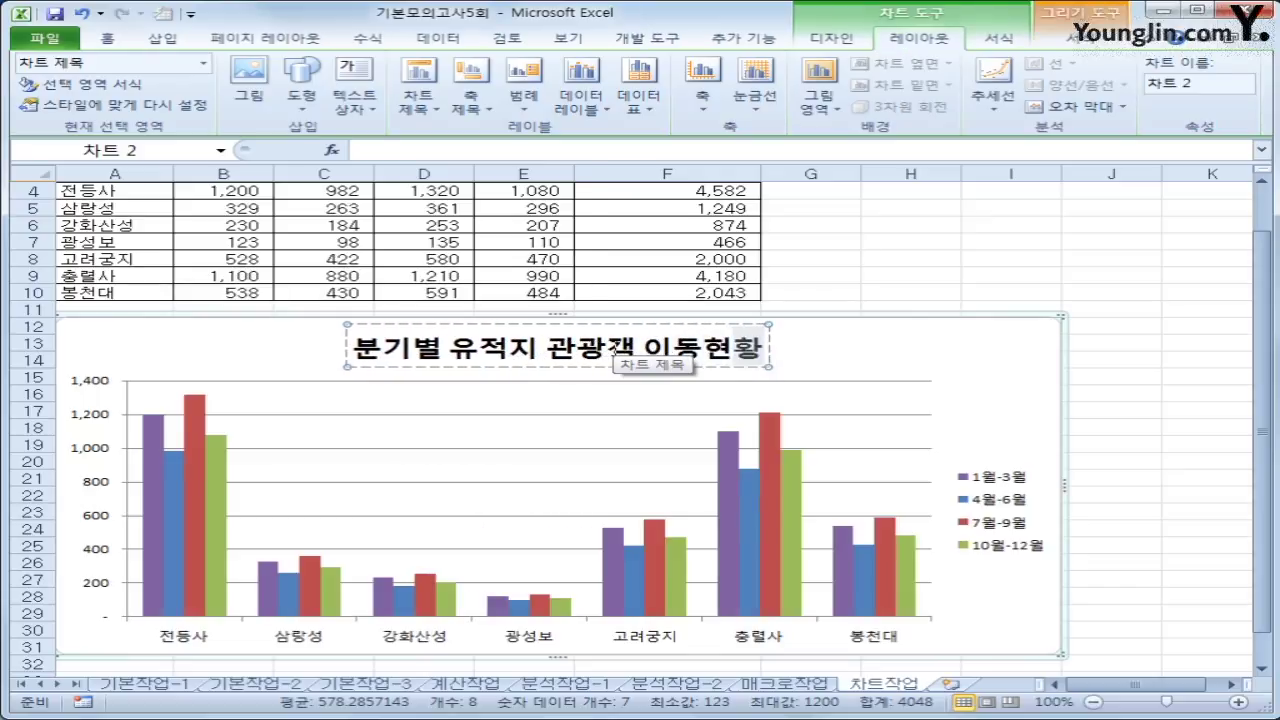
# Step: Format the chart title in the 굴림 font at size 14
pyautogui.click(609, 367)
pyautogui.rightClick(609, 367)
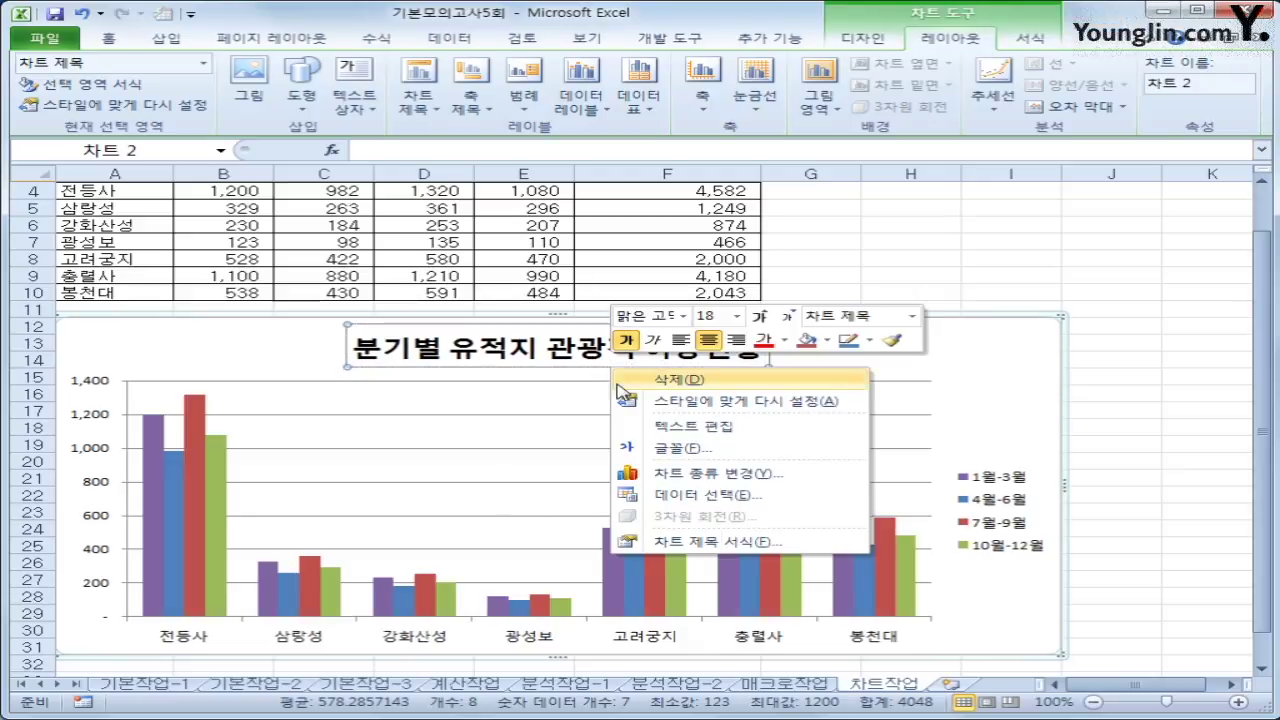
pyautogui.click(683, 316)
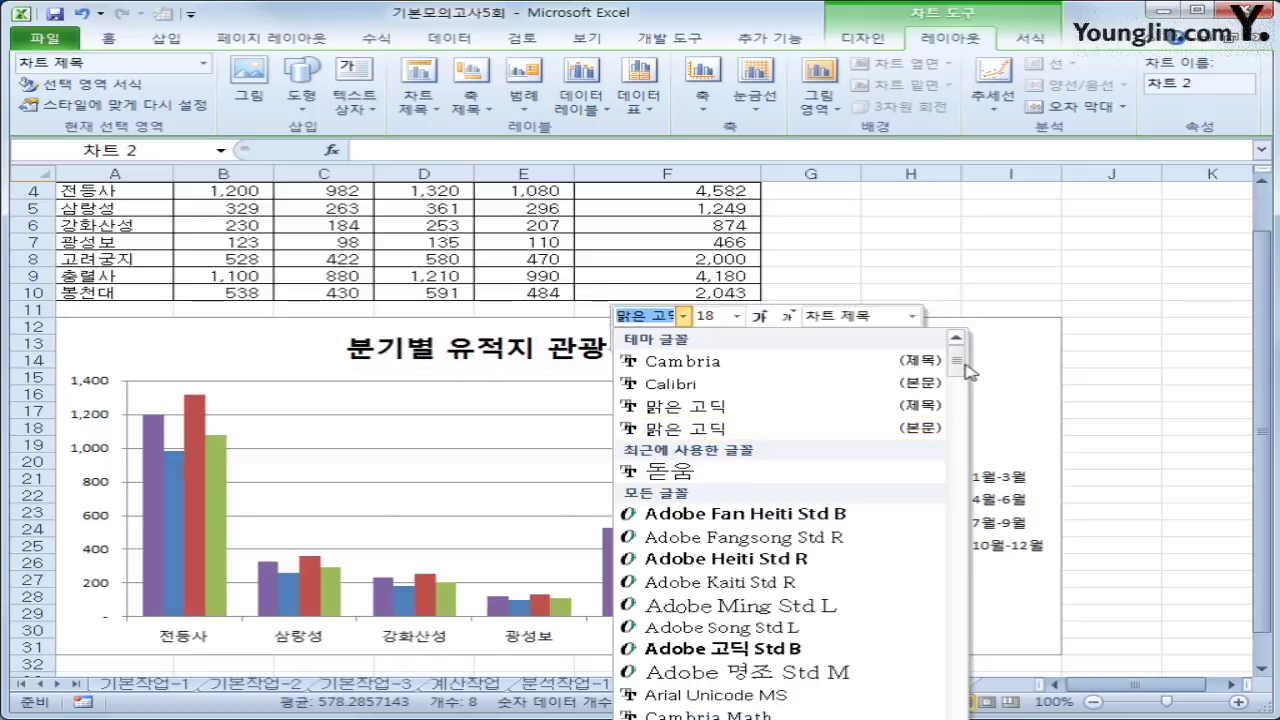
pyautogui.moveTo(960, 362); pyautogui.dragTo(935, 488)
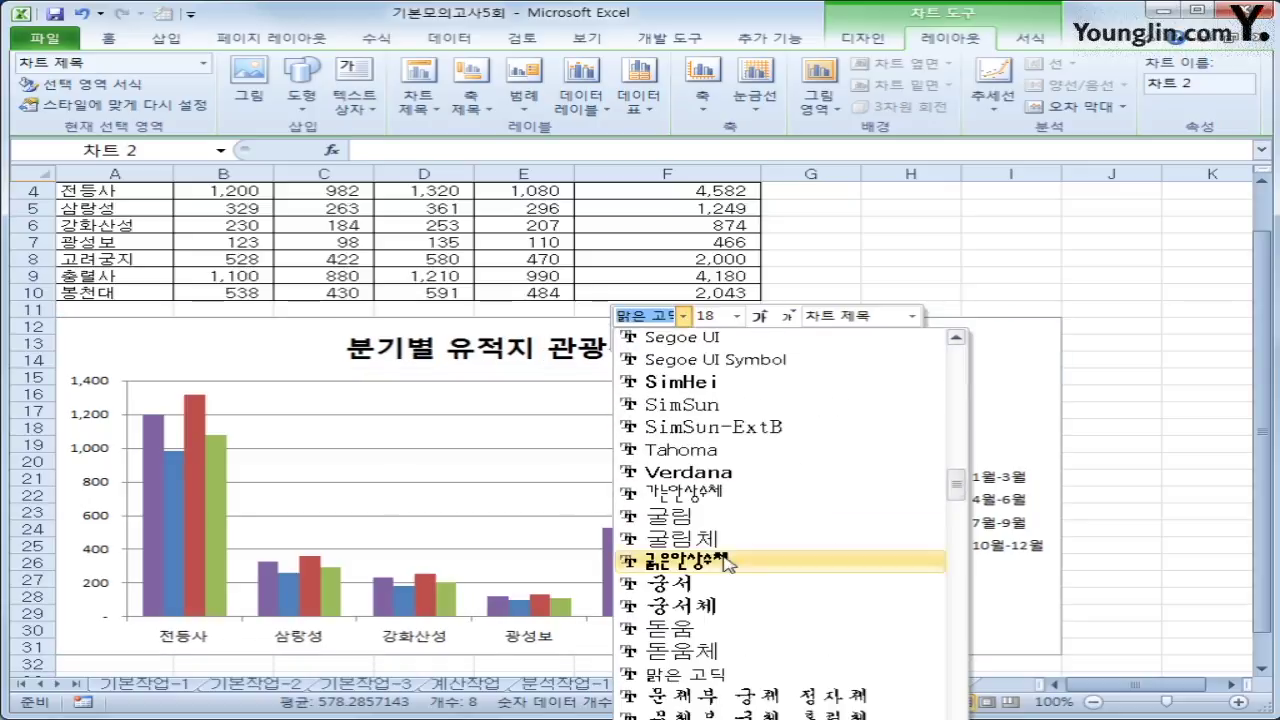
pyautogui.click(708, 518)
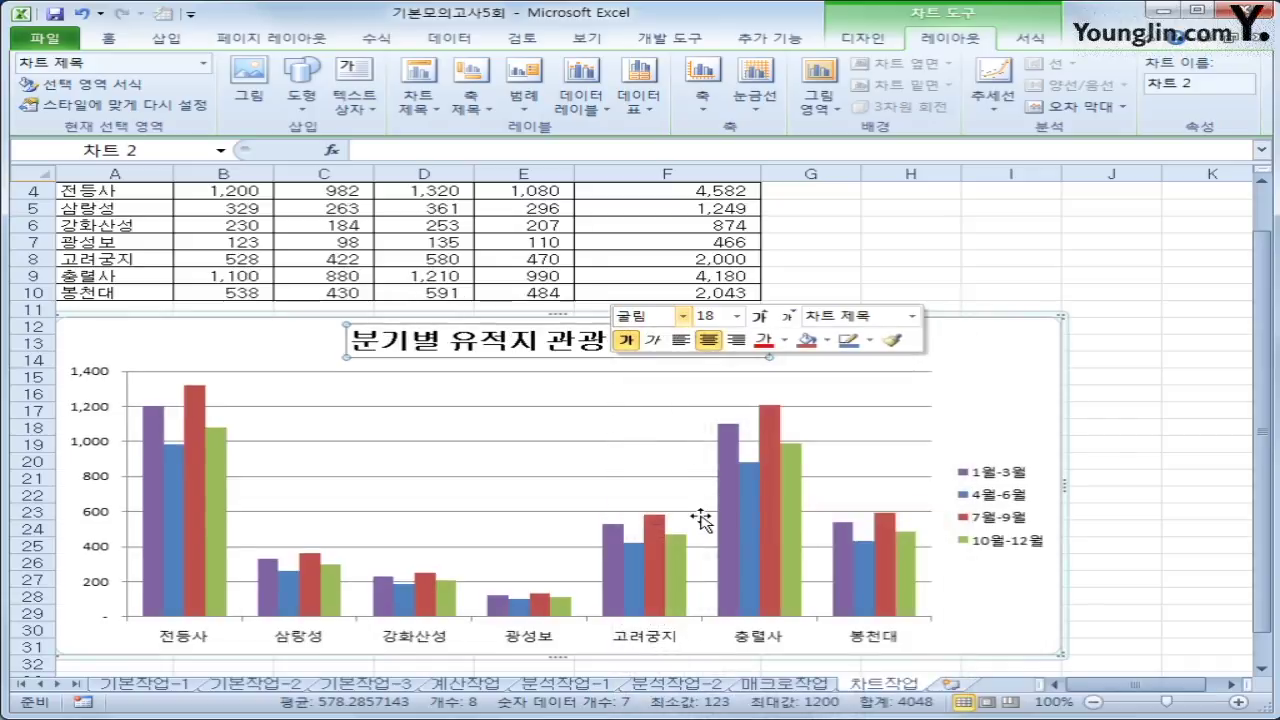
pyautogui.click(737, 316)
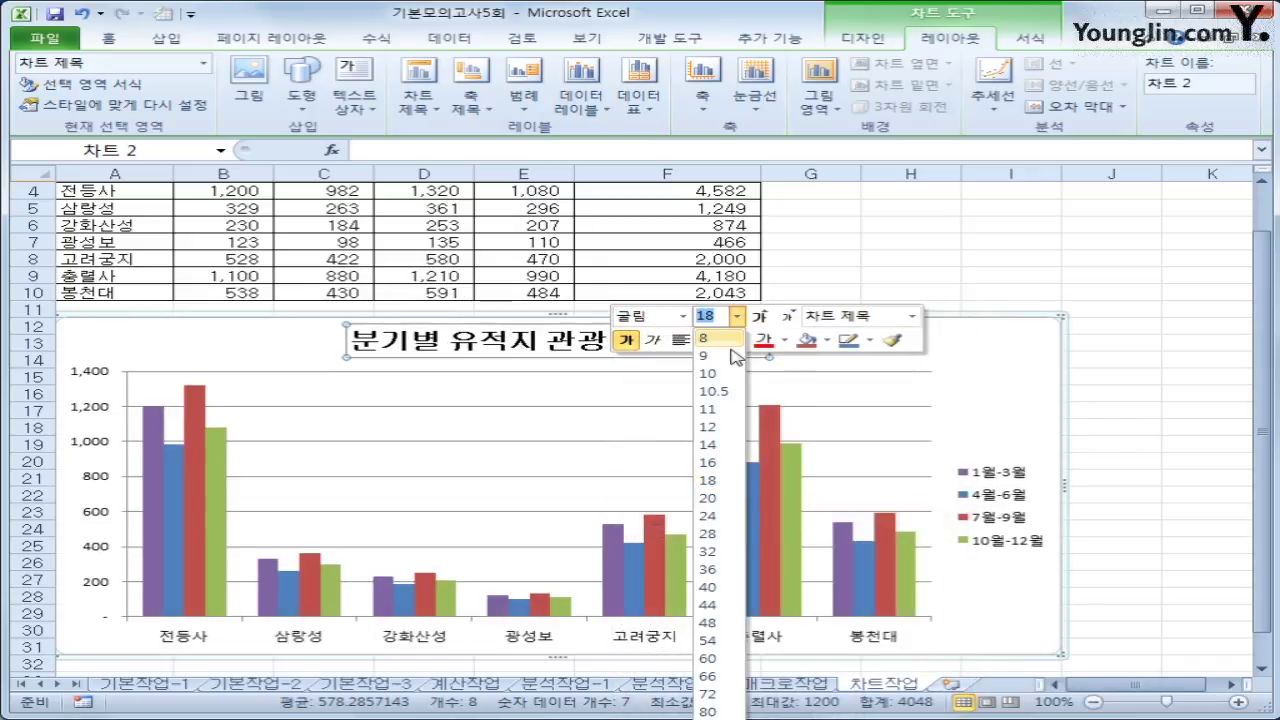
pyautogui.click(712, 444)
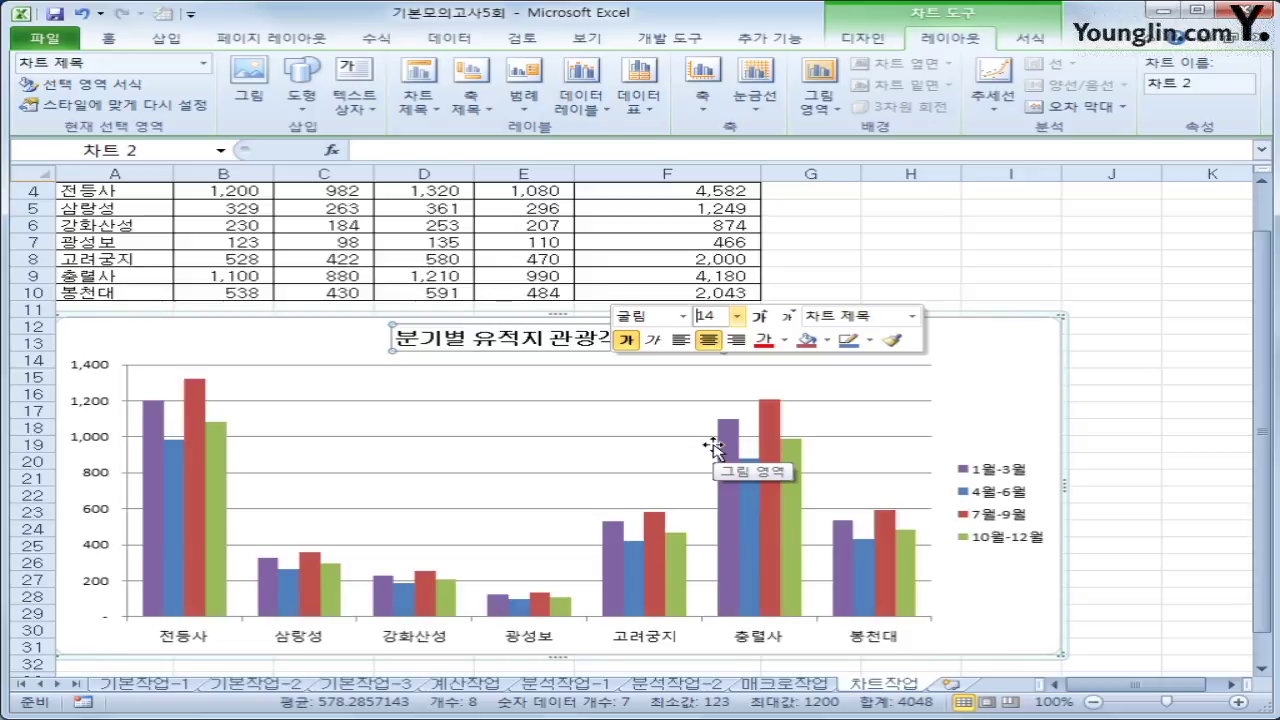
pyautogui.click(980, 357)
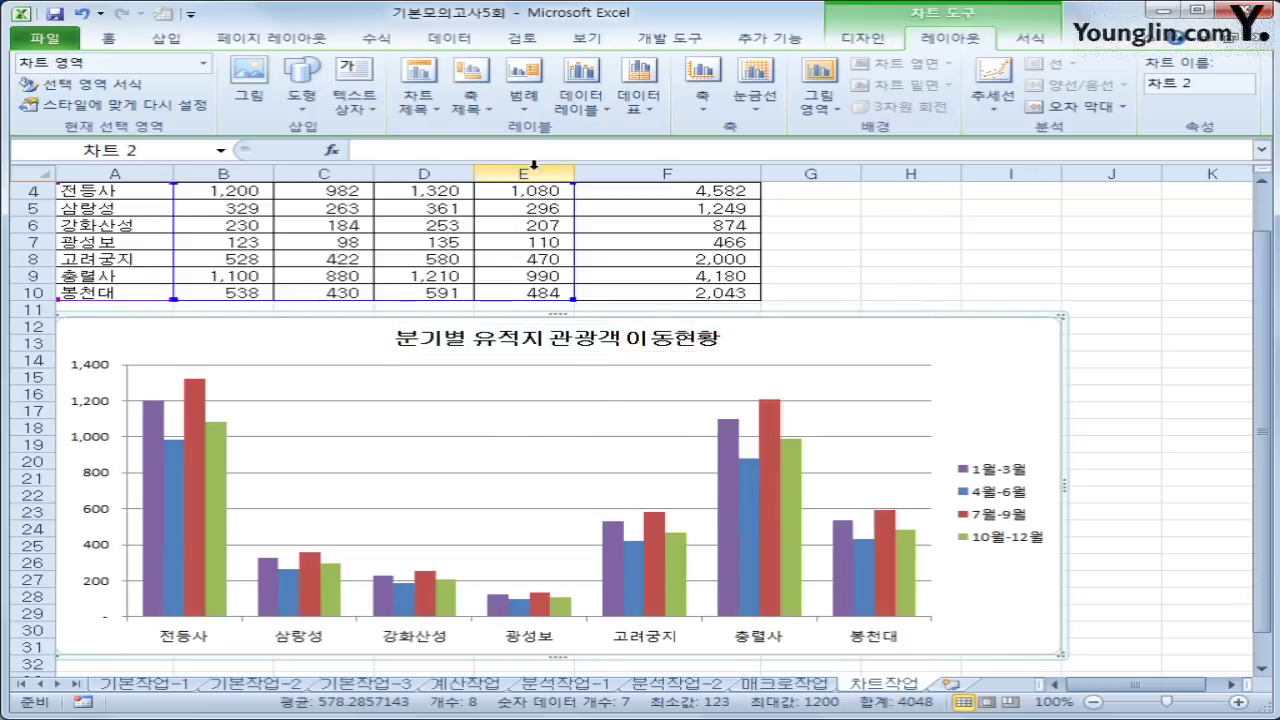
# Step: Add a primary vertical axis title with vertically stacked text to the chart, reading "단위:(원)"
pyautogui.click(473, 97)
pyautogui.moveTo(575, 151)
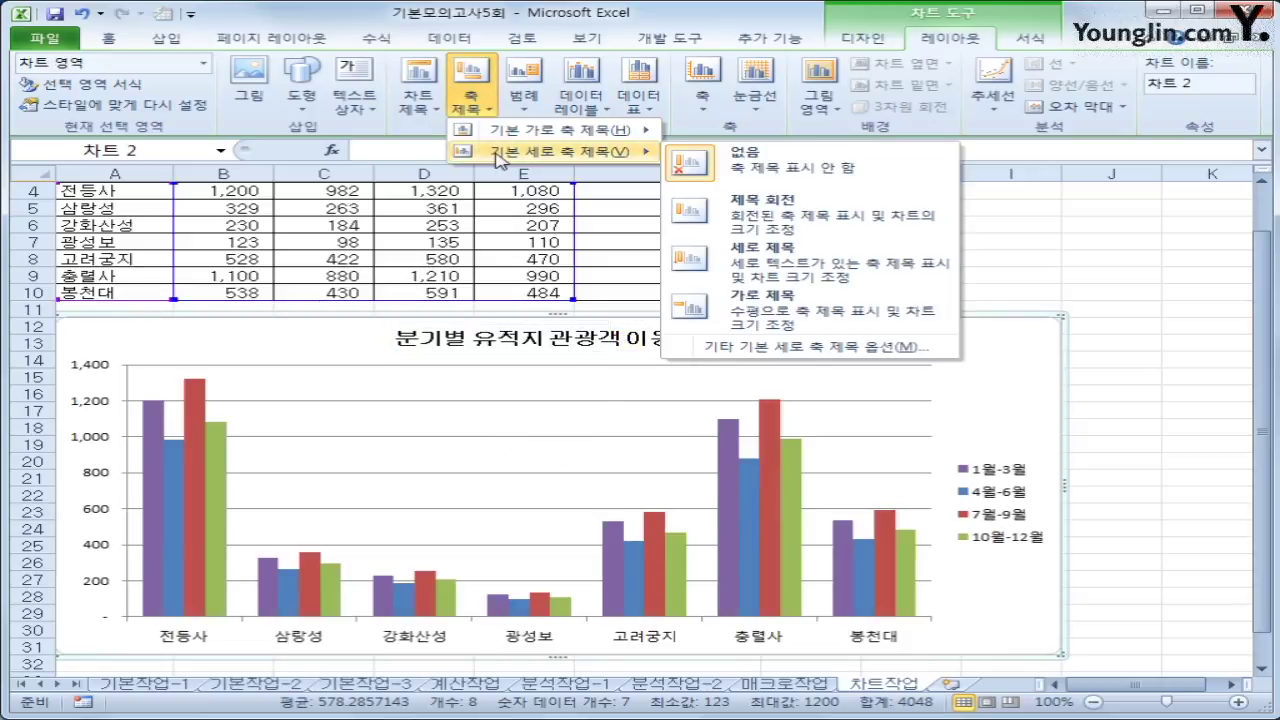
pyautogui.click(772, 275)
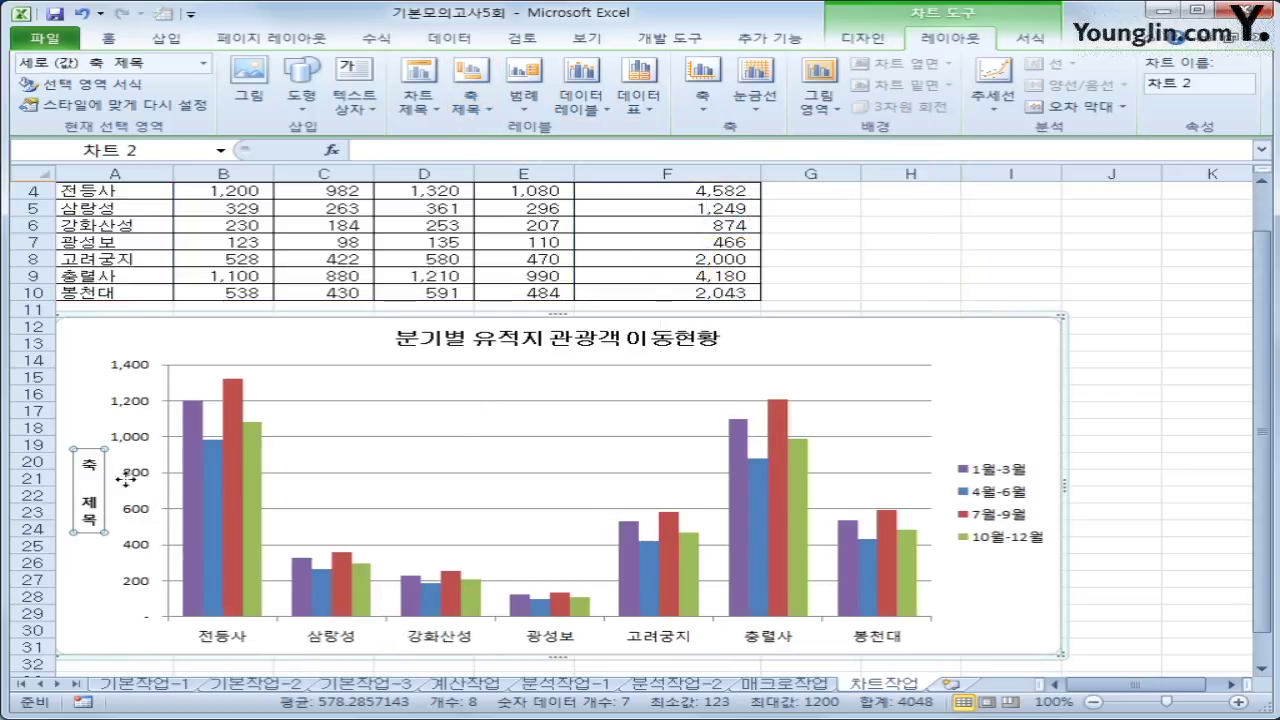
pyautogui.moveTo(90, 517); pyautogui.dragTo(94, 536)
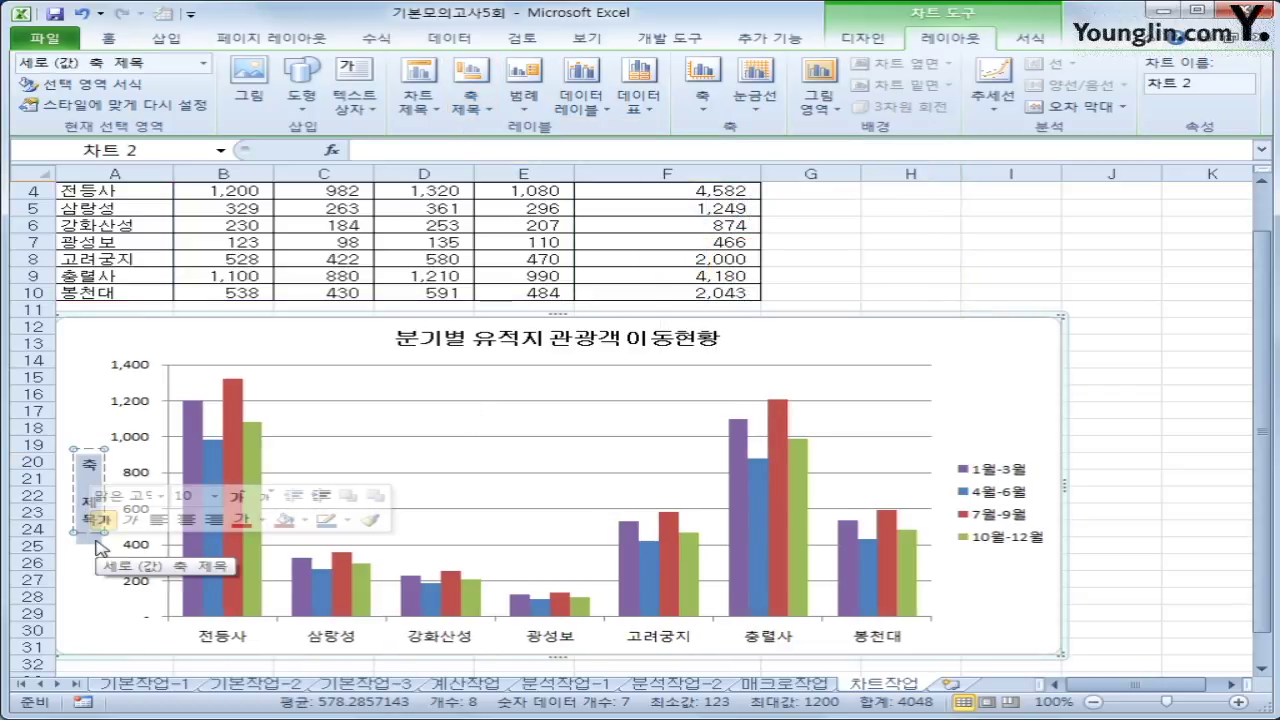
pyautogui.write('단위')
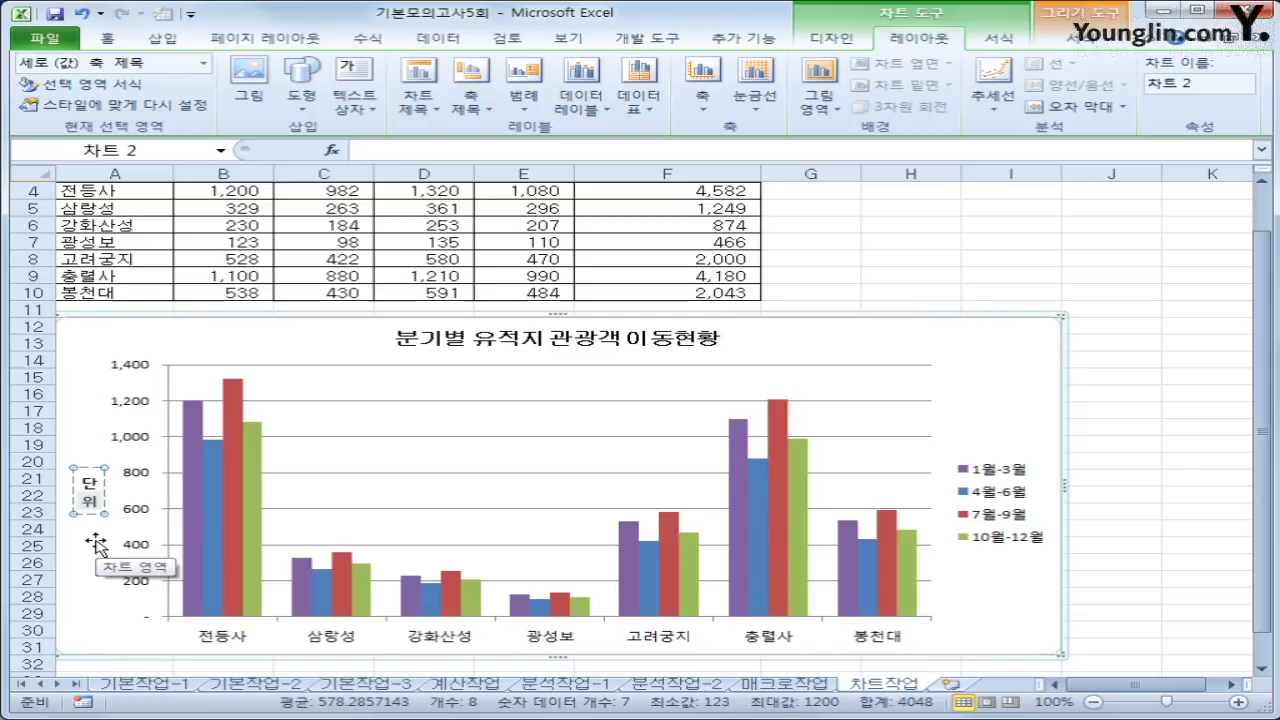
pyautogui.write(':(원')
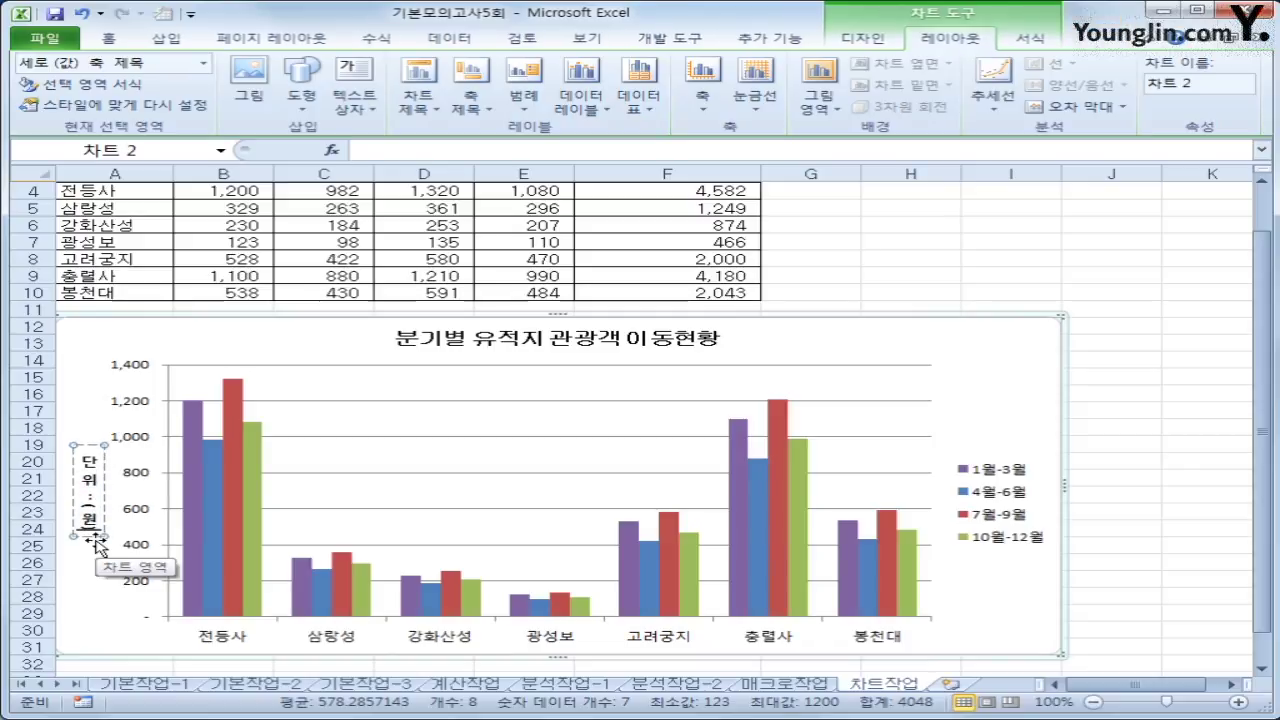
pyautogui.click(112, 610)
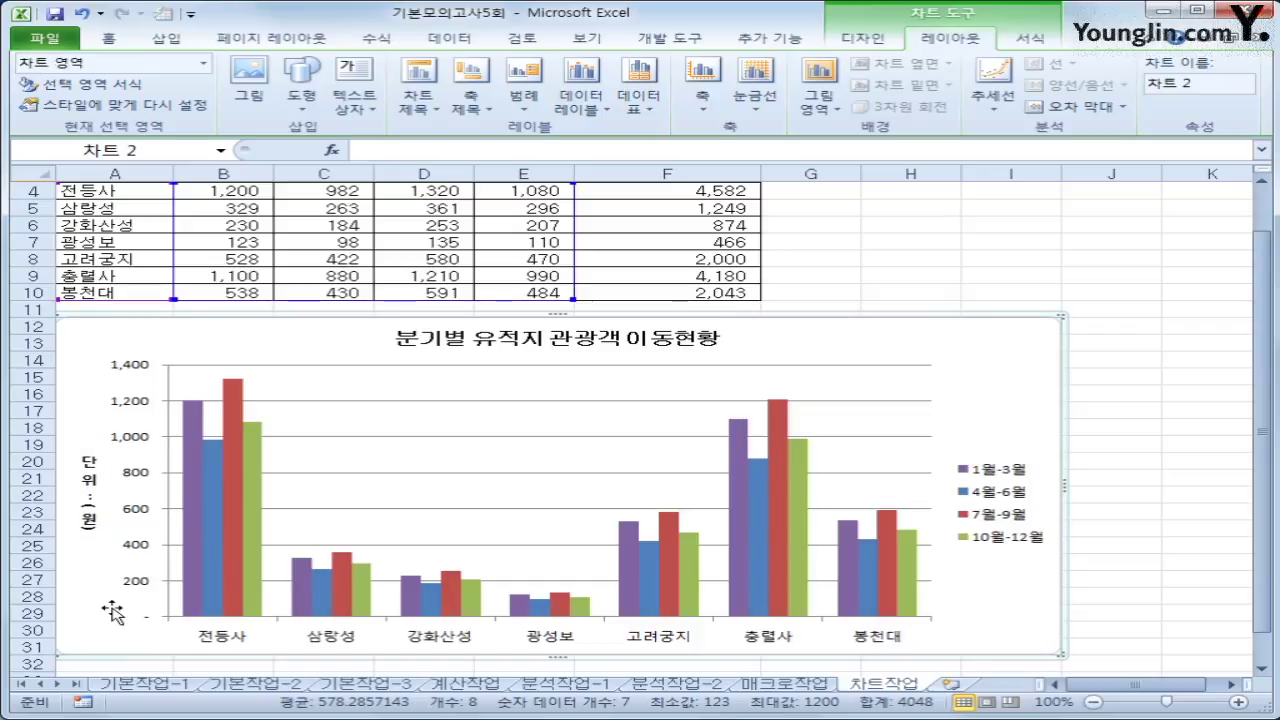
# Step: Insert spaces around the colon in the vertical axis title so it reads "단위 : (원)"
pyautogui.click(96, 522)
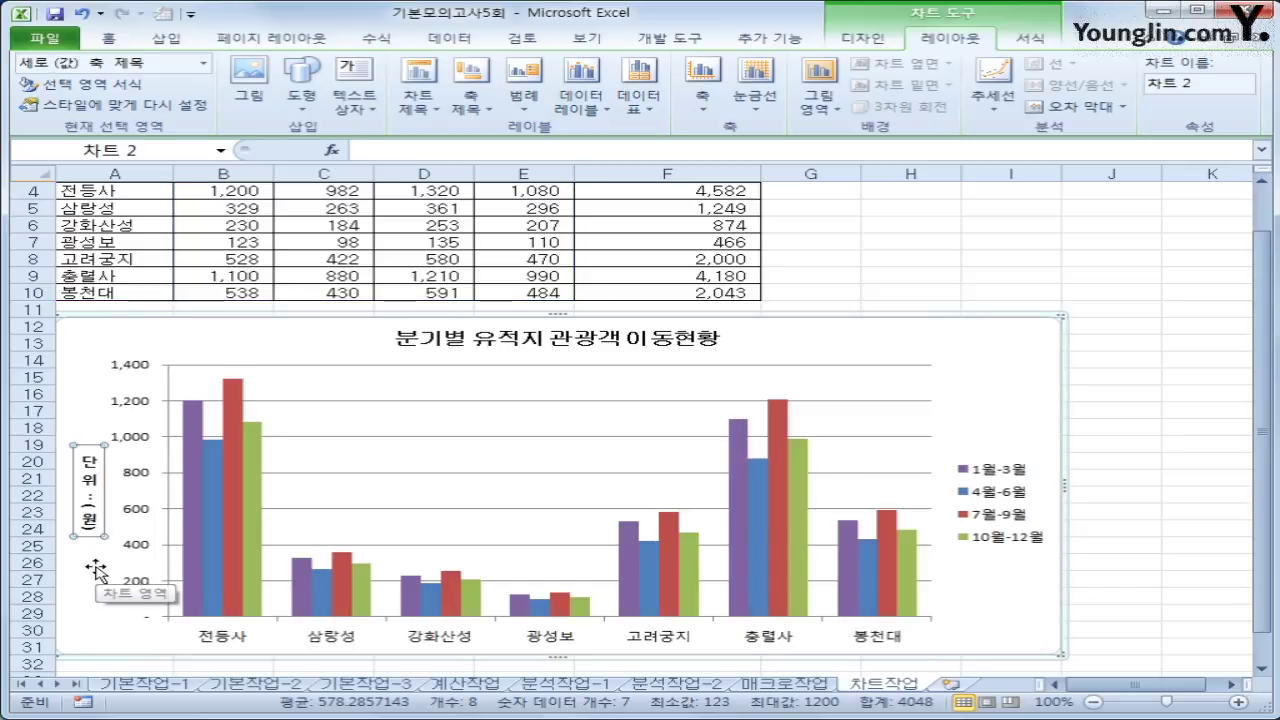
pyautogui.click(88, 494)
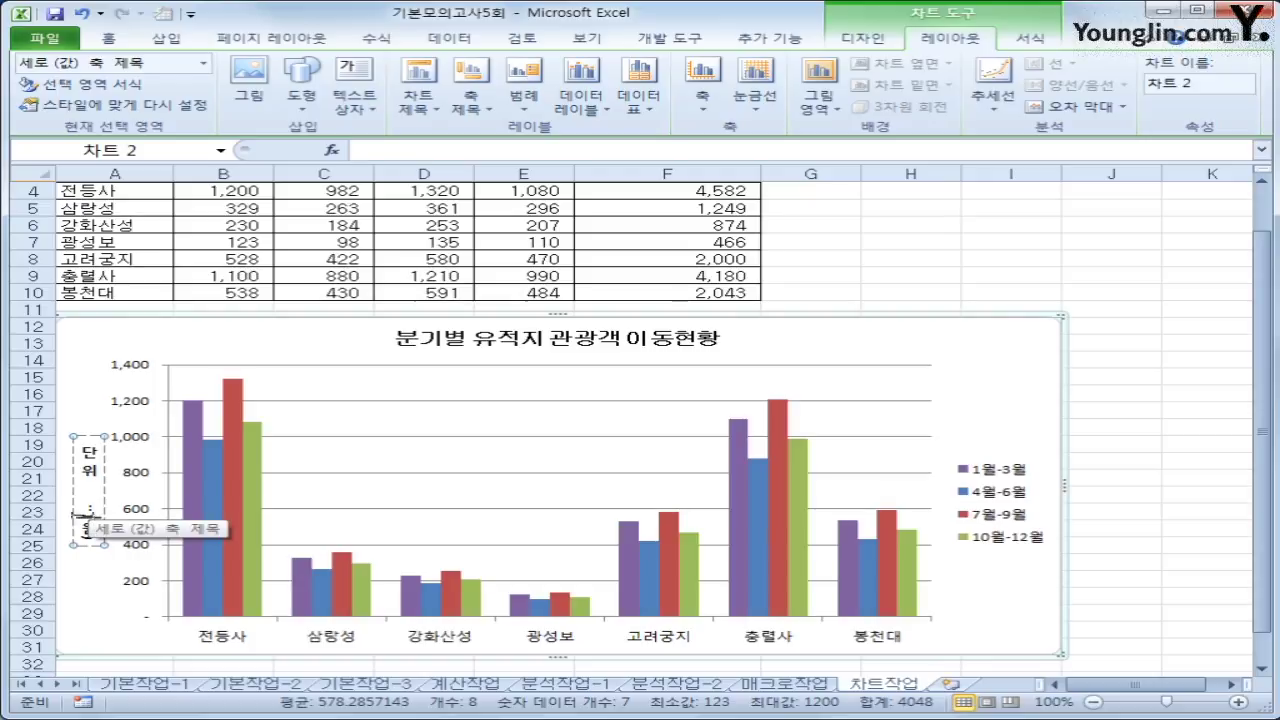
pyautogui.click(104, 610)
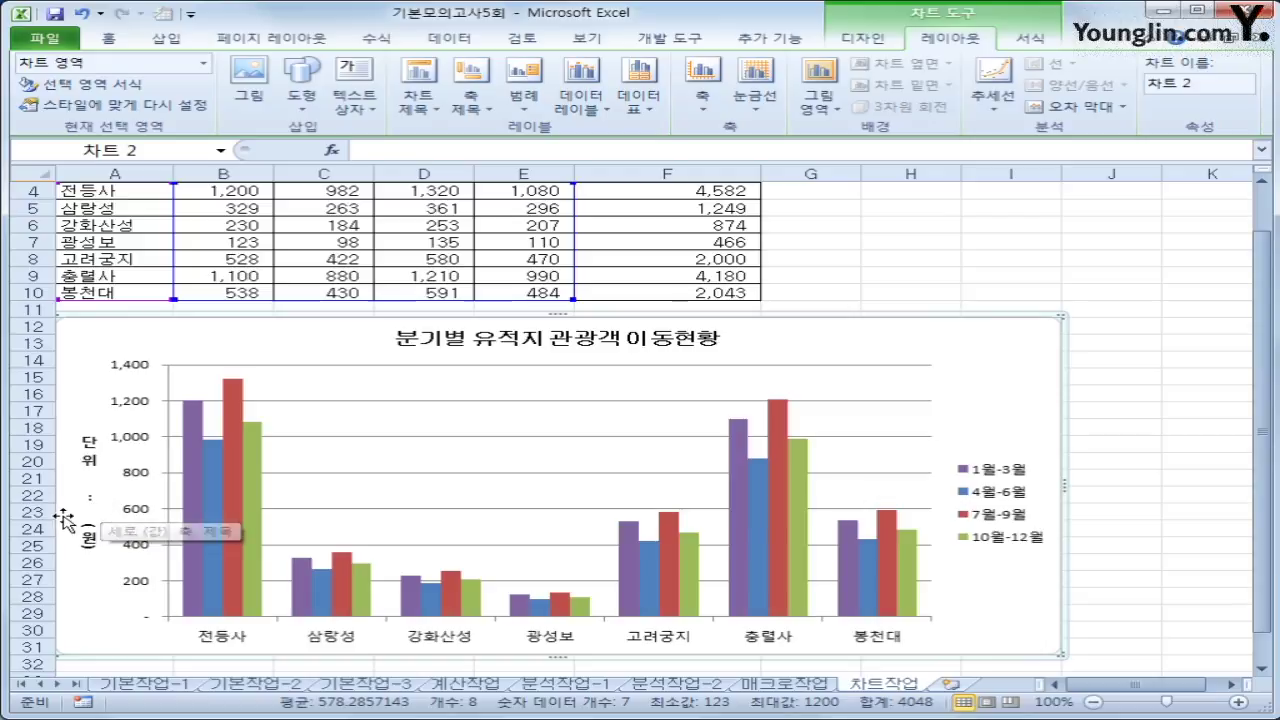
# Step: Add a data label to only the 전등사 bar of the 7월-9월 series
pyautogui.click(228, 472)
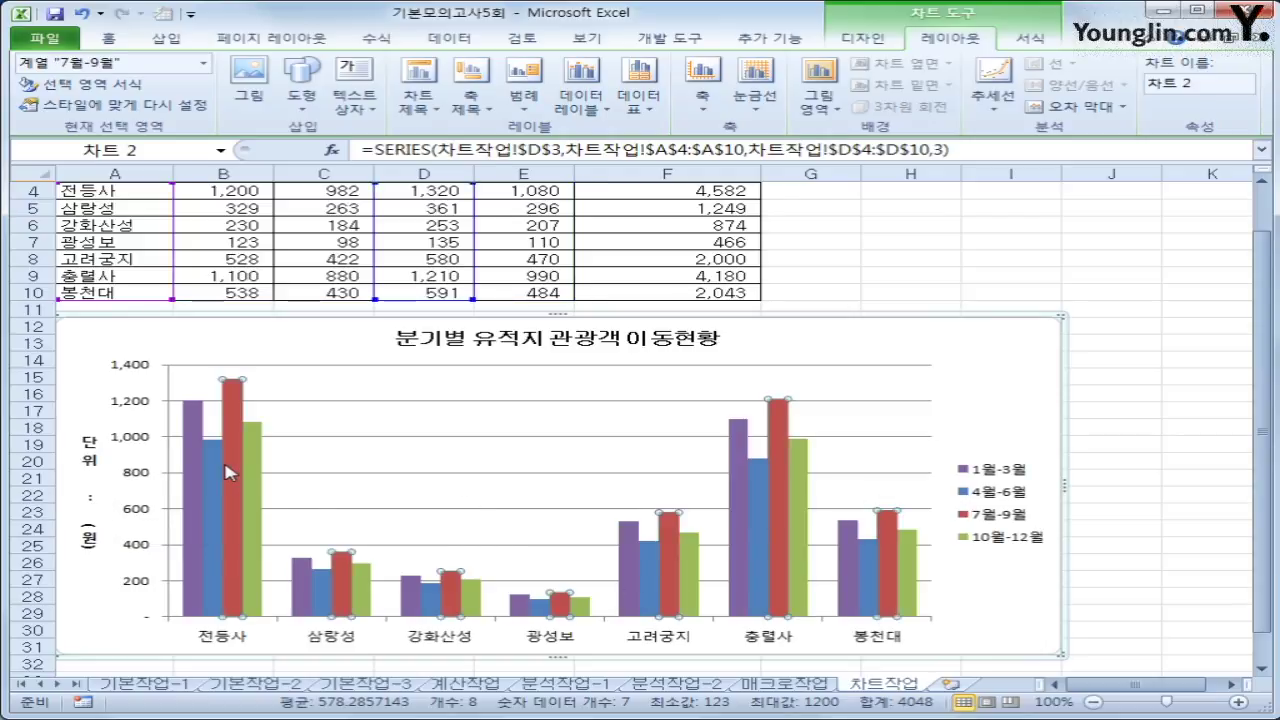
pyautogui.click(233, 538)
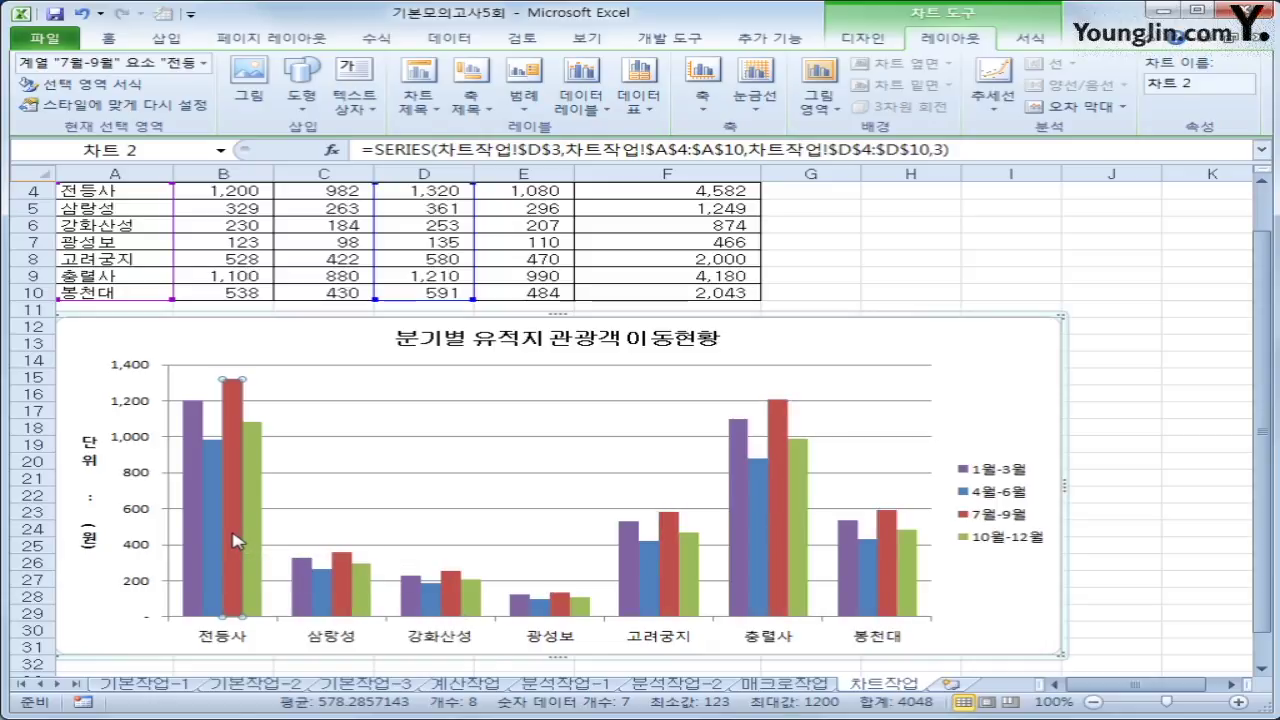
pyautogui.rightClick(233, 540)
pyautogui.click(398, 662)
pyautogui.click(233, 366)
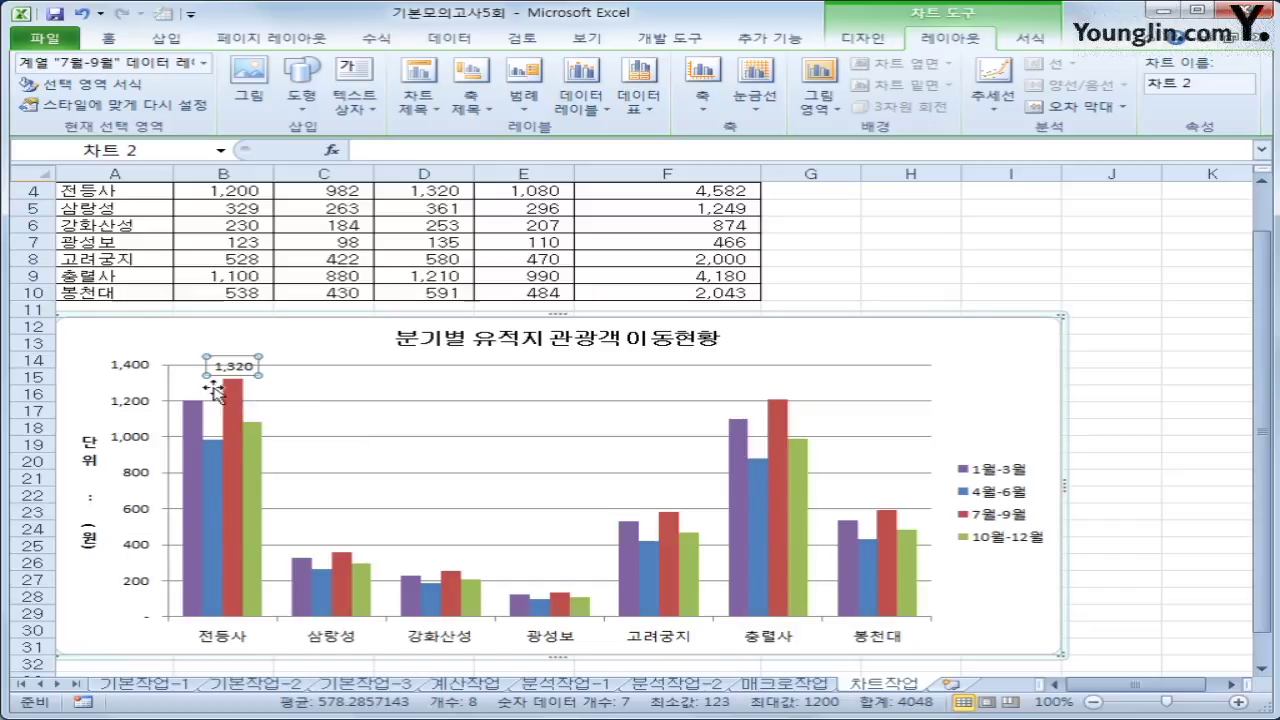
# Step: Format the 전등사 data label of the 7월-9월 series in bold 굴림 at size 10
pyautogui.rightClick(239, 367)
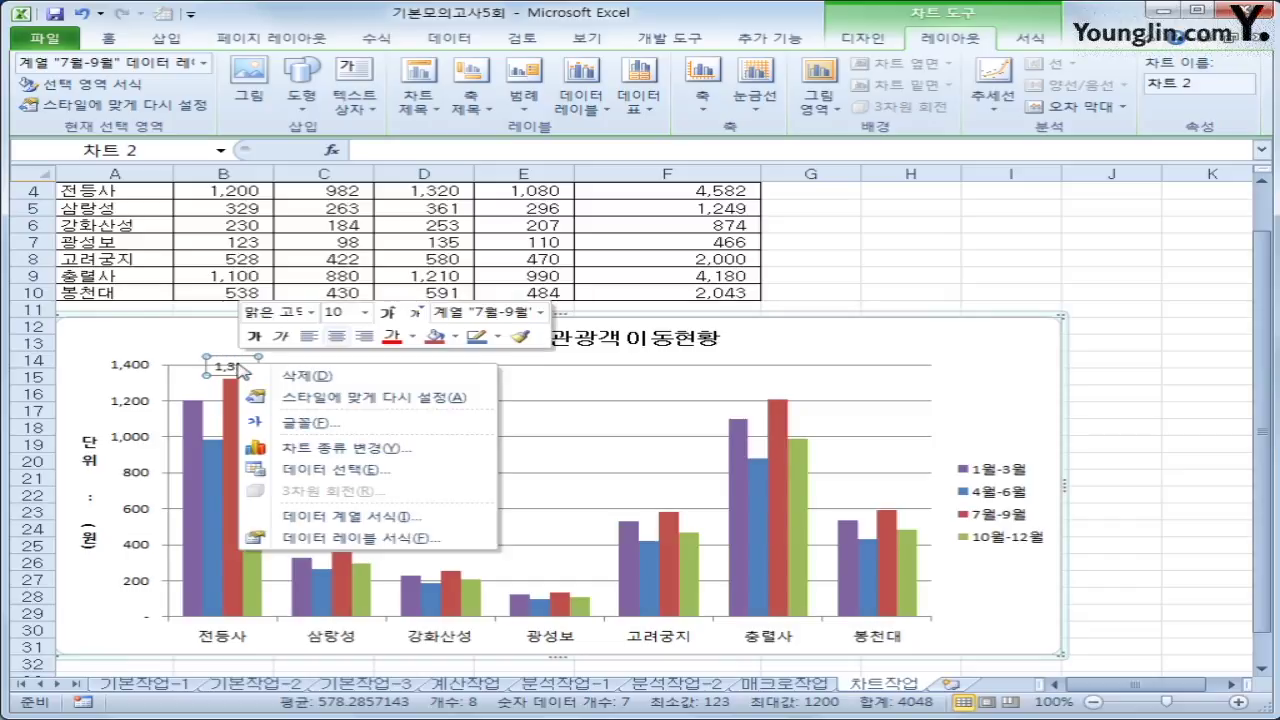
pyautogui.click(312, 312)
pyautogui.click(334, 467)
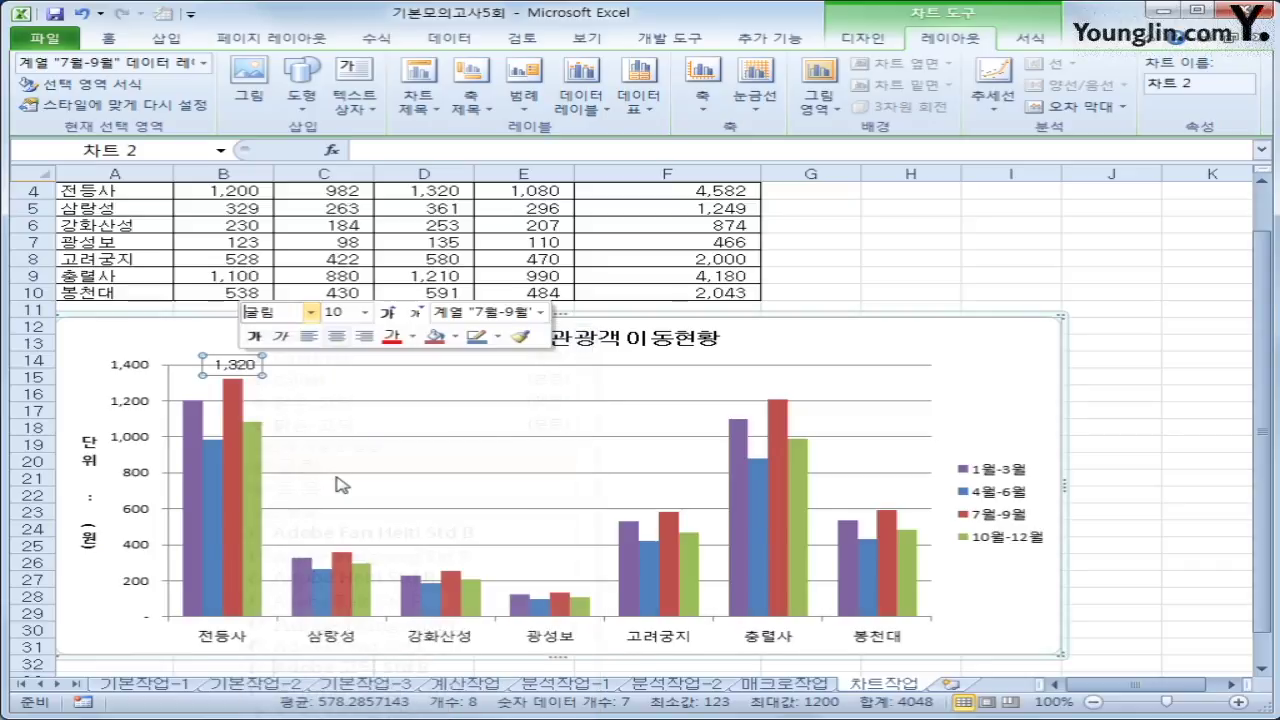
pyautogui.click(364, 312)
pyautogui.click(341, 370)
pyautogui.click(254, 336)
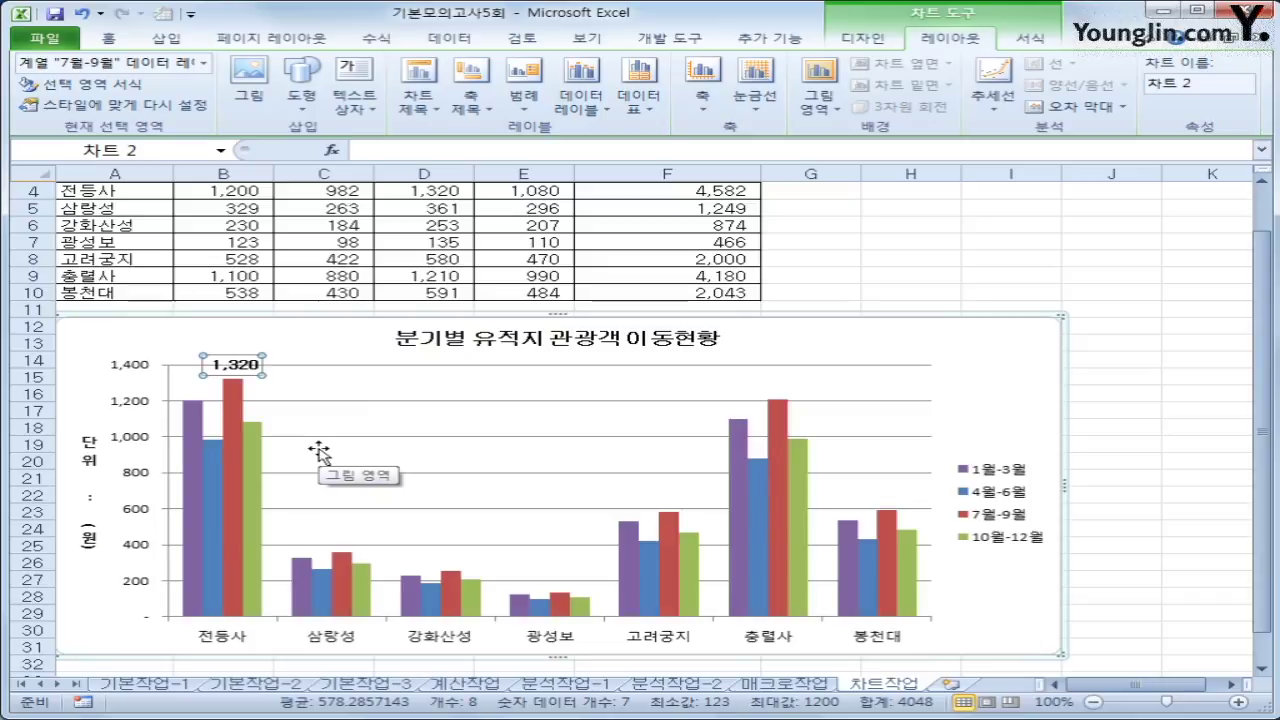
# Step: Place the chart legend at the top (위쪽) and give it the outer shadow preset cast toward the lower right
pyautogui.click(970, 500)
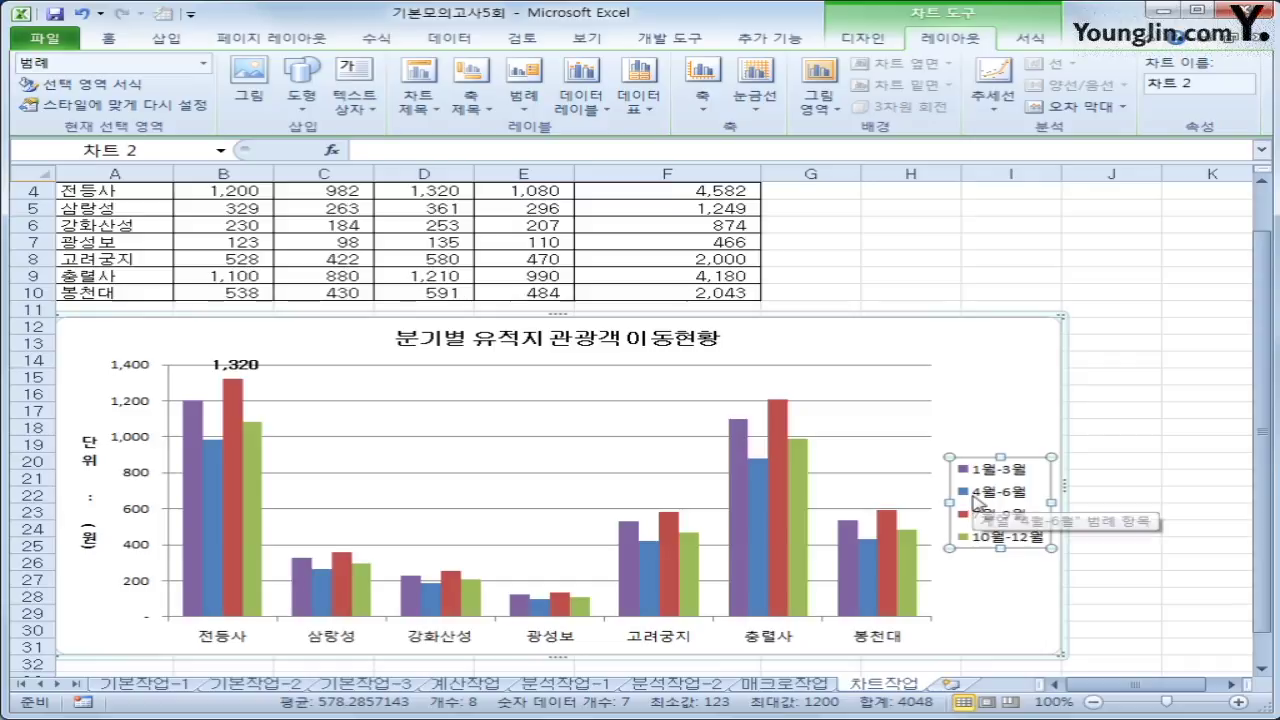
pyautogui.rightClick(970, 500)
pyautogui.click(1075, 650)
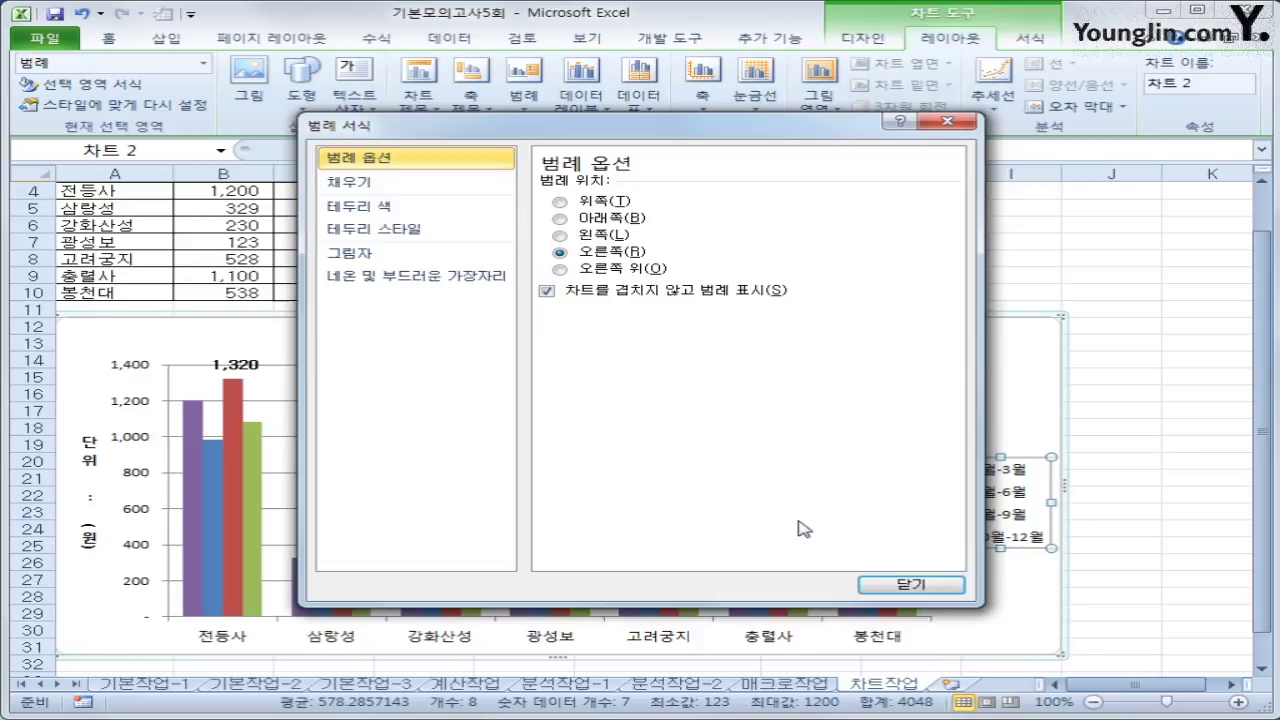
pyautogui.click(587, 205)
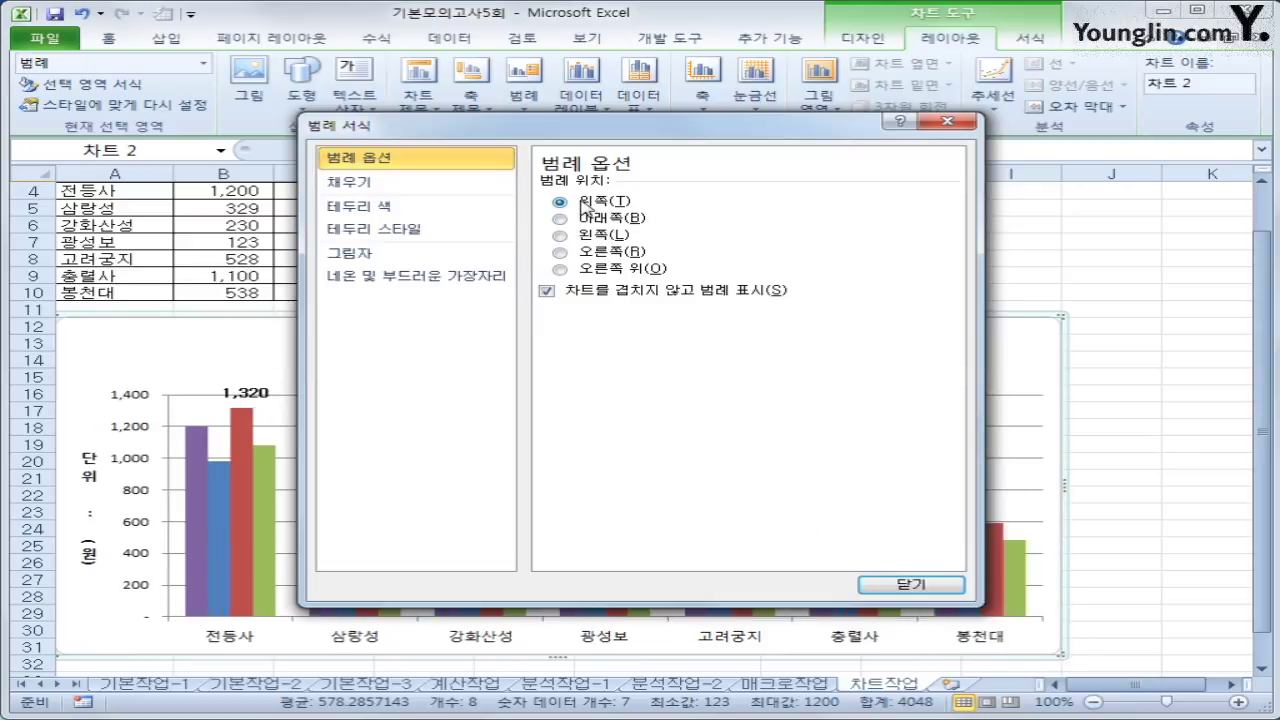
pyautogui.click(413, 259)
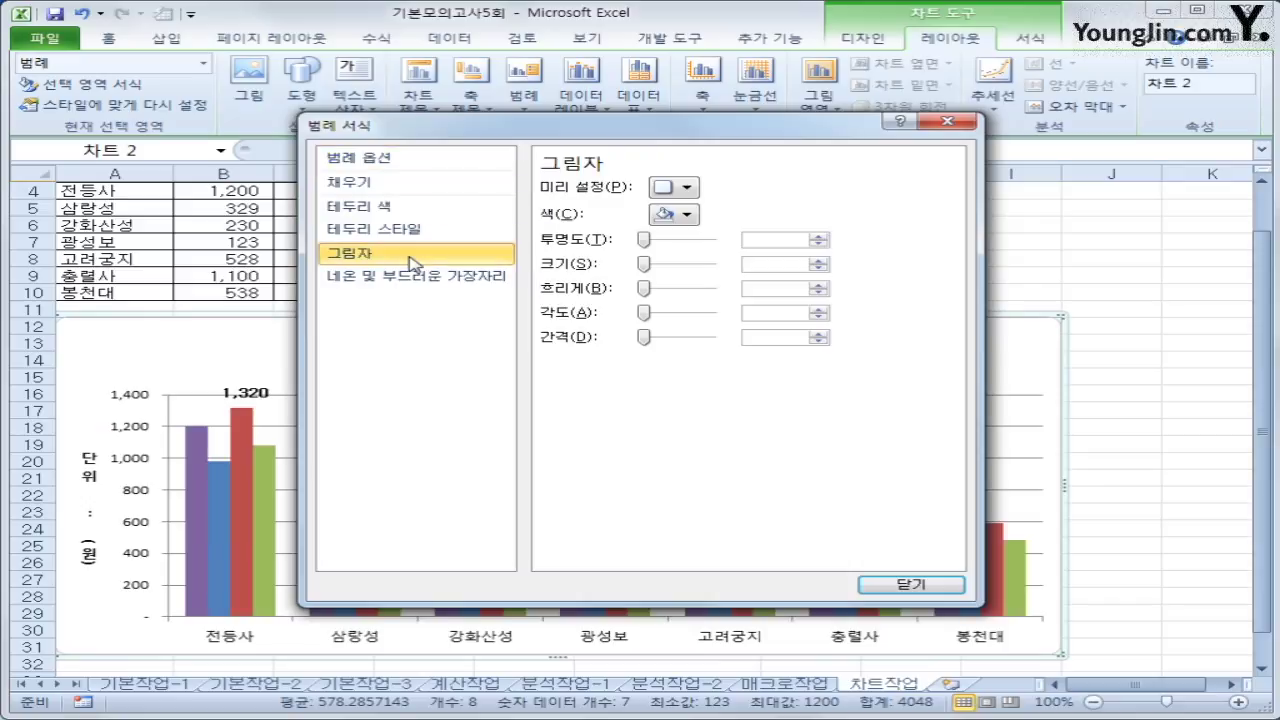
pyautogui.click(684, 189)
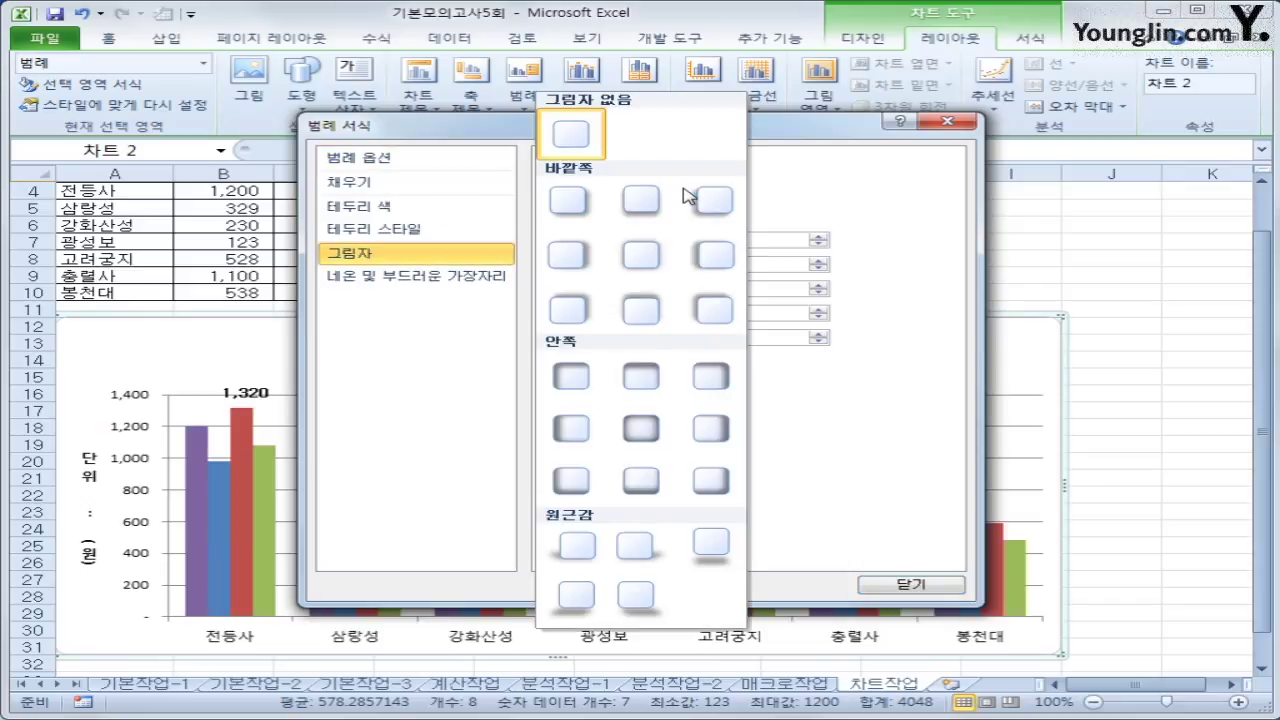
pyautogui.click(560, 205)
# Step: Fill the chart legend with solid white from the theme colours and finish formatting the chart
pyautogui.click(486, 191)
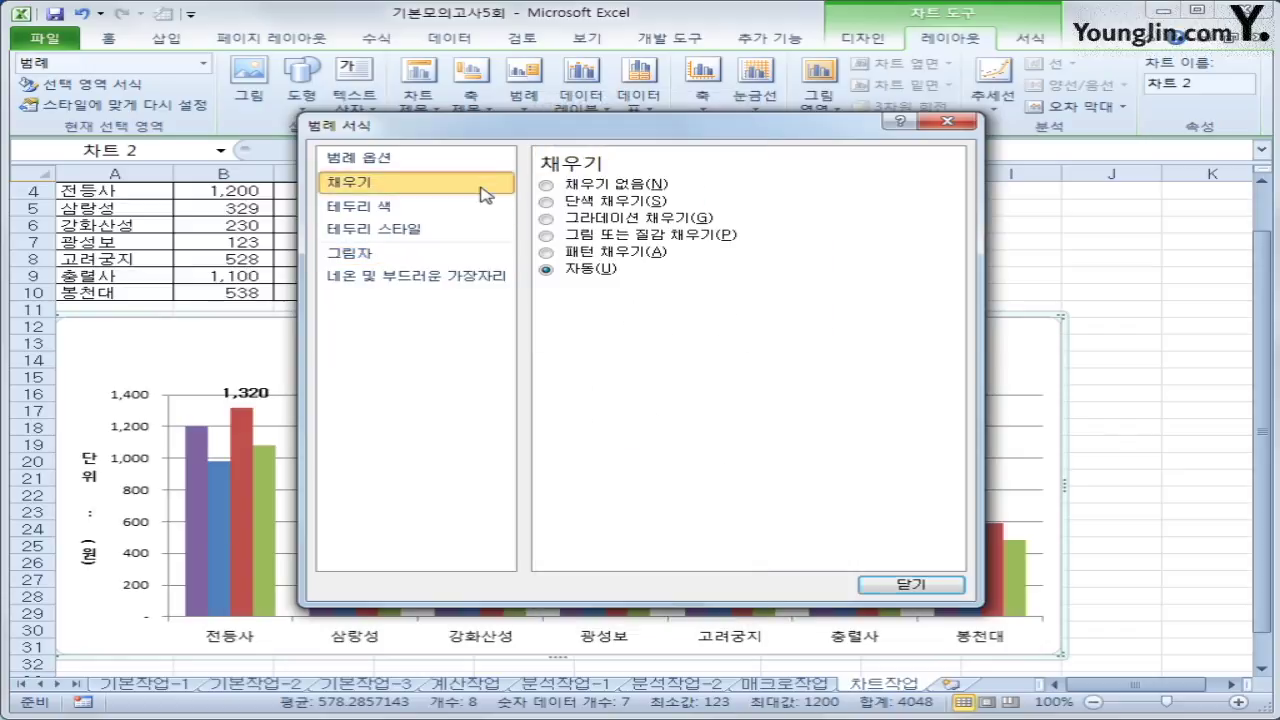
pyautogui.click(590, 201)
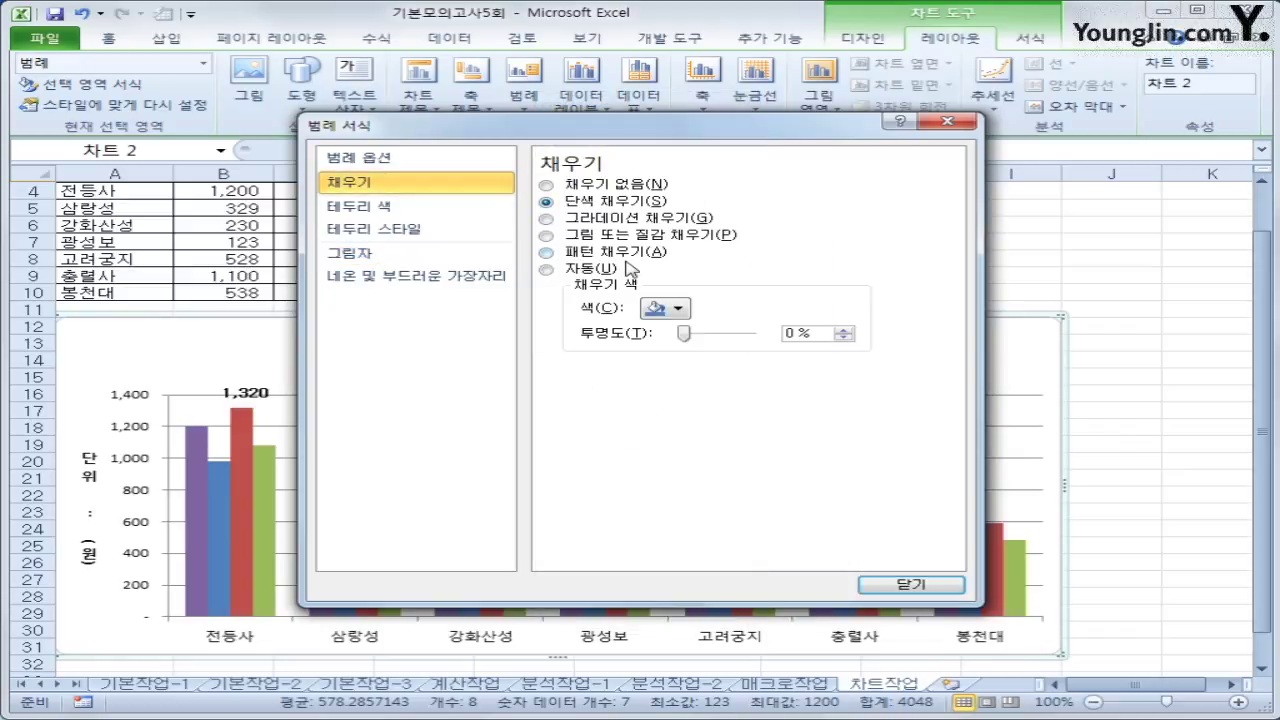
pyautogui.click(686, 308)
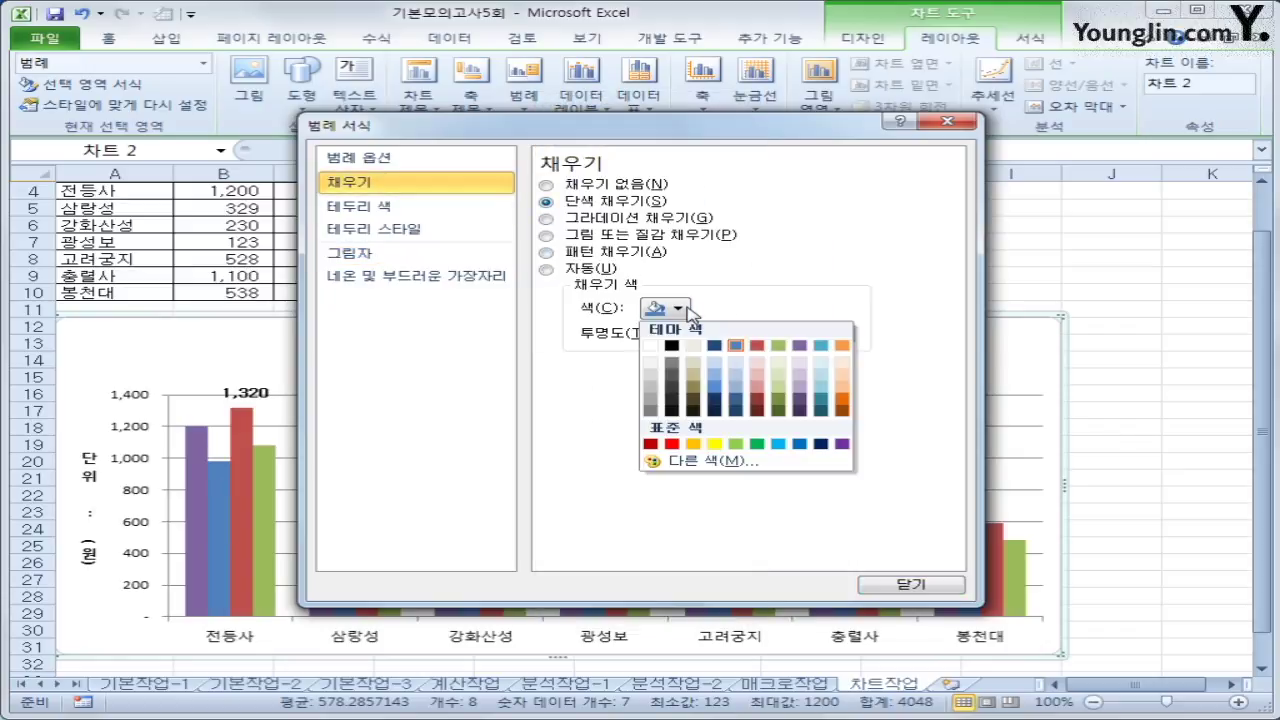
pyautogui.click(651, 346)
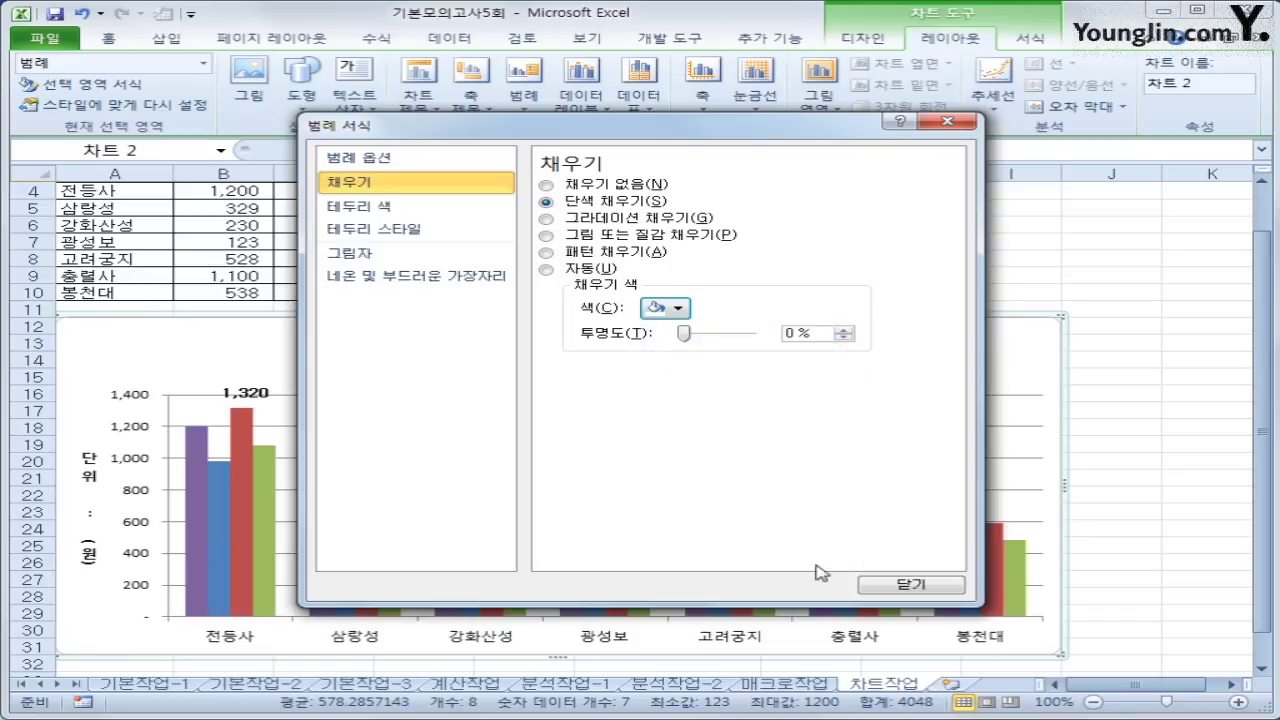
pyautogui.click(906, 584)
pyautogui.click(1128, 578)
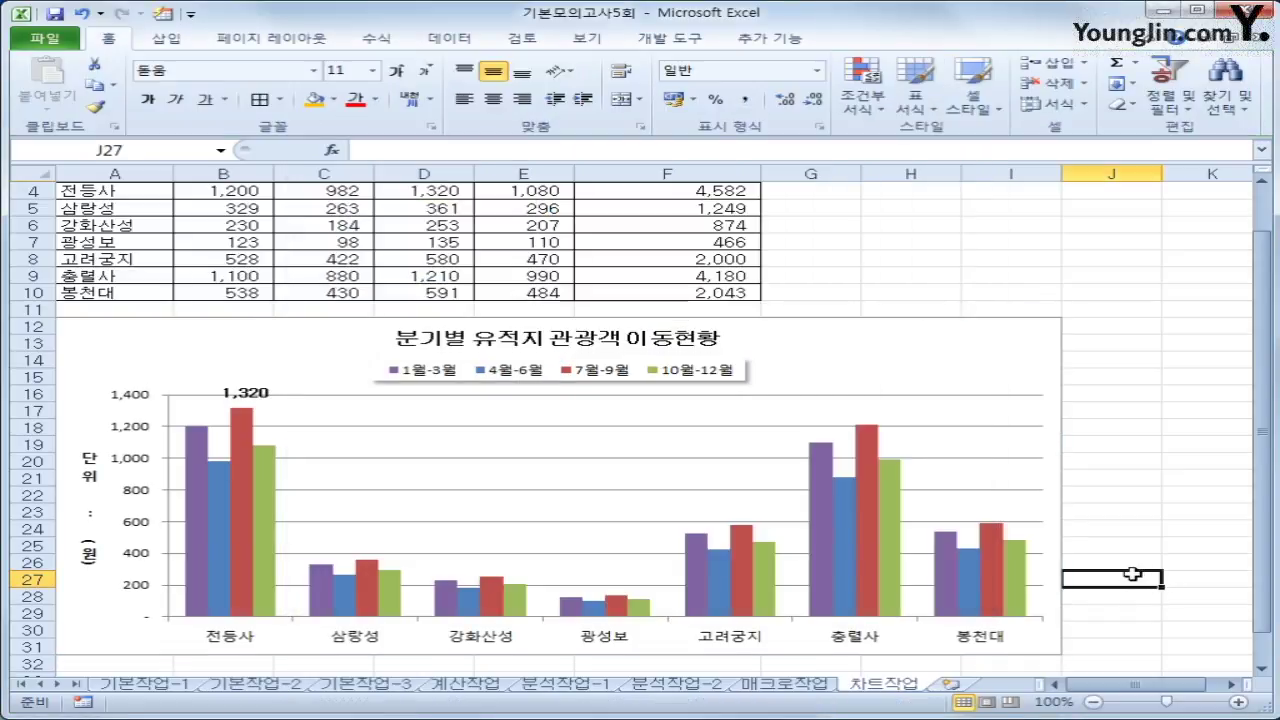